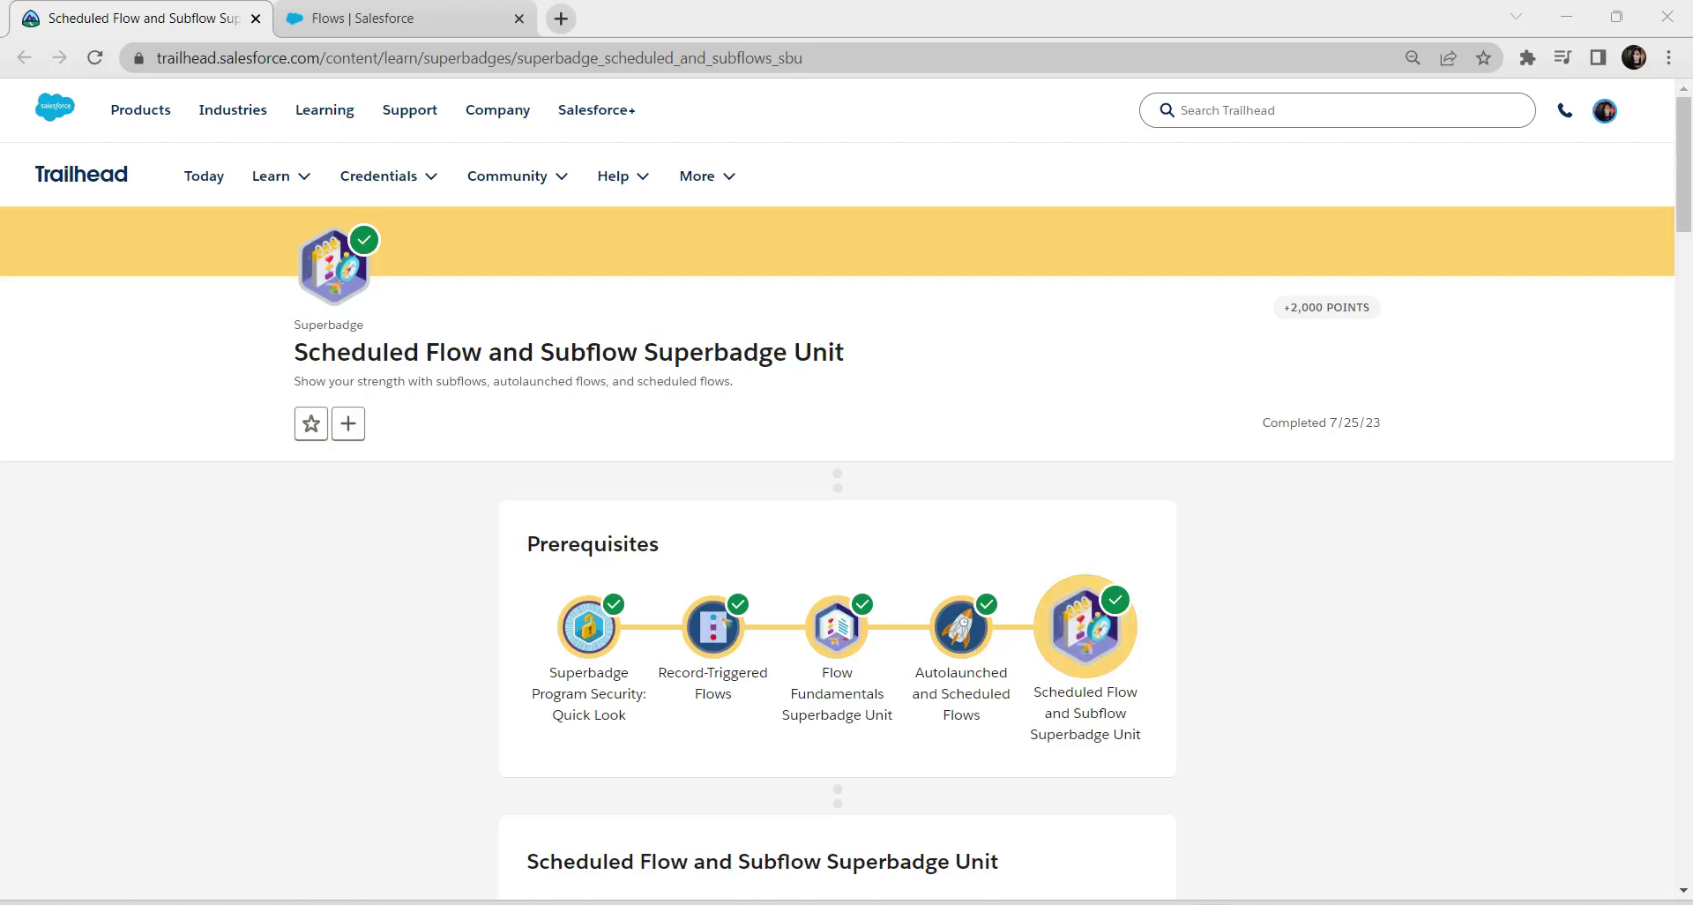
Switch from the Trailhead instructions to Salesforce Setup and open the Appointment Follow Up flow from the Flows list.
scroll(838, 502, "down", 6)
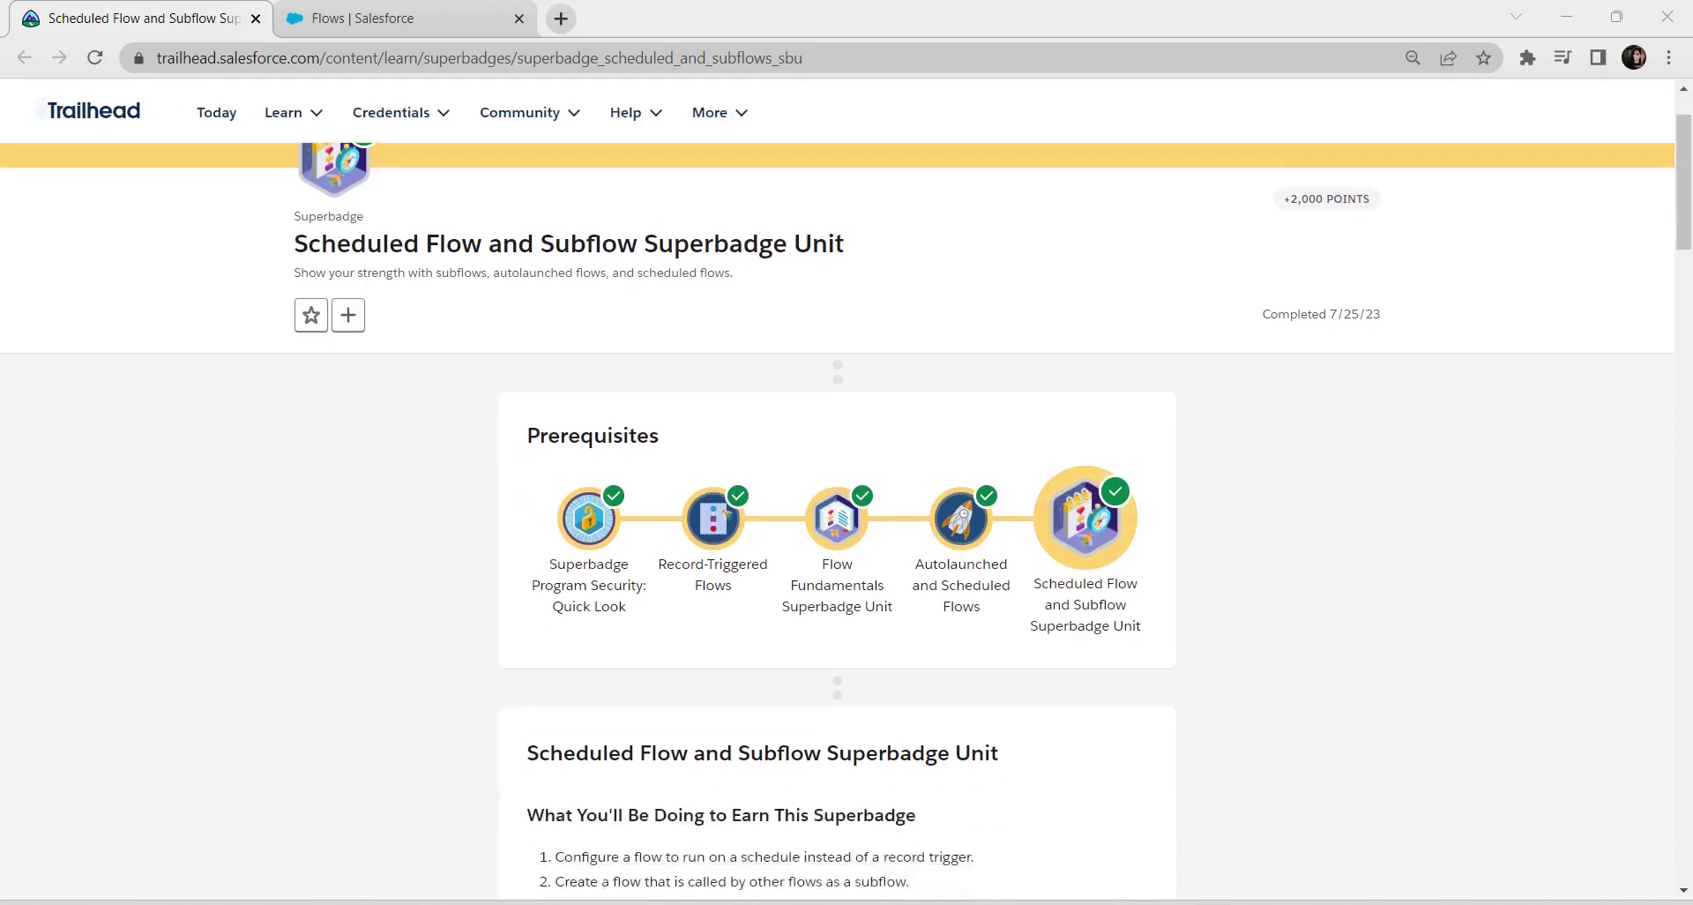
scroll(838, 503, "down", 6)
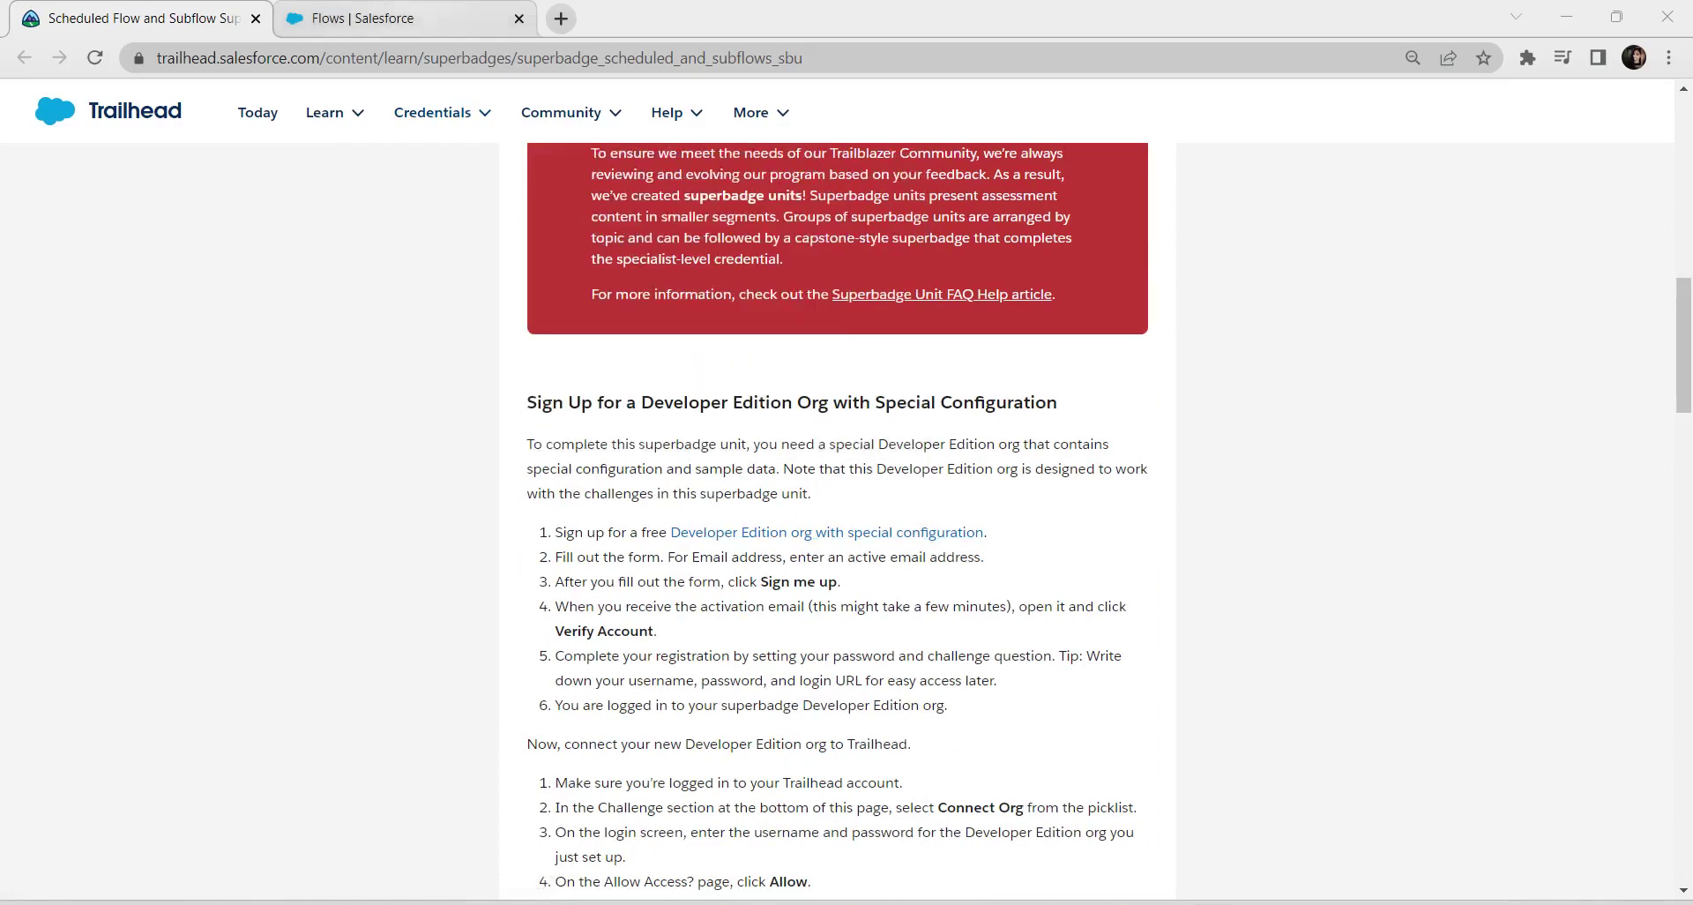
left_click(401, 18)
left_click(115, 216)
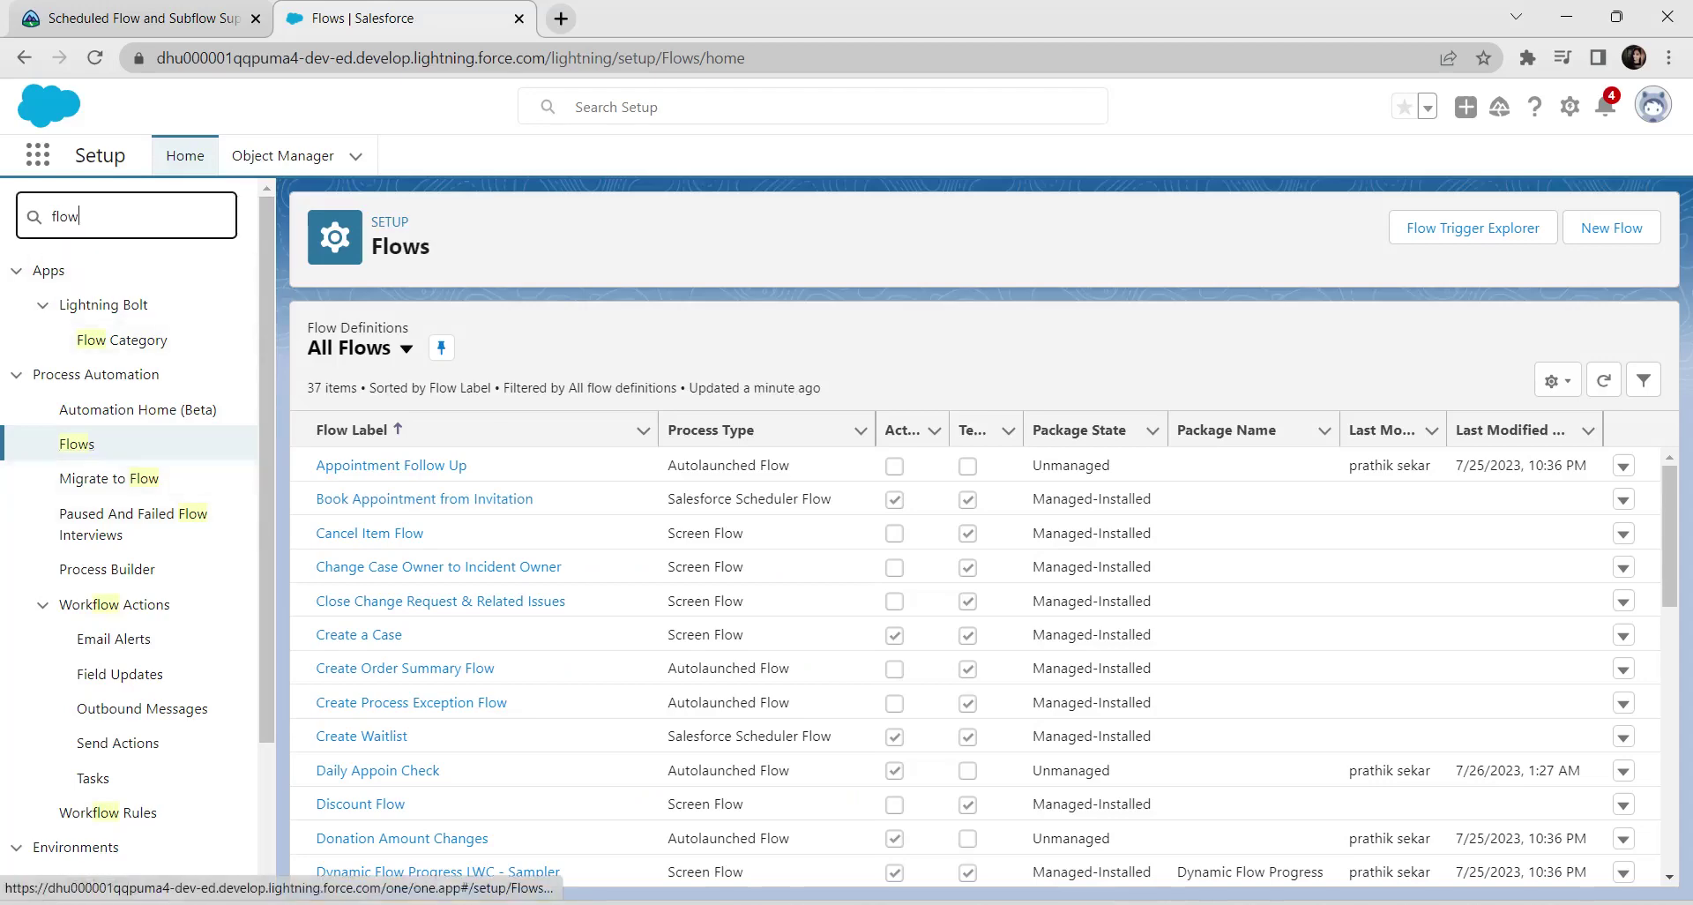
left_click(77, 443)
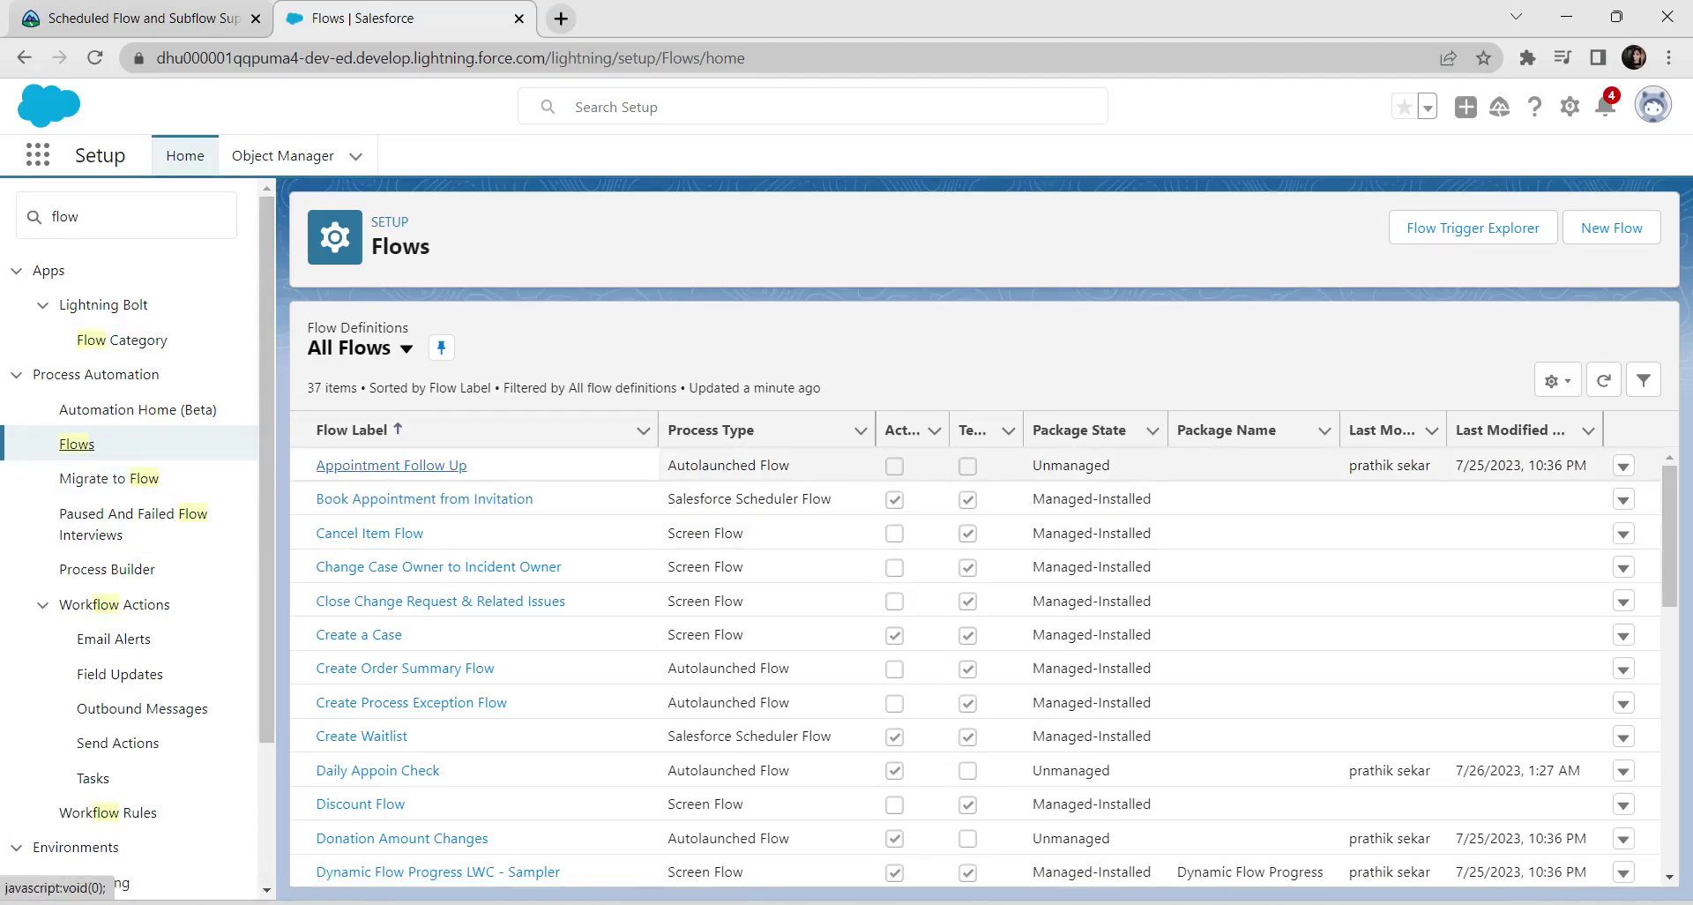
left_click(391, 465)
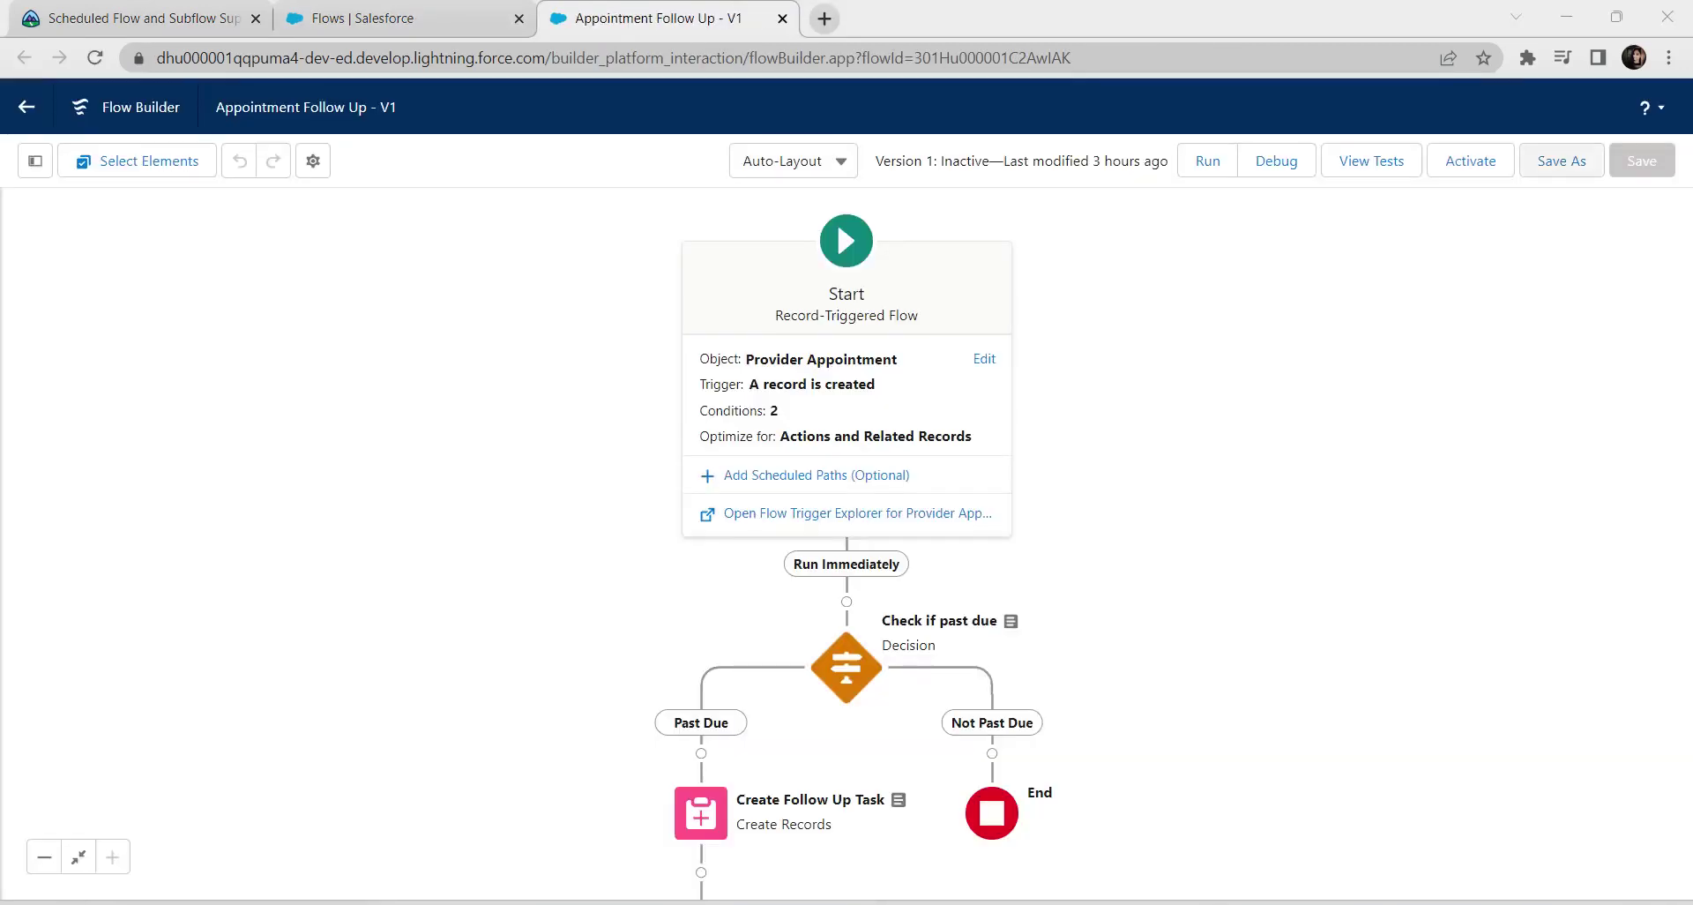
Start saving the flow as a new flow labelled Daily Appointment Check, copying the name from the Trailhead requirements.
left_click(1561, 161)
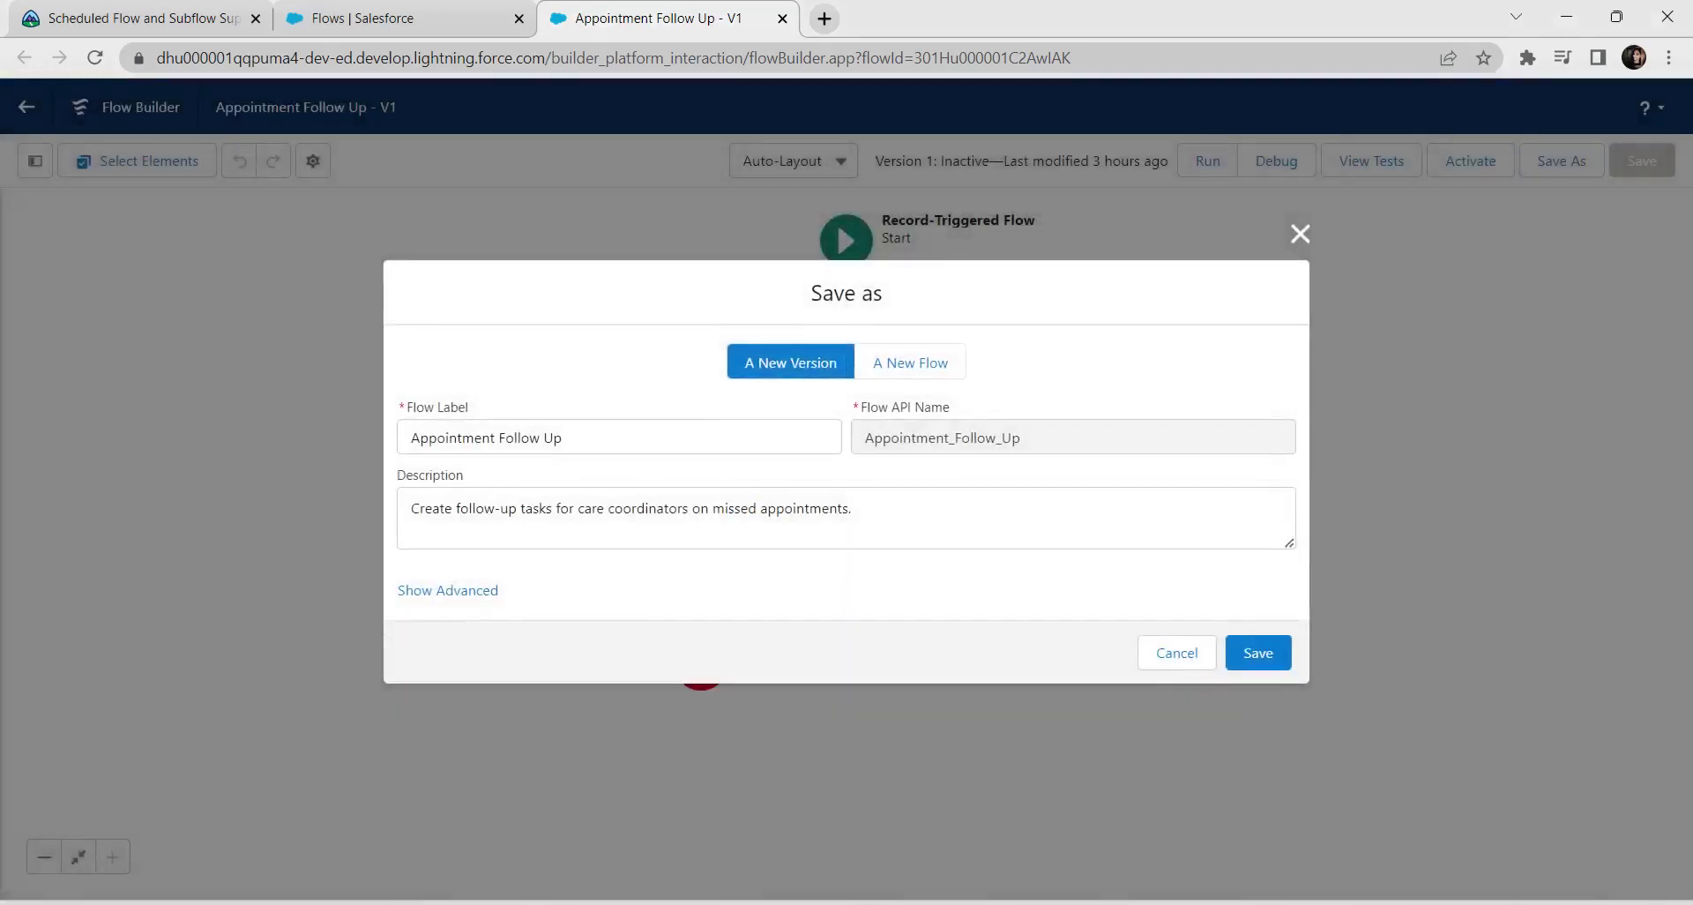
left_click(910, 362)
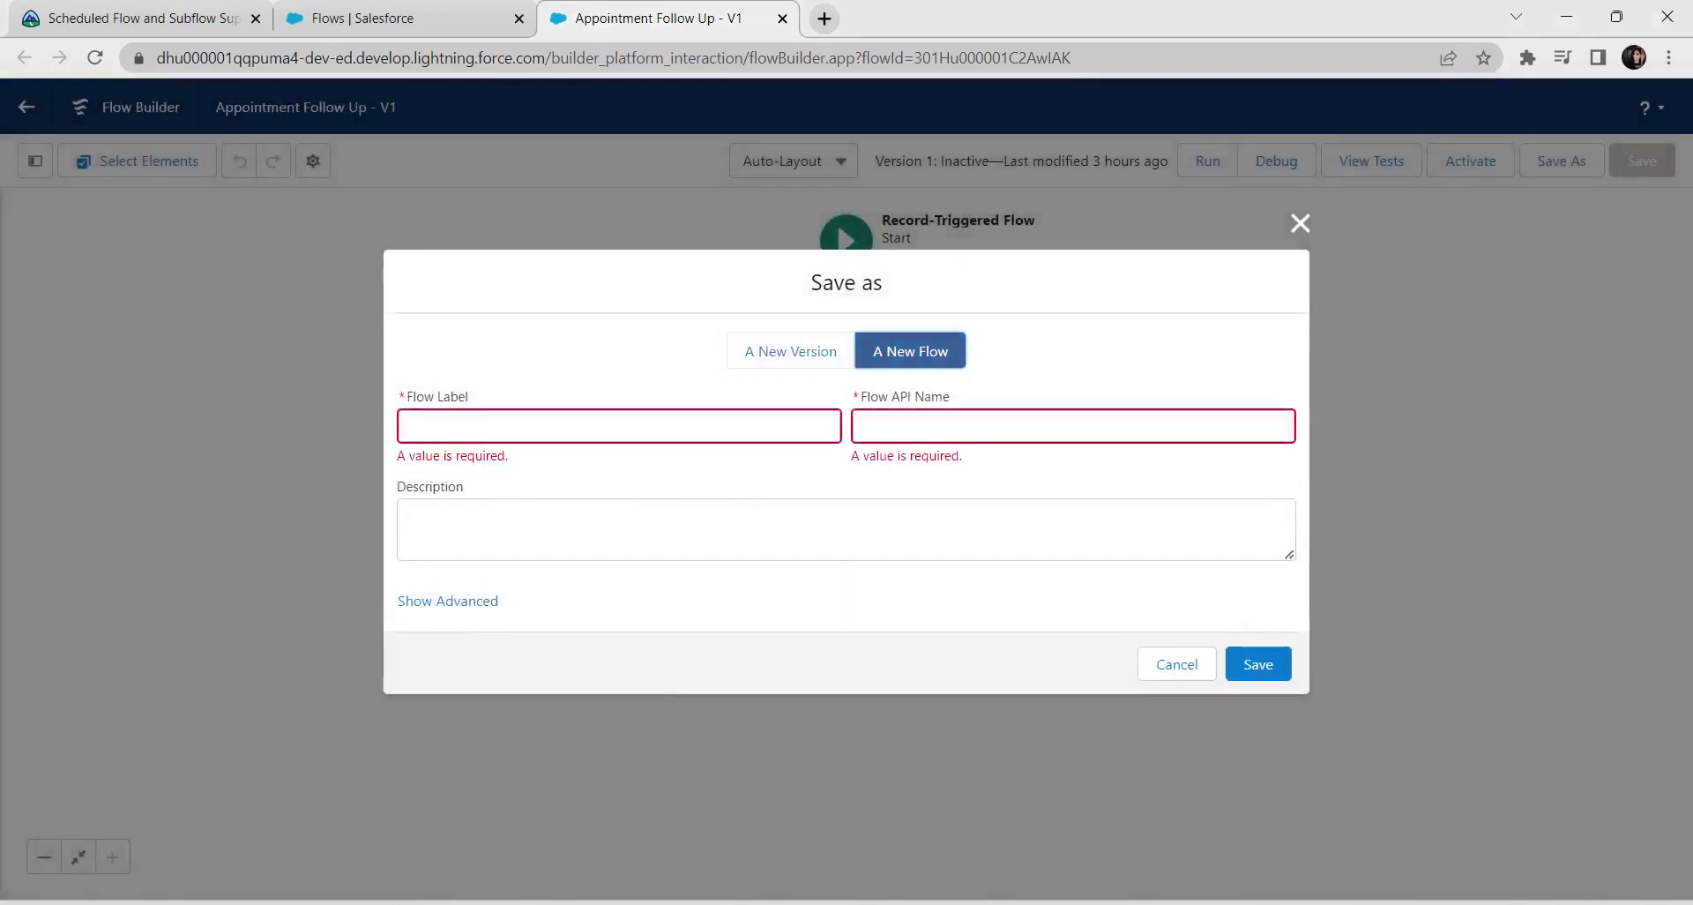
left_click(405, 426)
left_click(141, 17)
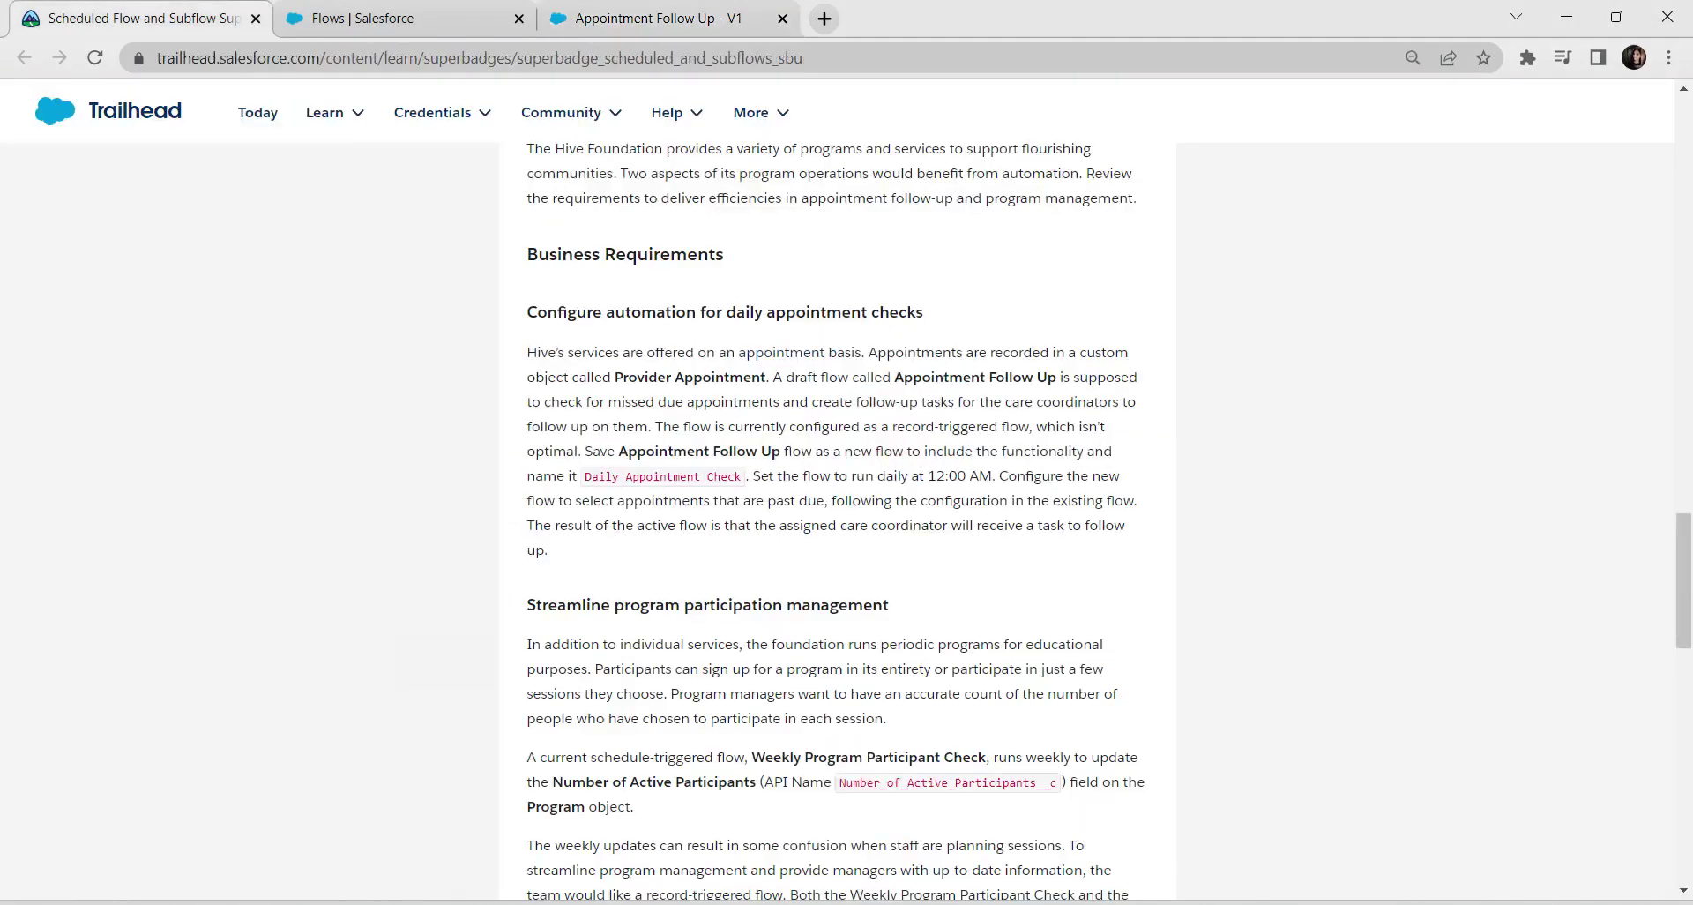
left_click_drag(583, 477, 744, 477)
key("ctrl+c")
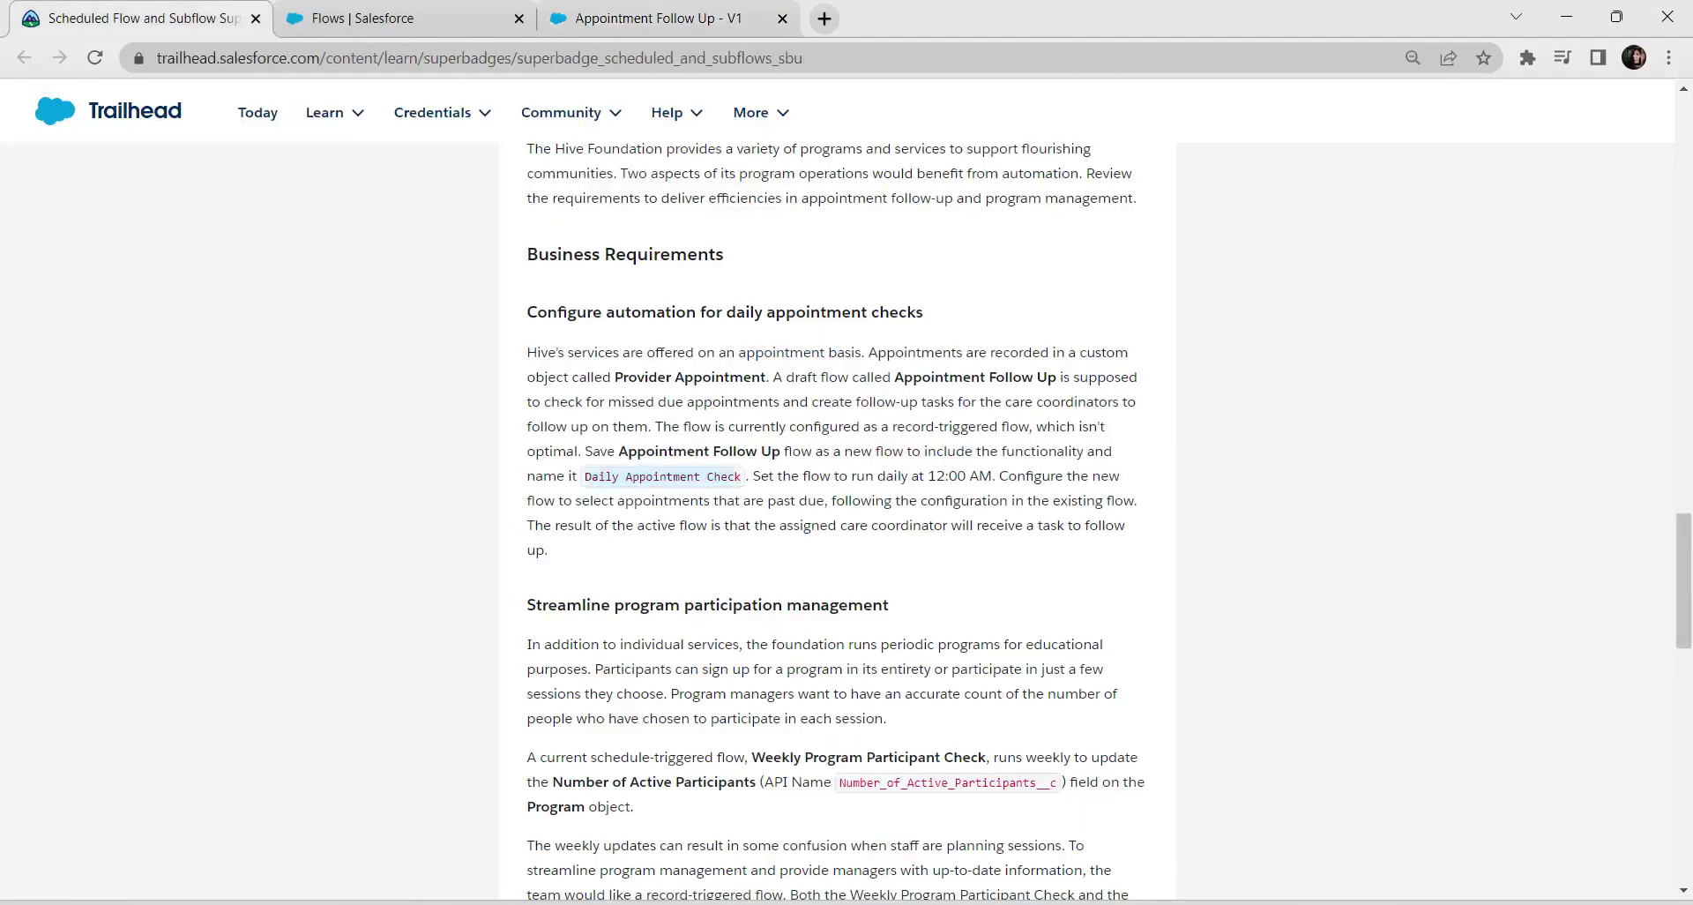
left_click(617, 17)
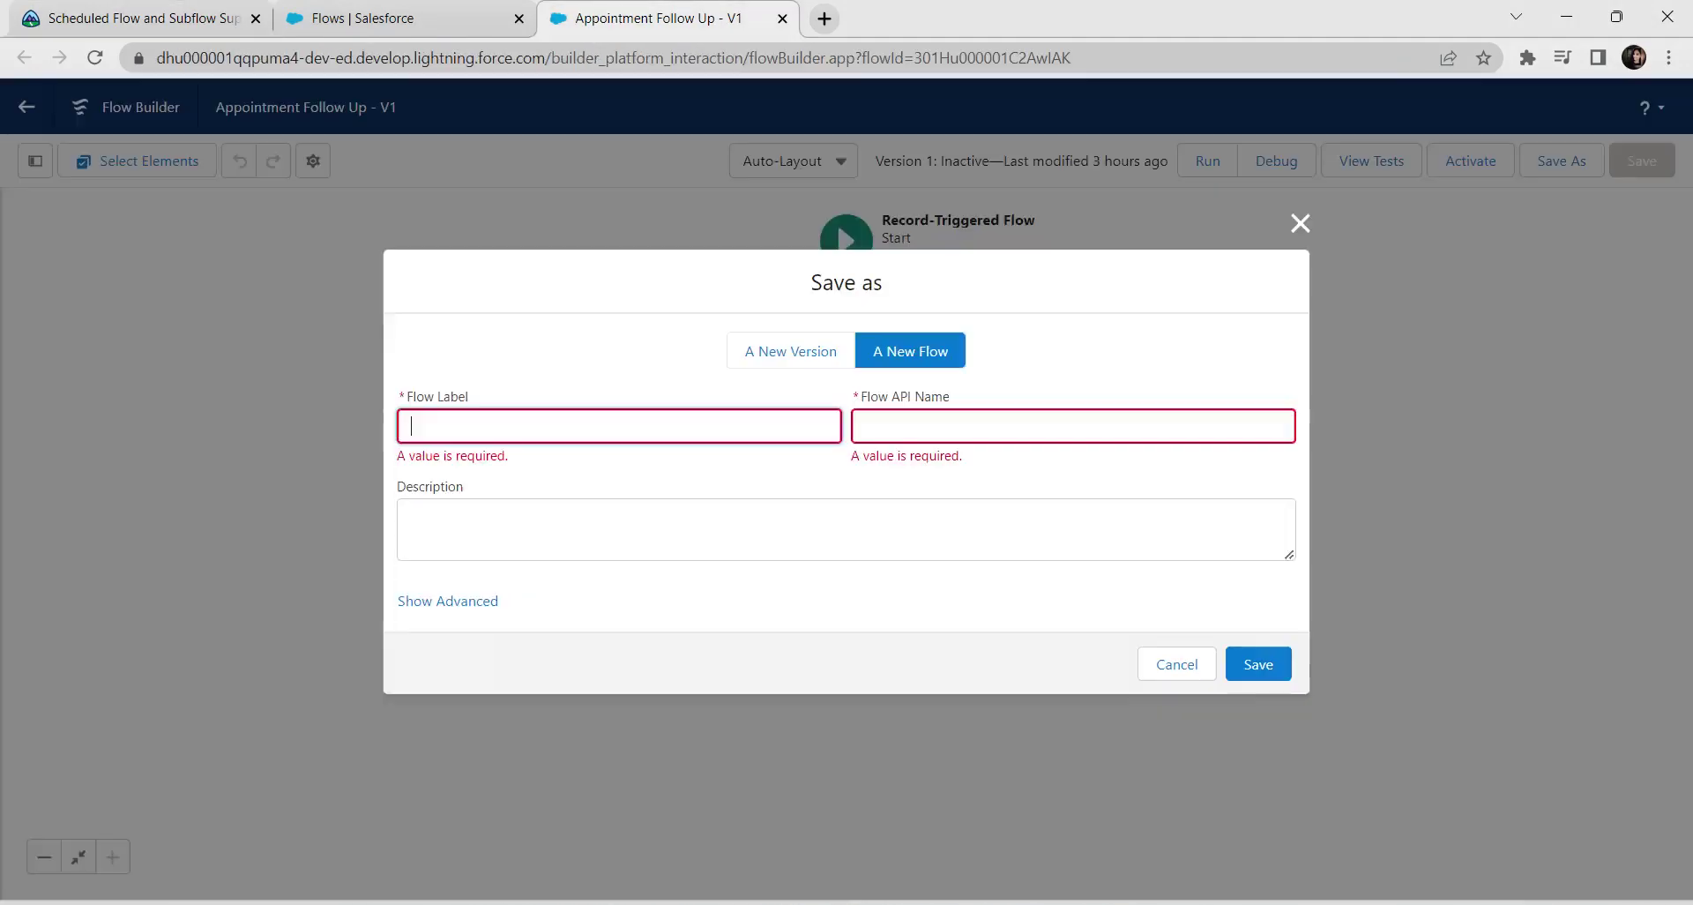
key("ctrl+v")
key("Tab")
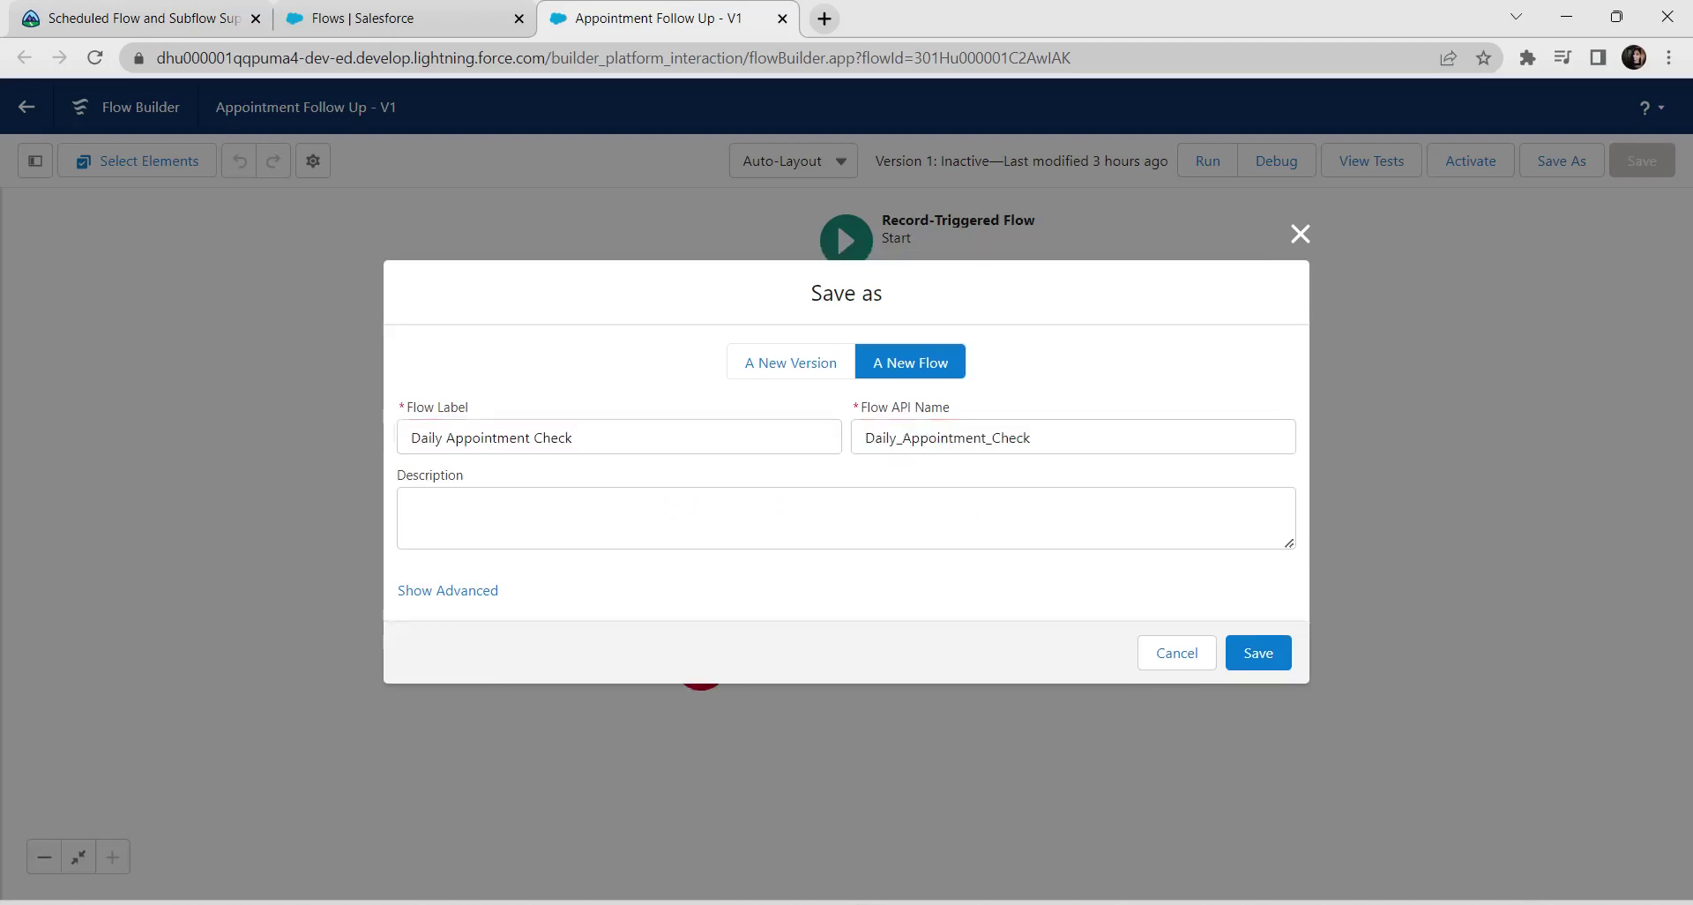
Set the new flow's type to Schedule-Triggered Flow in the advanced options and try to save it.
left_click(448, 591)
scroll(838, 472, "down", 1)
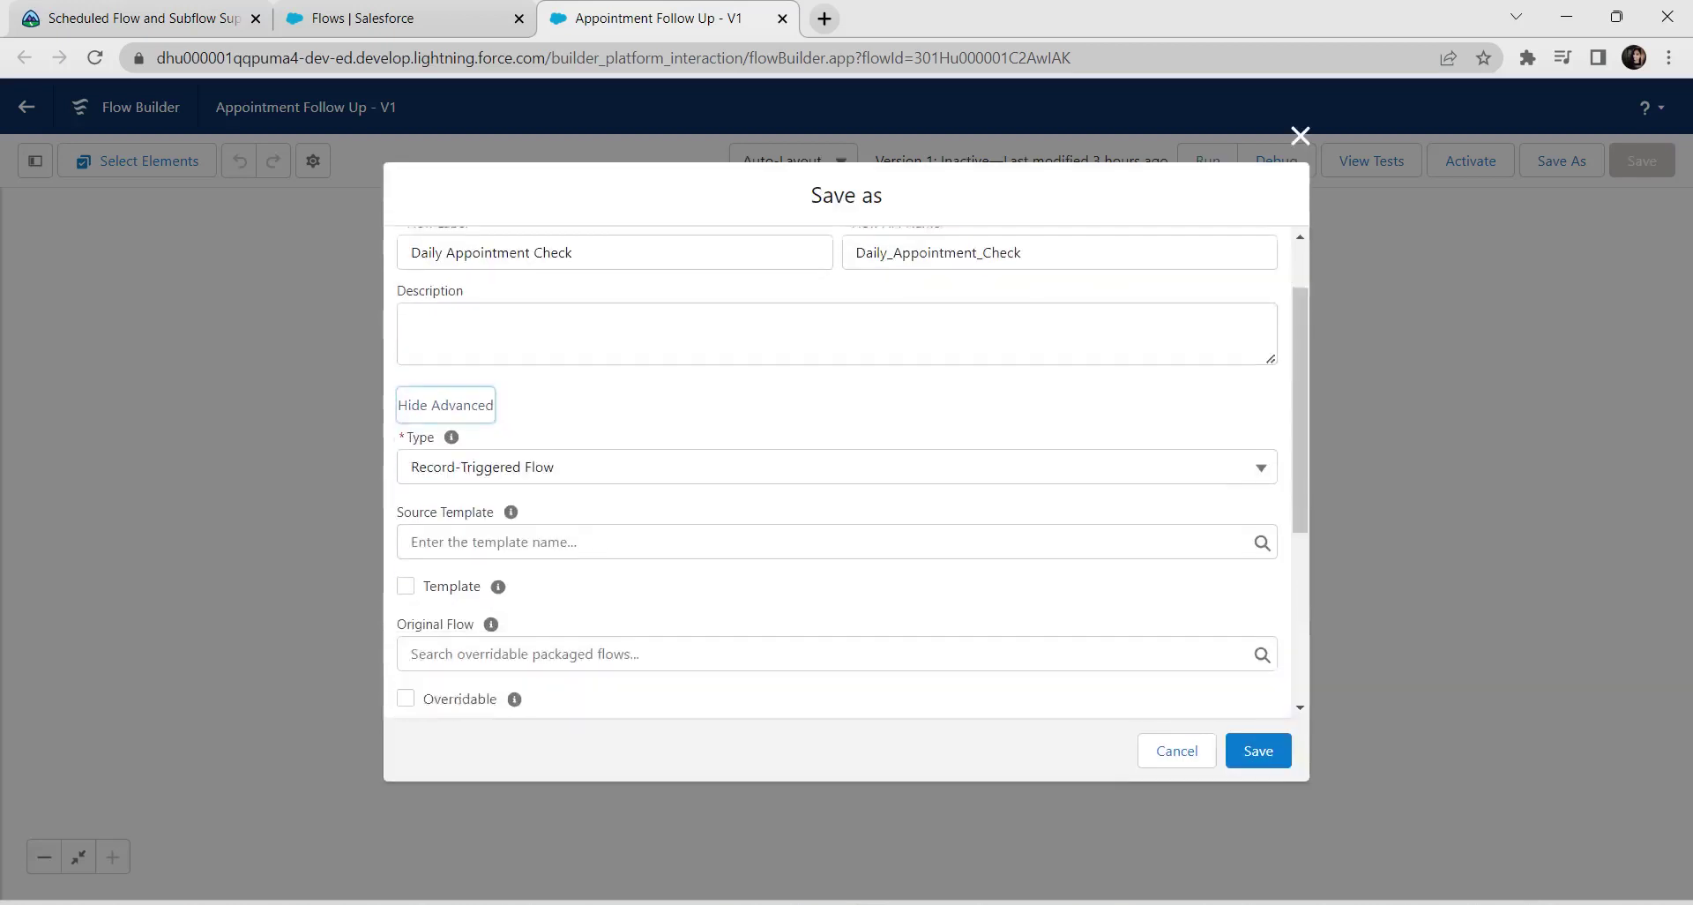
left_click(546, 442)
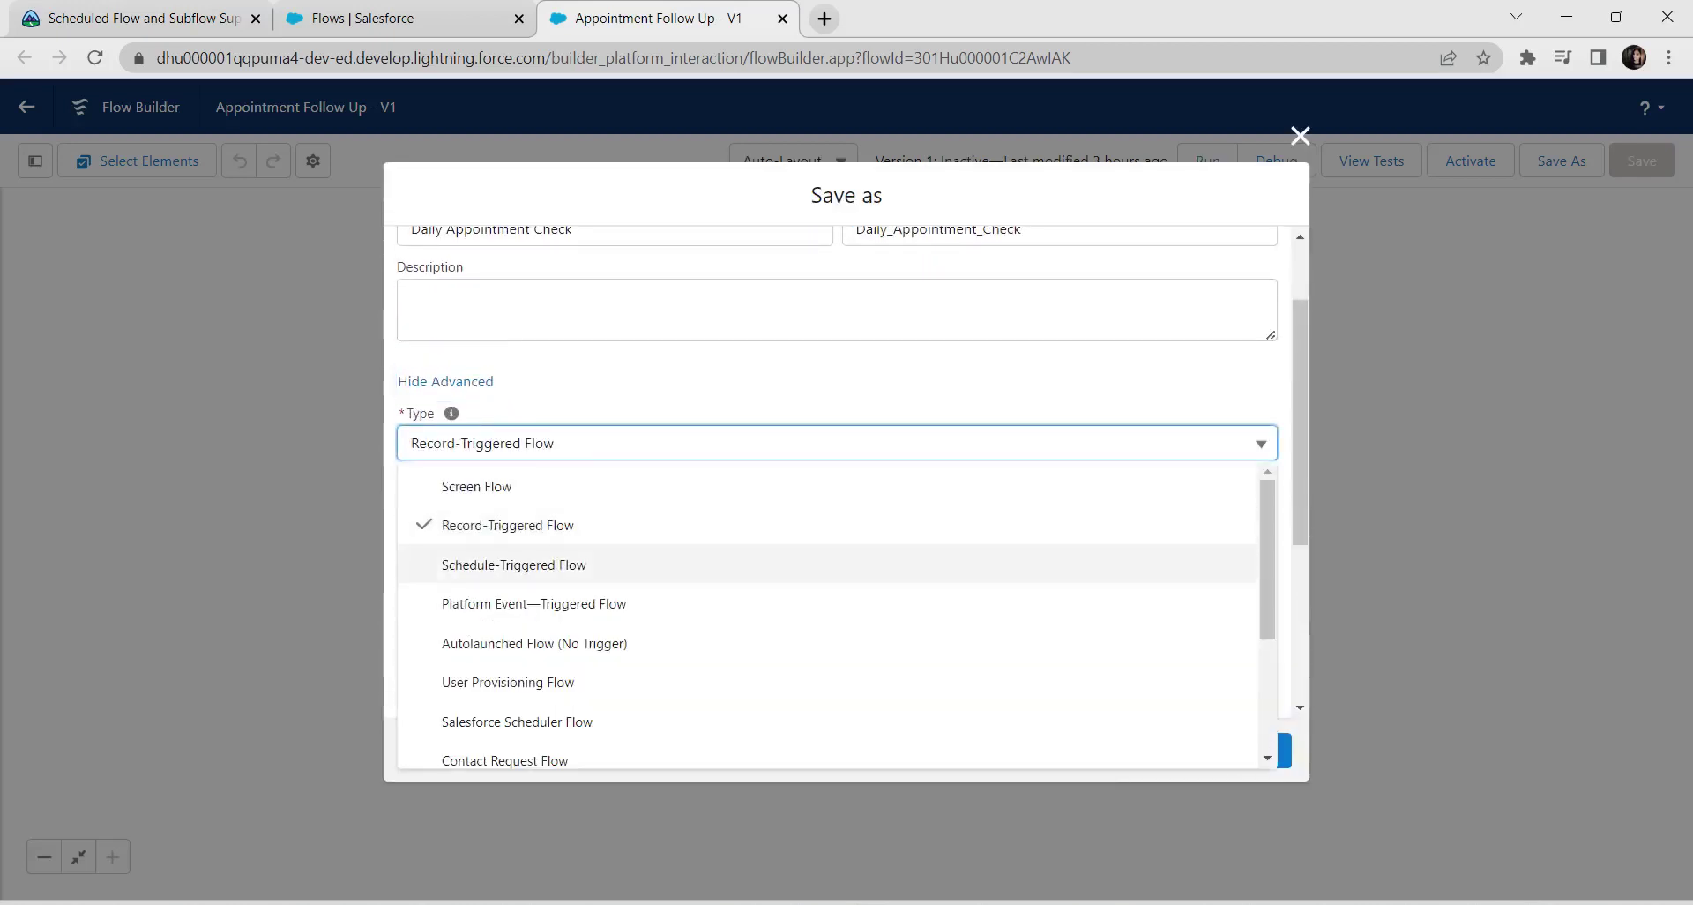
left_click(529, 564)
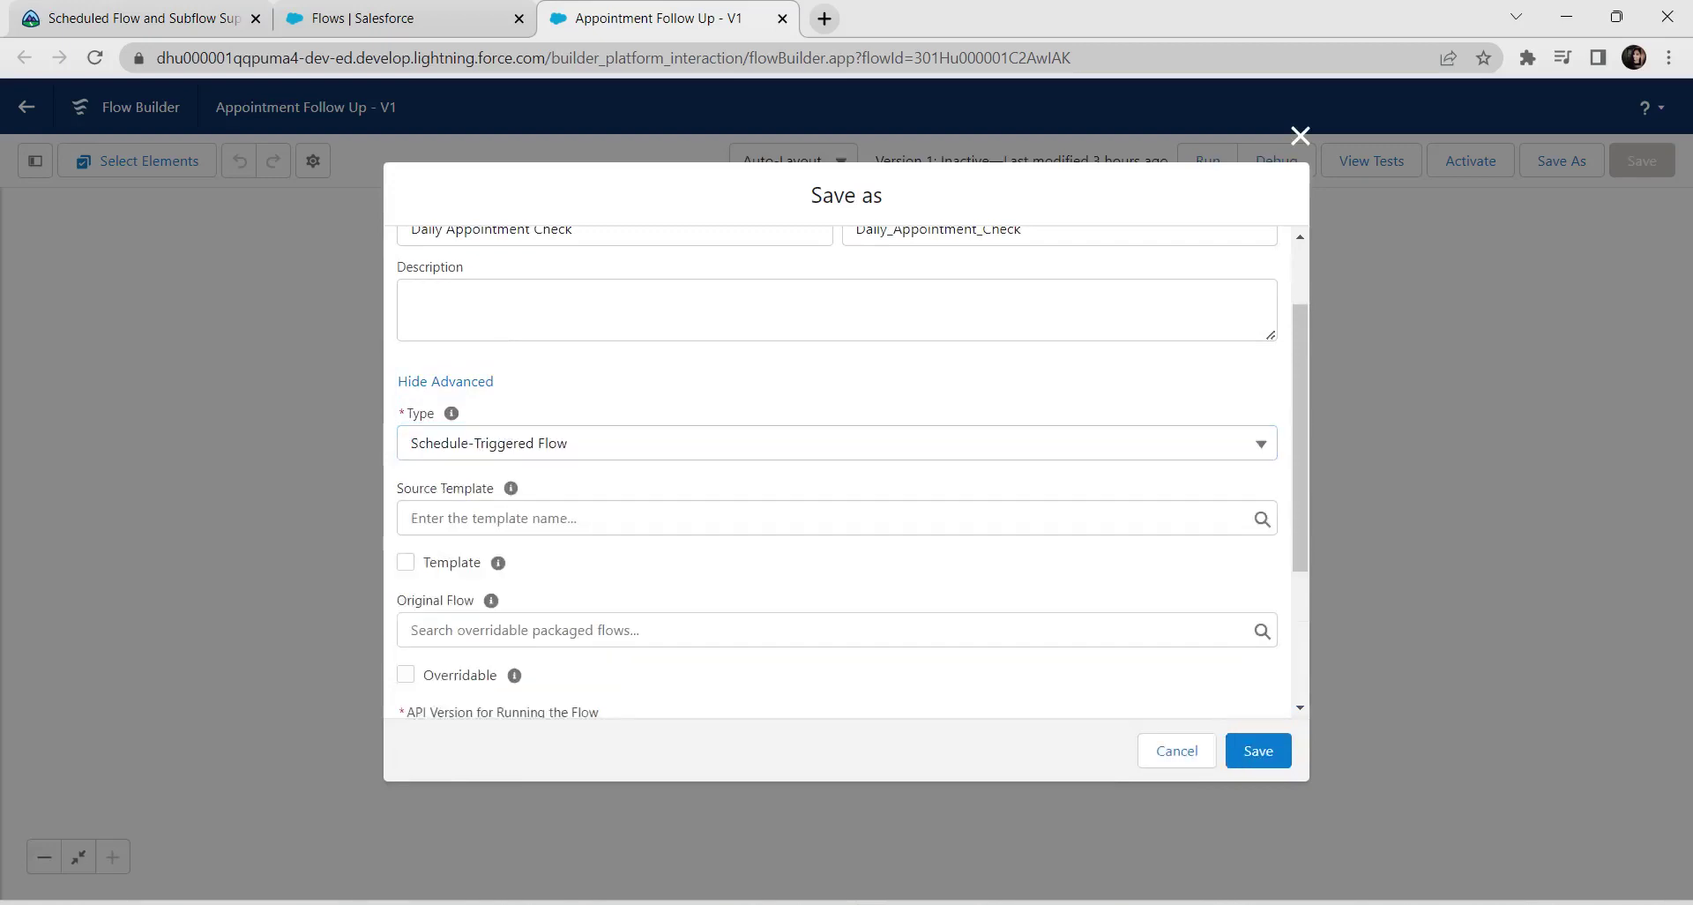
left_click(1258, 751)
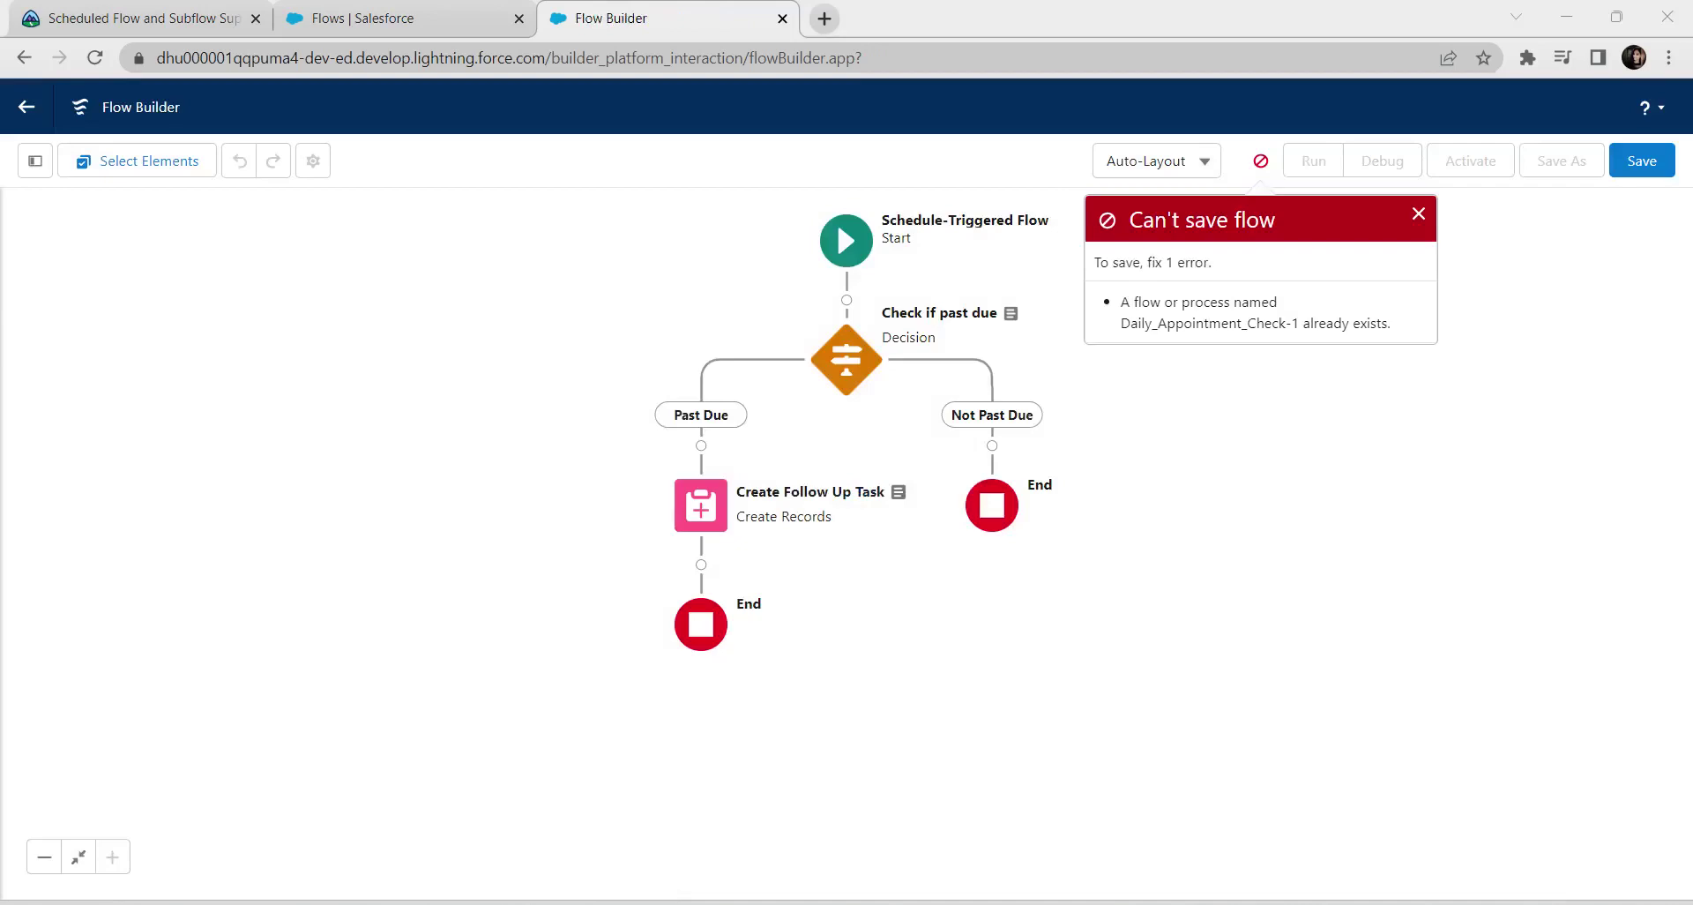
left_click(1418, 215)
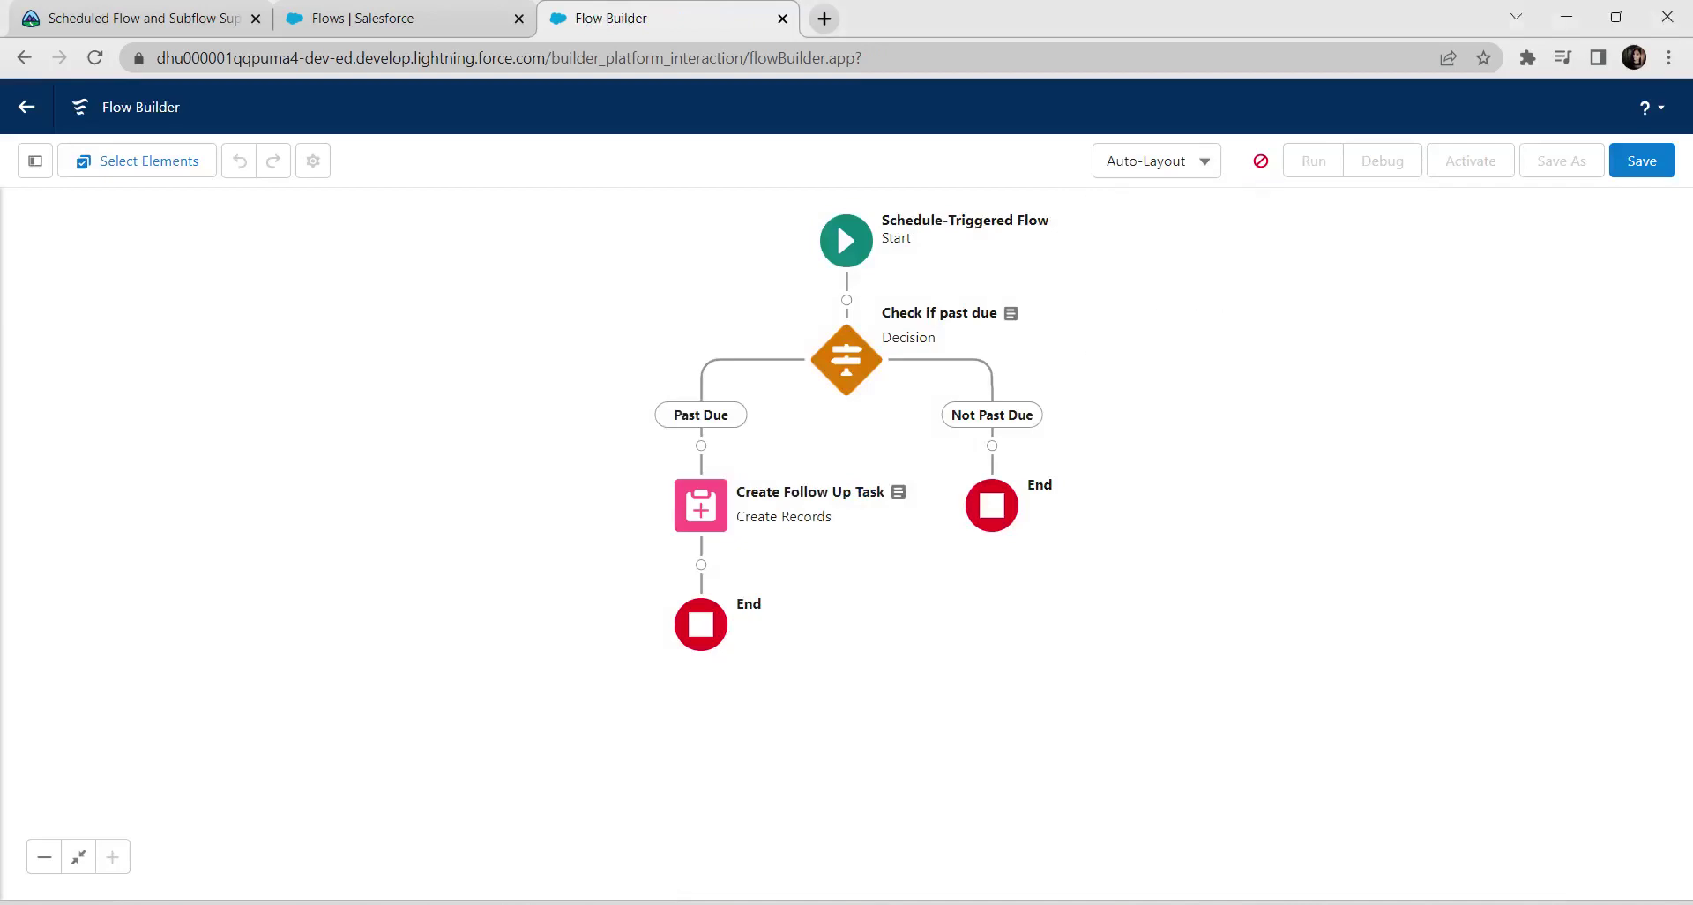
Switch the canvas to Free-Form layout and schedule the flow to start Jul 26, 2023 at 12:00 AM with Daily frequency.
left_click(1156, 161)
left_click(1142, 242)
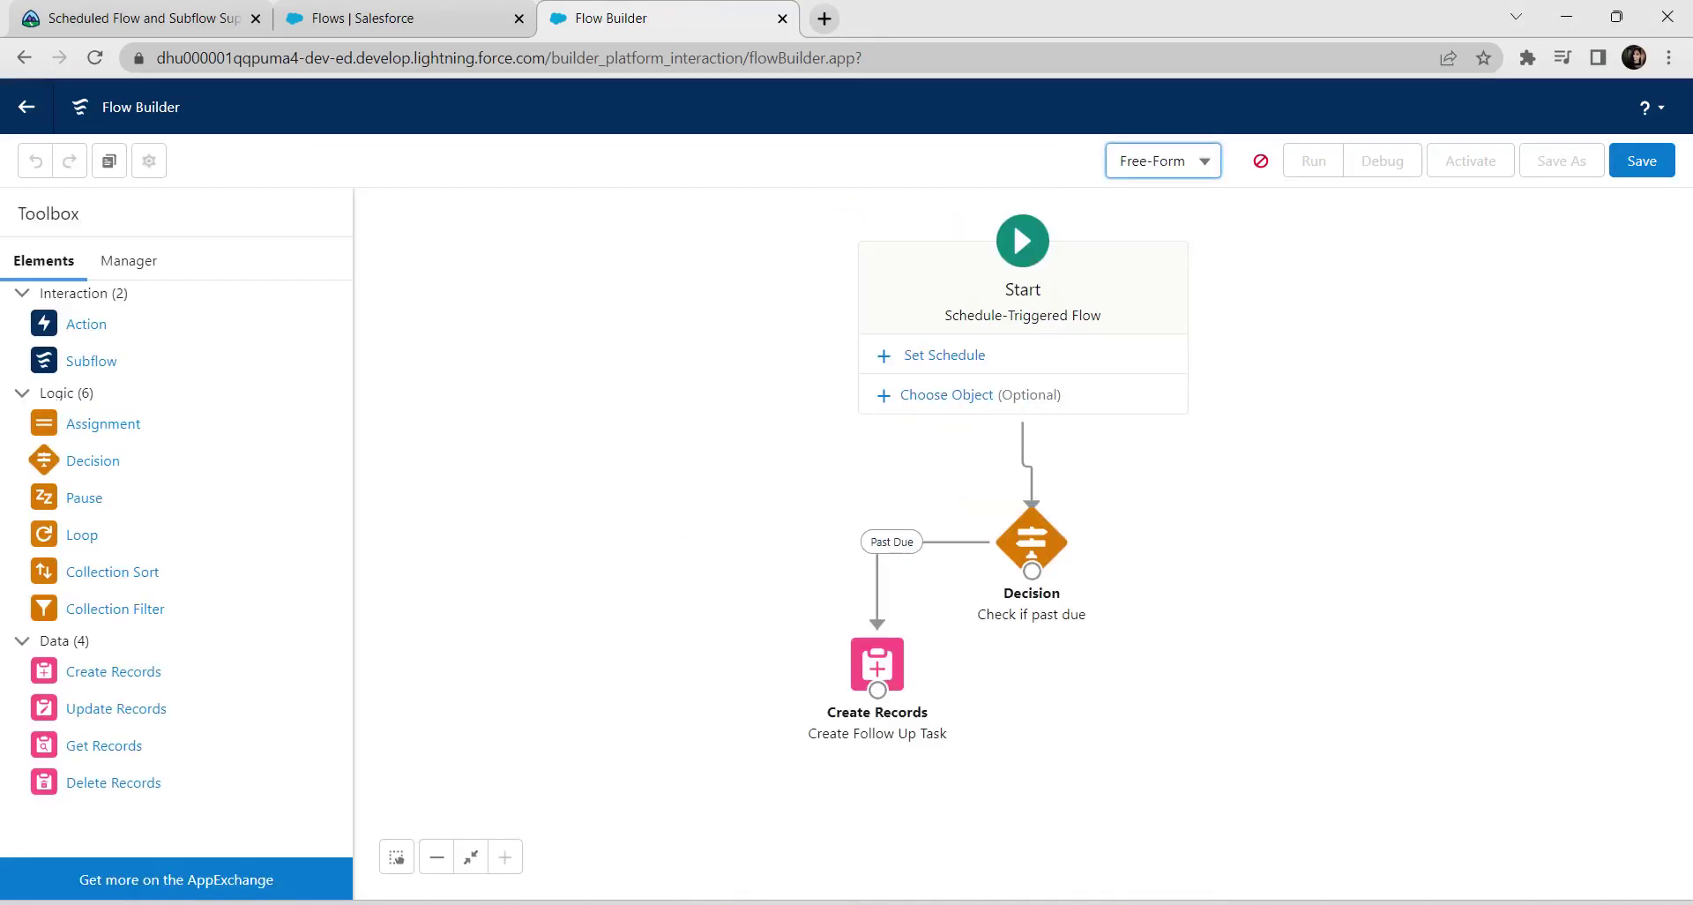
left_click(939, 355)
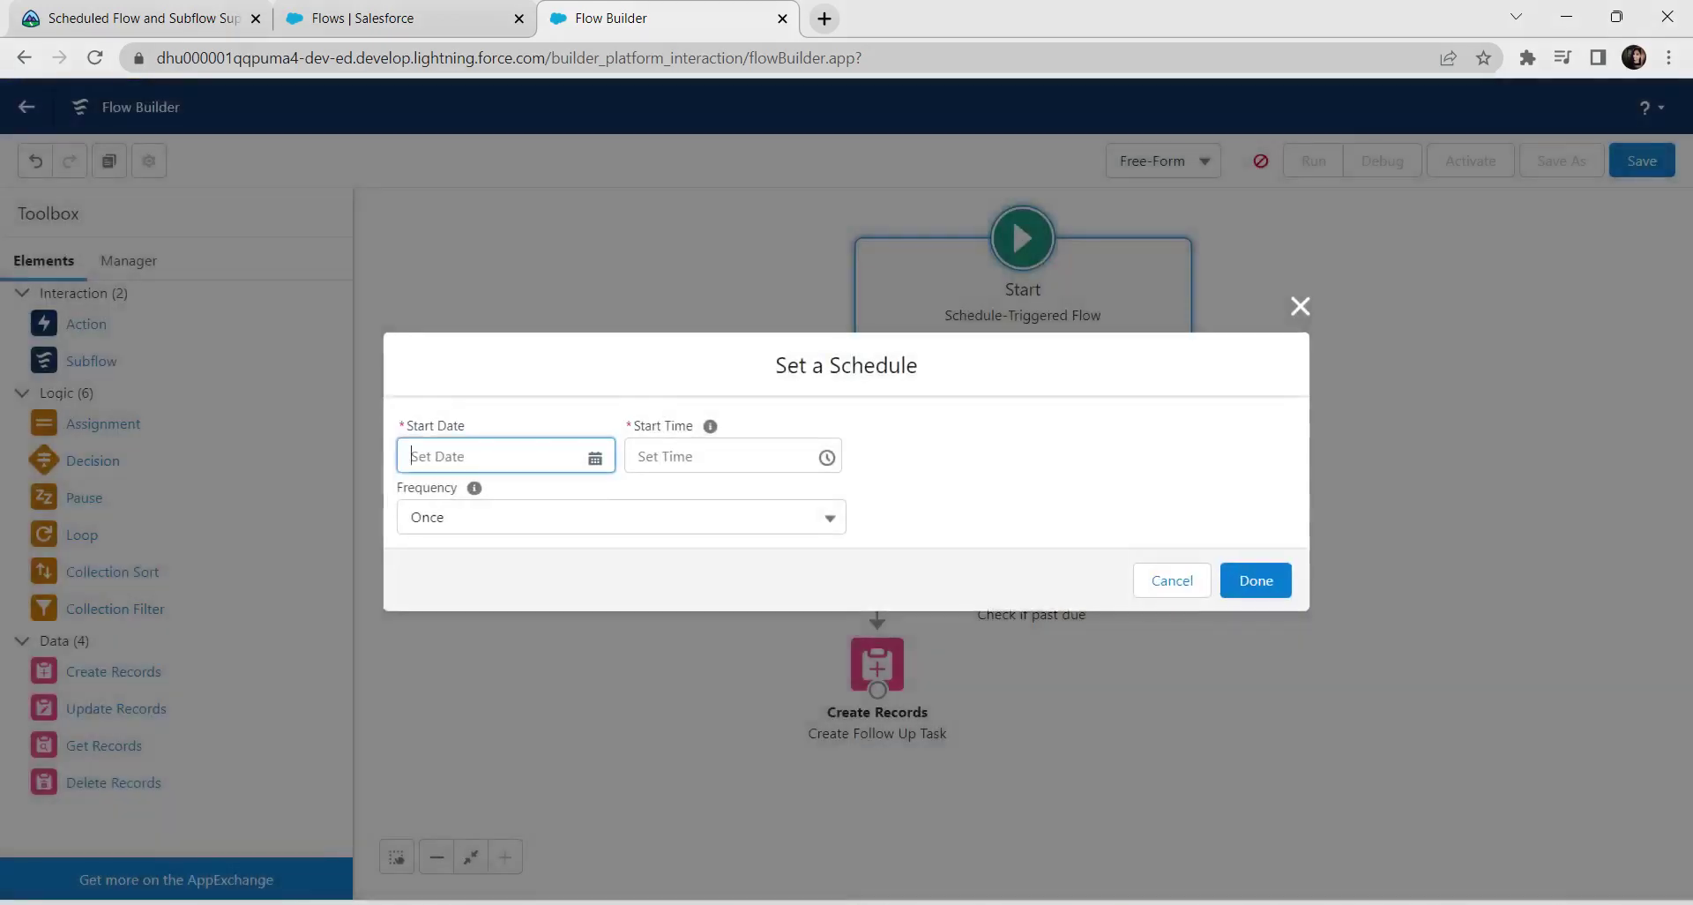
left_click(504, 456)
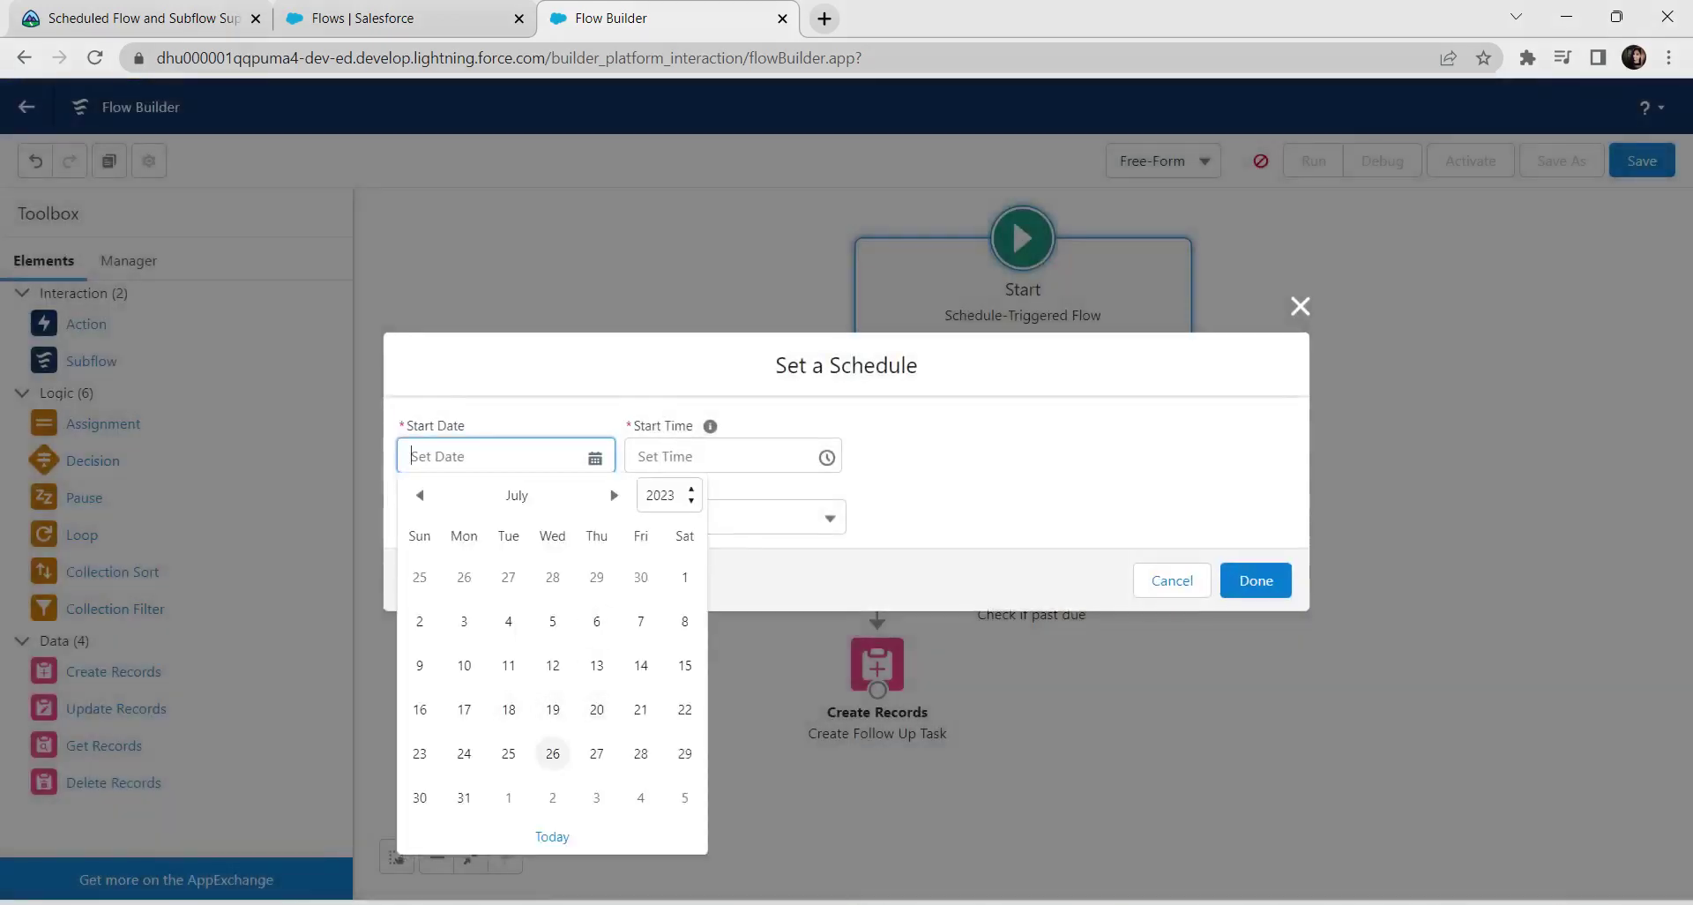
left_click(553, 753)
left_click(725, 456)
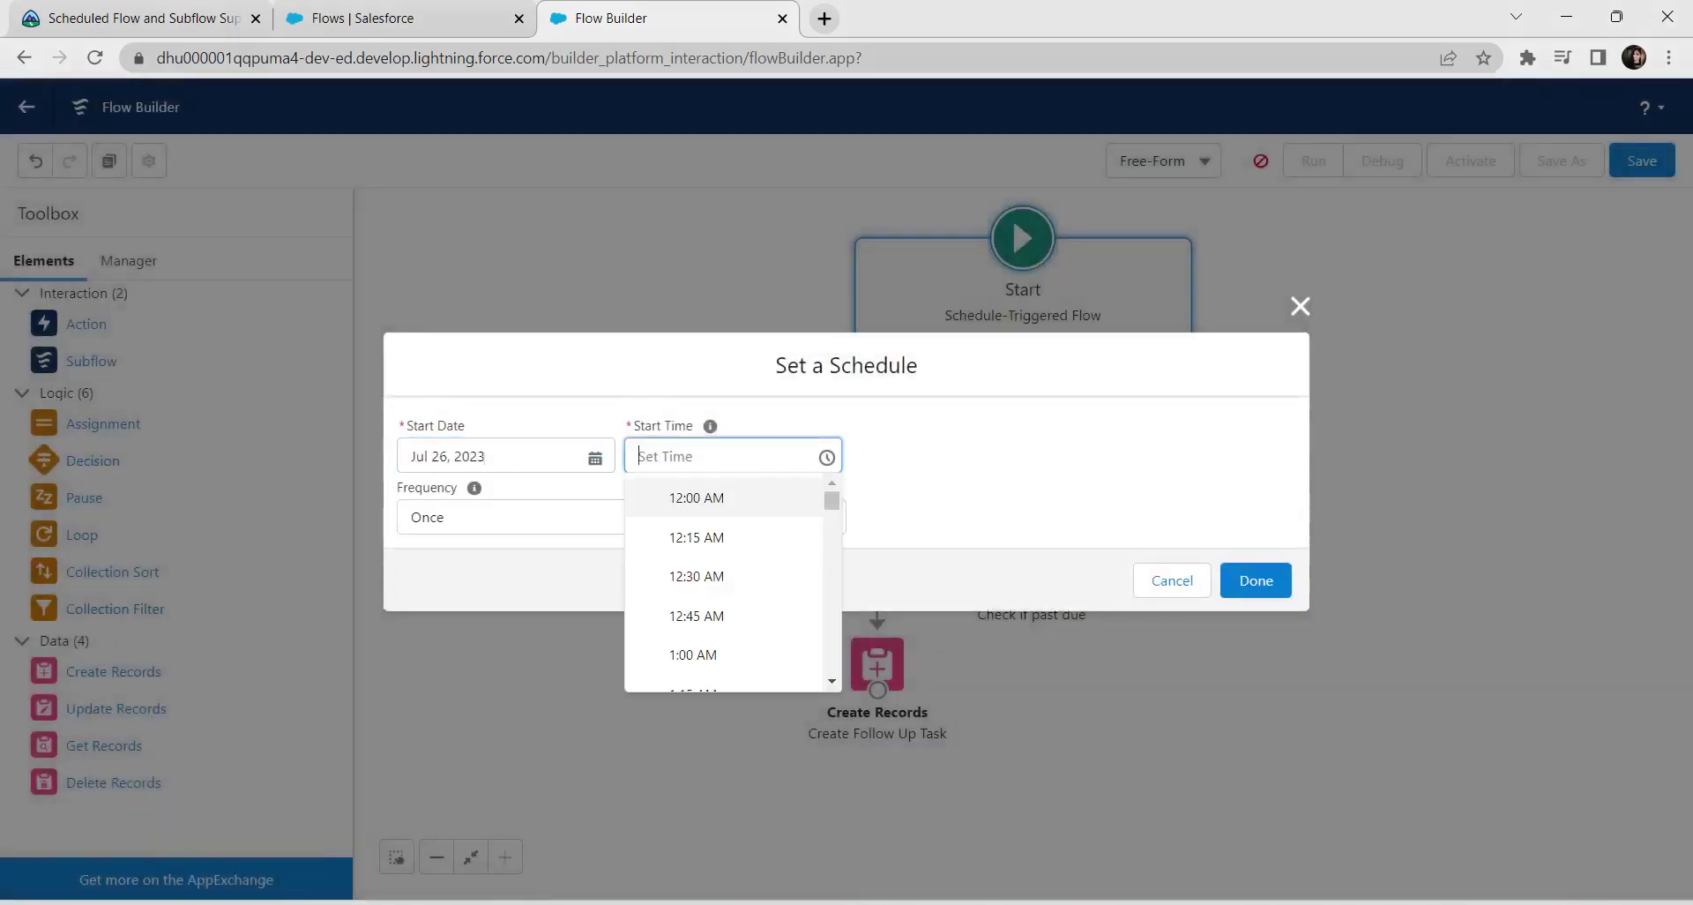
left_click(697, 498)
left_click(620, 518)
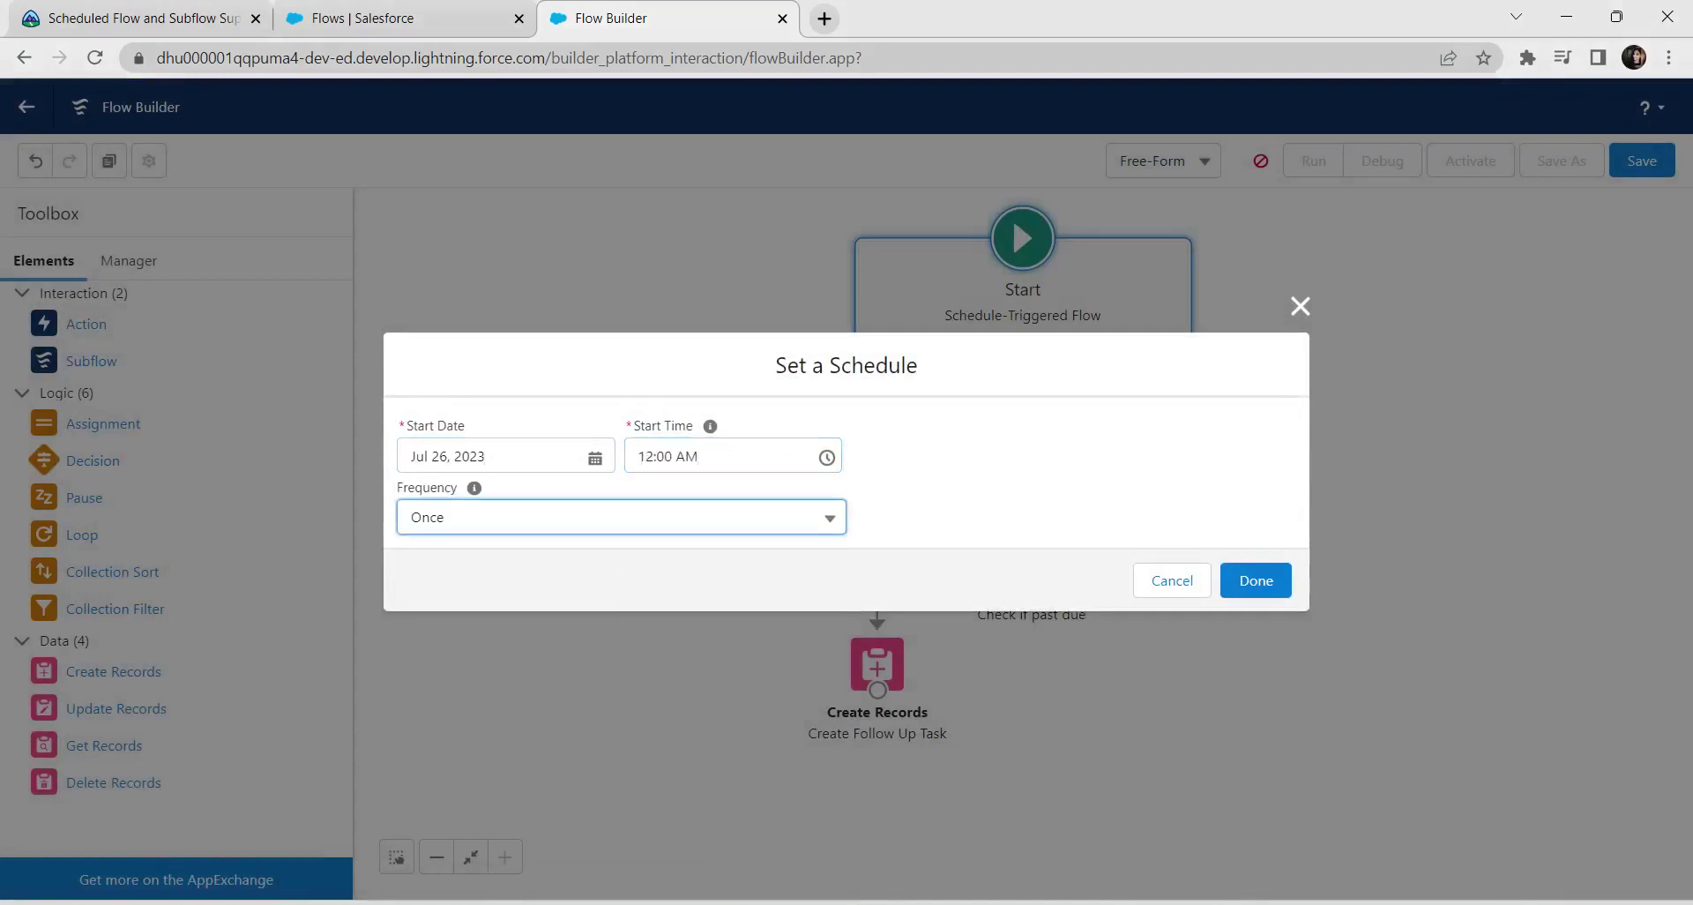
left_click(456, 599)
left_click(1256, 580)
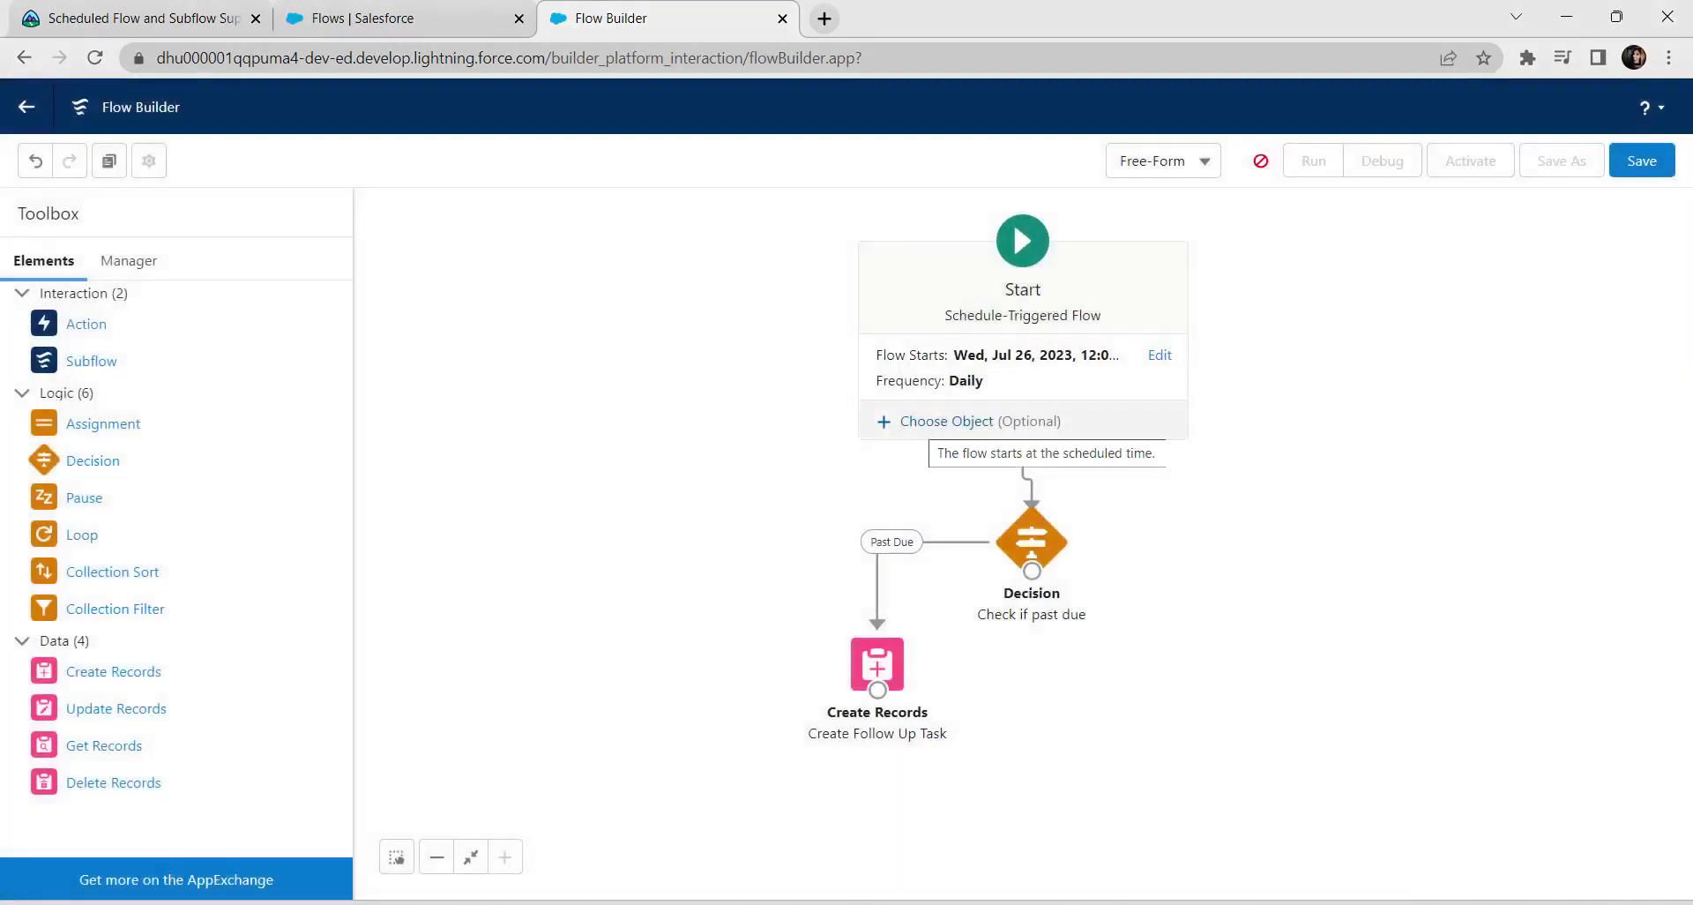
Choose Provider Appointment as the object for the scheduled flow's start element.
left_click(979, 420)
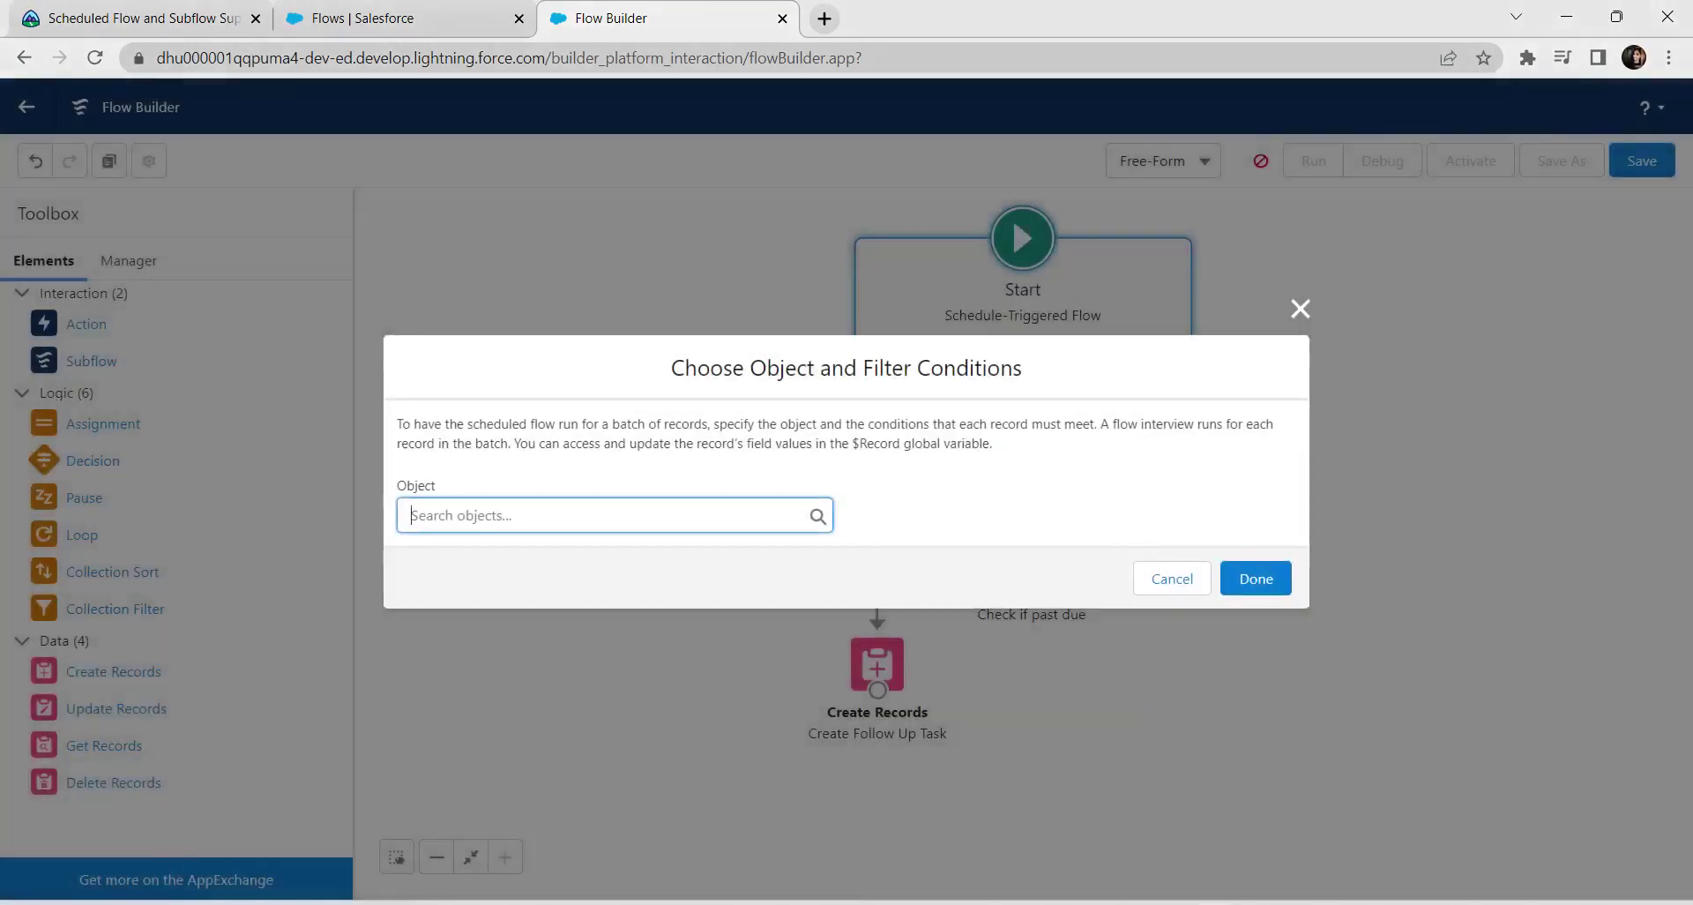
left_click(615, 516)
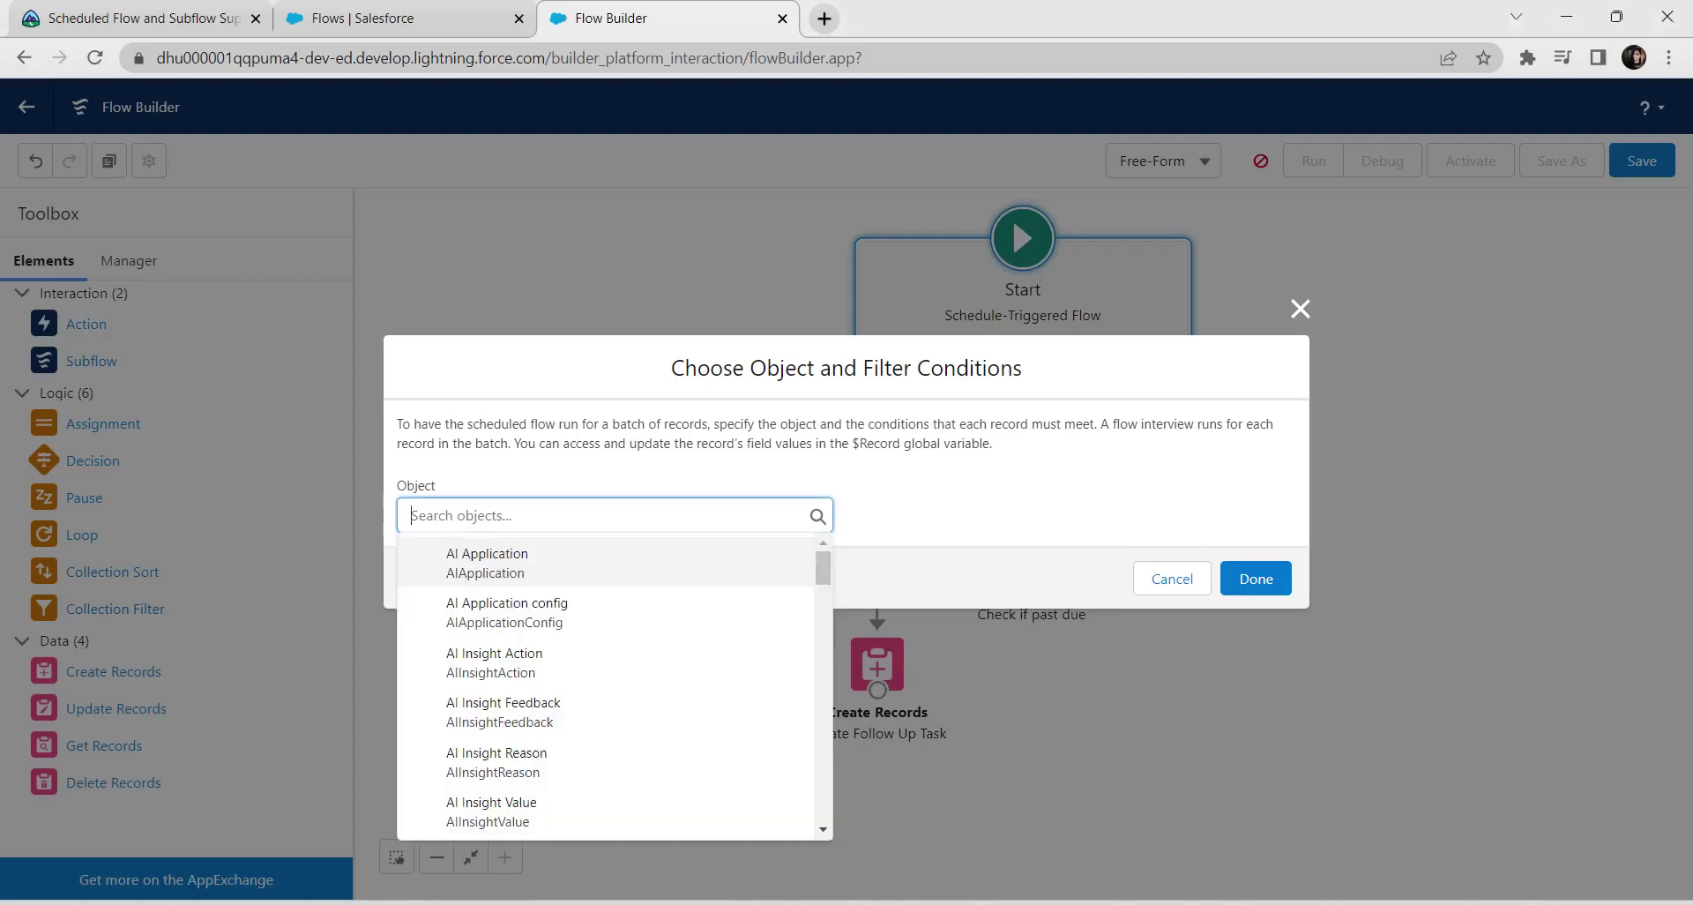
type("pro")
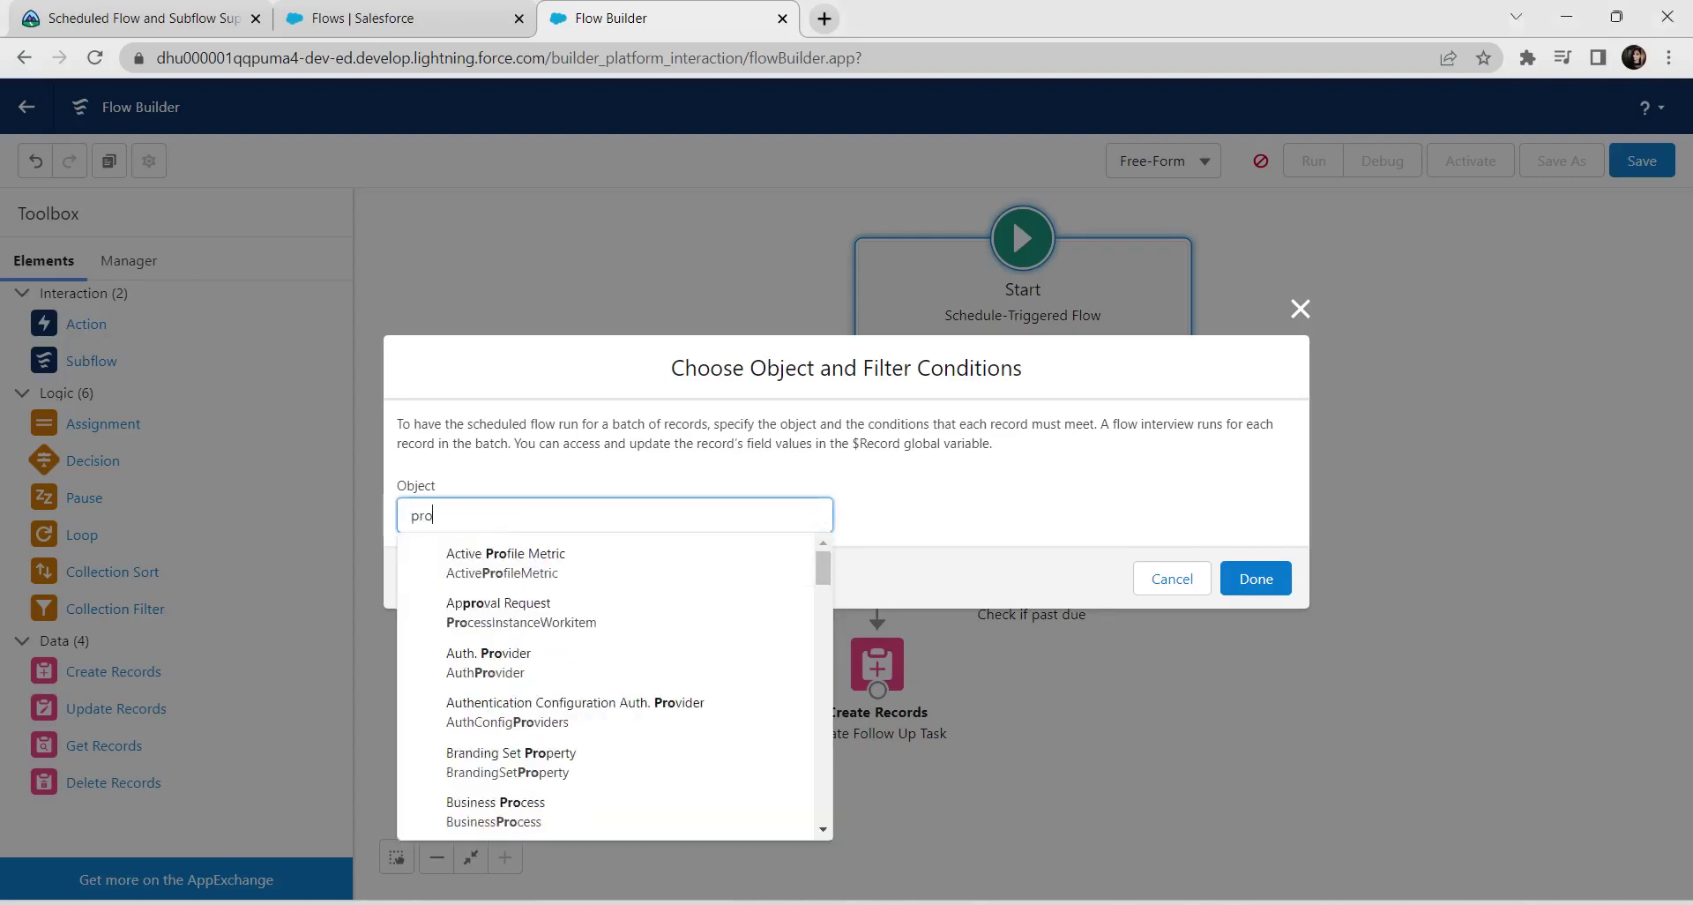
type("vider")
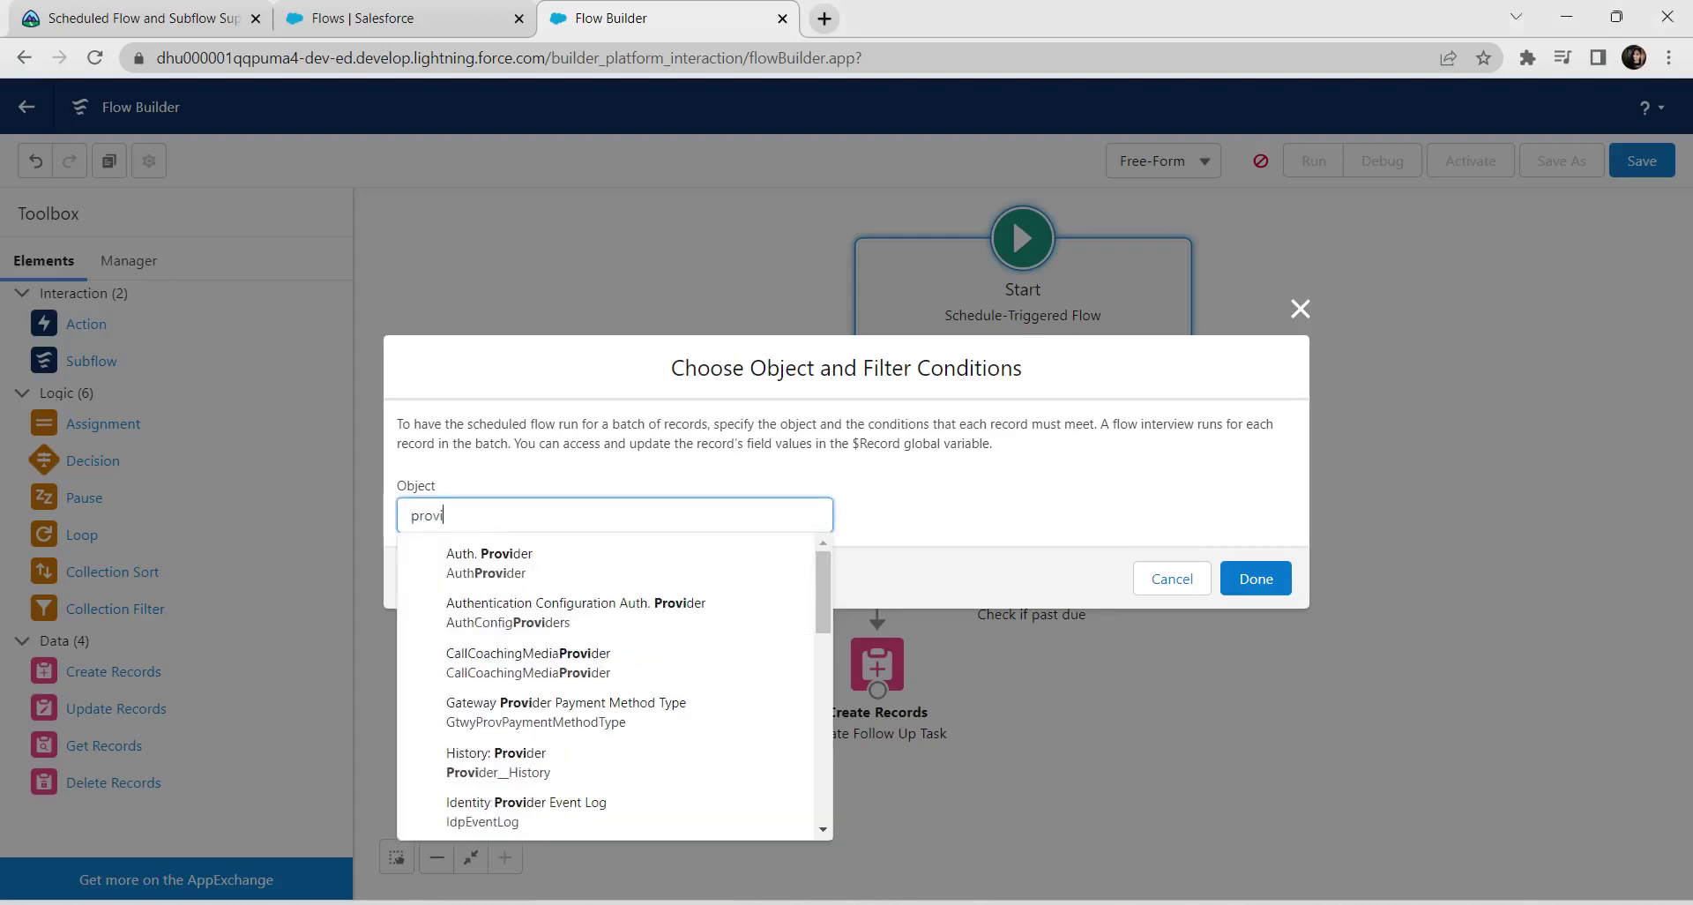
key("Down")
key("Down")
key("Down")
key("Down")
key("Down")
key("Down")
key("Down")
key("Down")
key("Down")
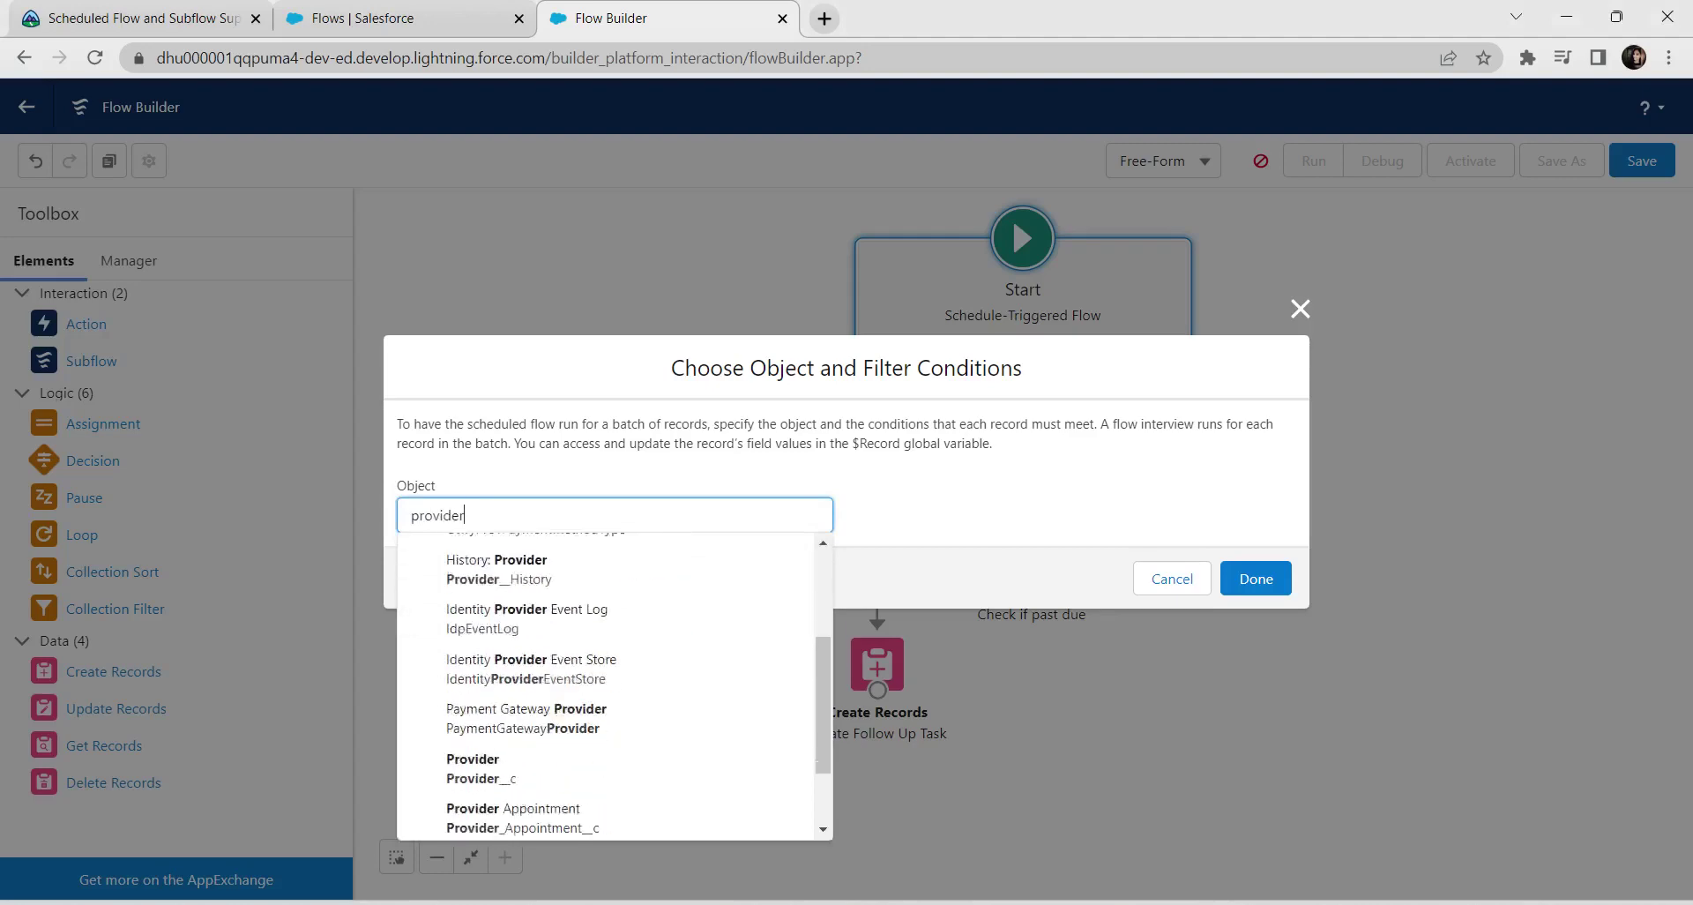
key("Return")
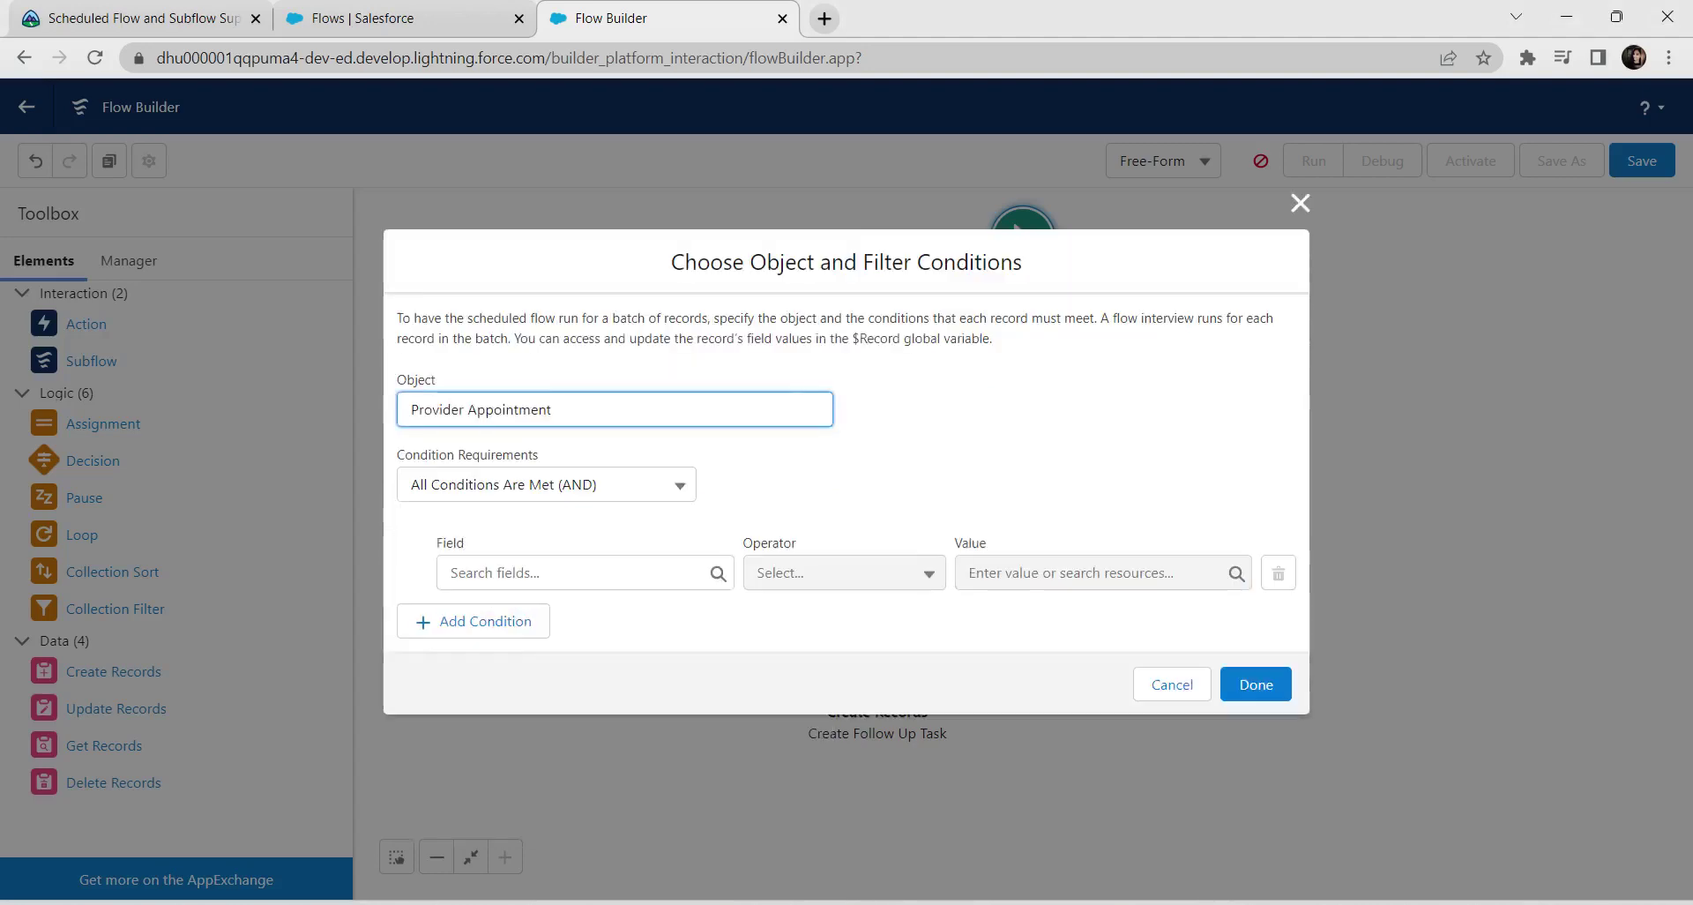
key("Tab")
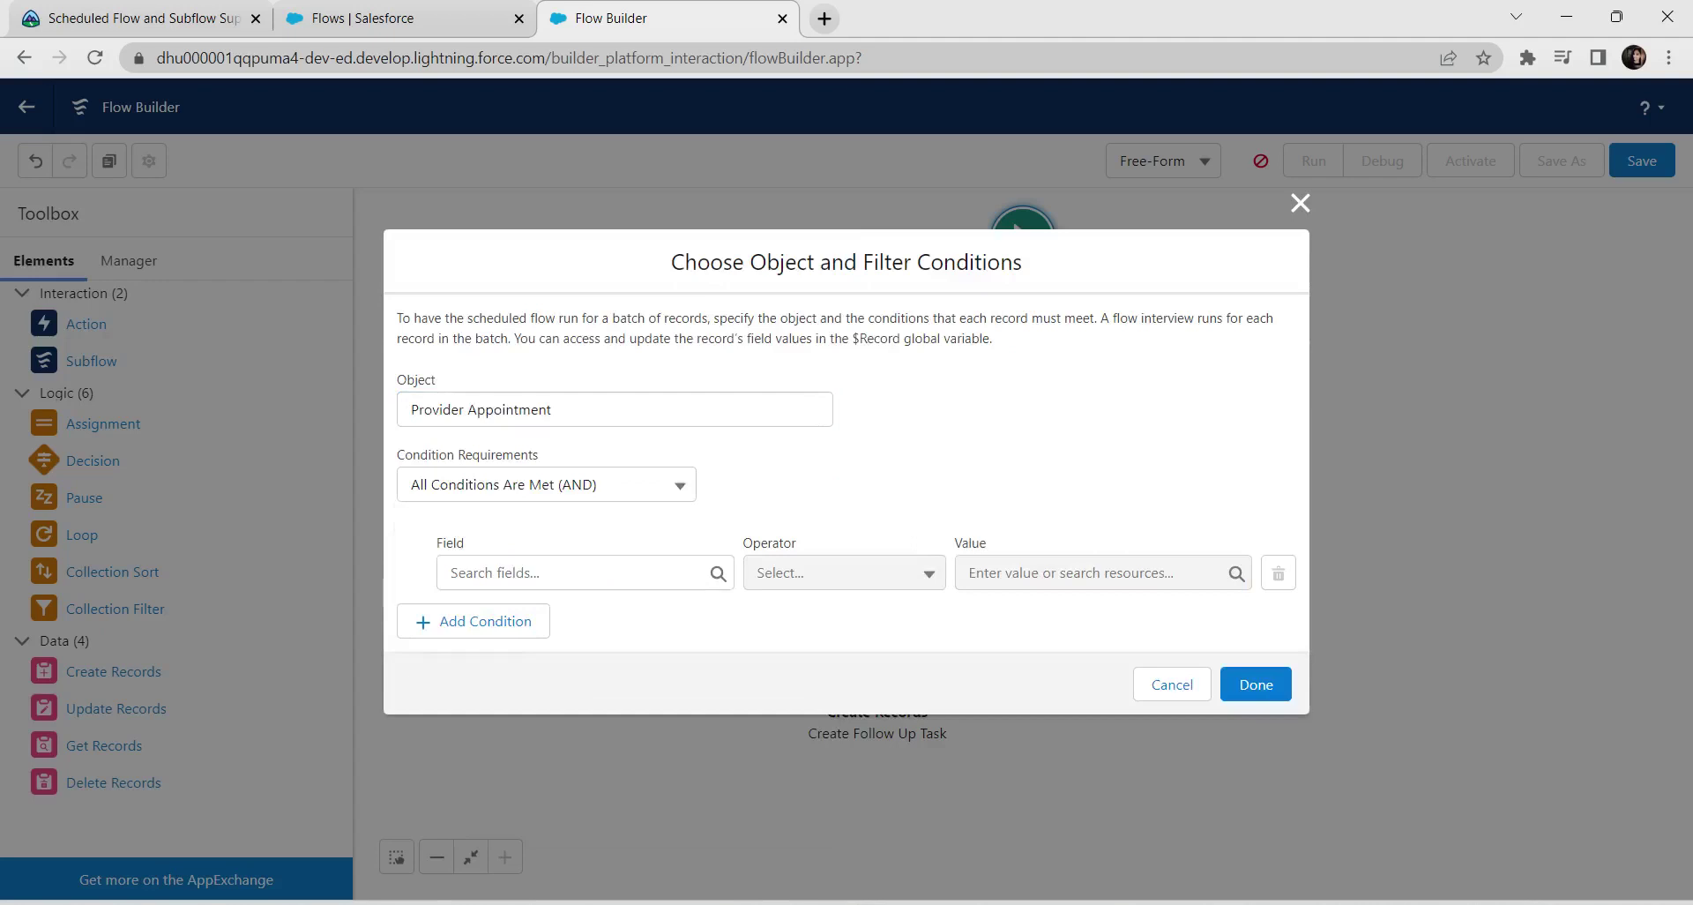
Define the first filter condition on the start element as Stage__c Does Not Equal Canceled.
left_click(573, 573)
type("sta")
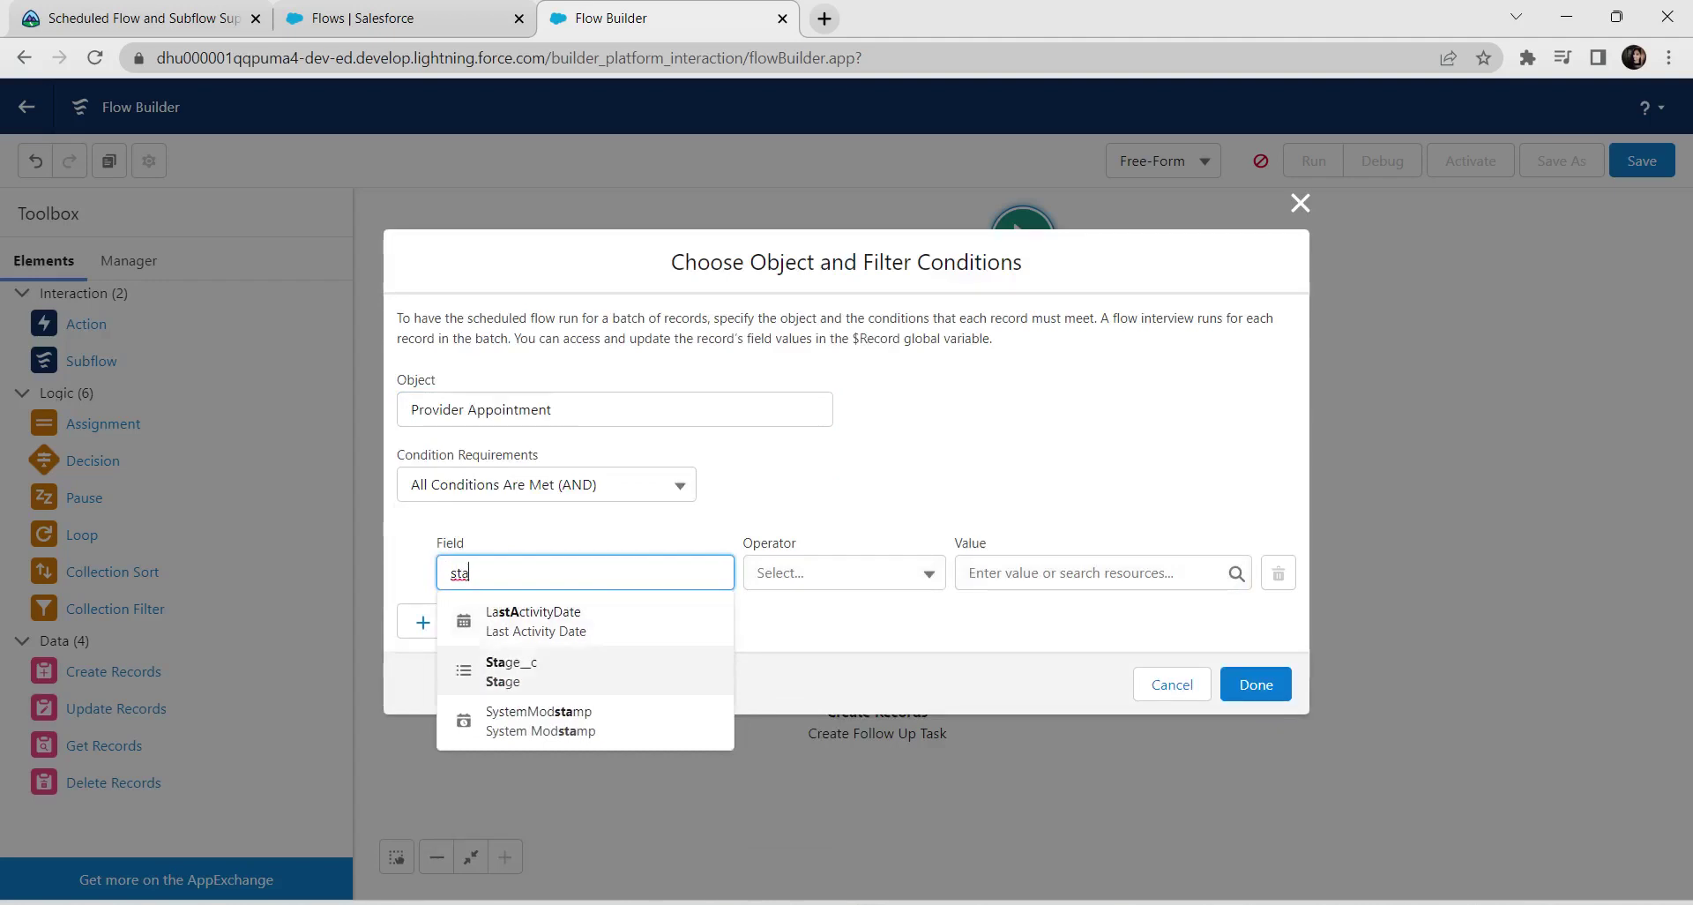
left_click(529, 671)
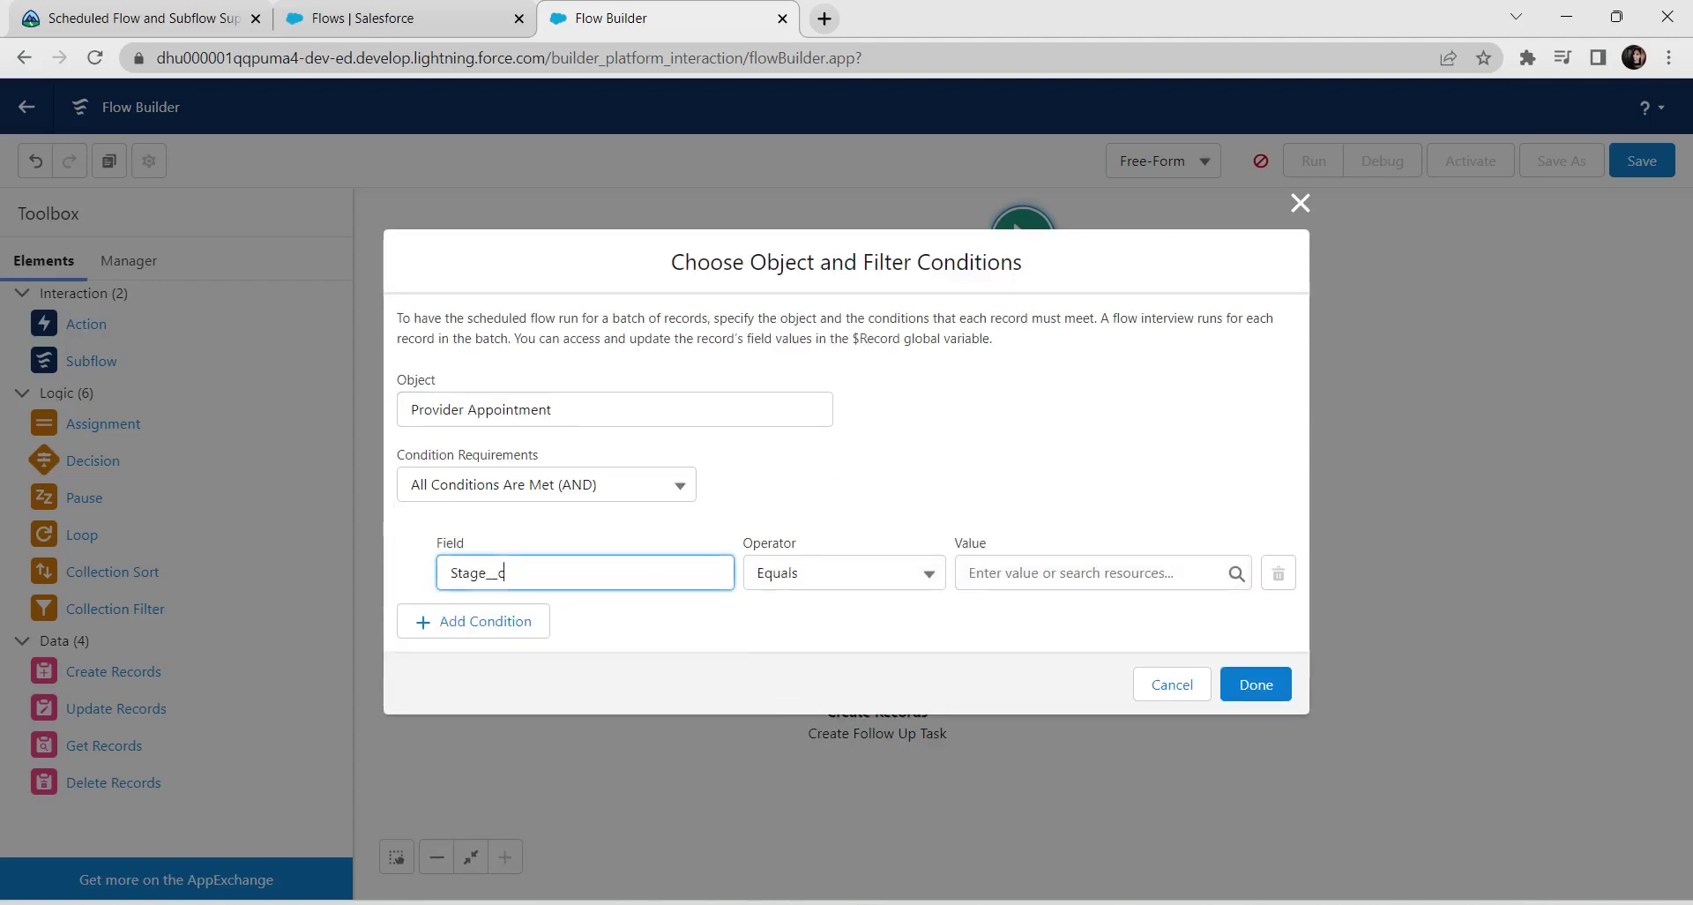
key("Tab")
key("Down")
key("Down")
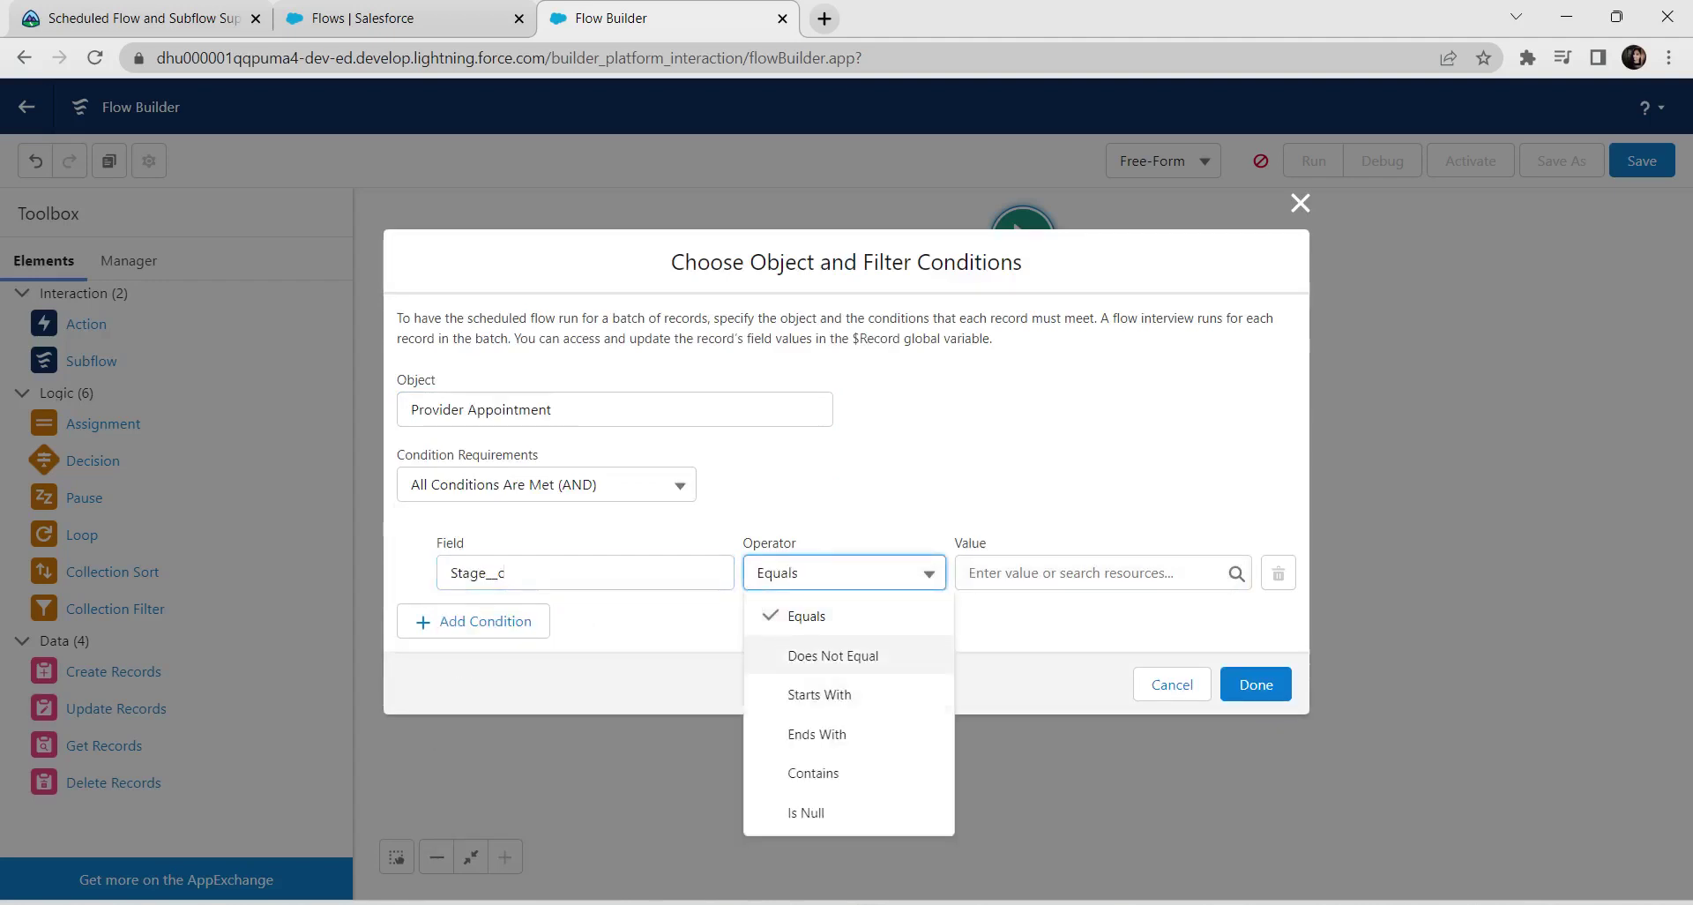
key("Return")
key("Tab")
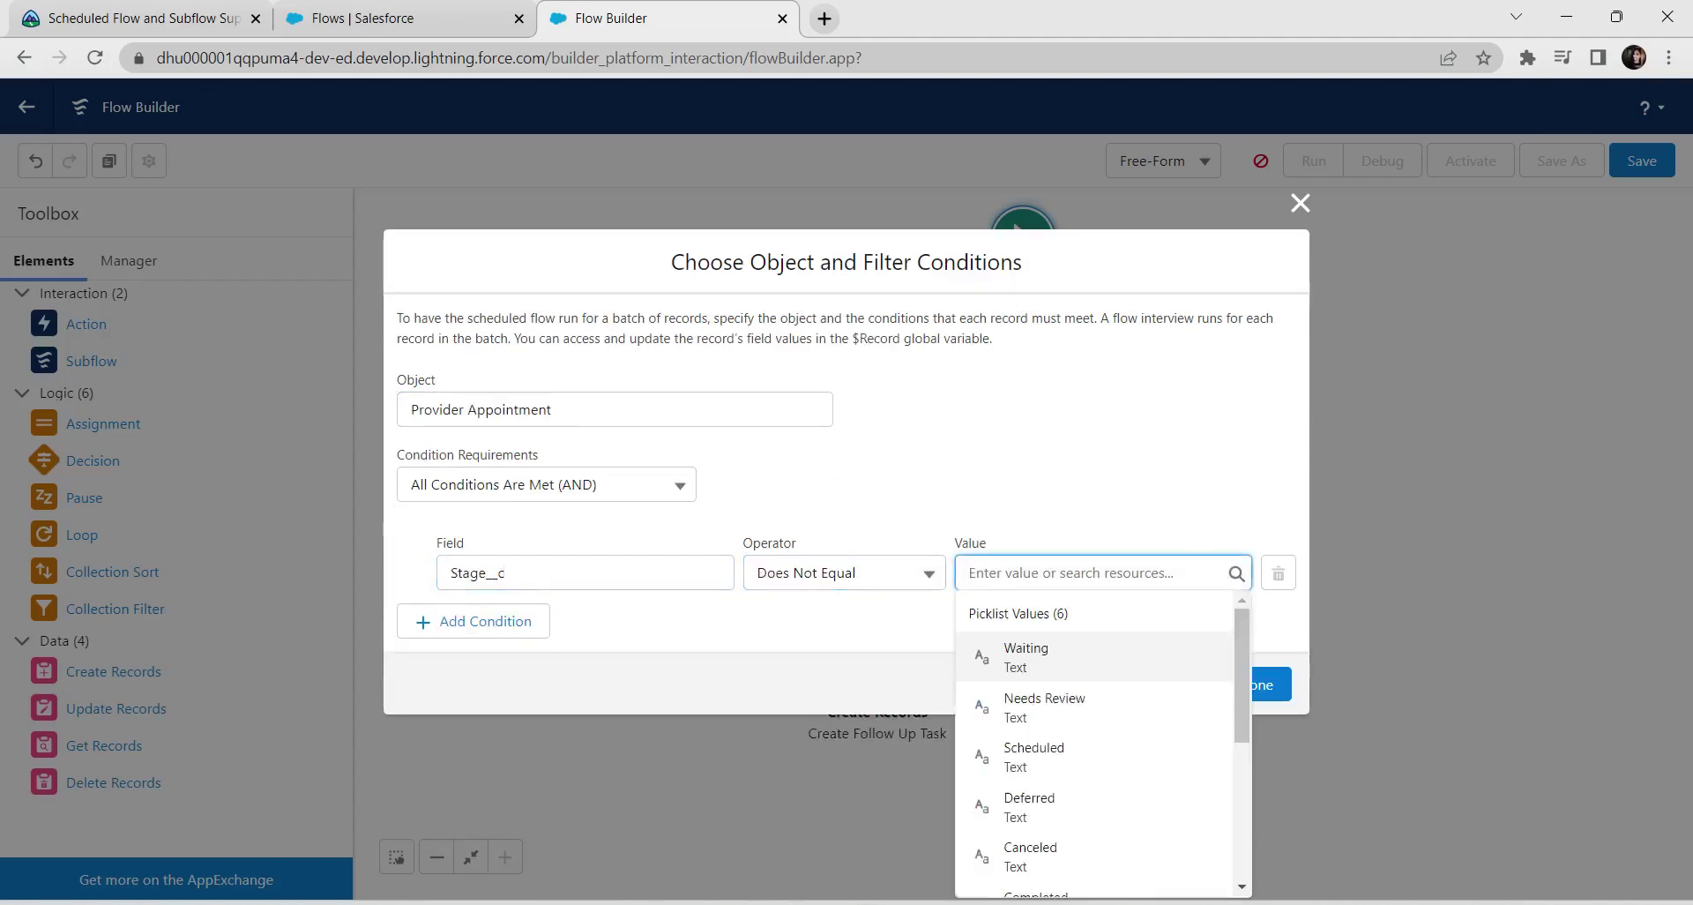
type("ca")
left_click(1102, 659)
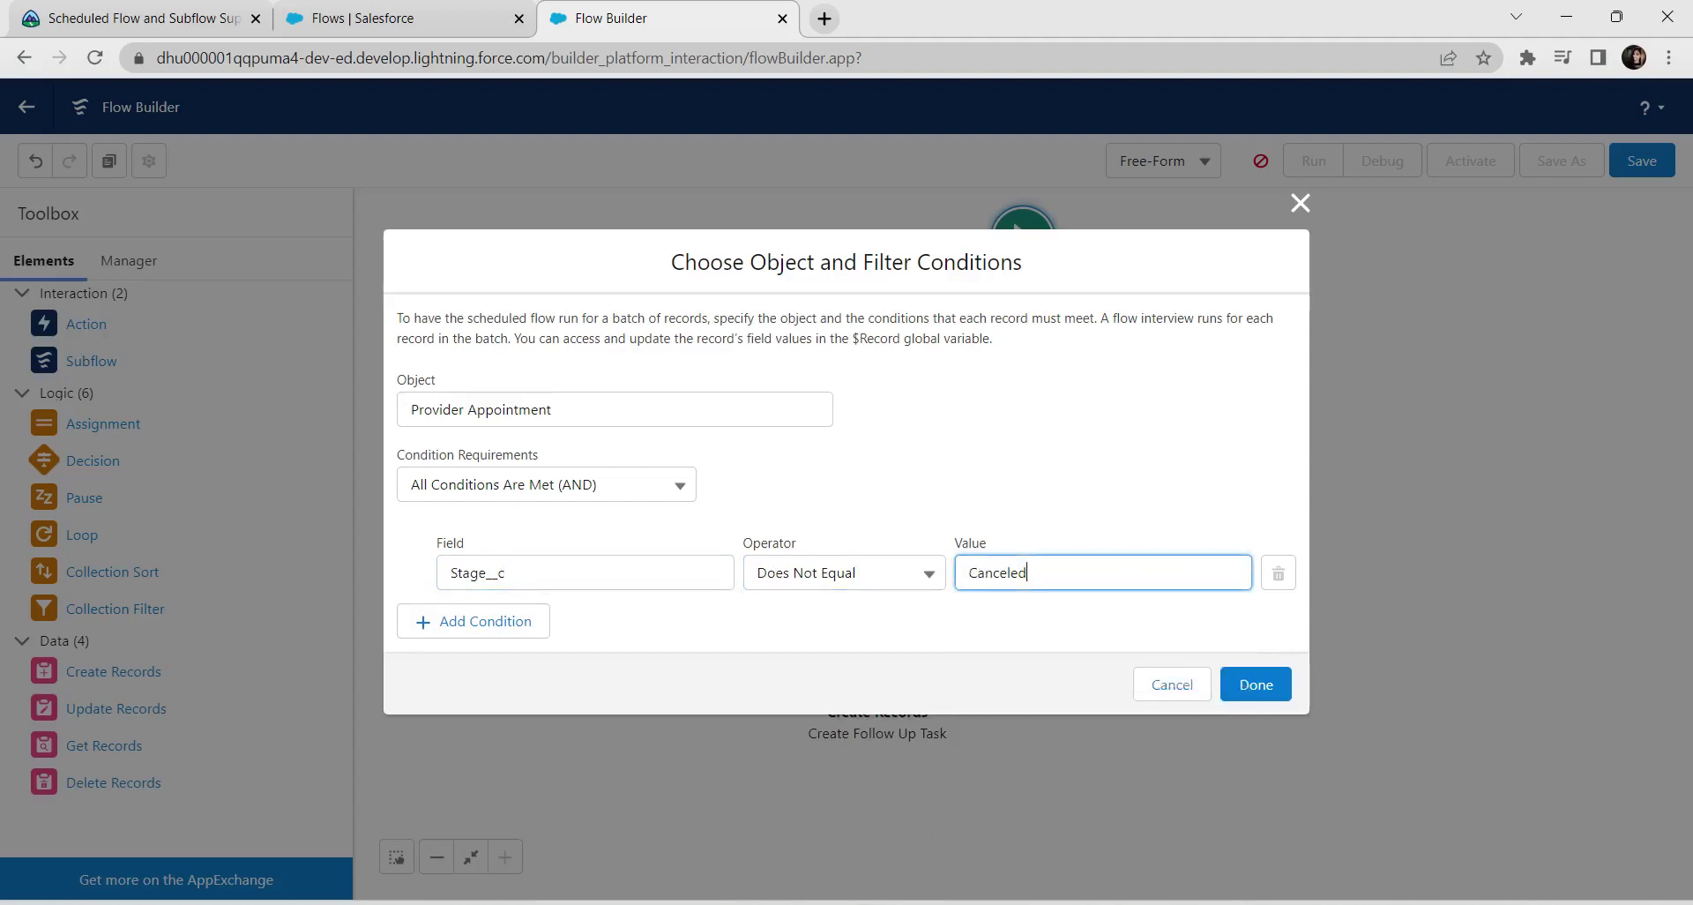
Add a second filter condition on Stage__c with the Does Not Equal operator.
left_click(474, 622)
left_click(585, 608)
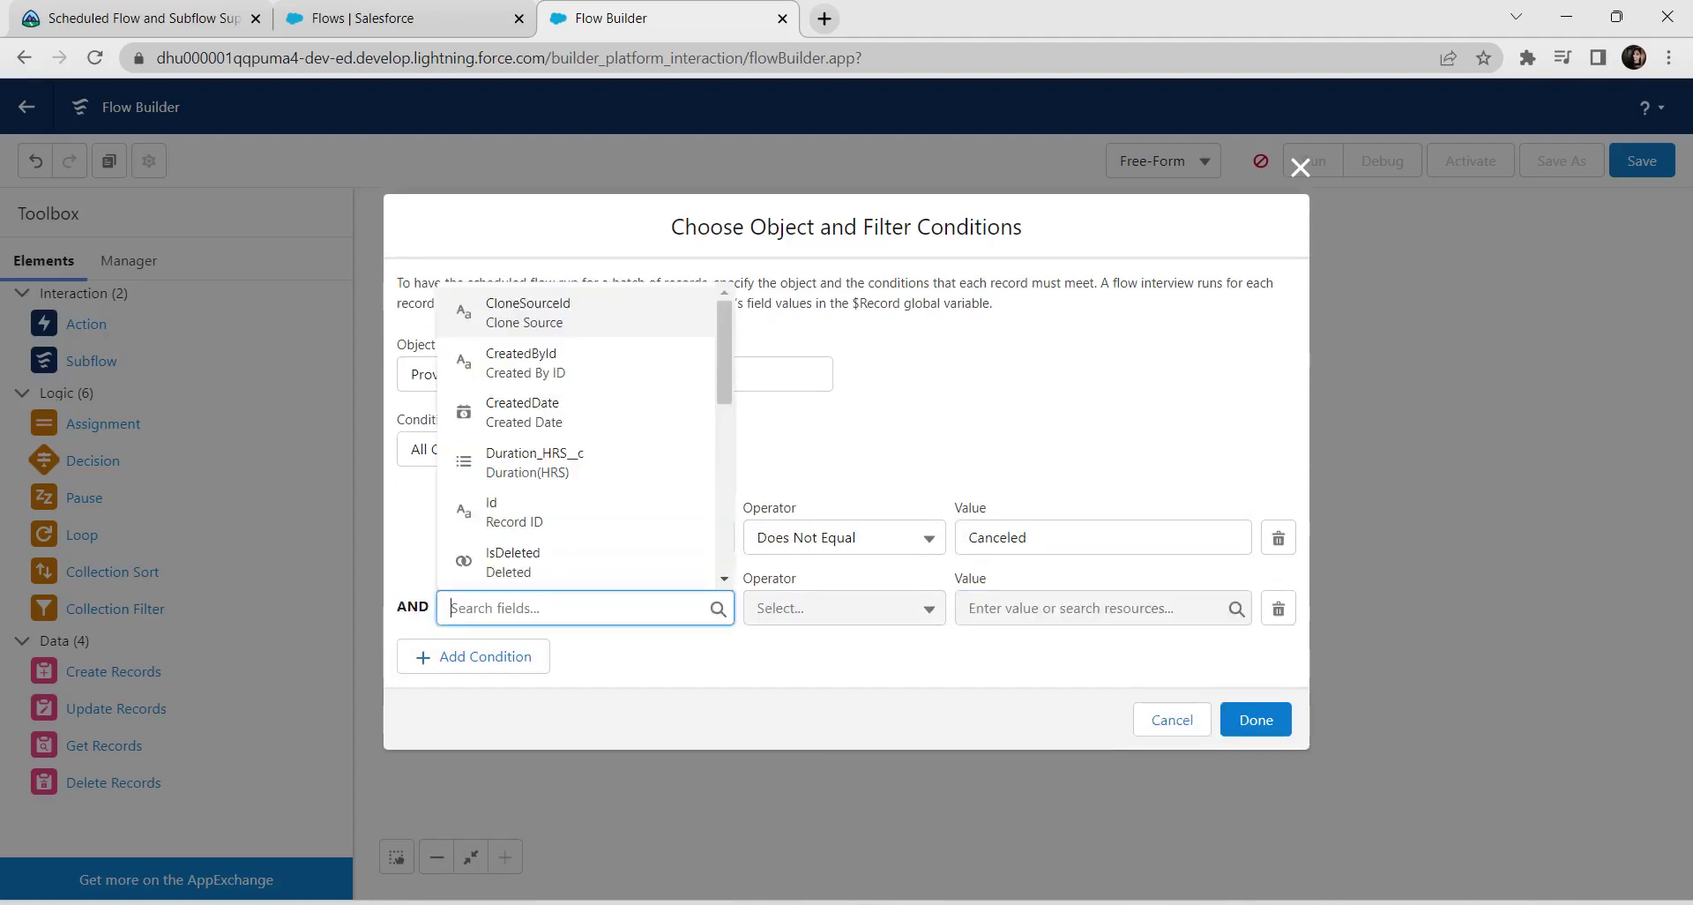
type("sta")
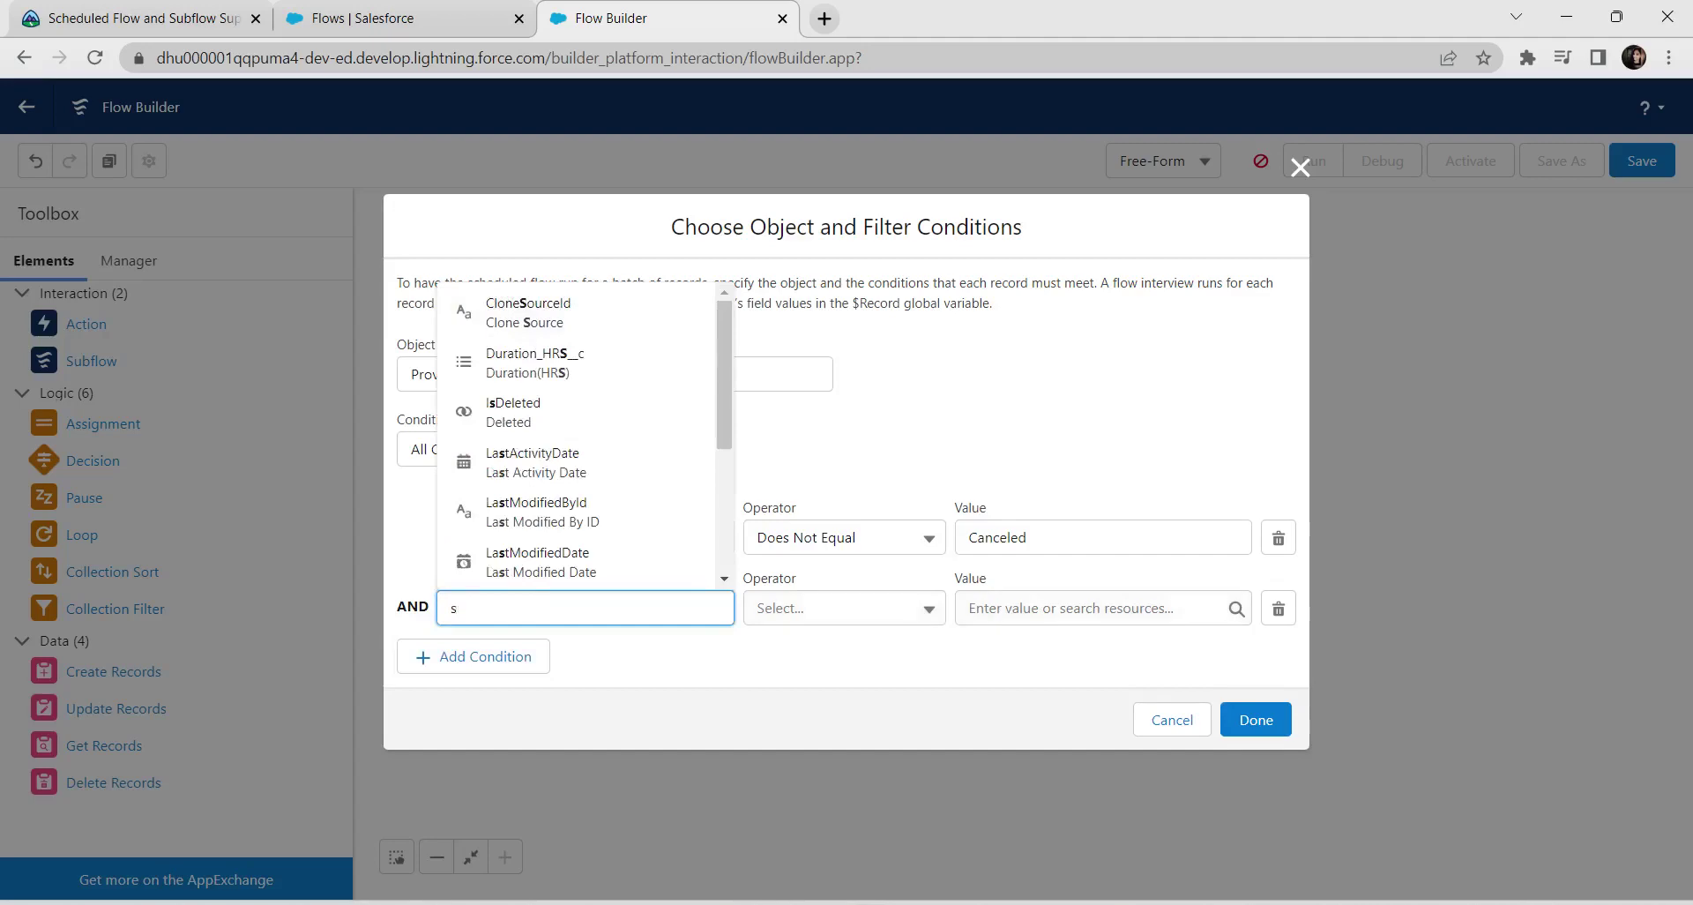
key("Up")
key("Up")
key("Return")
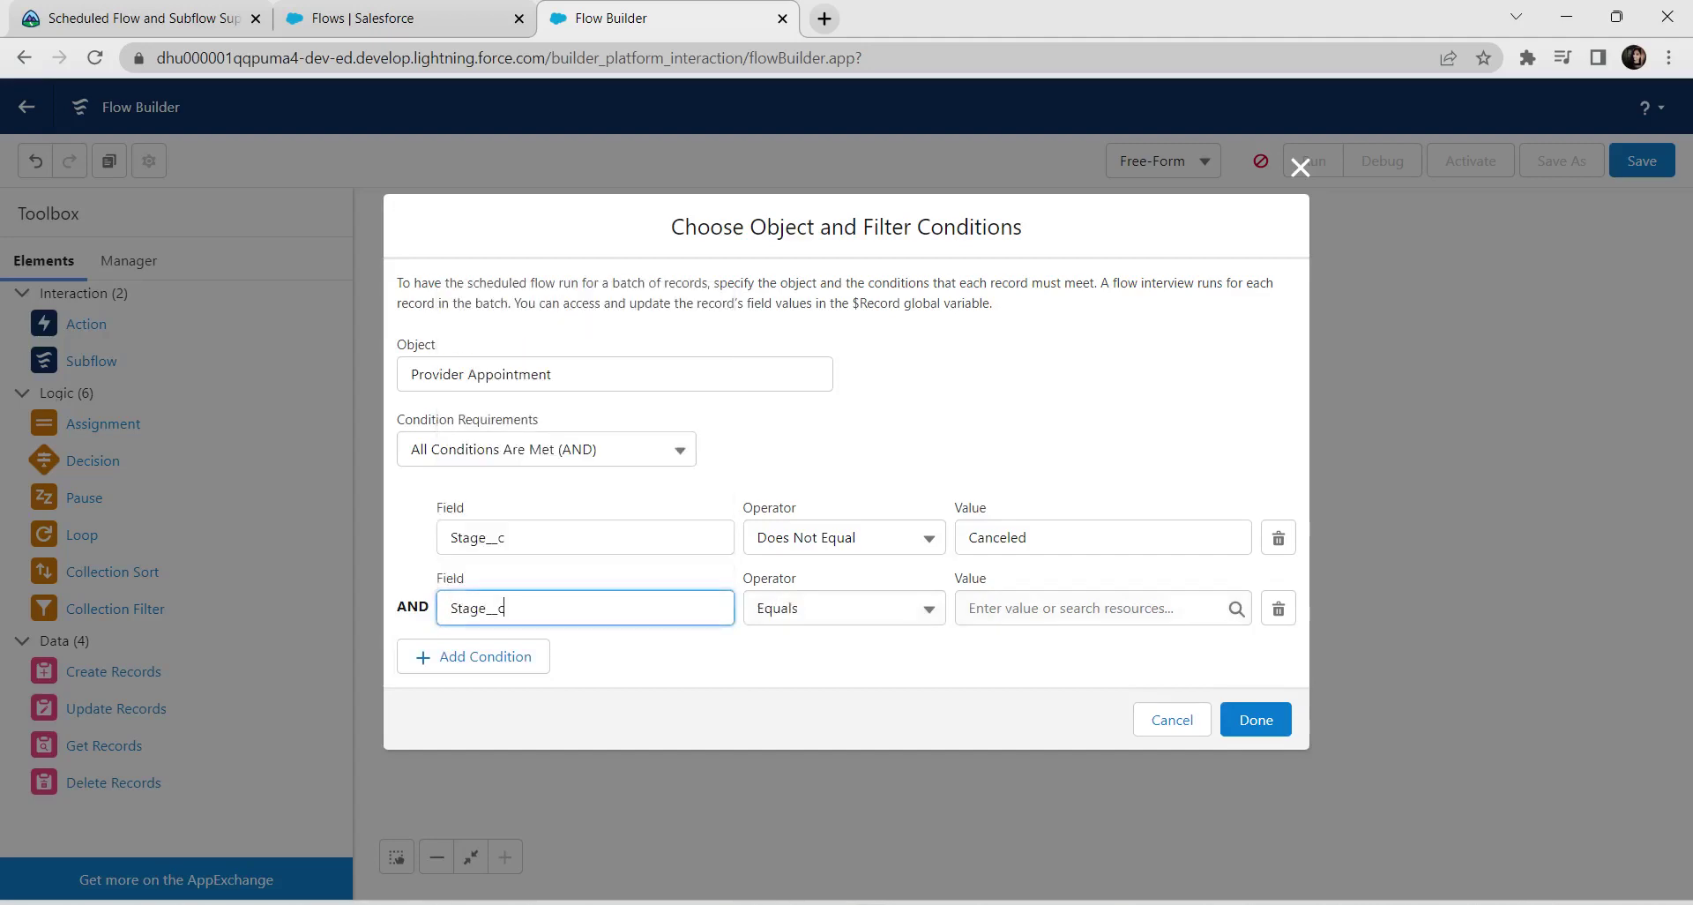
key("Tab")
key("Down")
key("Down")
key("Return")
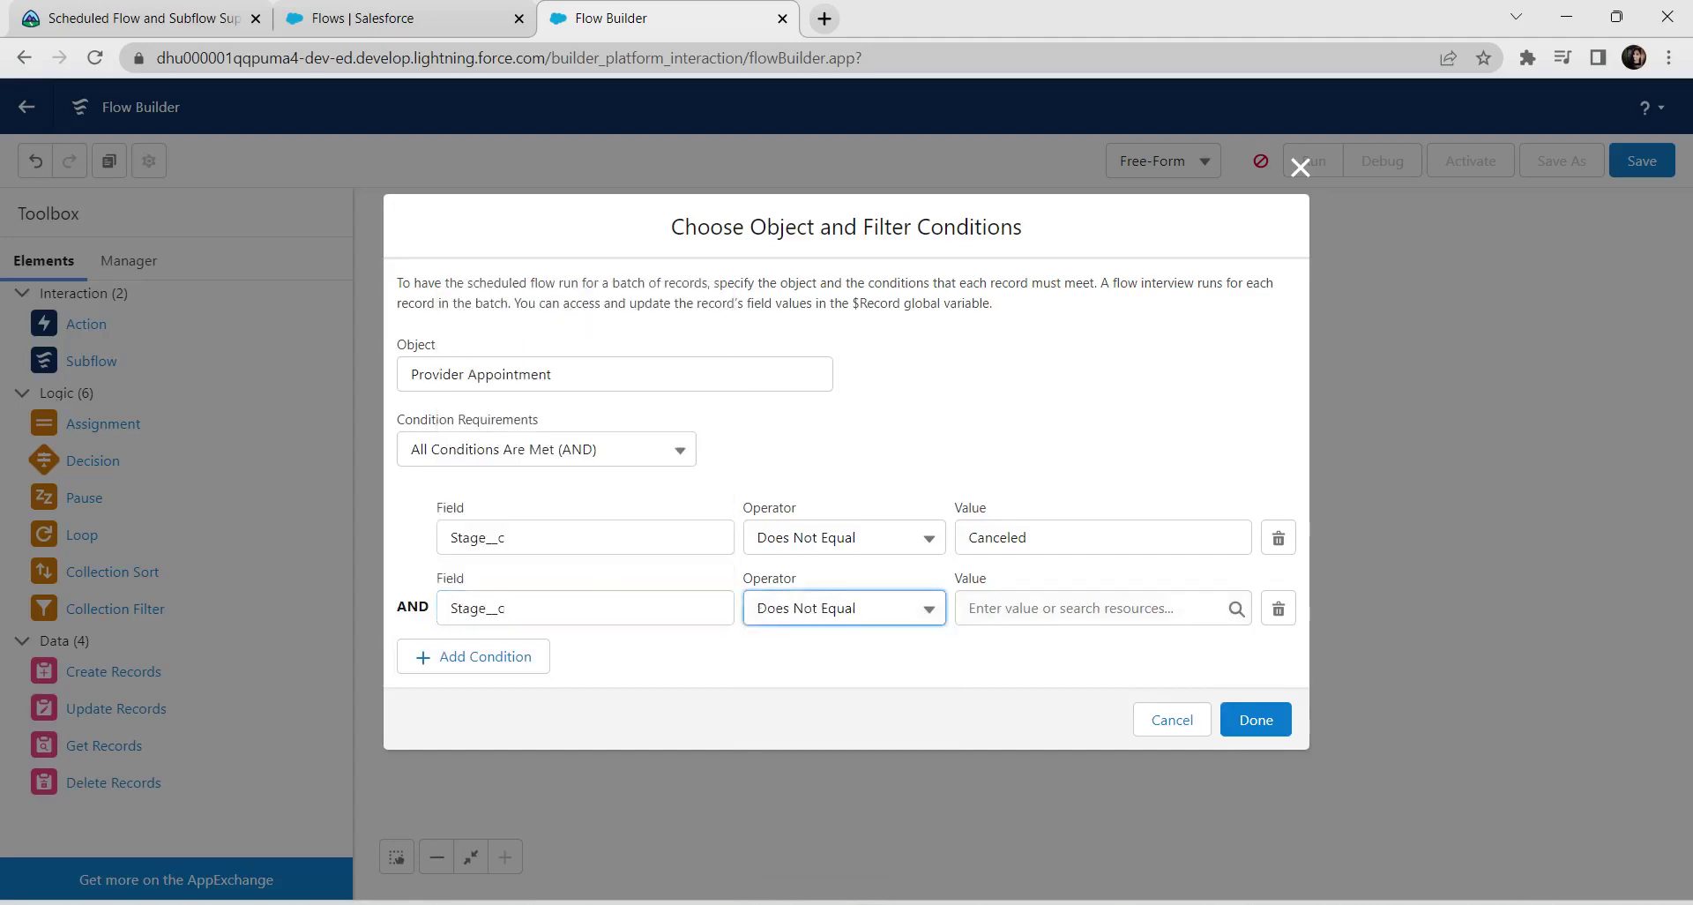
Set the second condition's value to Completed and apply the start element's filter conditions.
key("Tab")
type("compl")
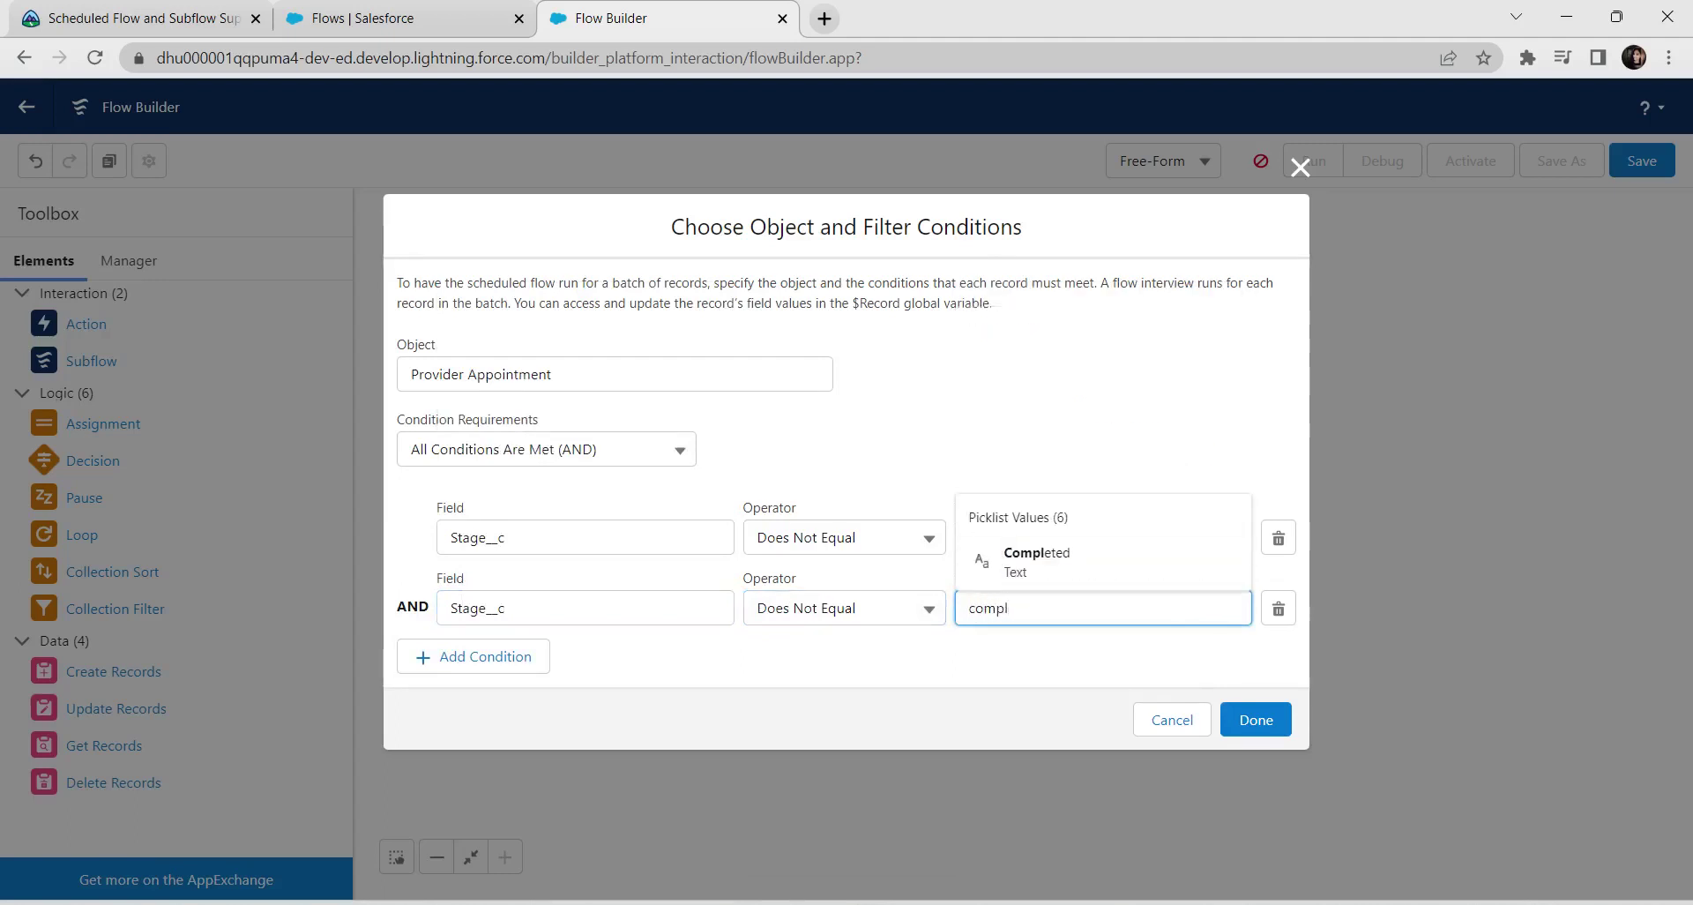
key("Down")
key("Return")
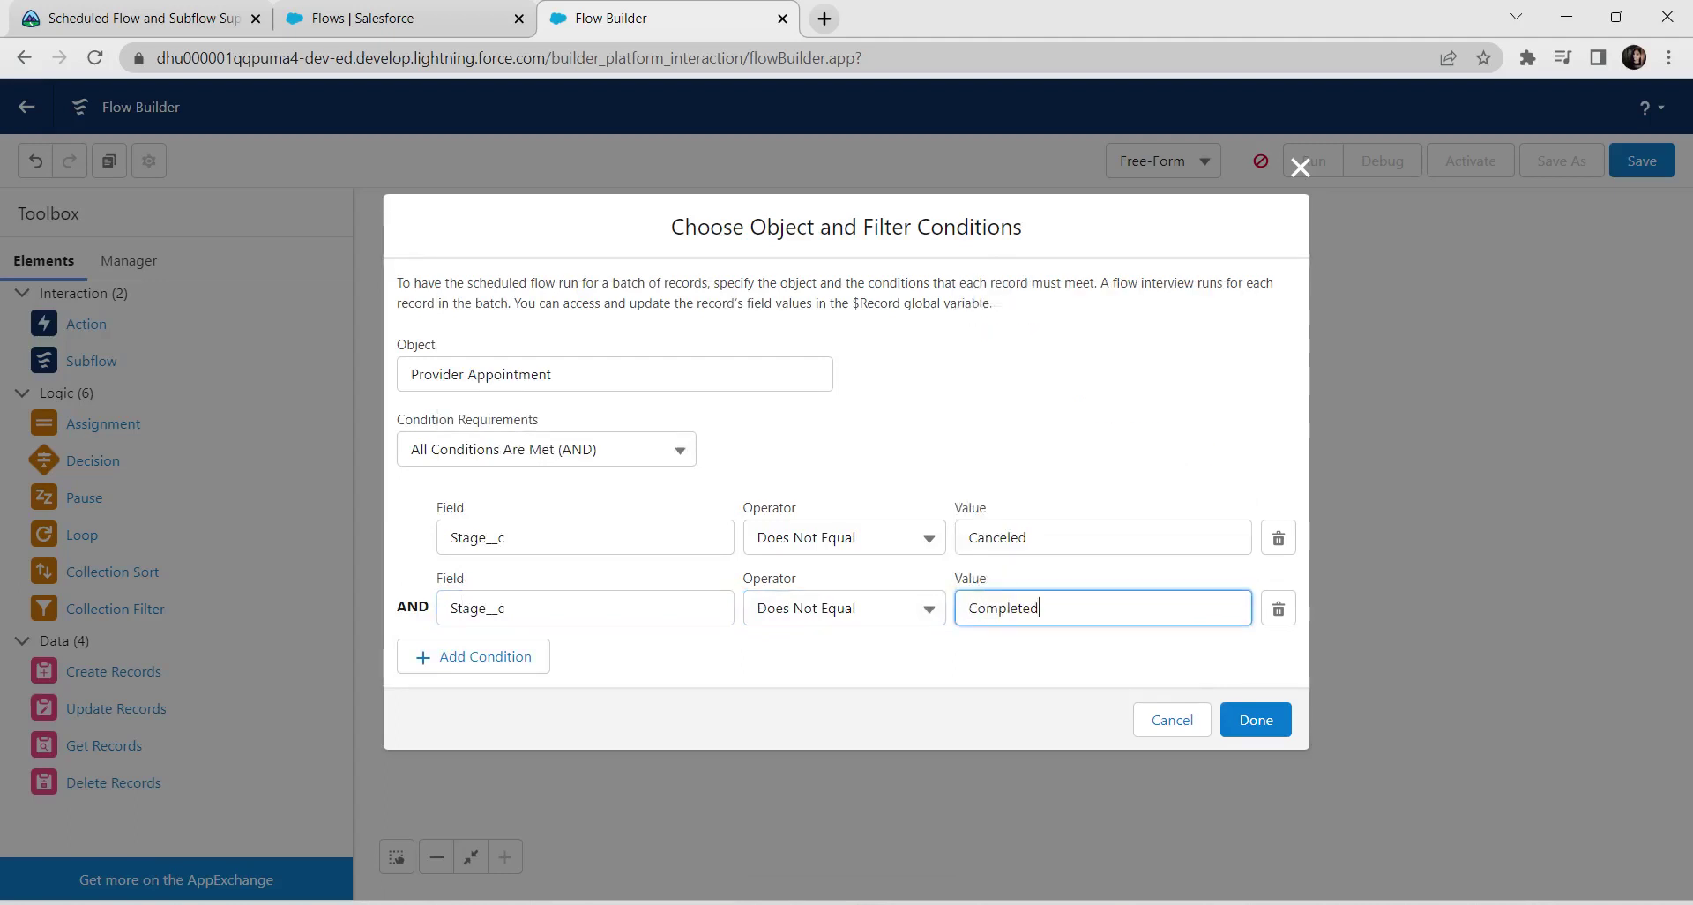
key("Tab")
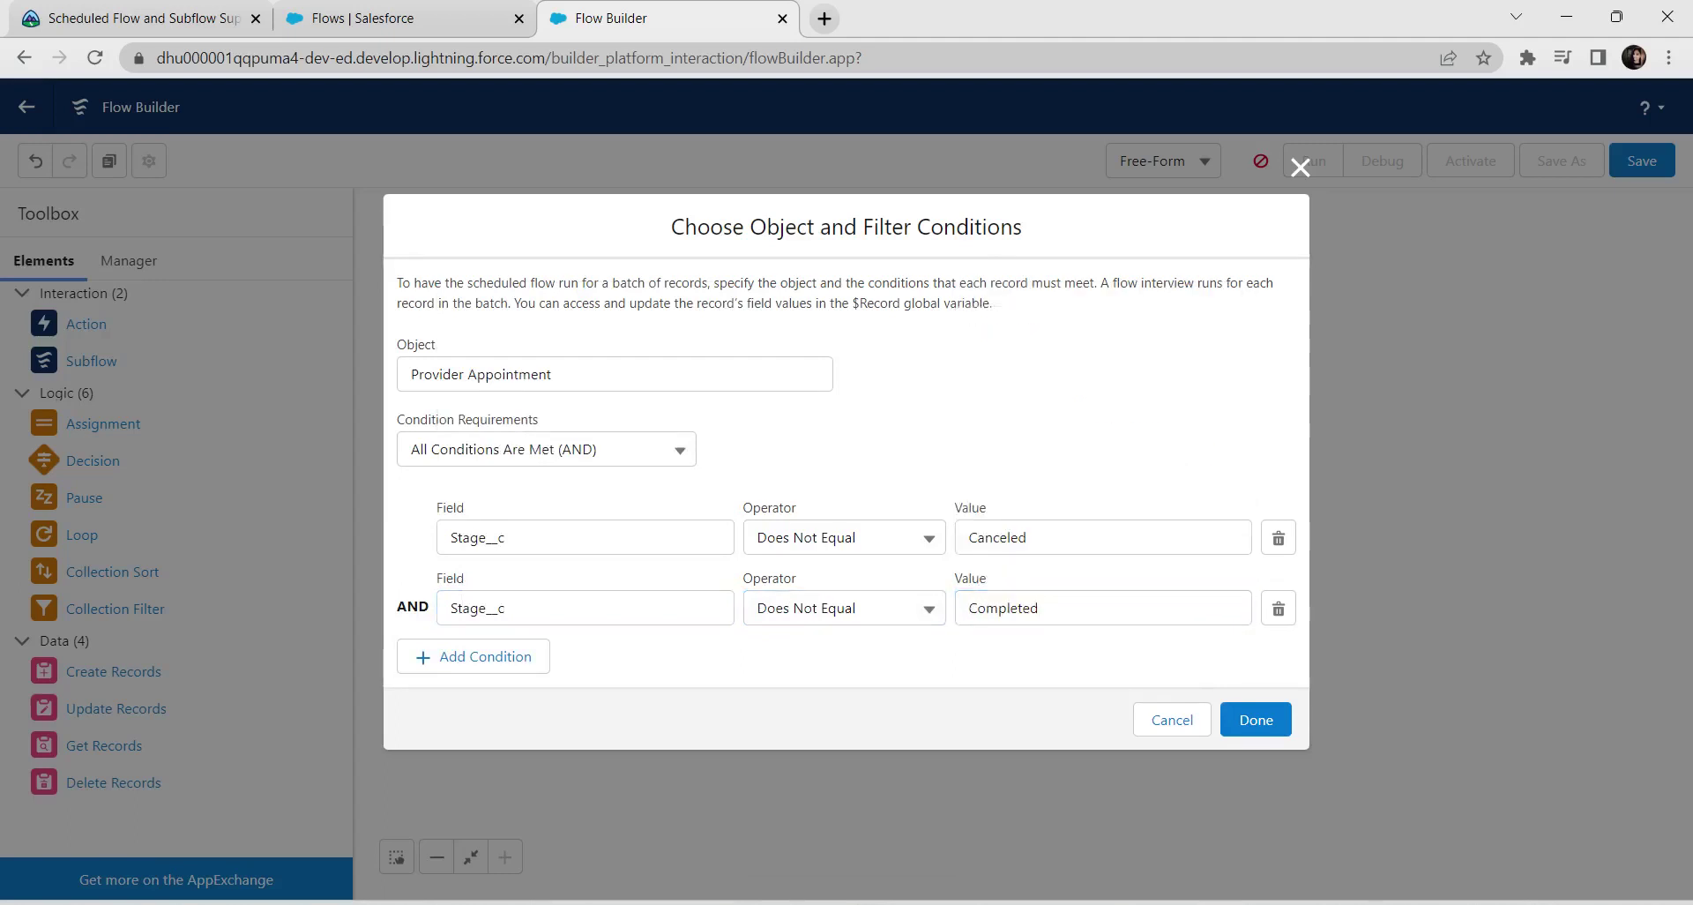
left_click(1256, 720)
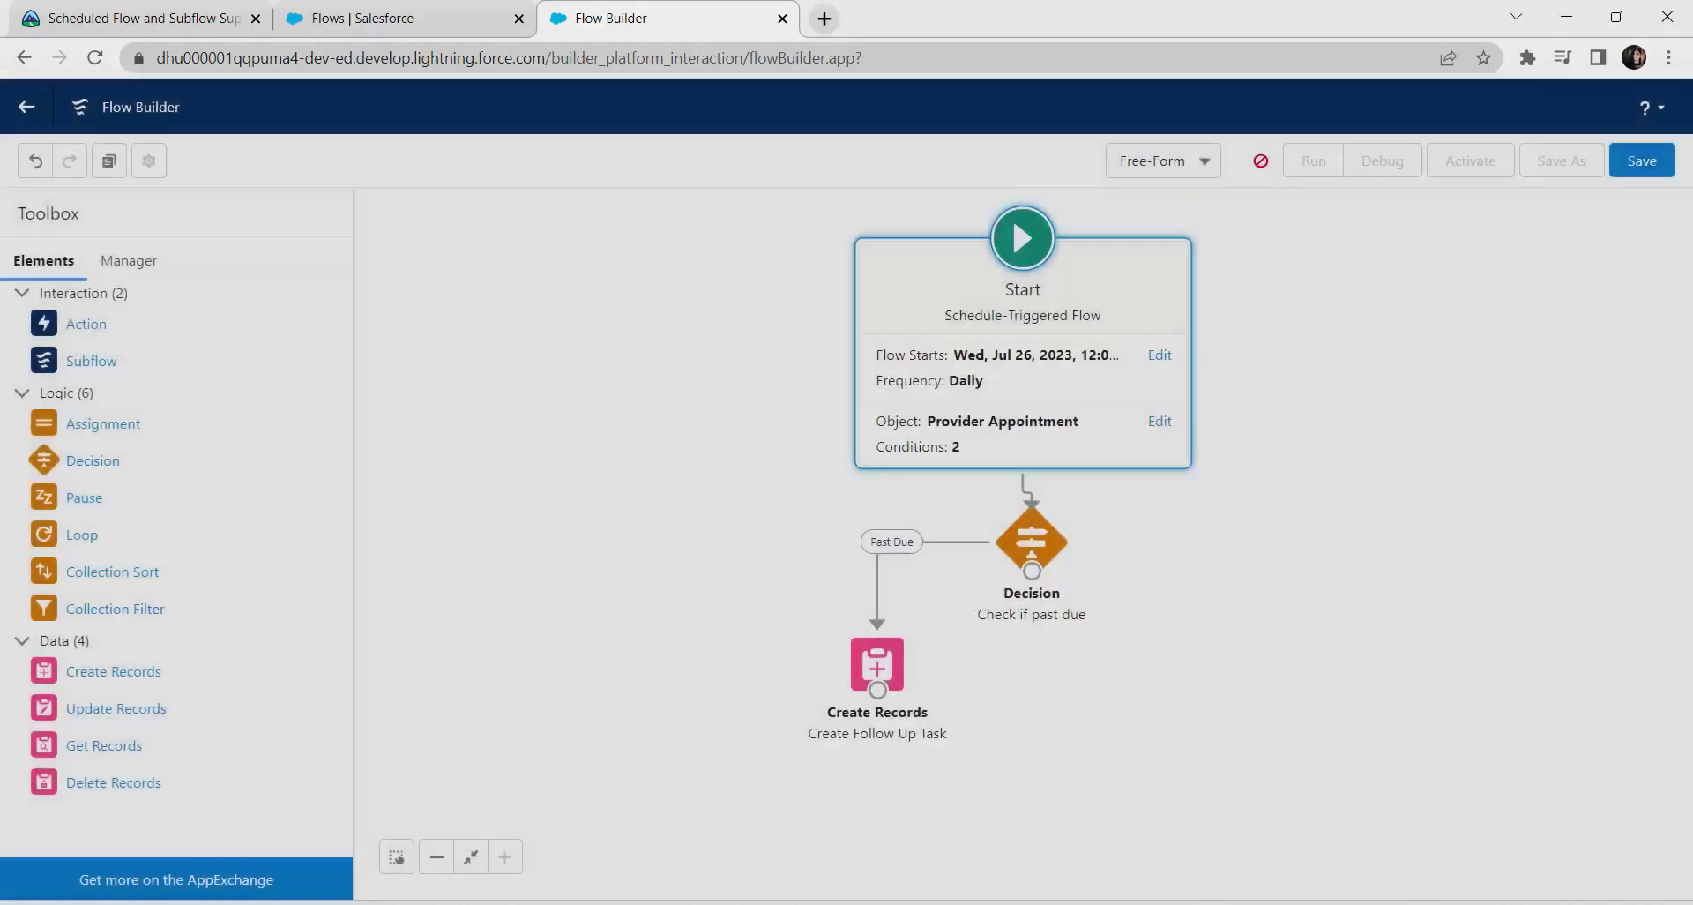
Save the Daily Appointment Check flow and save it again as a new version.
left_click(1642, 161)
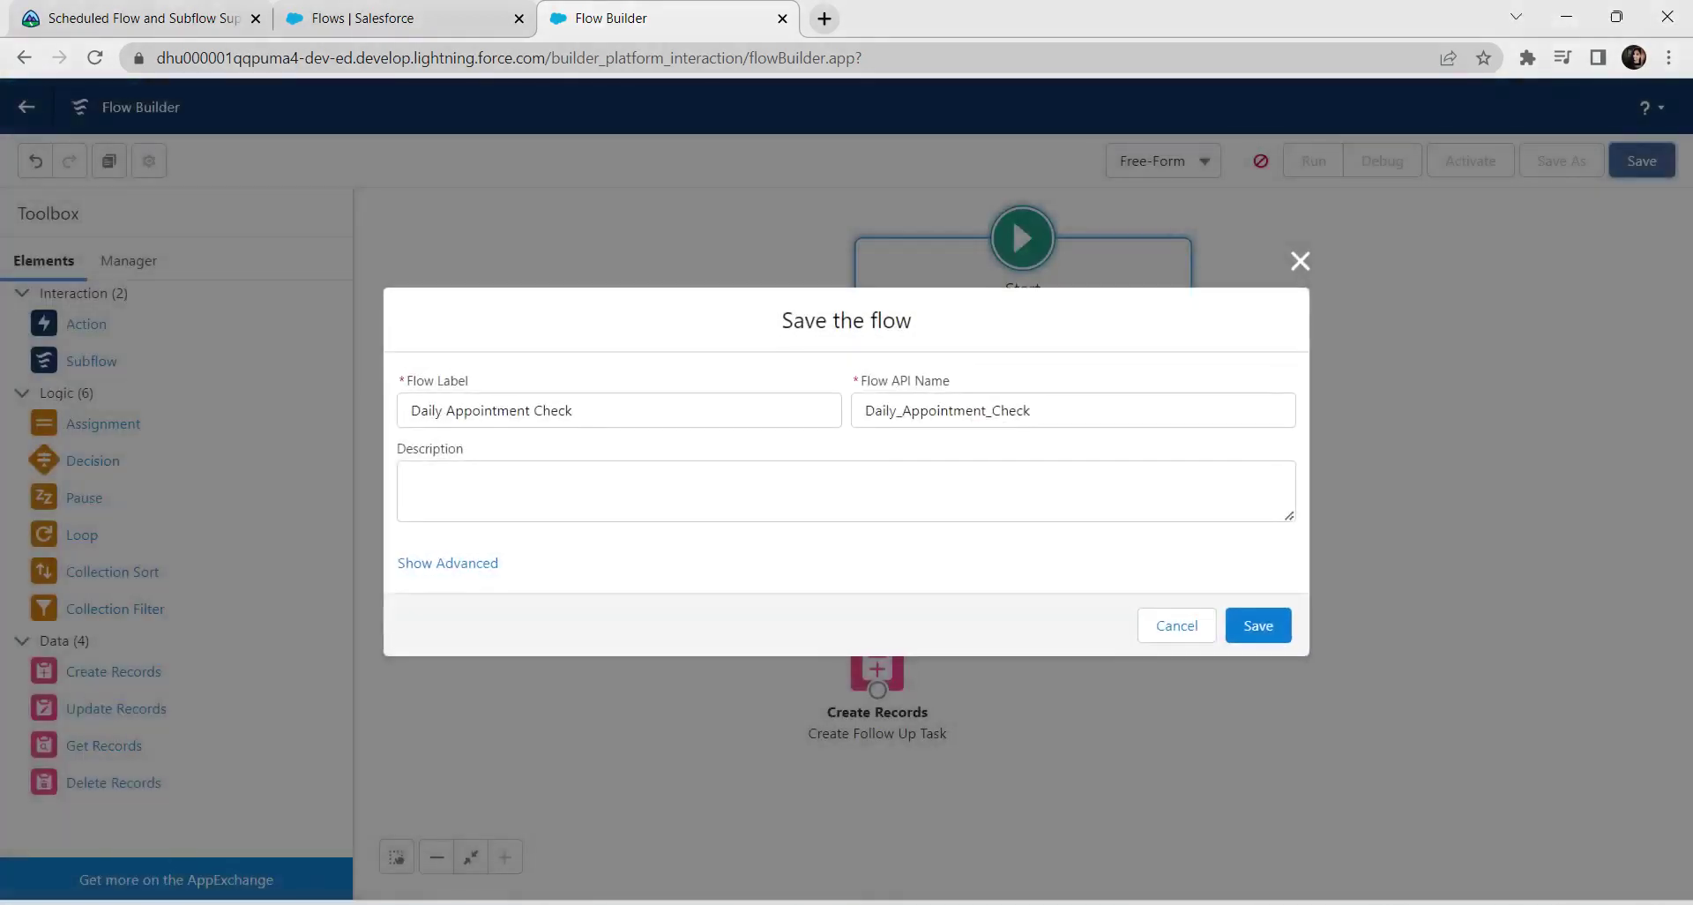
left_click(1258, 626)
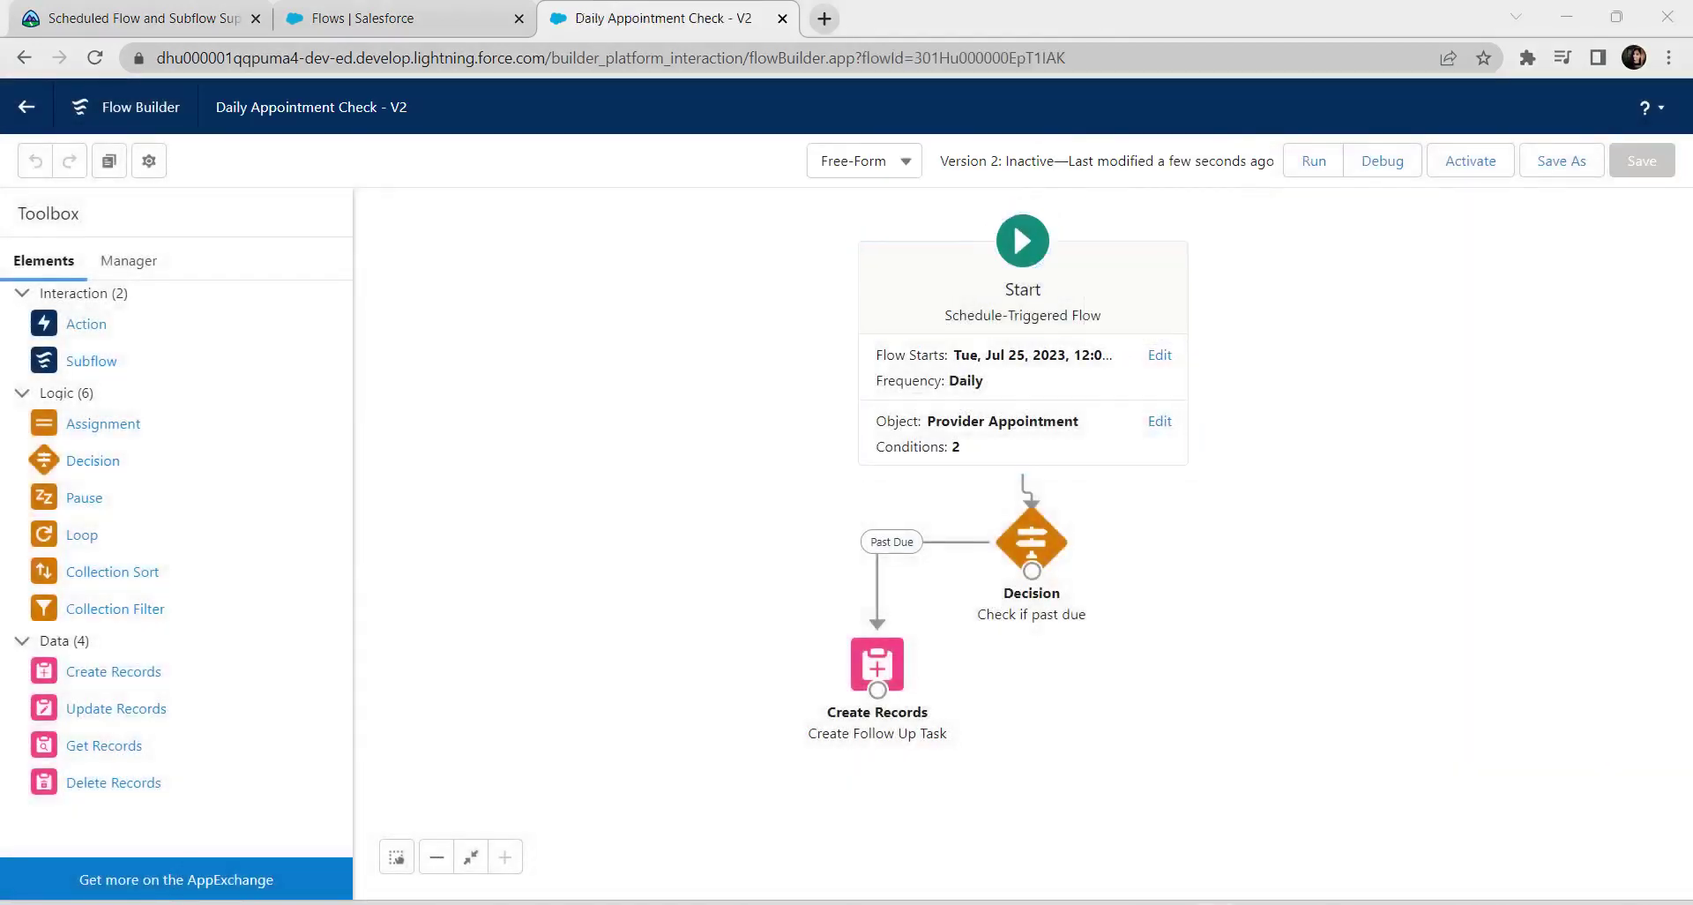
left_click(1562, 160)
left_click(1259, 651)
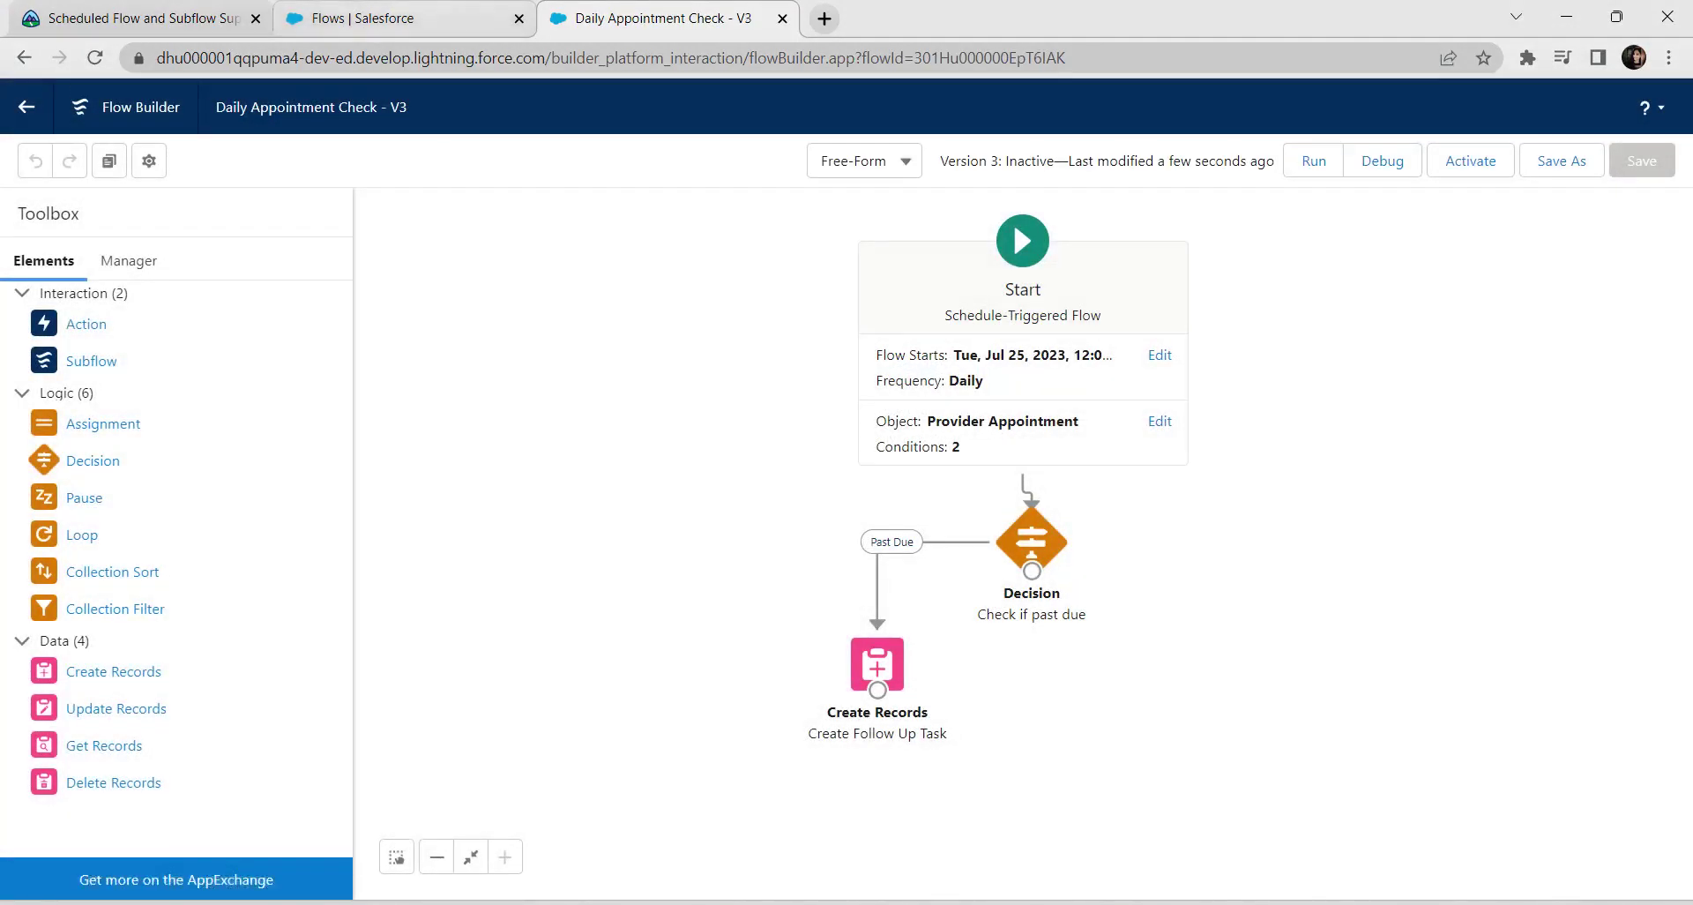
Consult the Trailhead requirements for program participation management and open the Weekly Program Participant Check flow from the Salesforce flow list, discarding the leftover builder tab.
left_click(133, 17)
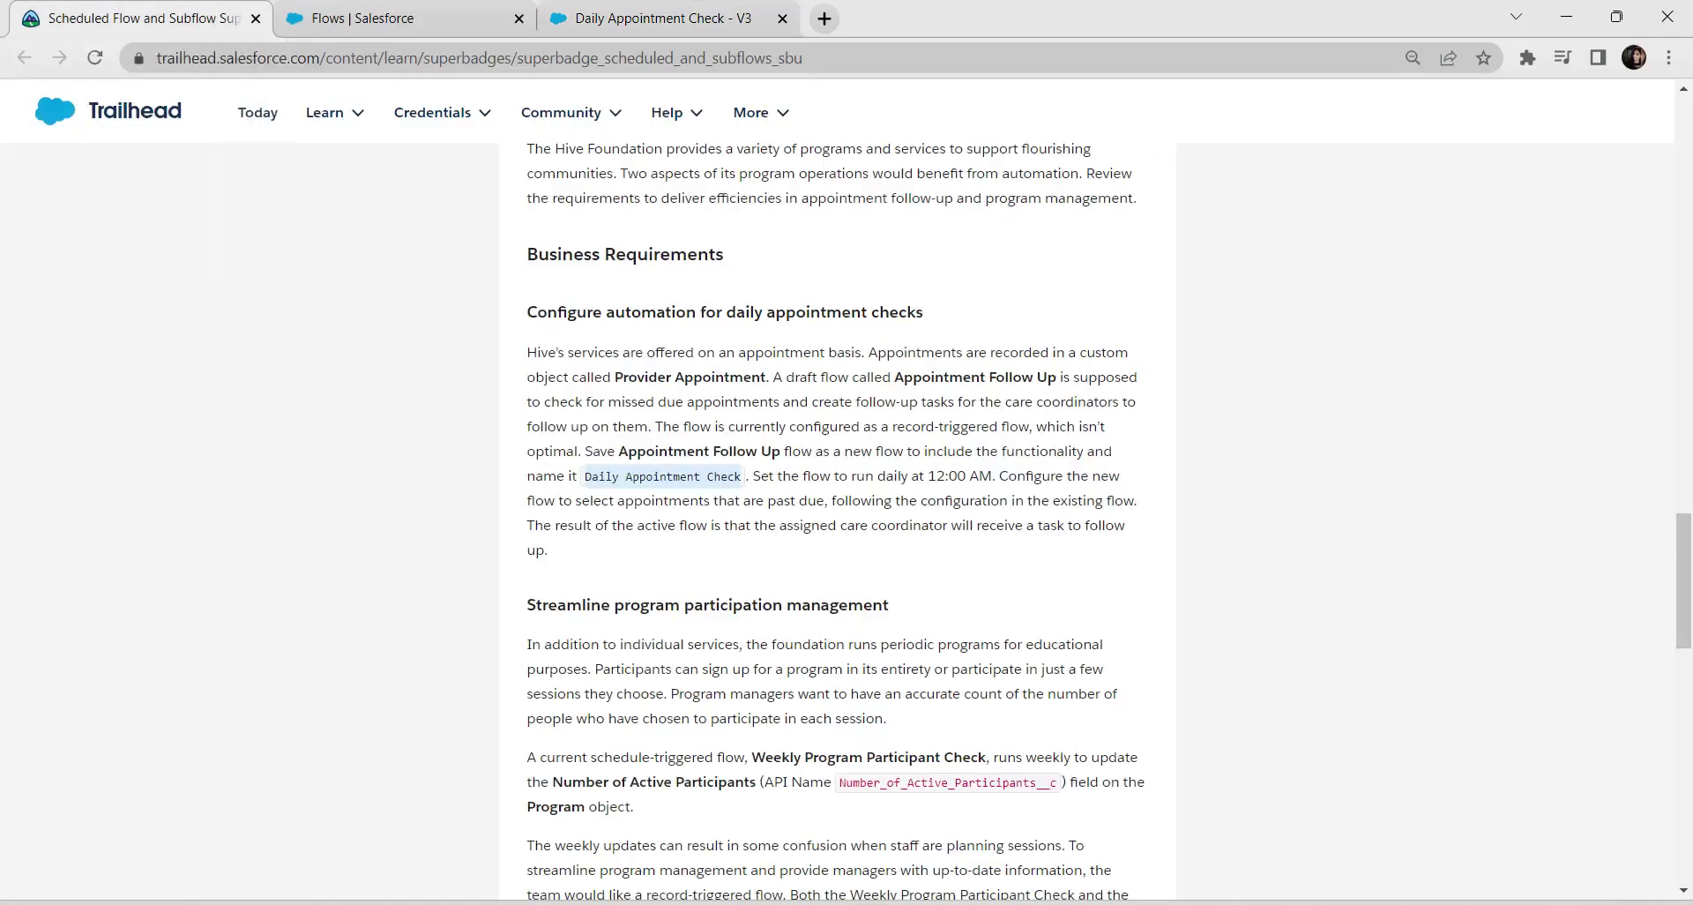
scroll(837, 520, "down", 5)
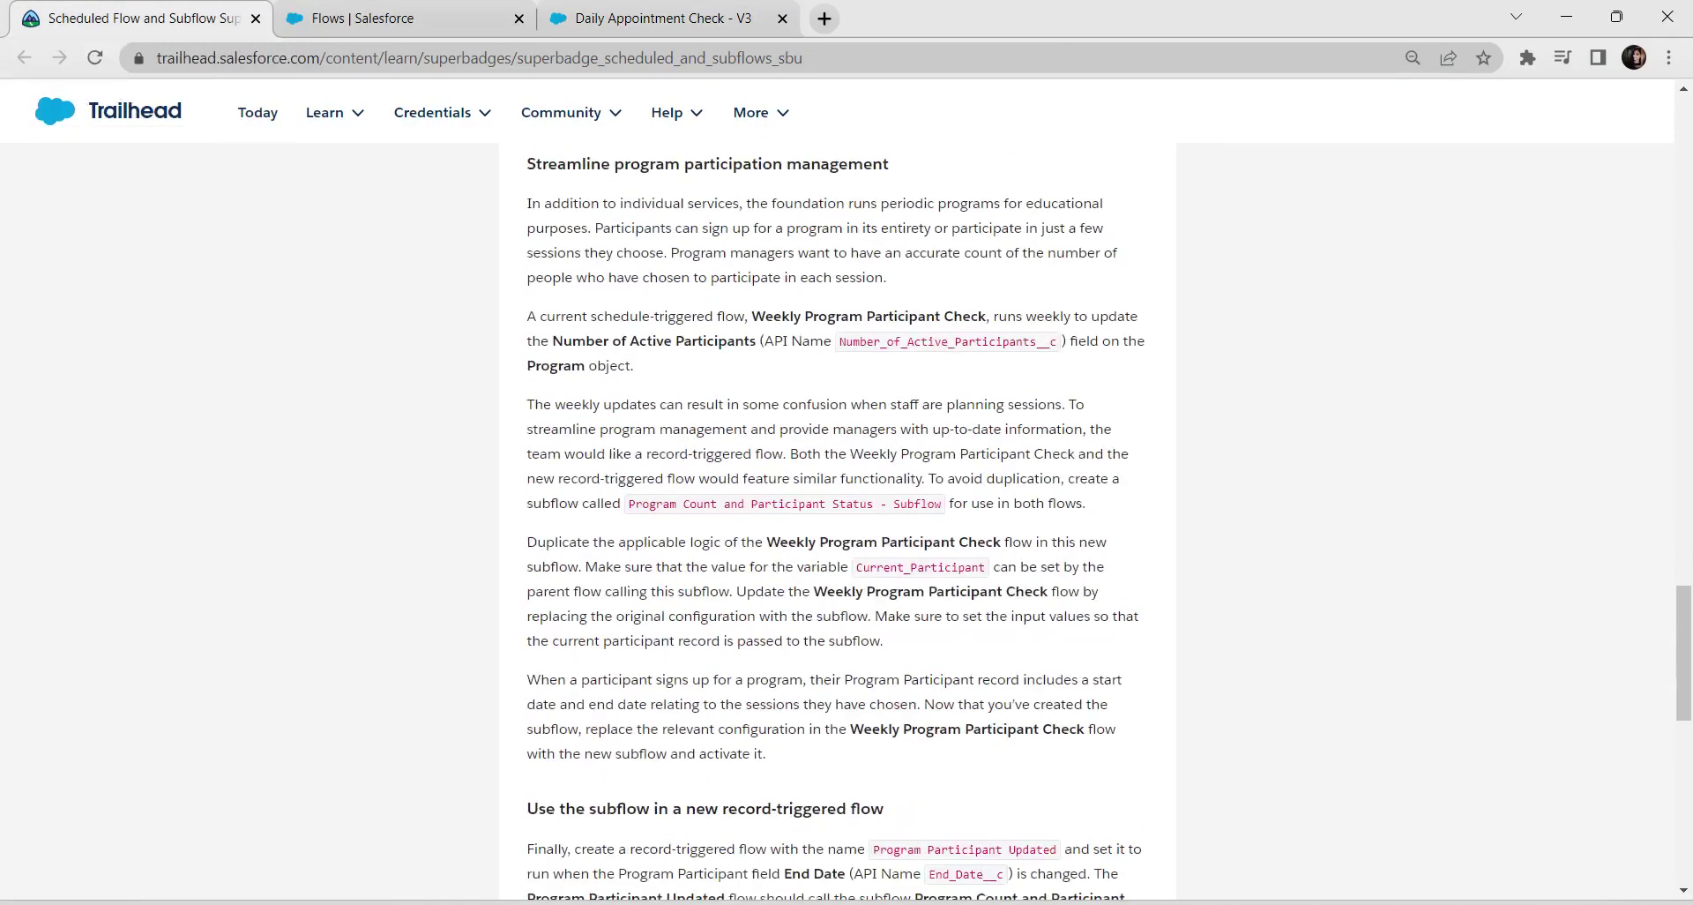
scroll(836, 520, "down", 6)
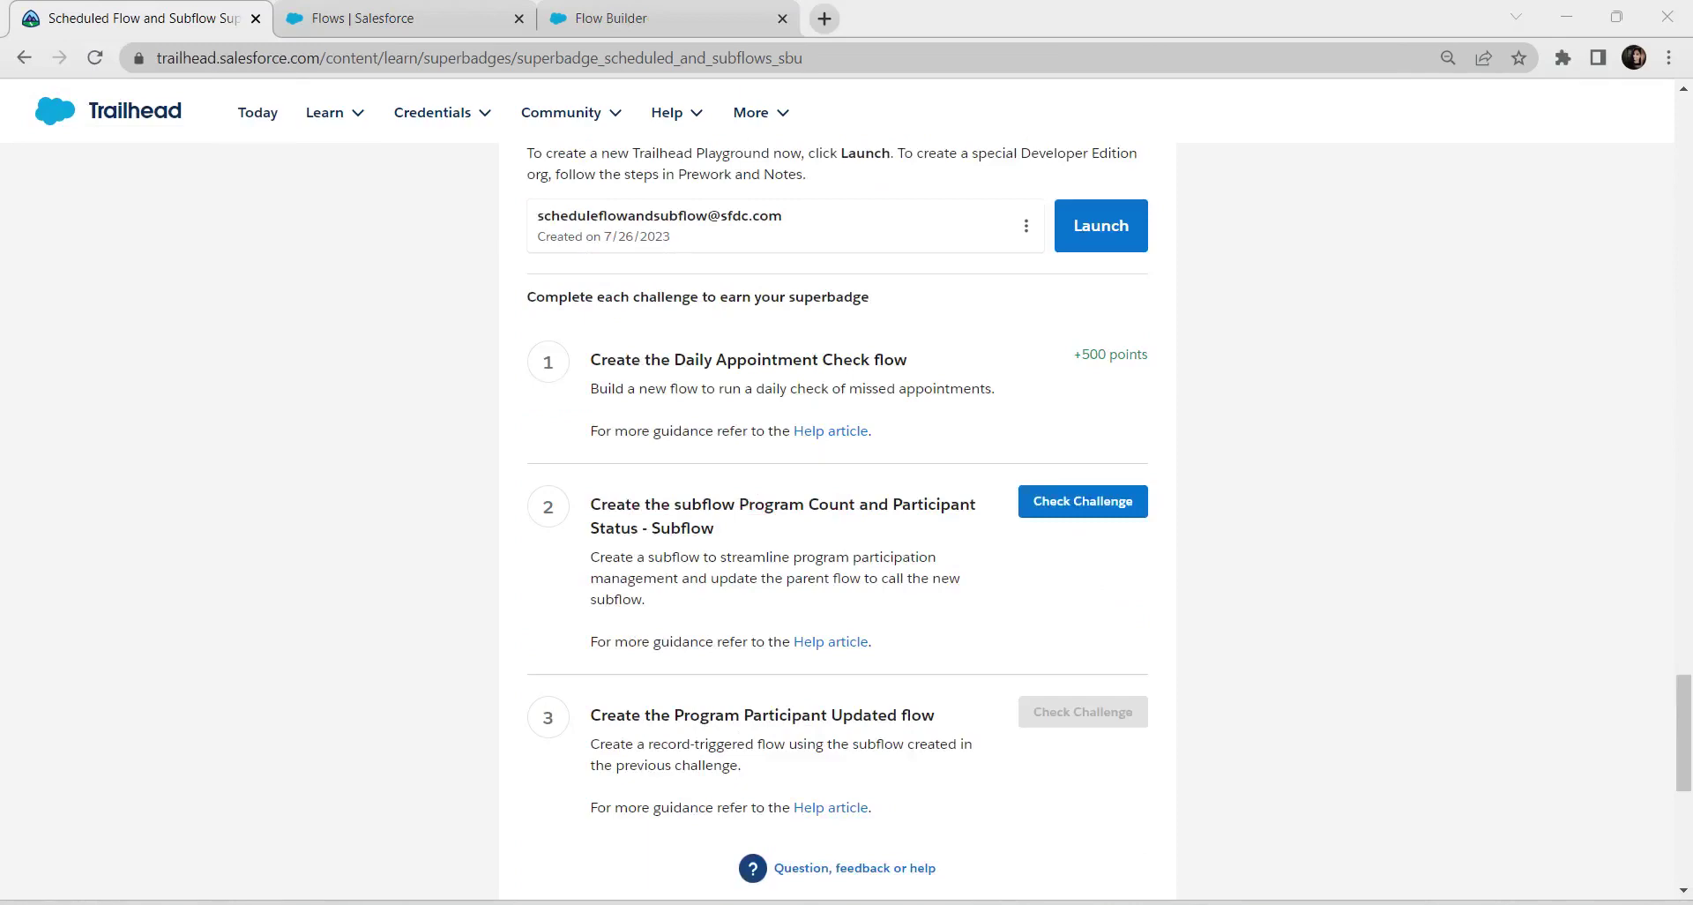
scroll(836, 520, "up", 10)
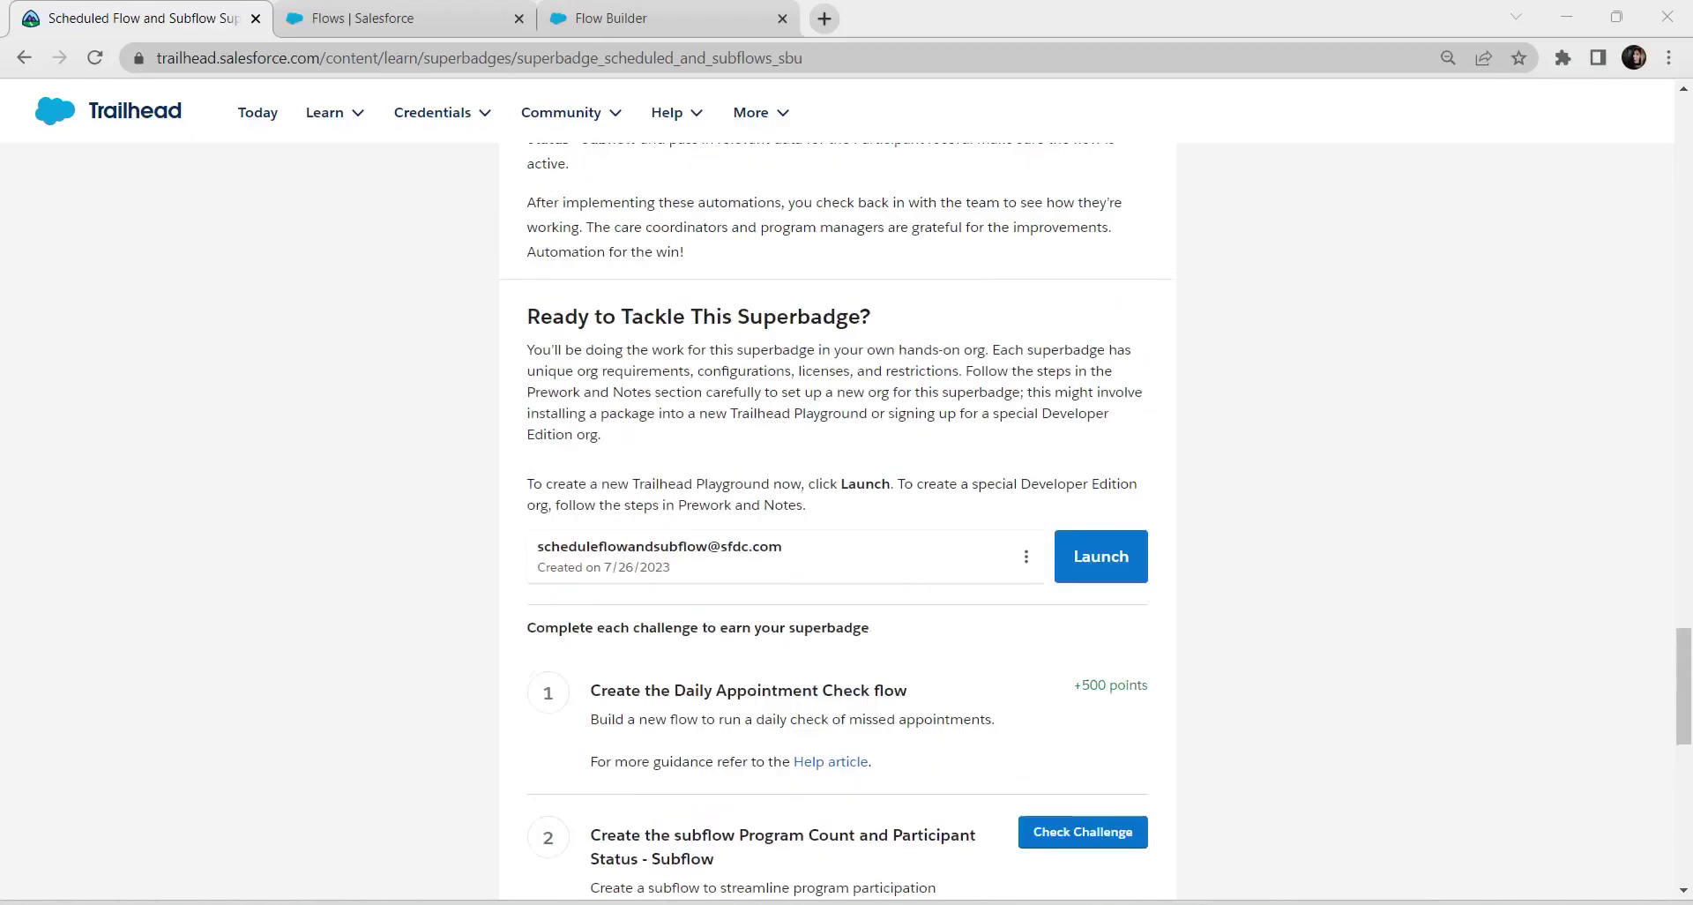
scroll(836, 547, "up", 3)
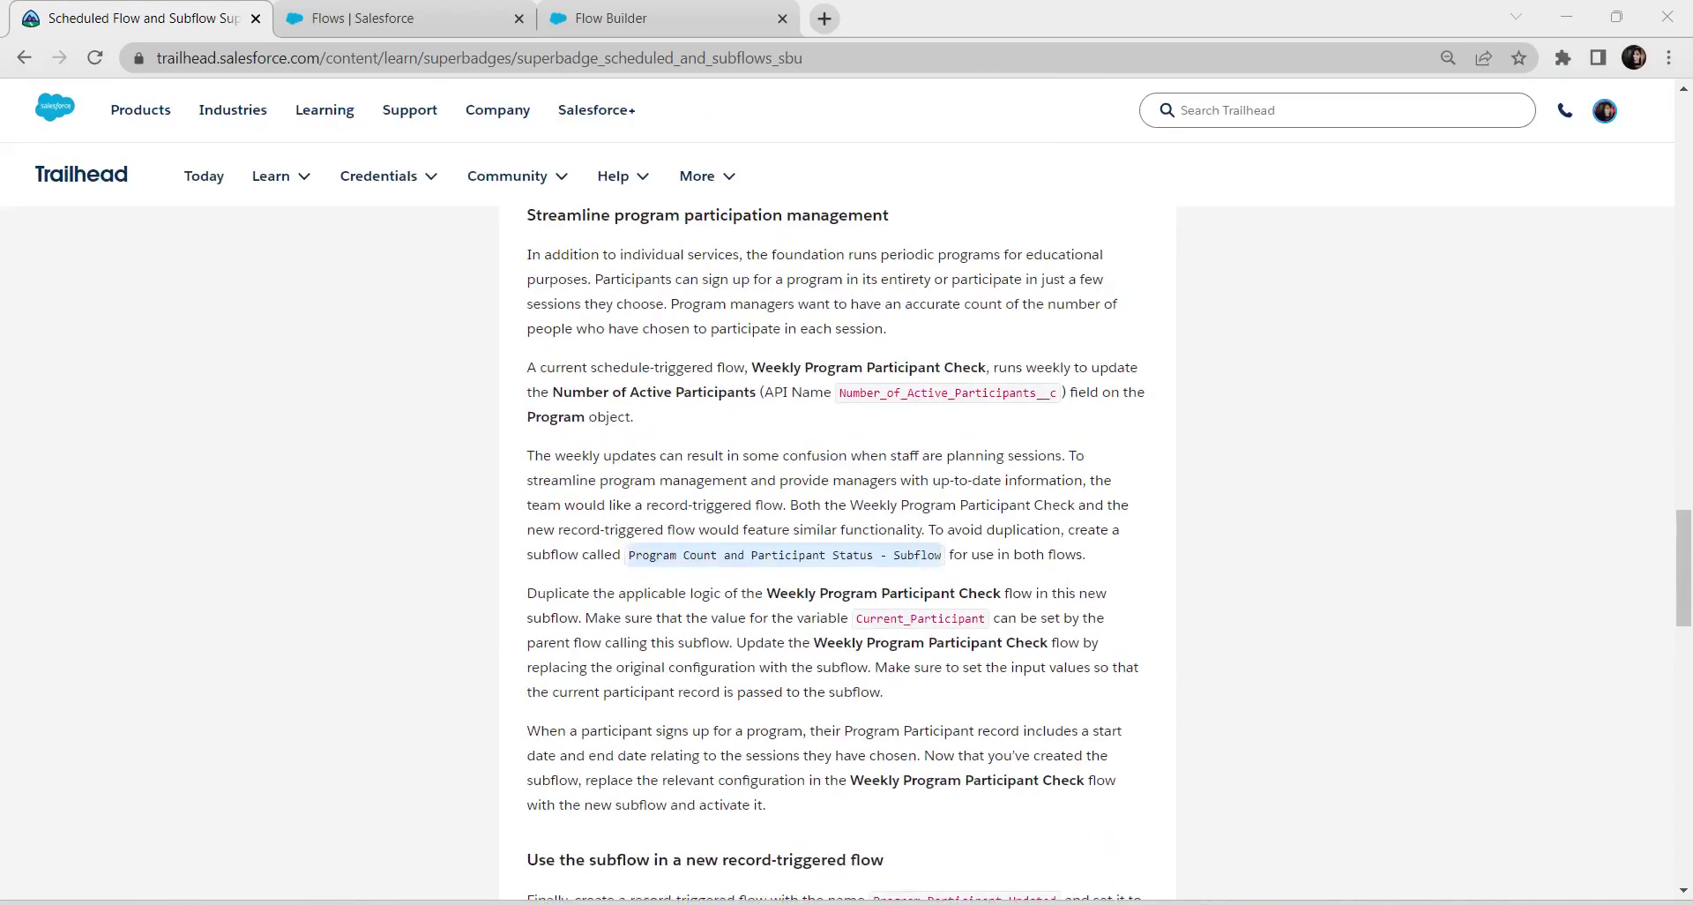
left_click(430, 24)
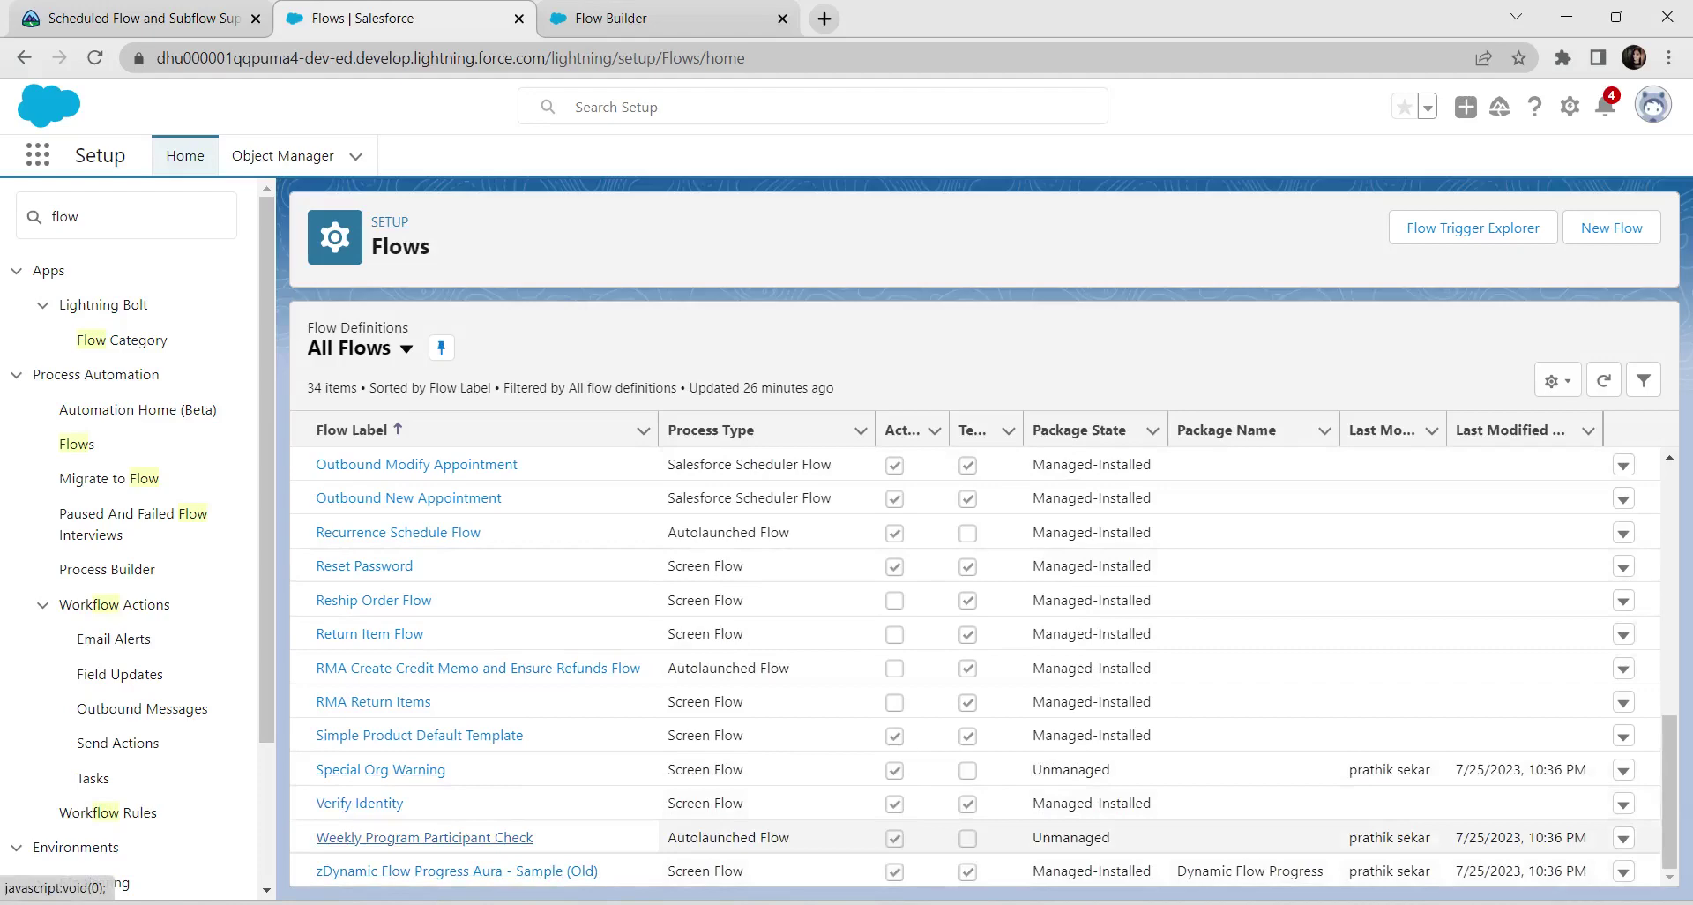
left_click(424, 837)
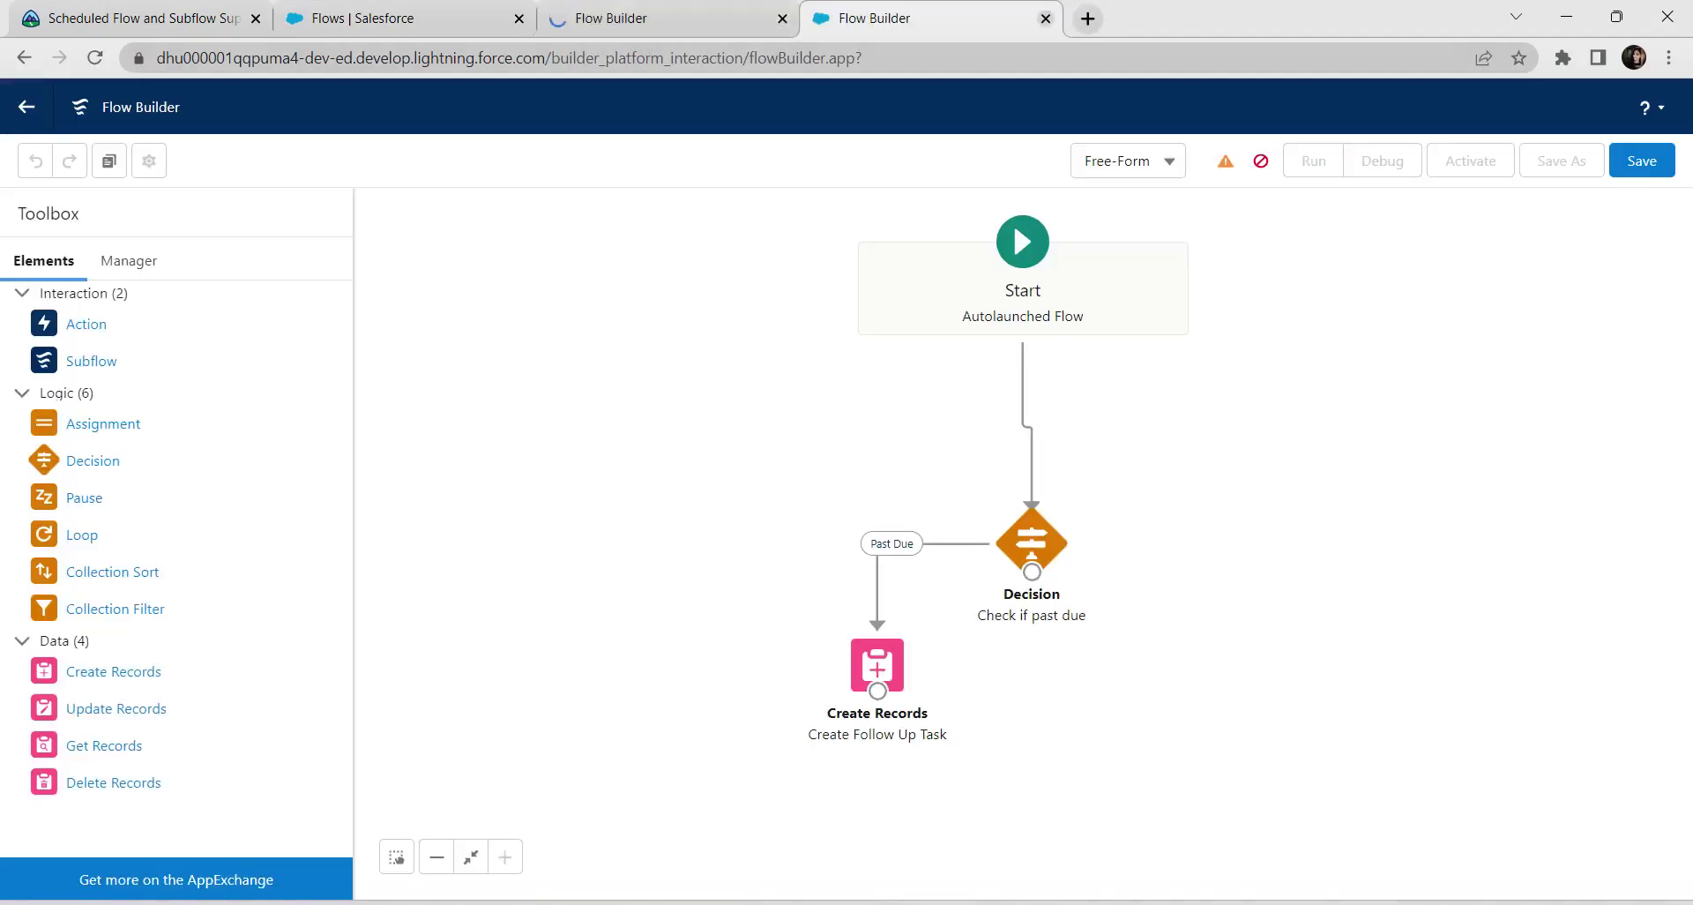
left_click(1045, 17)
left_click(953, 178)
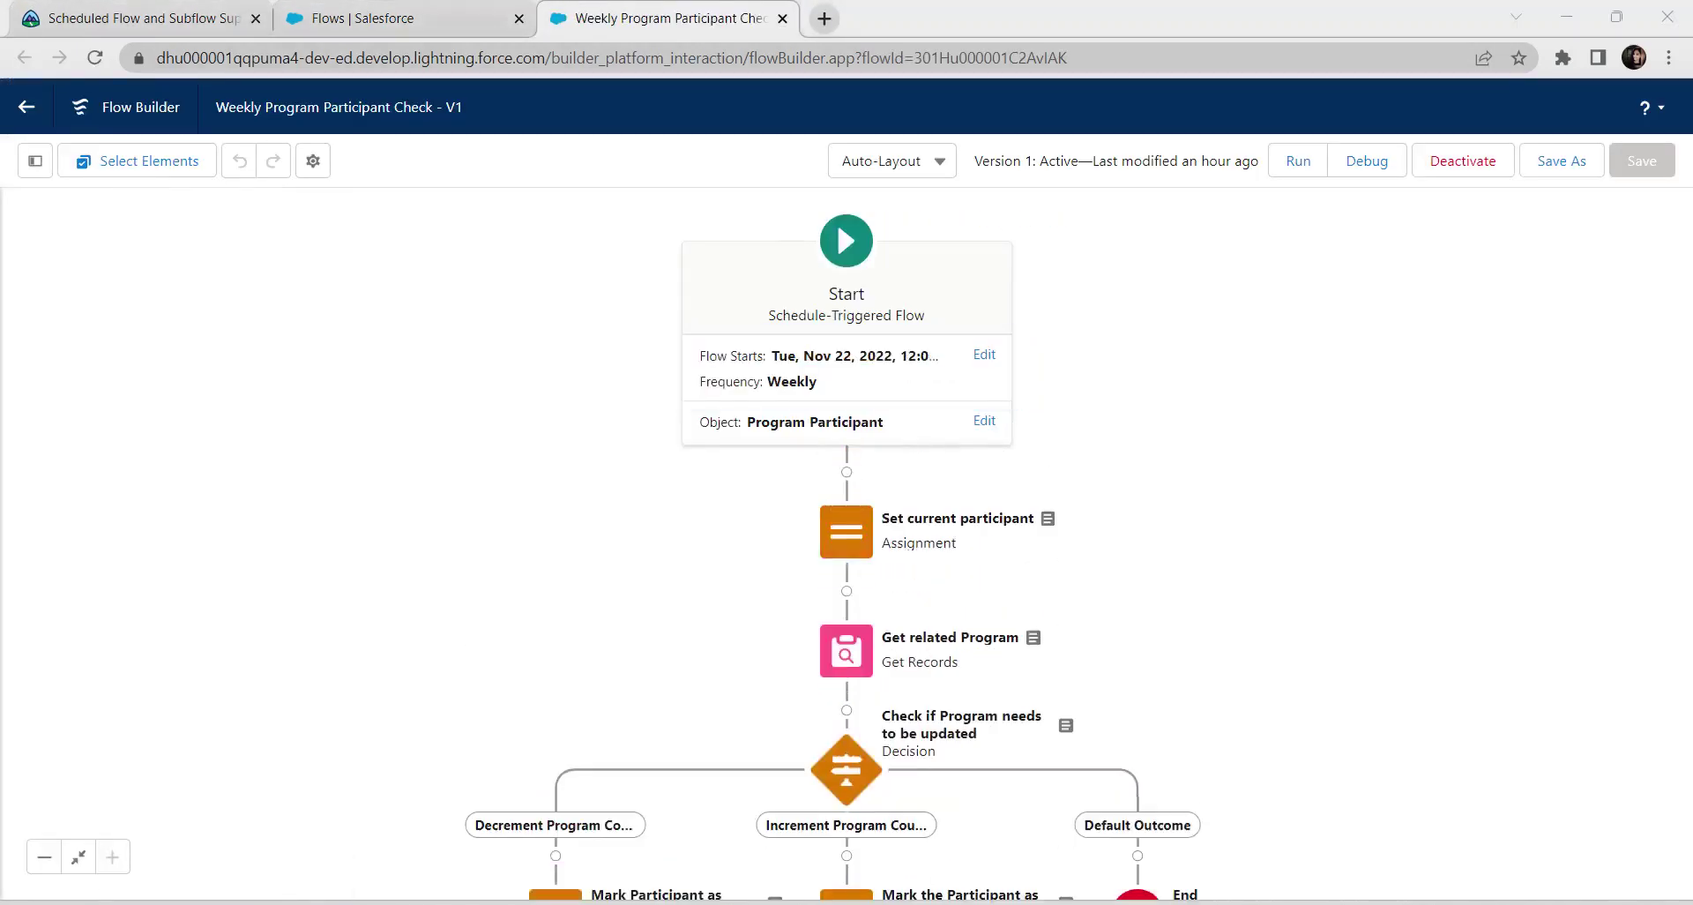
Start saving Weekly Program Participant Check as a new flow labeled Program Count and Participant Status - Subflow.
left_click(1561, 161)
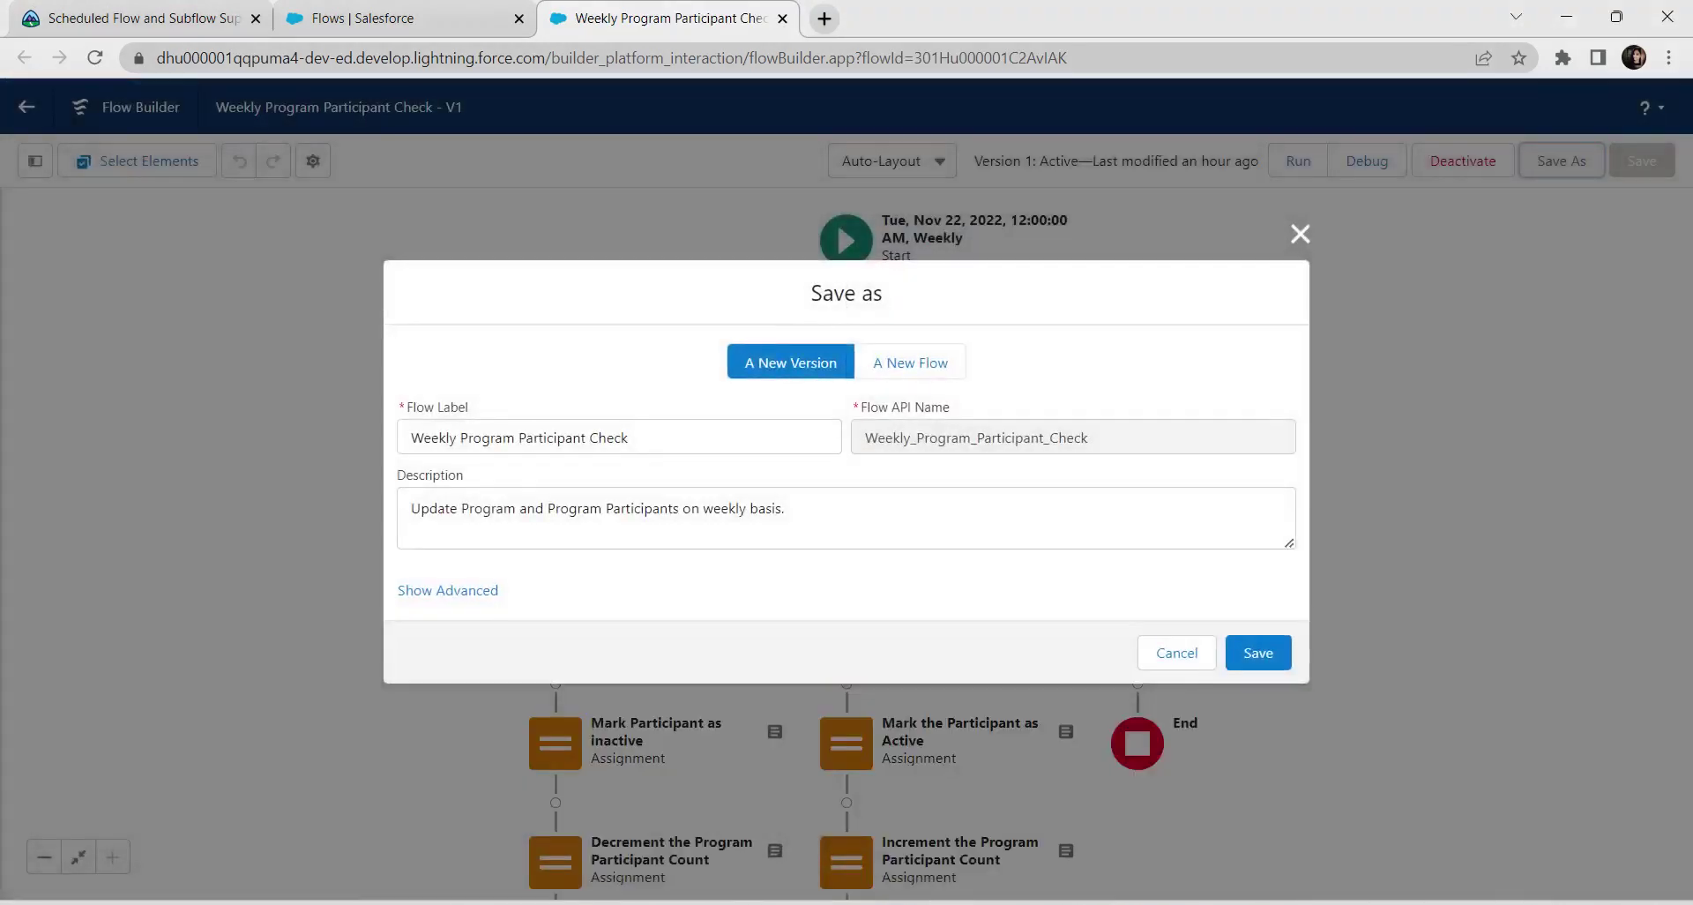
left_click(910, 363)
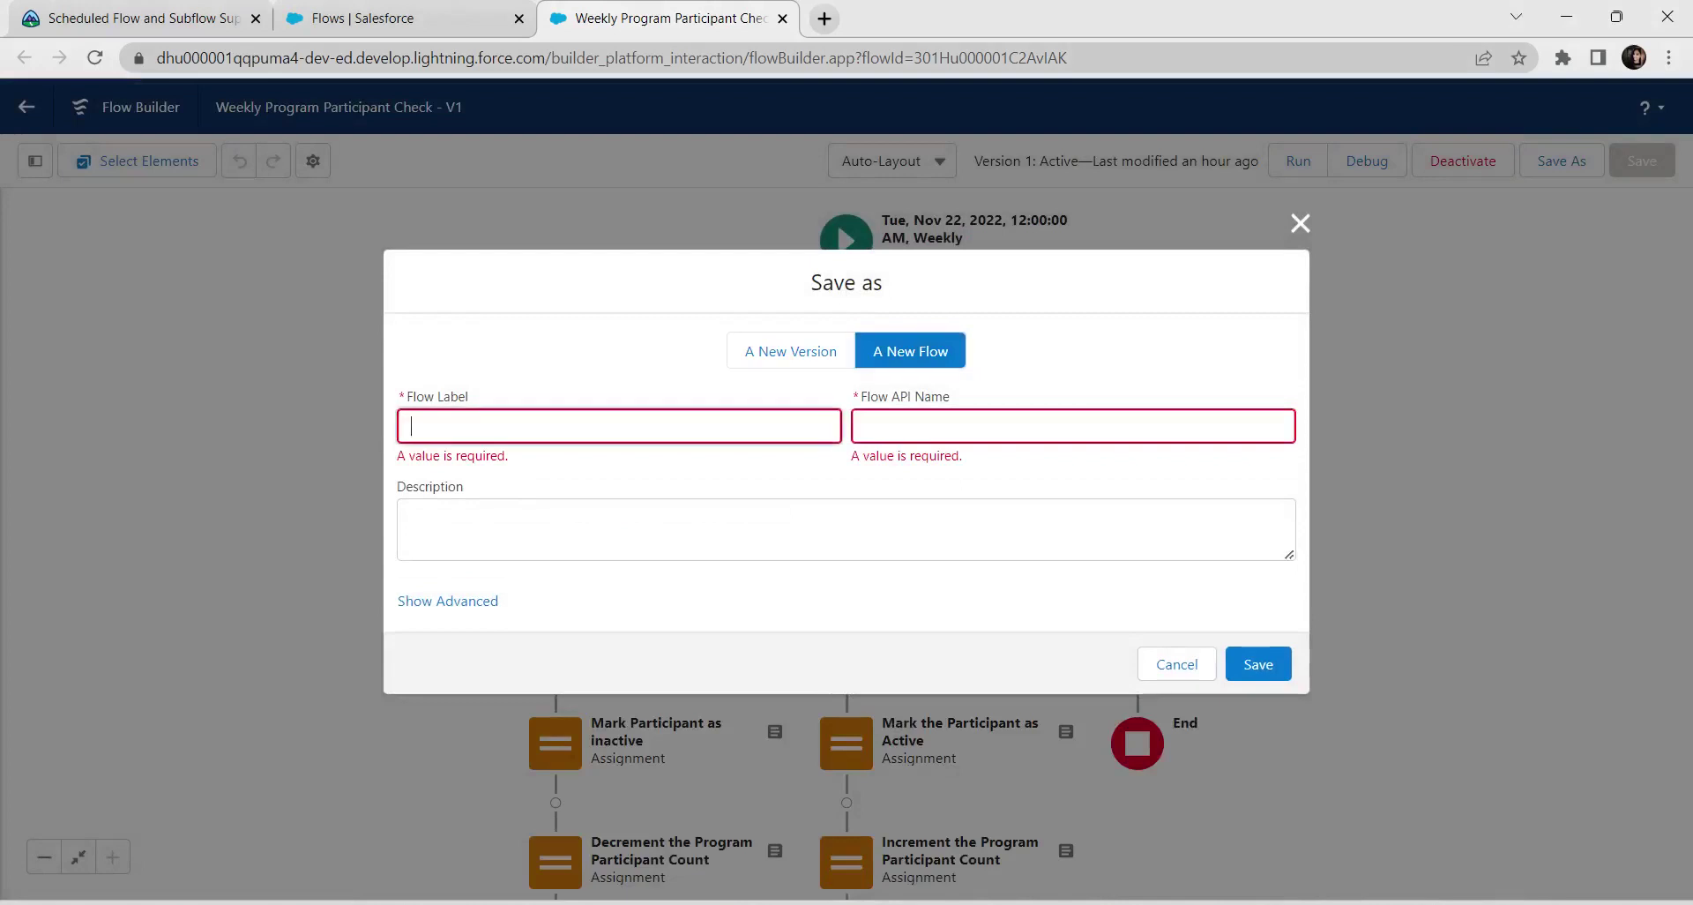
type("Program Count and Participant Status - Subflow")
key("Tab")
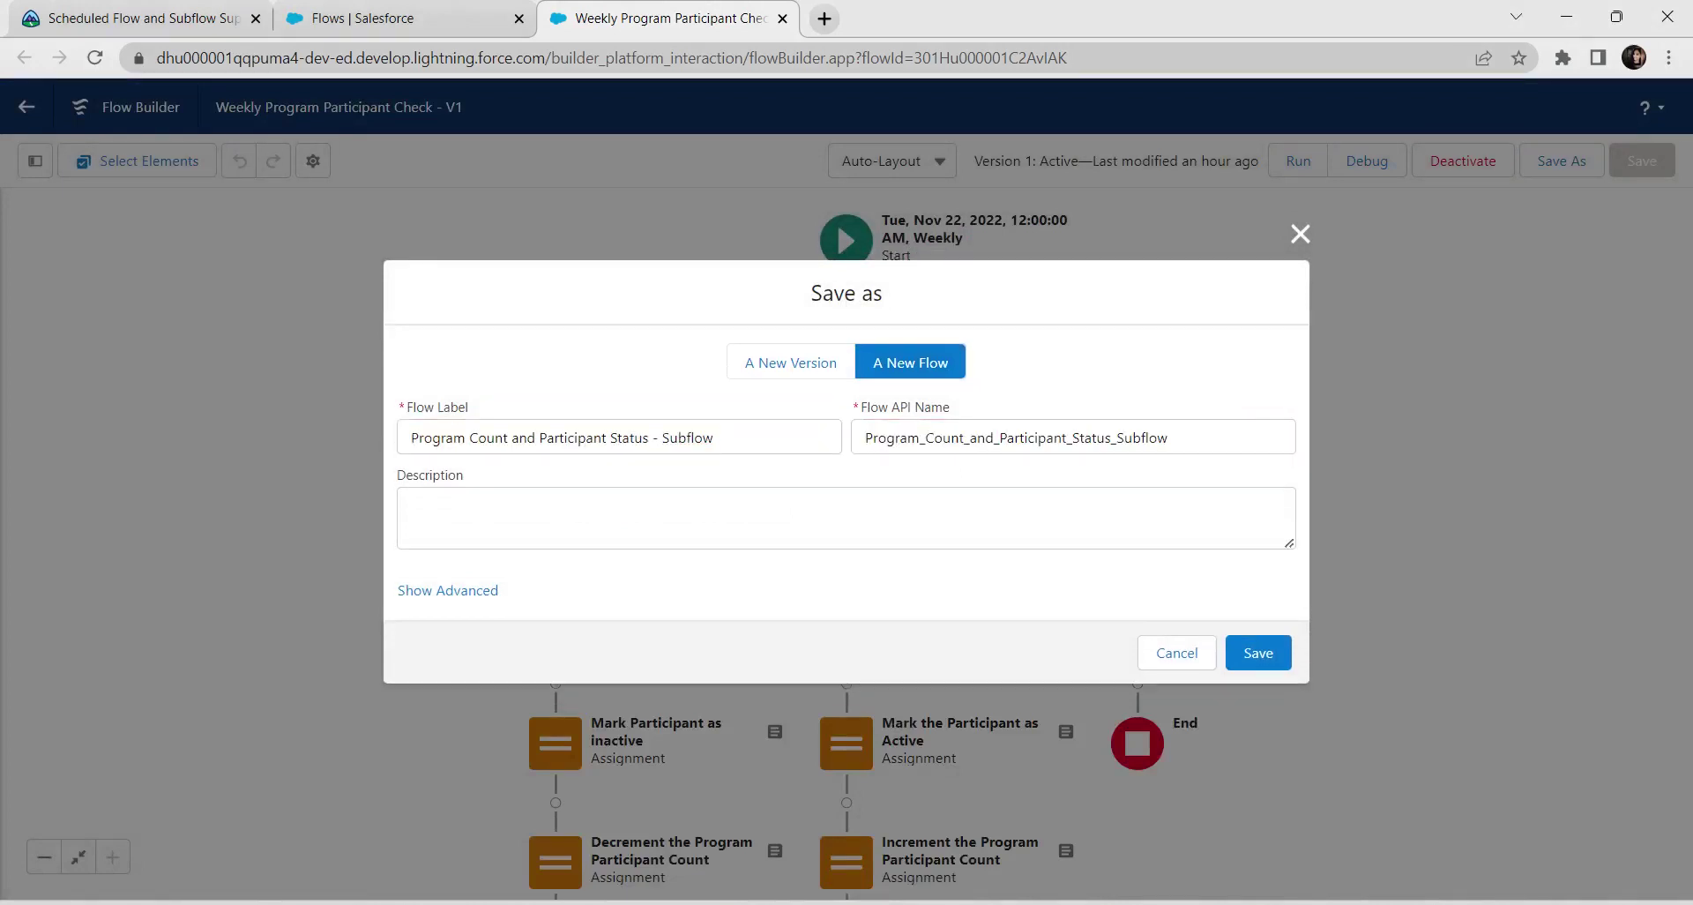
Set the new flow's type to Autolaunched Flow (No Trigger) in the advanced options and try to save it.
left_click(447, 590)
scroll(838, 472, "down", 1)
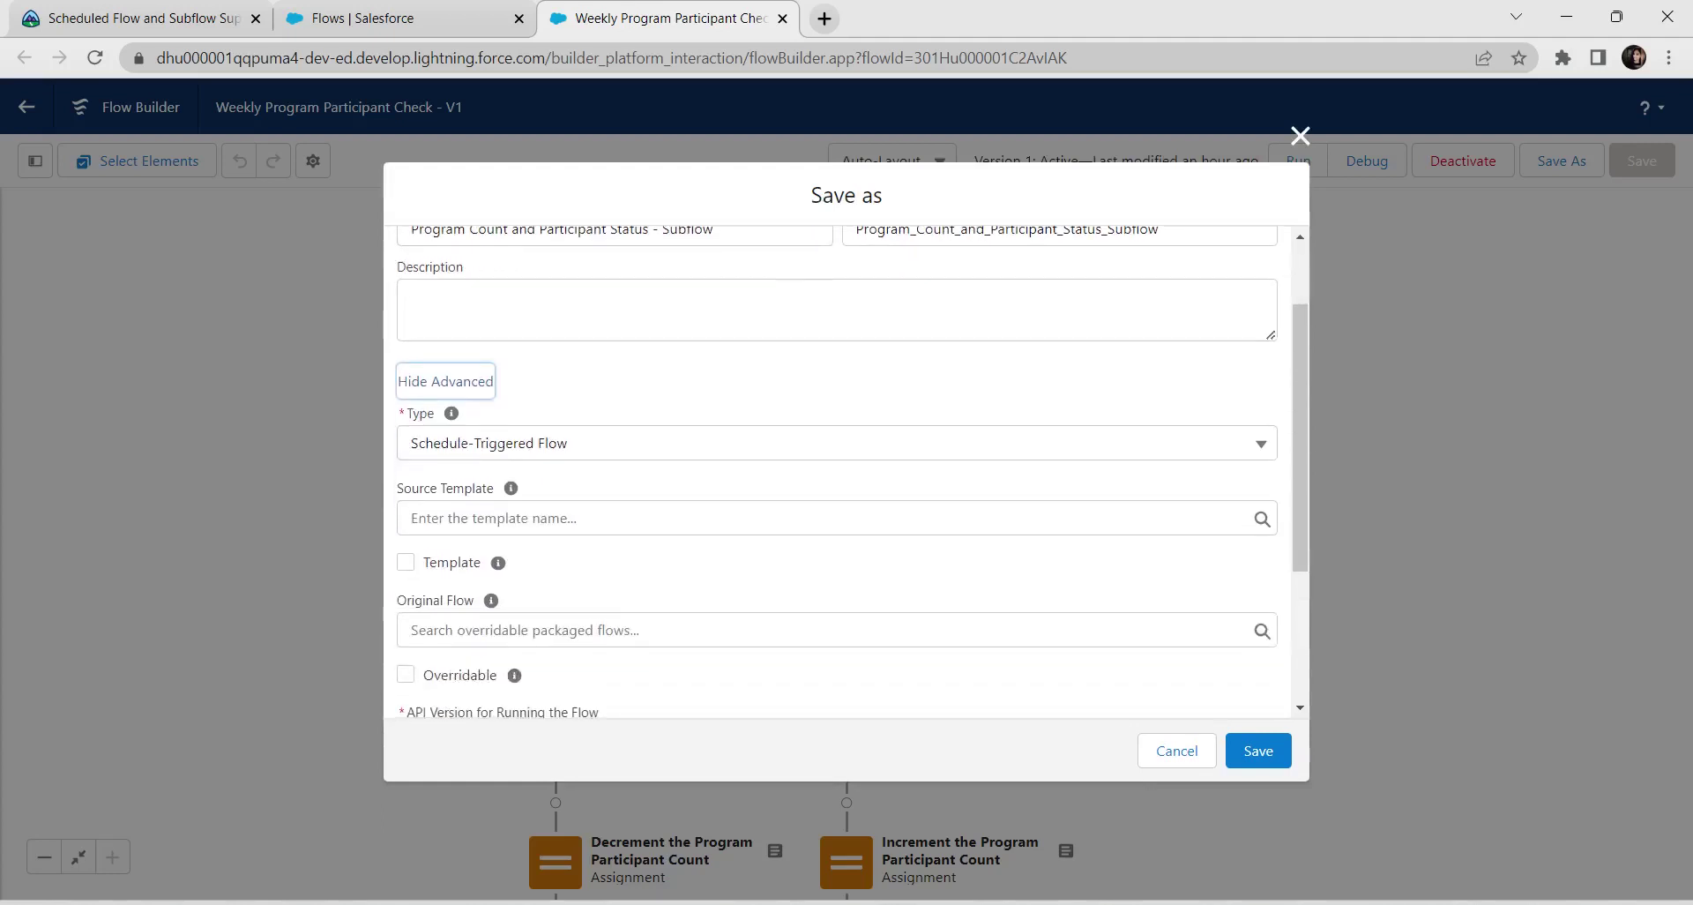
left_click(829, 443)
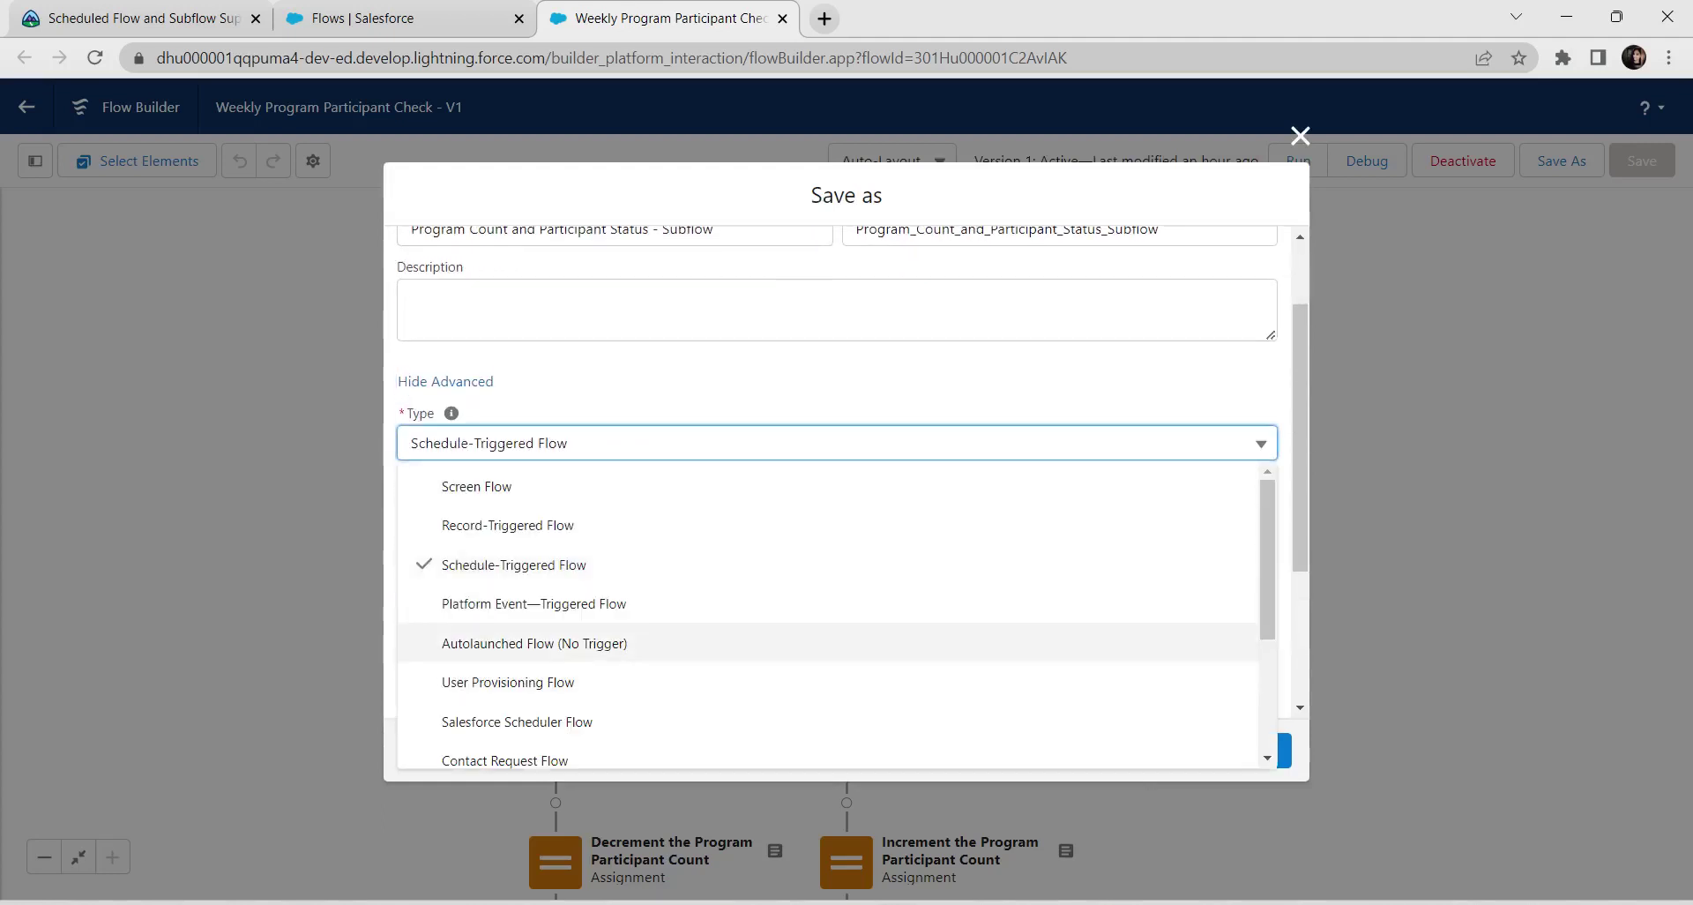
left_click(569, 643)
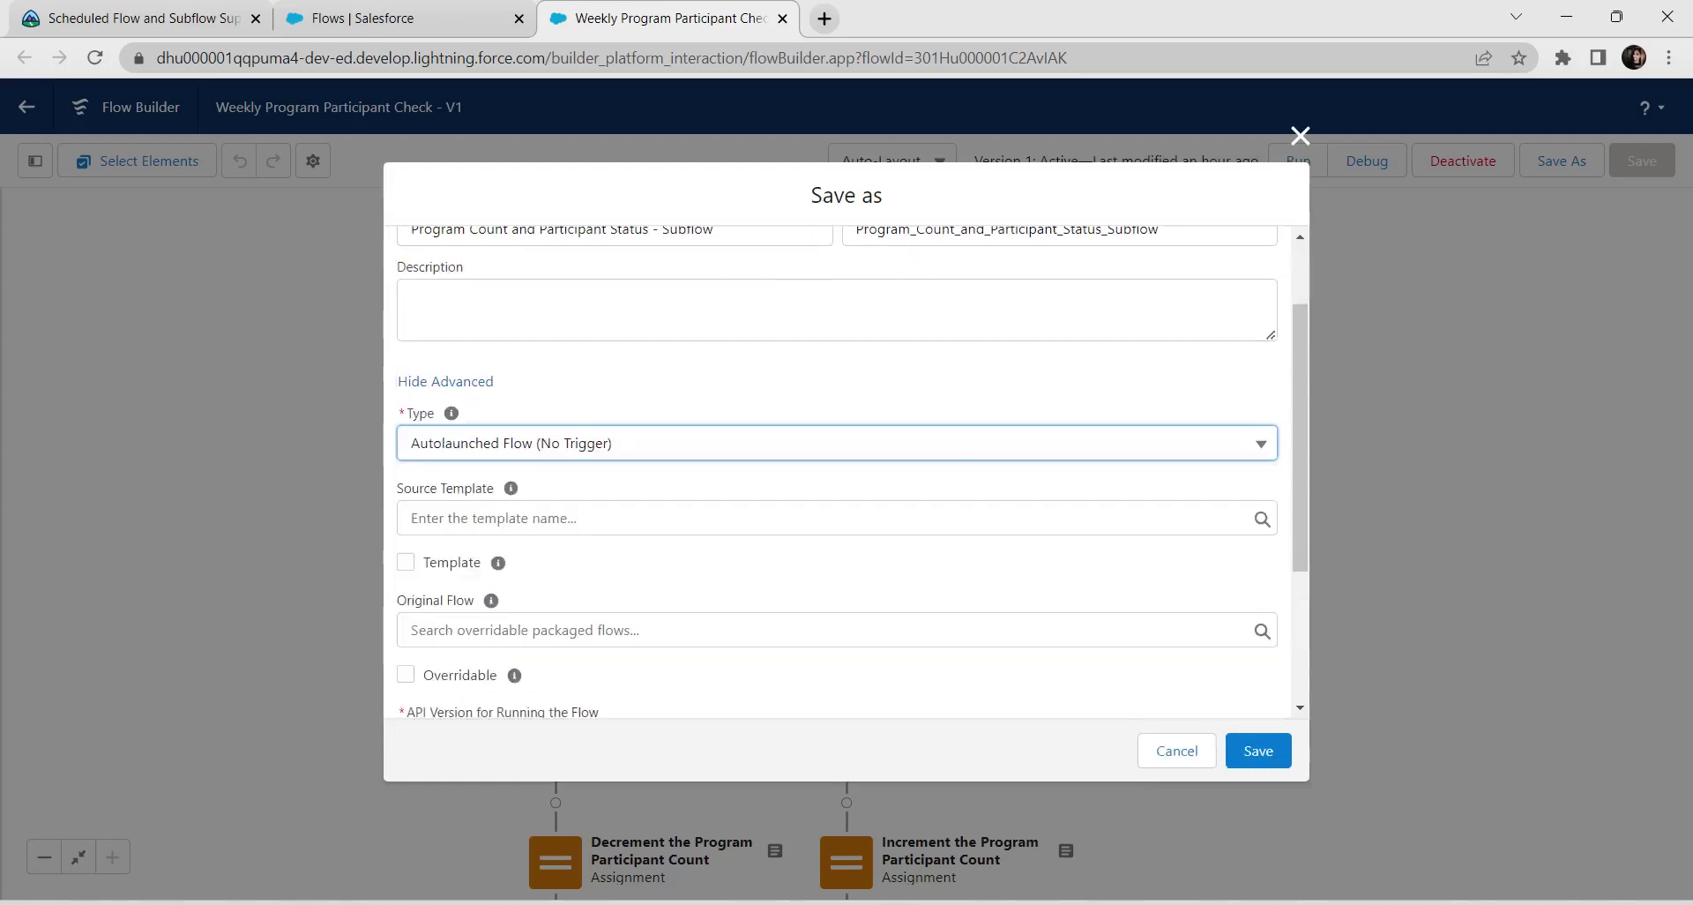
scroll(837, 467, "down", 3)
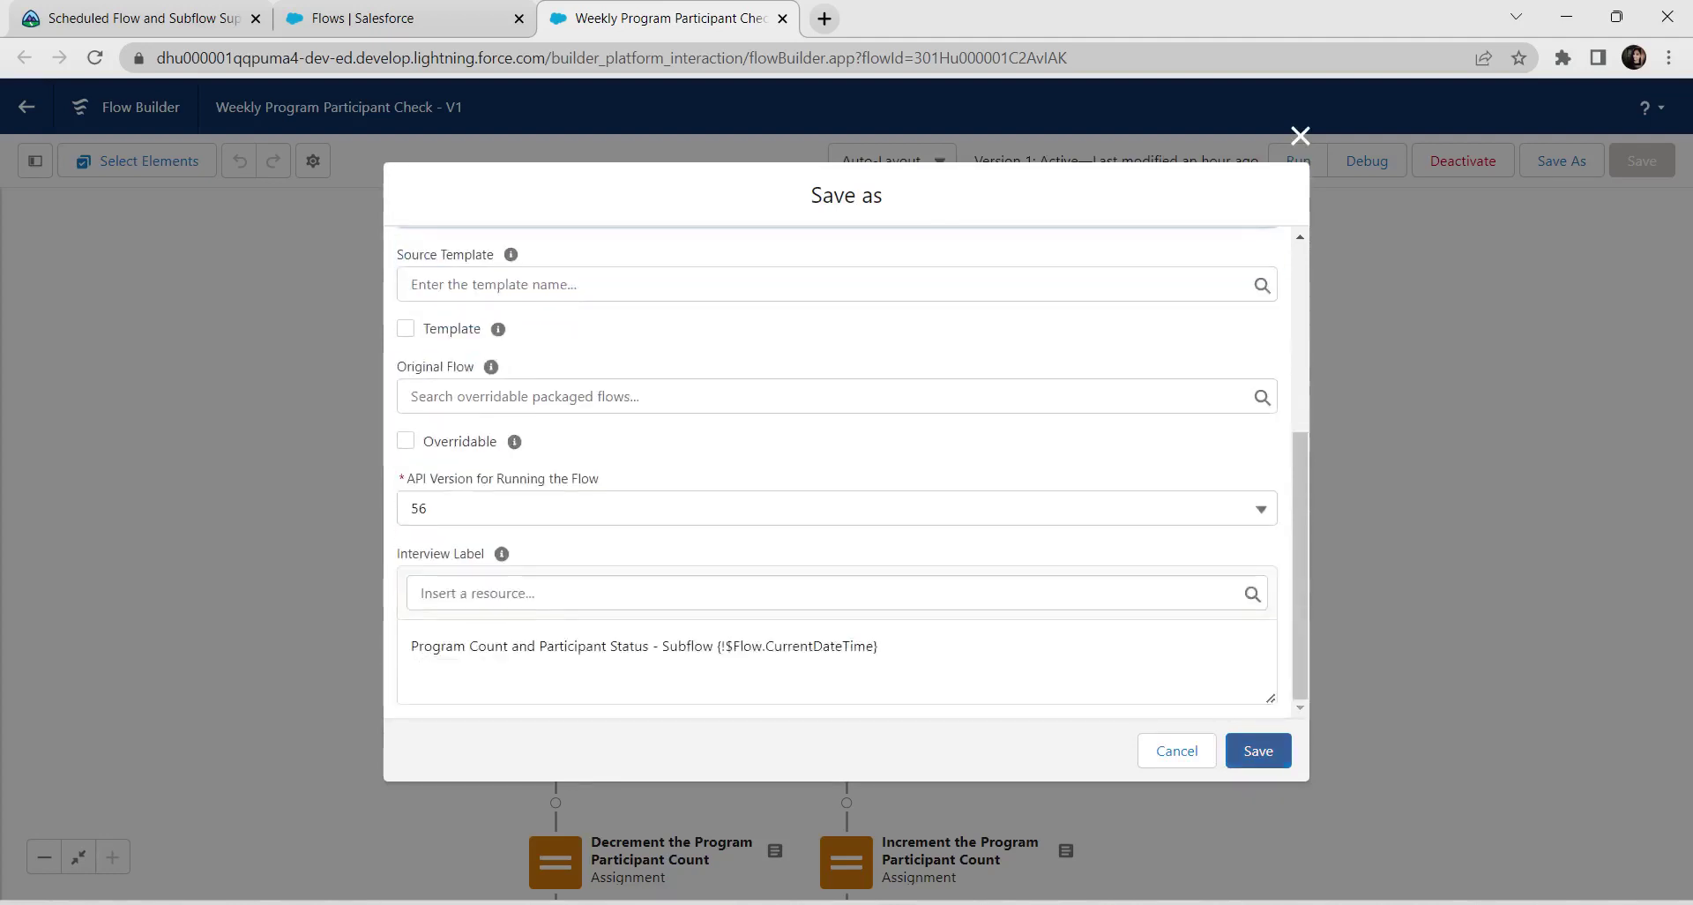
left_click(1258, 750)
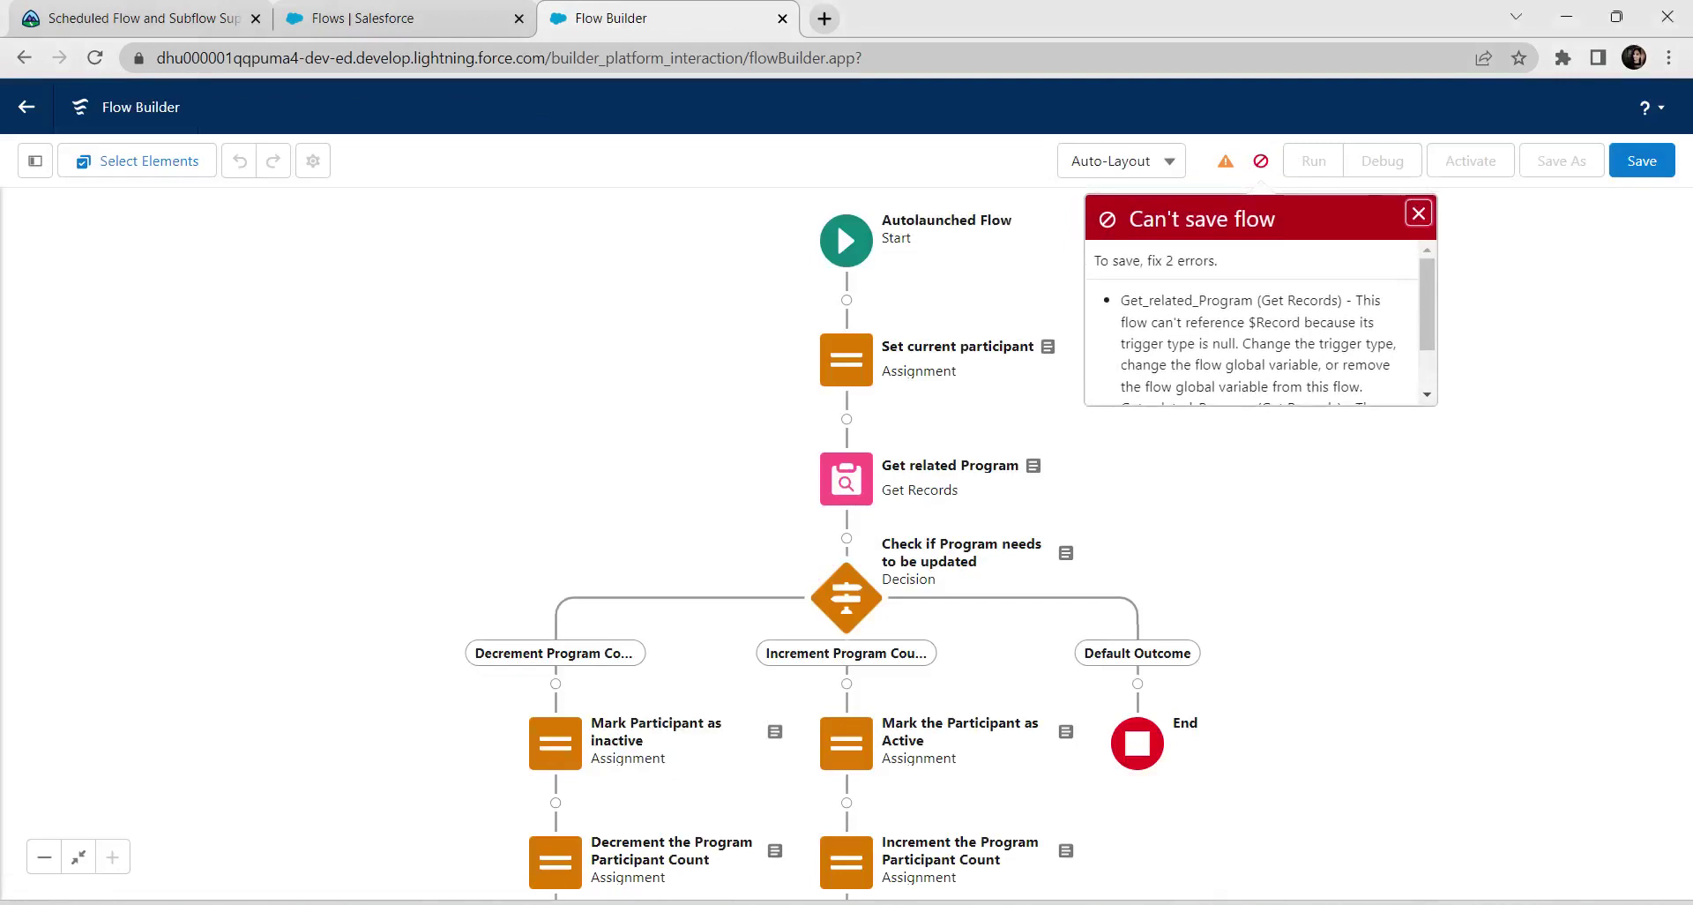
left_click(1418, 214)
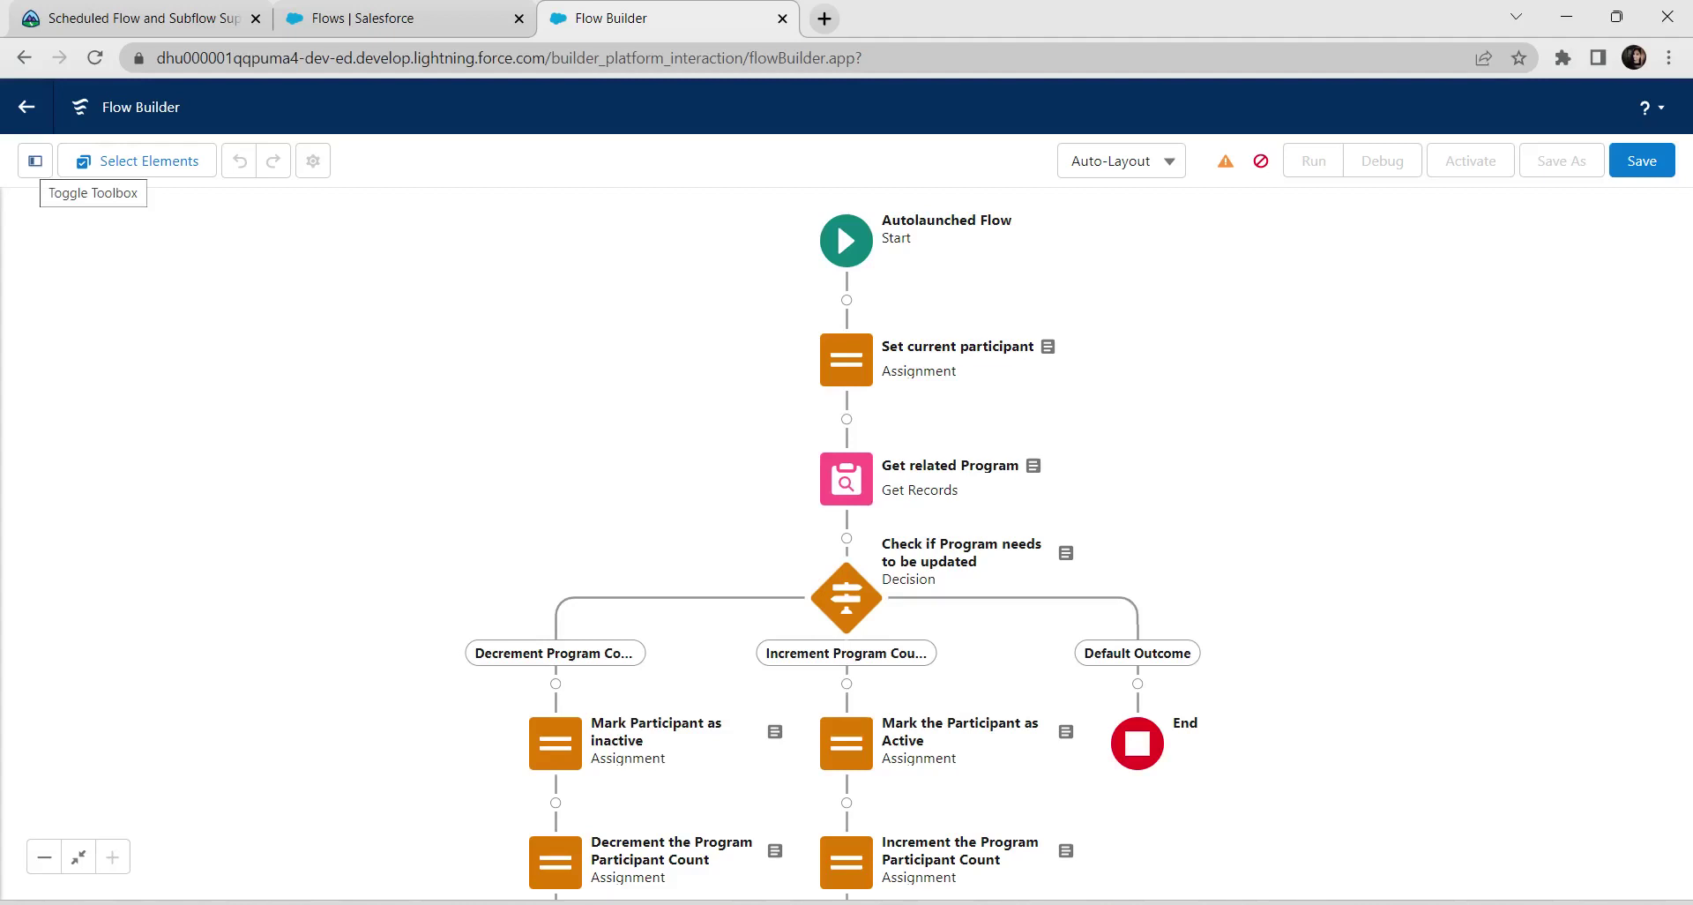
Make the Current_Participant variable available for input and delete the Set current participant assignment from the subflow.
left_click(35, 161)
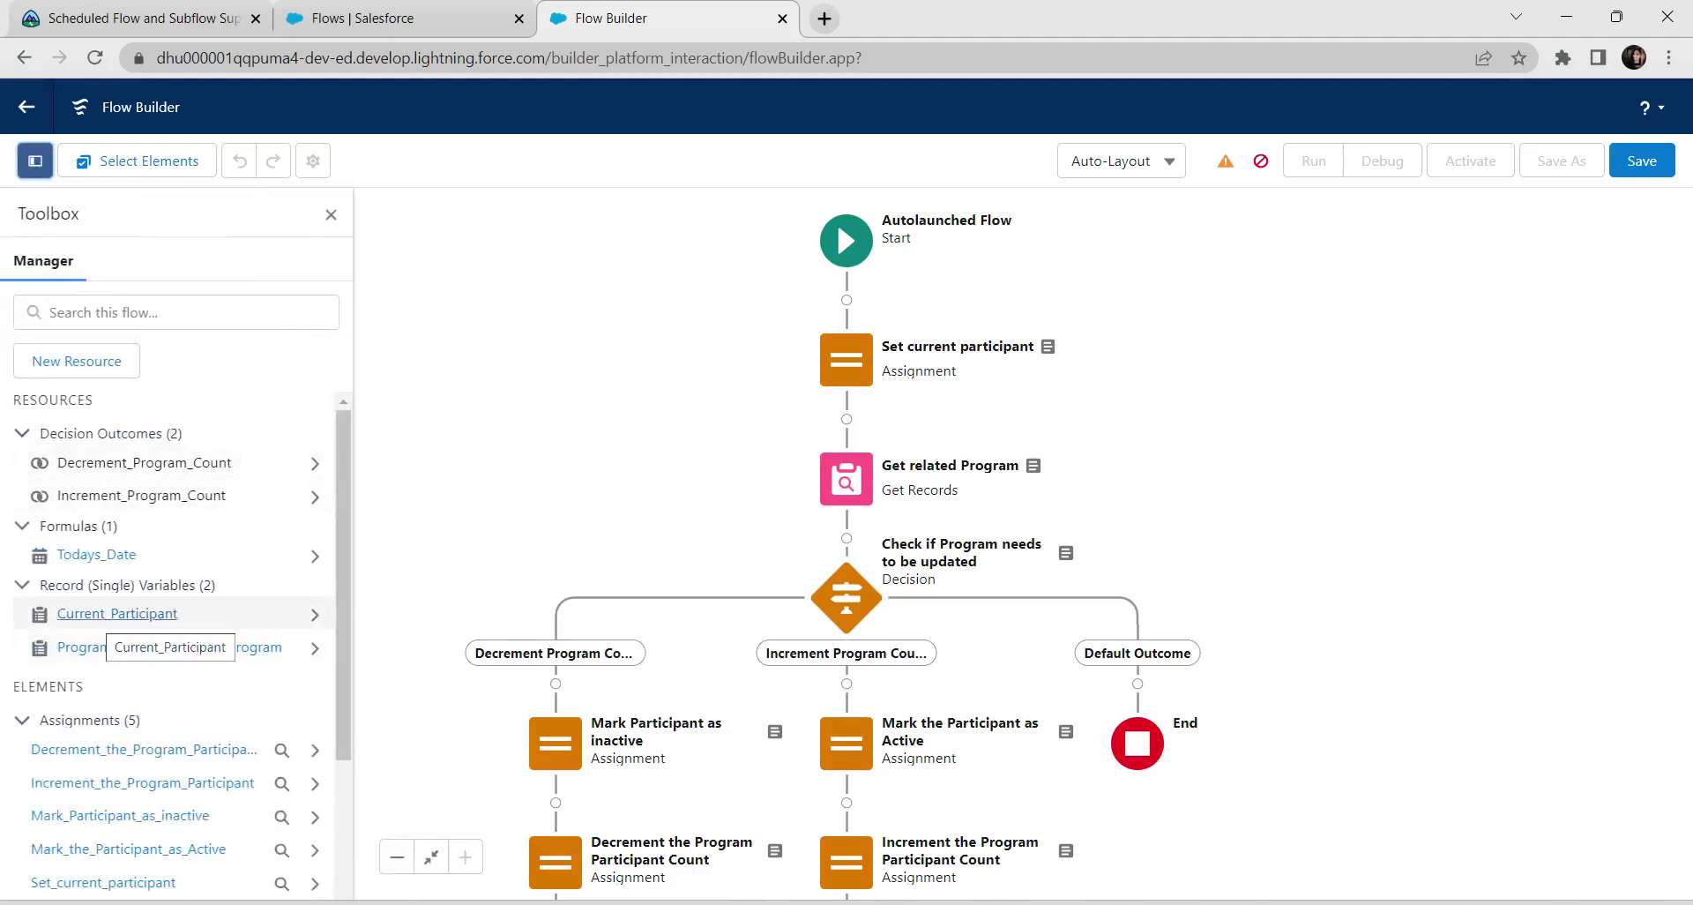
left_click(117, 614)
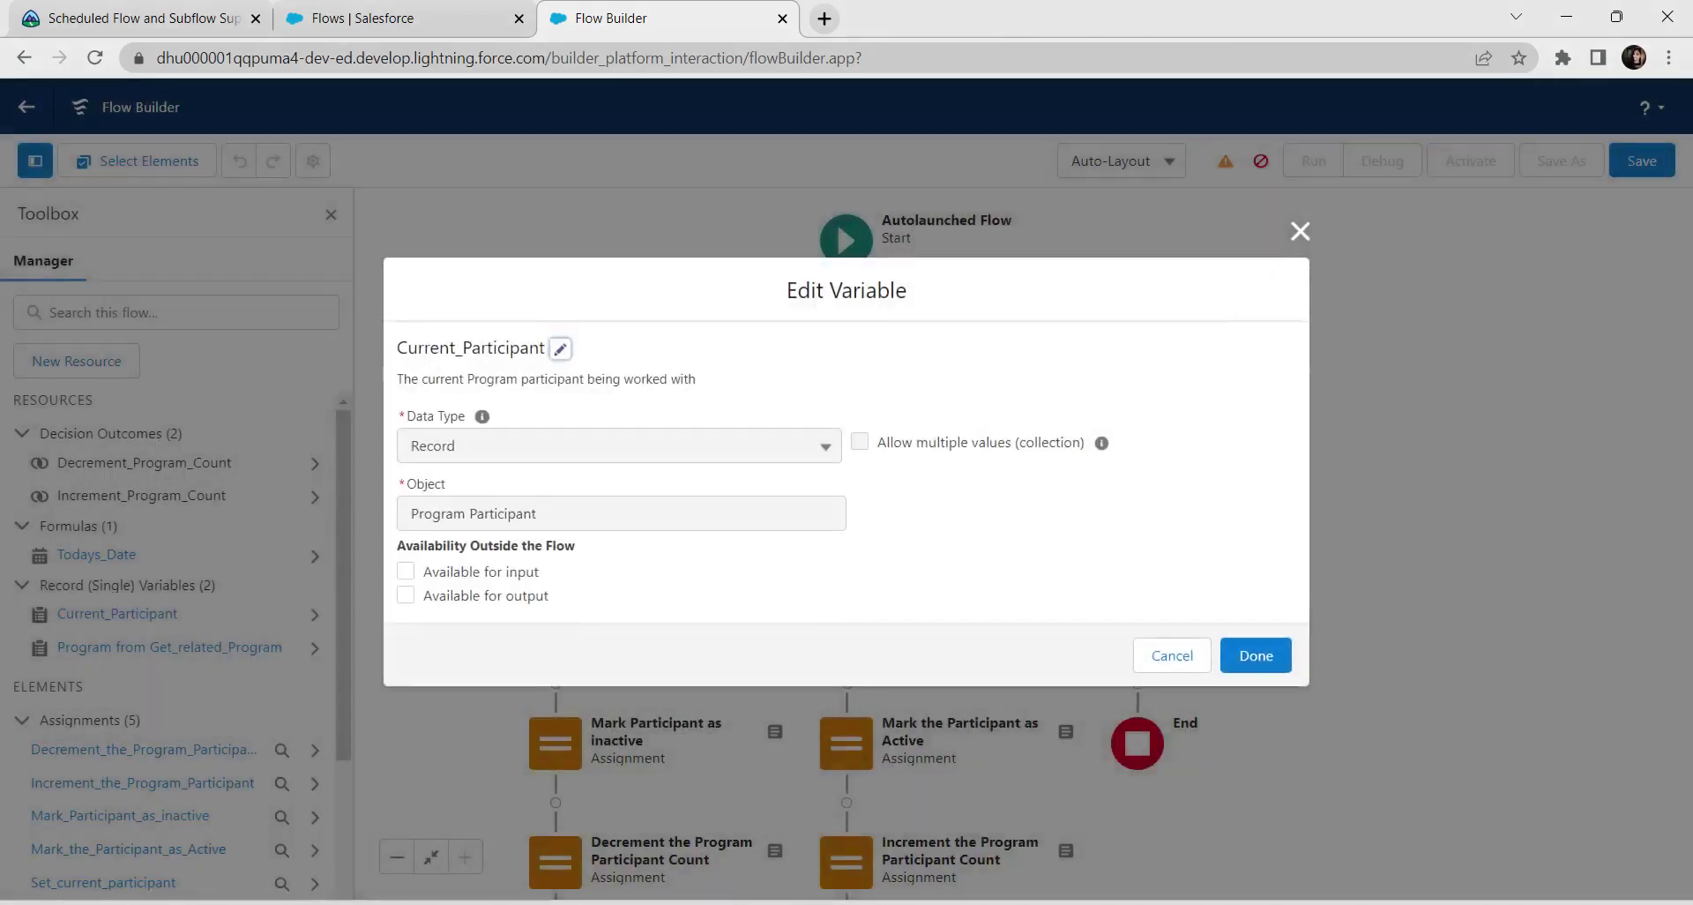
left_click(406, 572)
left_click(1256, 655)
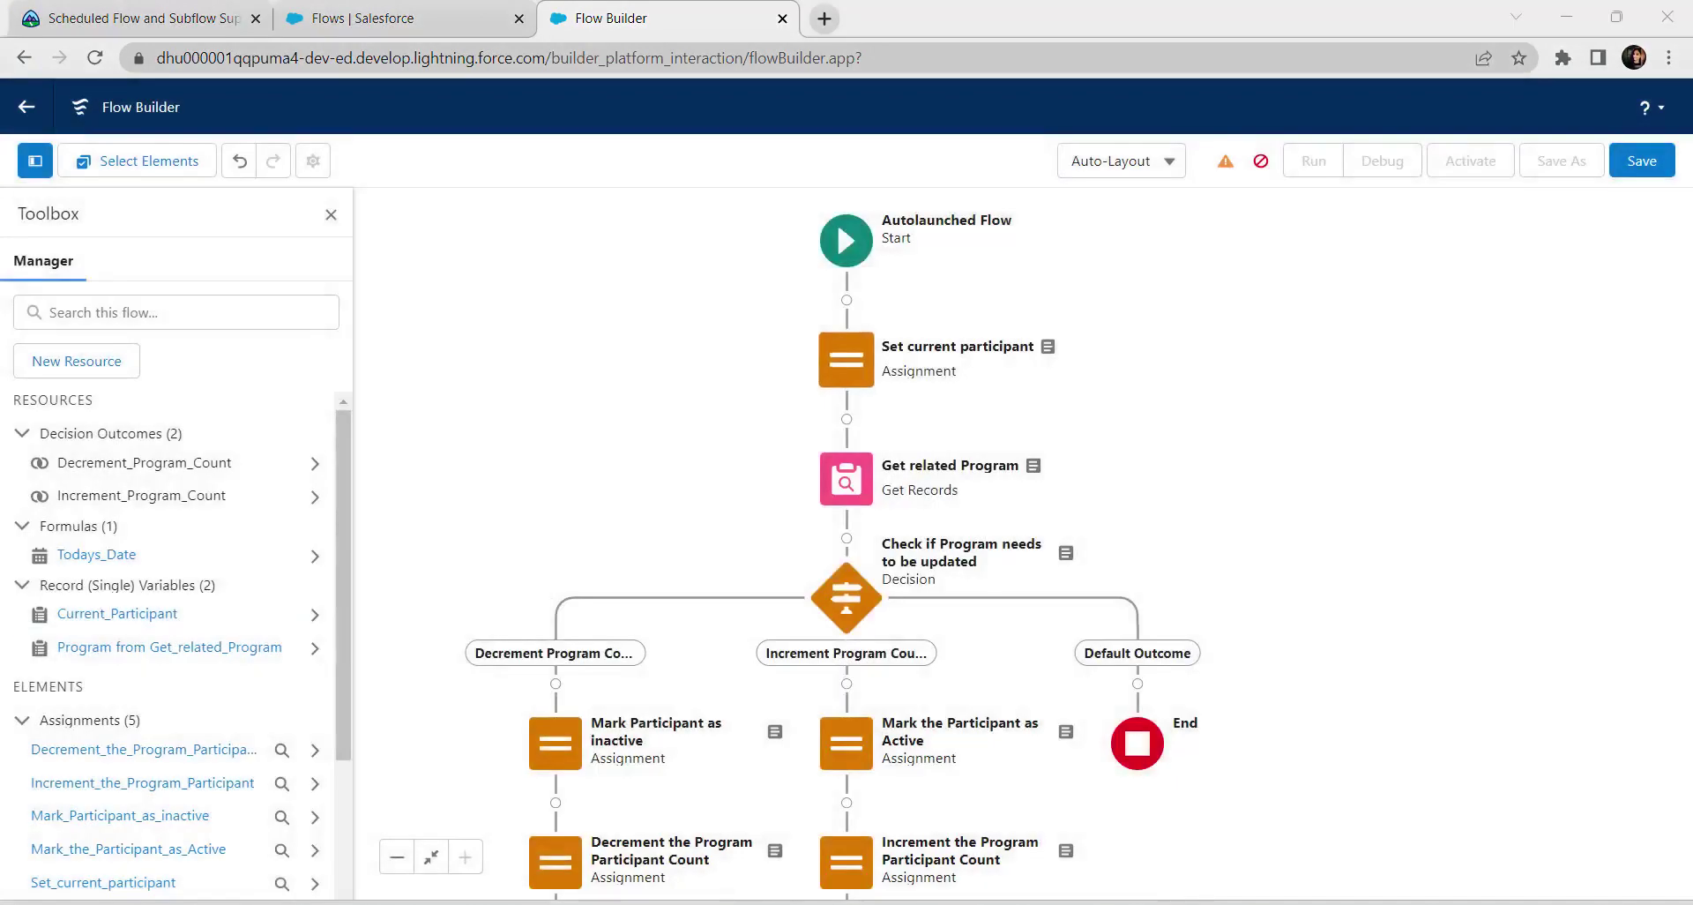
left_click(846, 360)
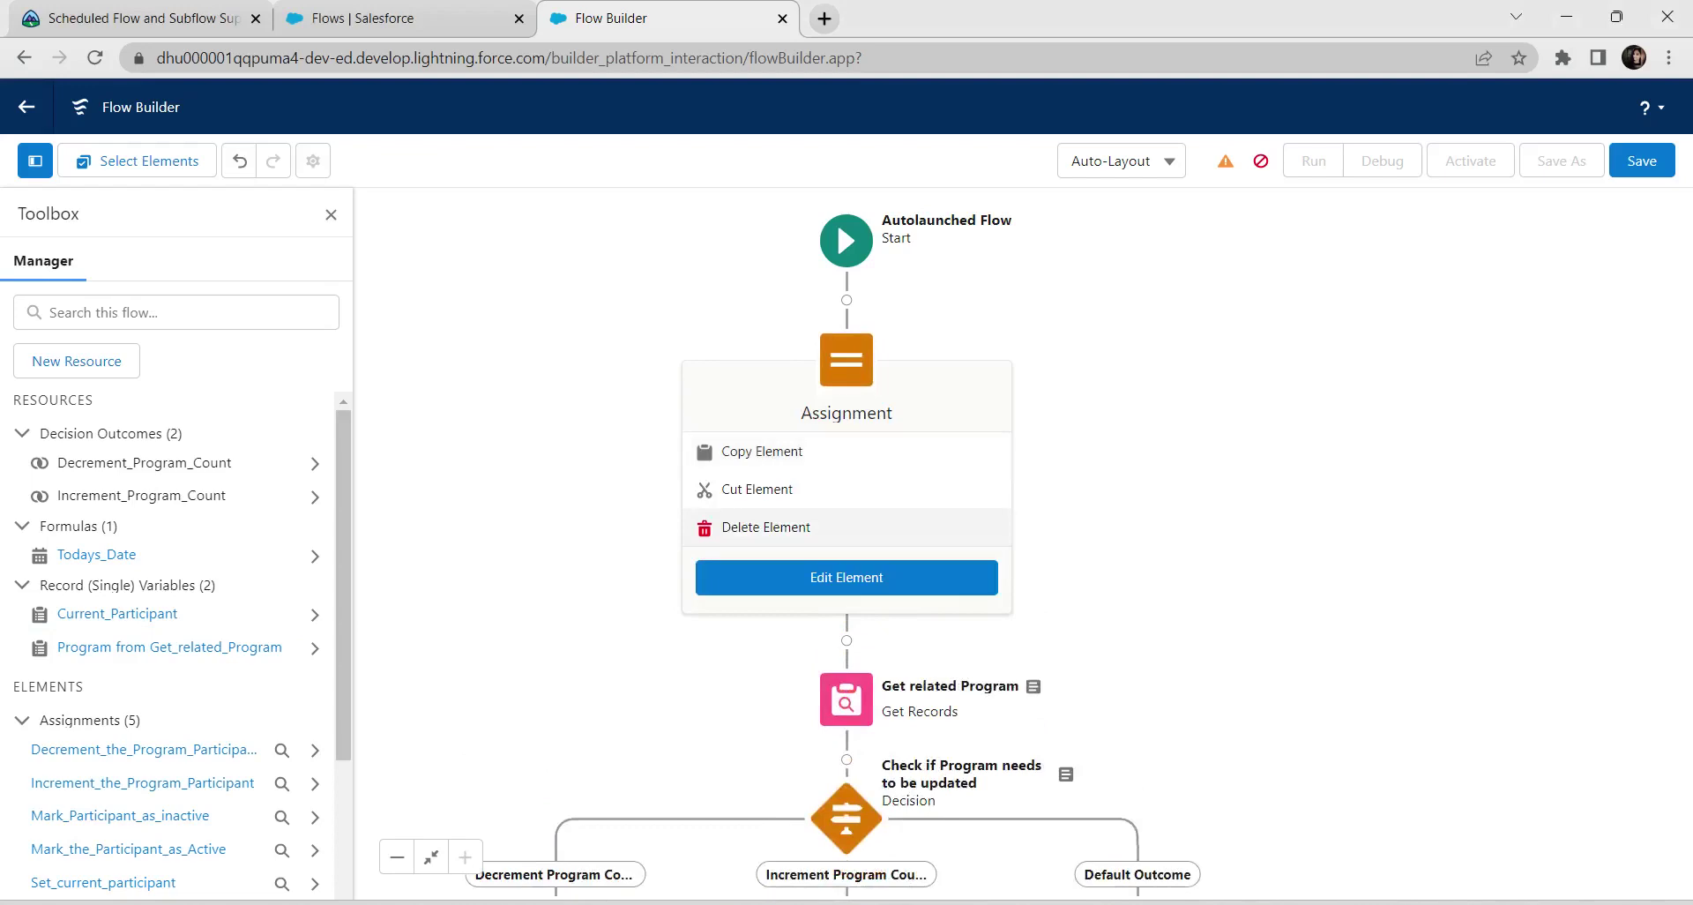
left_click(766, 527)
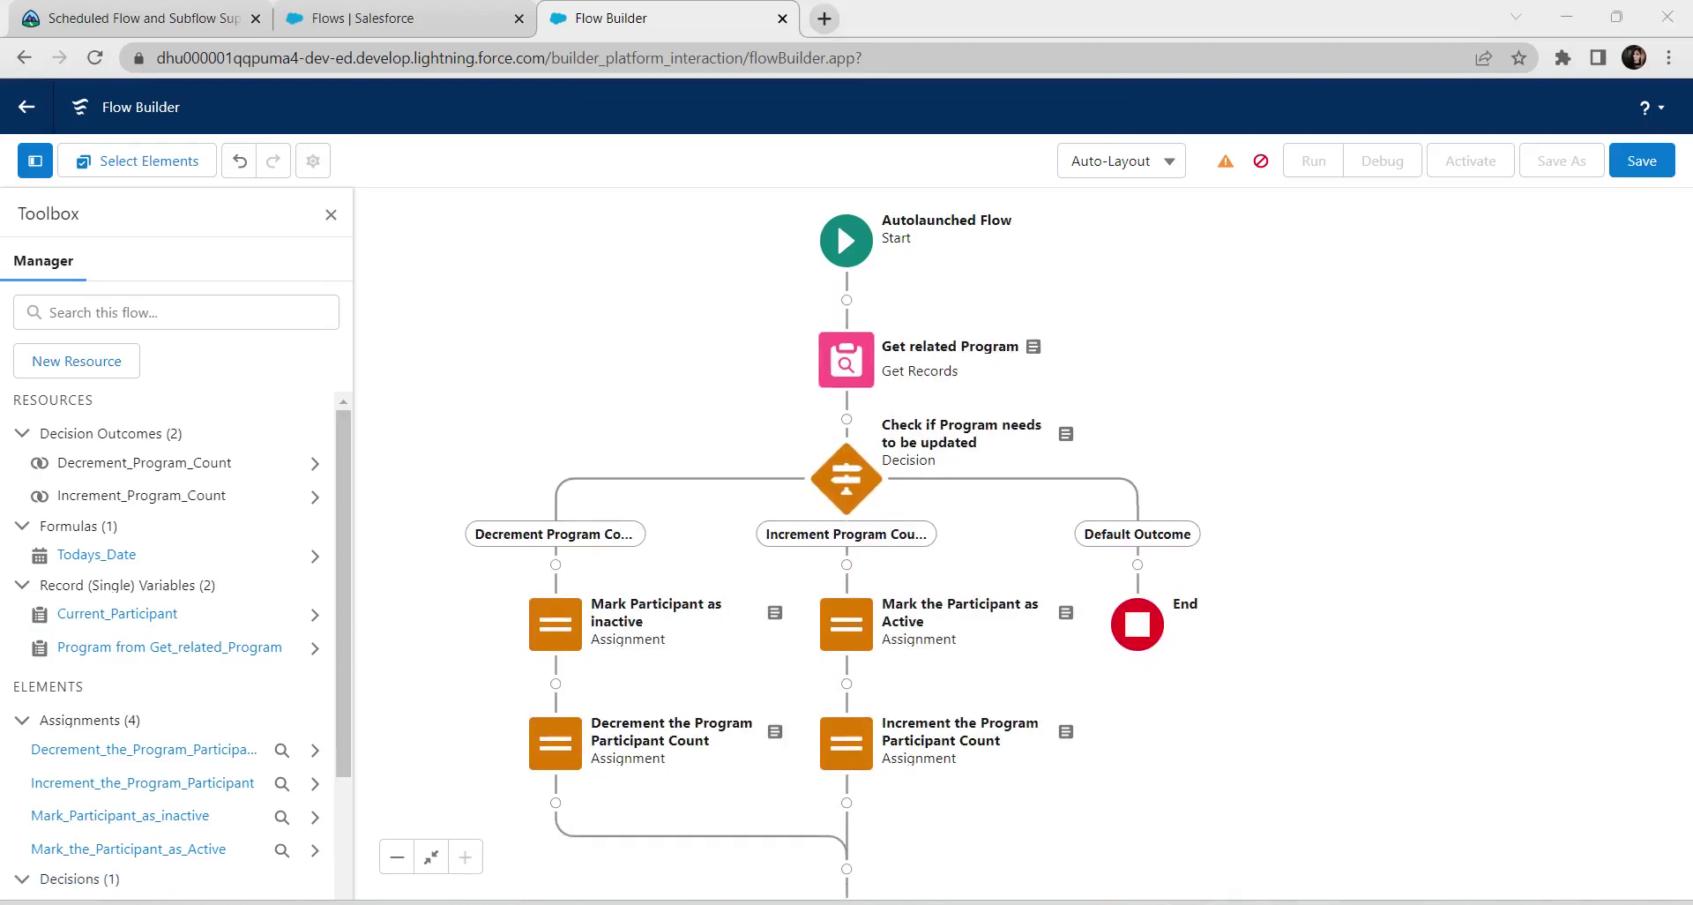
Replace the Id filter value in the Get related Program element with the Program__r relationship of Current_Participant.
left_click(847, 360)
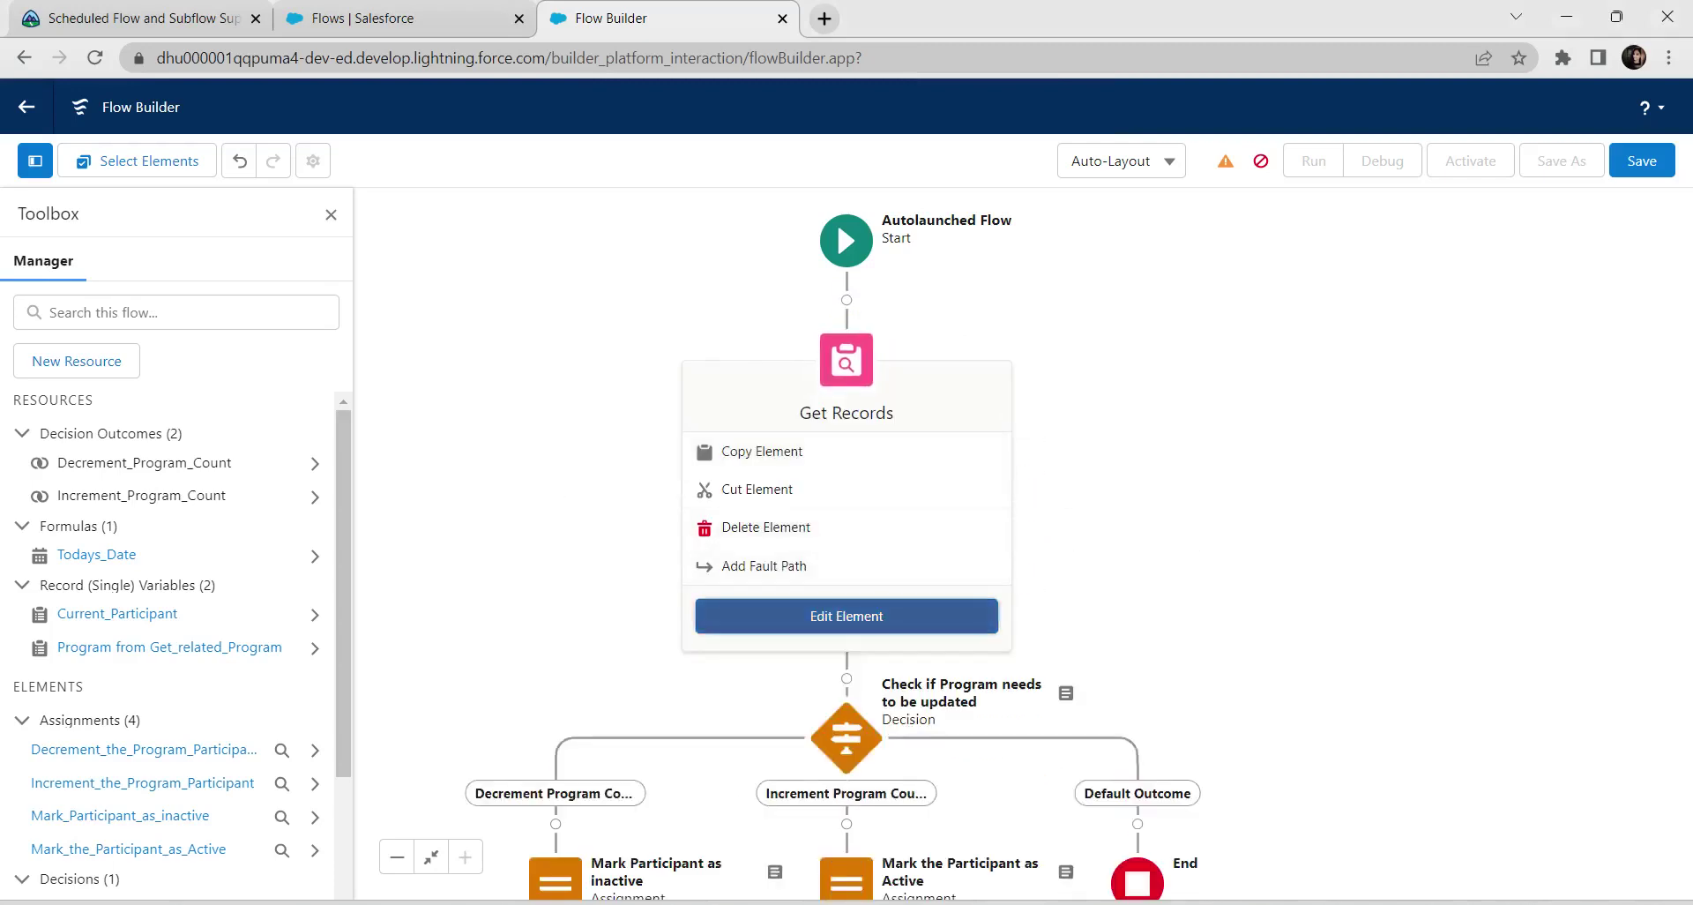
left_click(847, 615)
left_click_drag(1095, 617, 958, 617)
key("BackSpace")
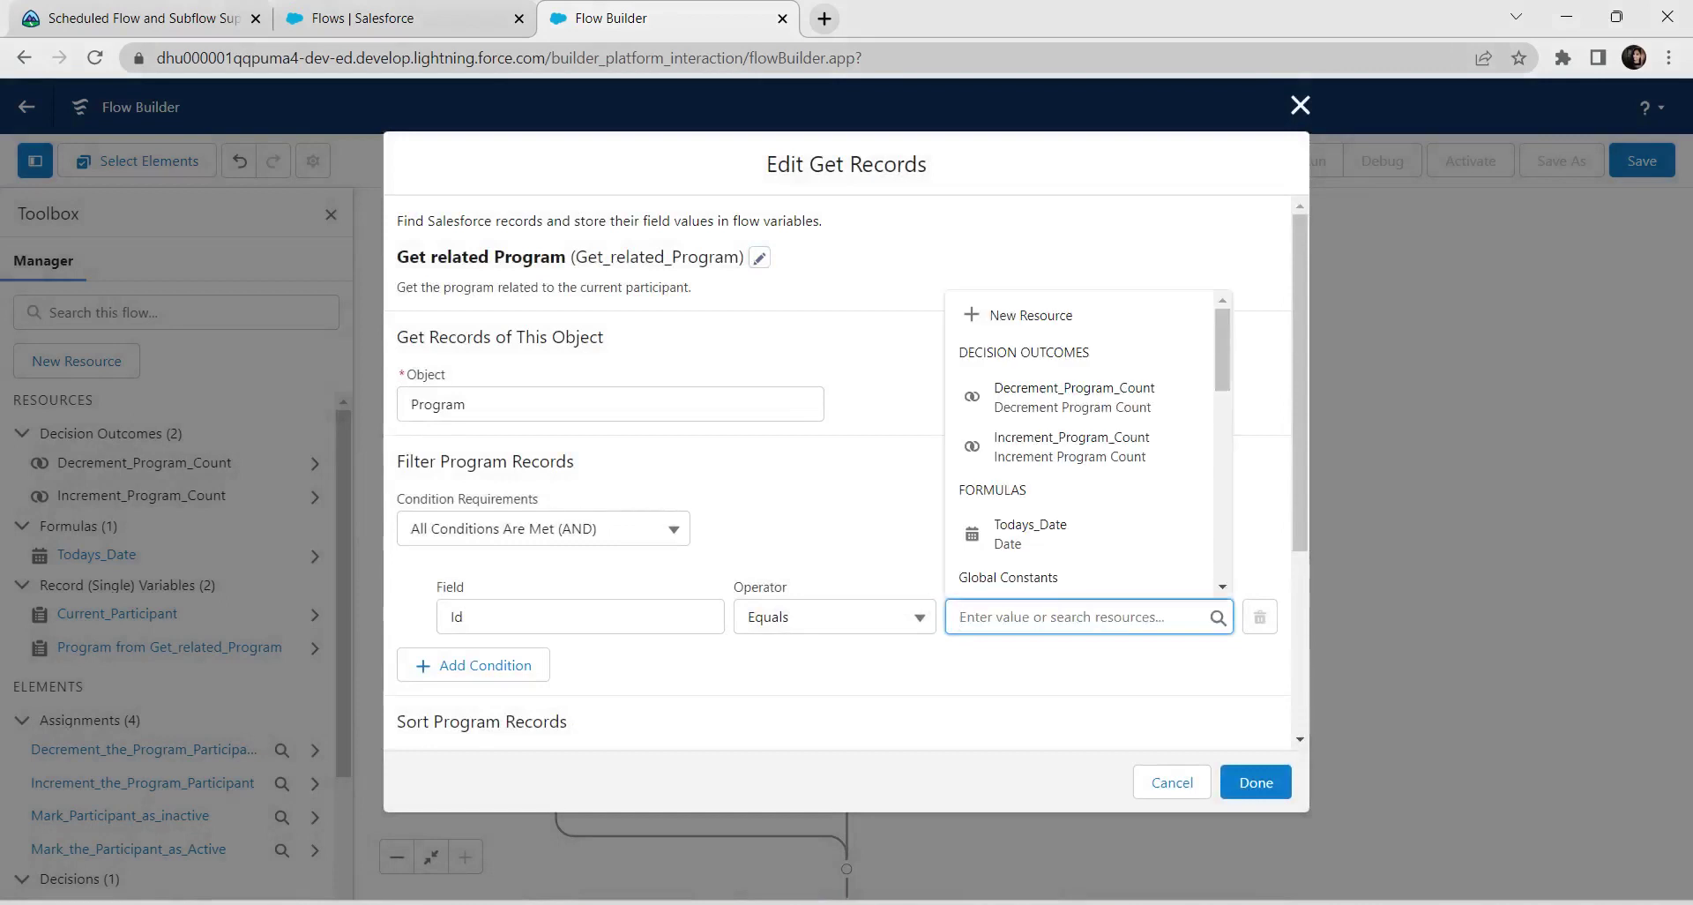
type("curr")
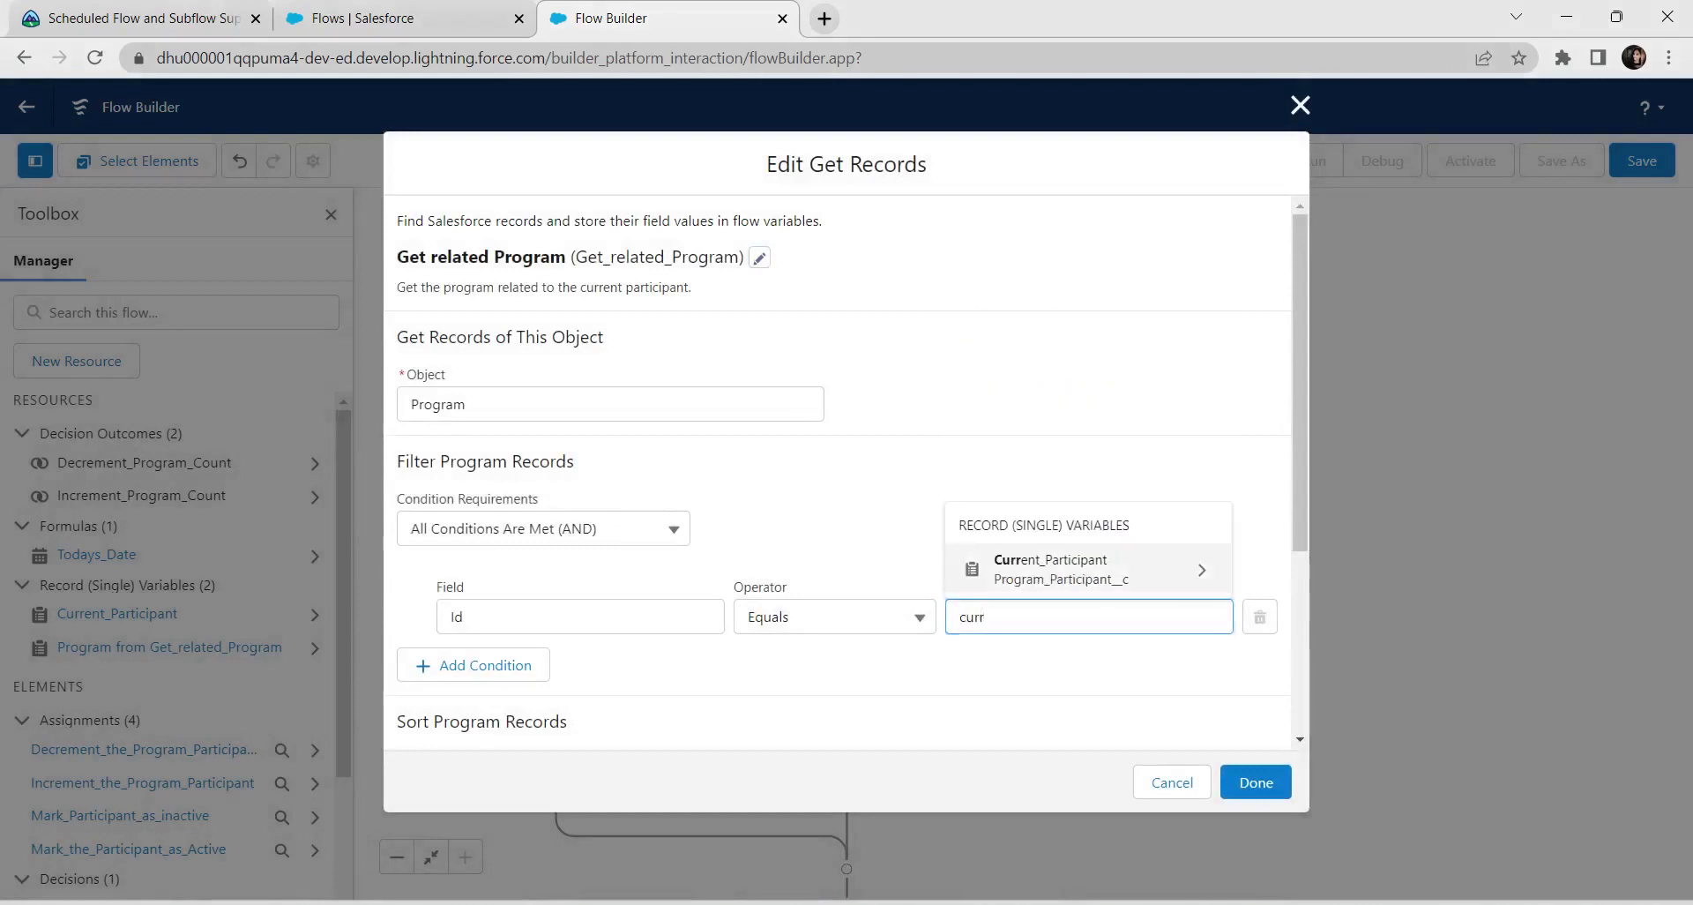
left_click(1062, 570)
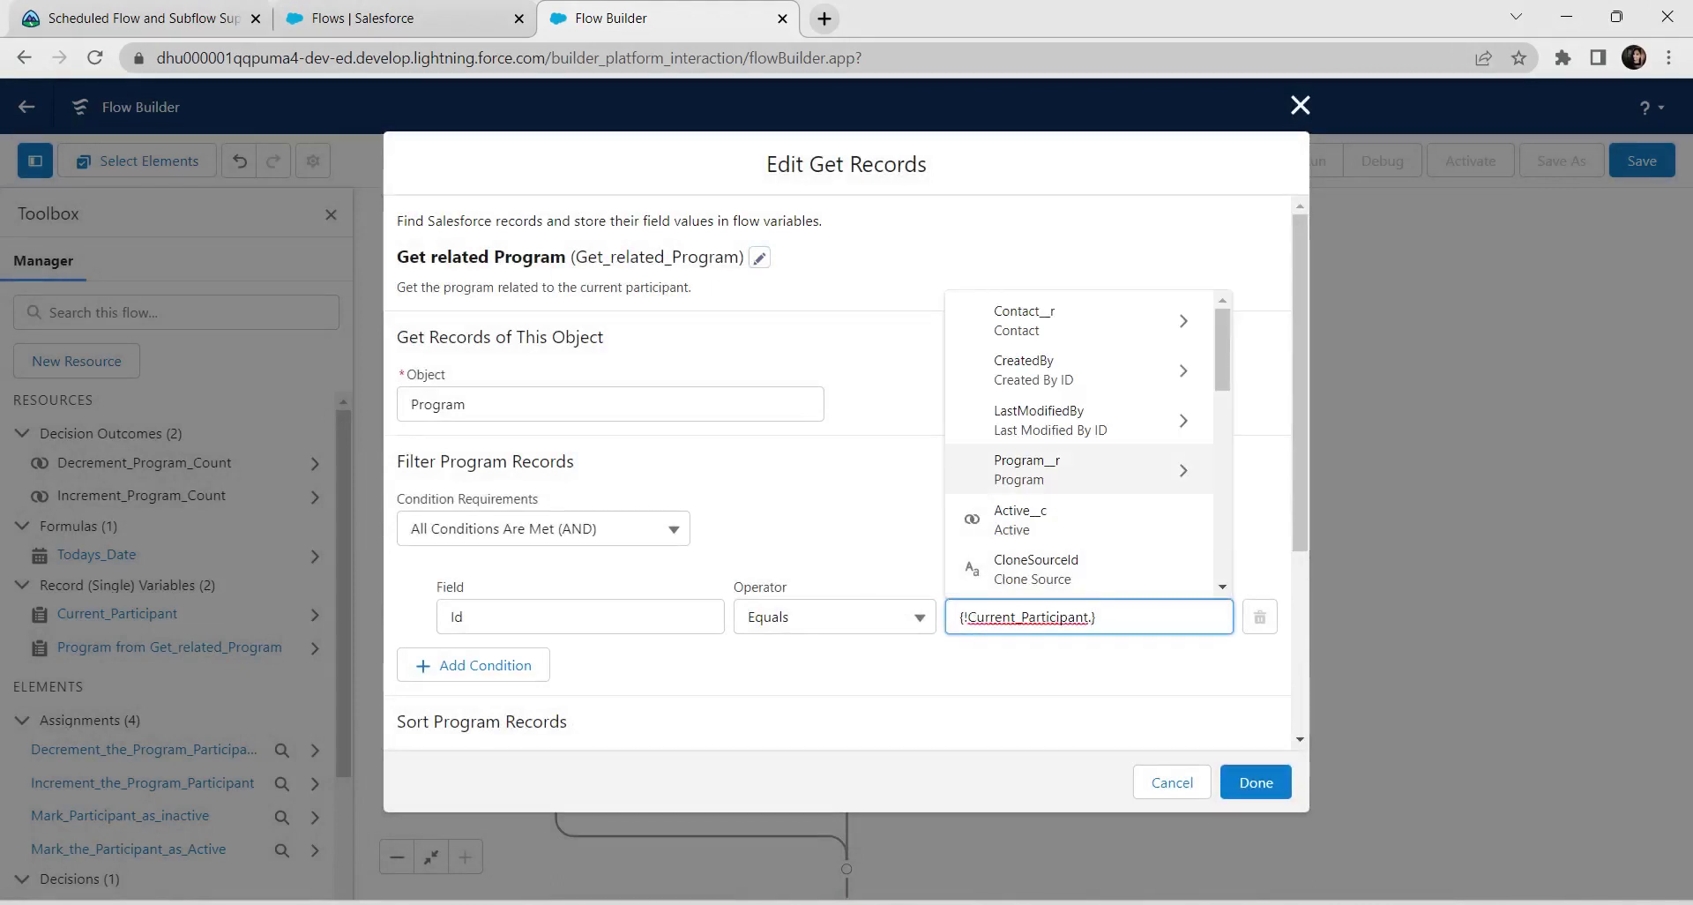
left_click(1067, 472)
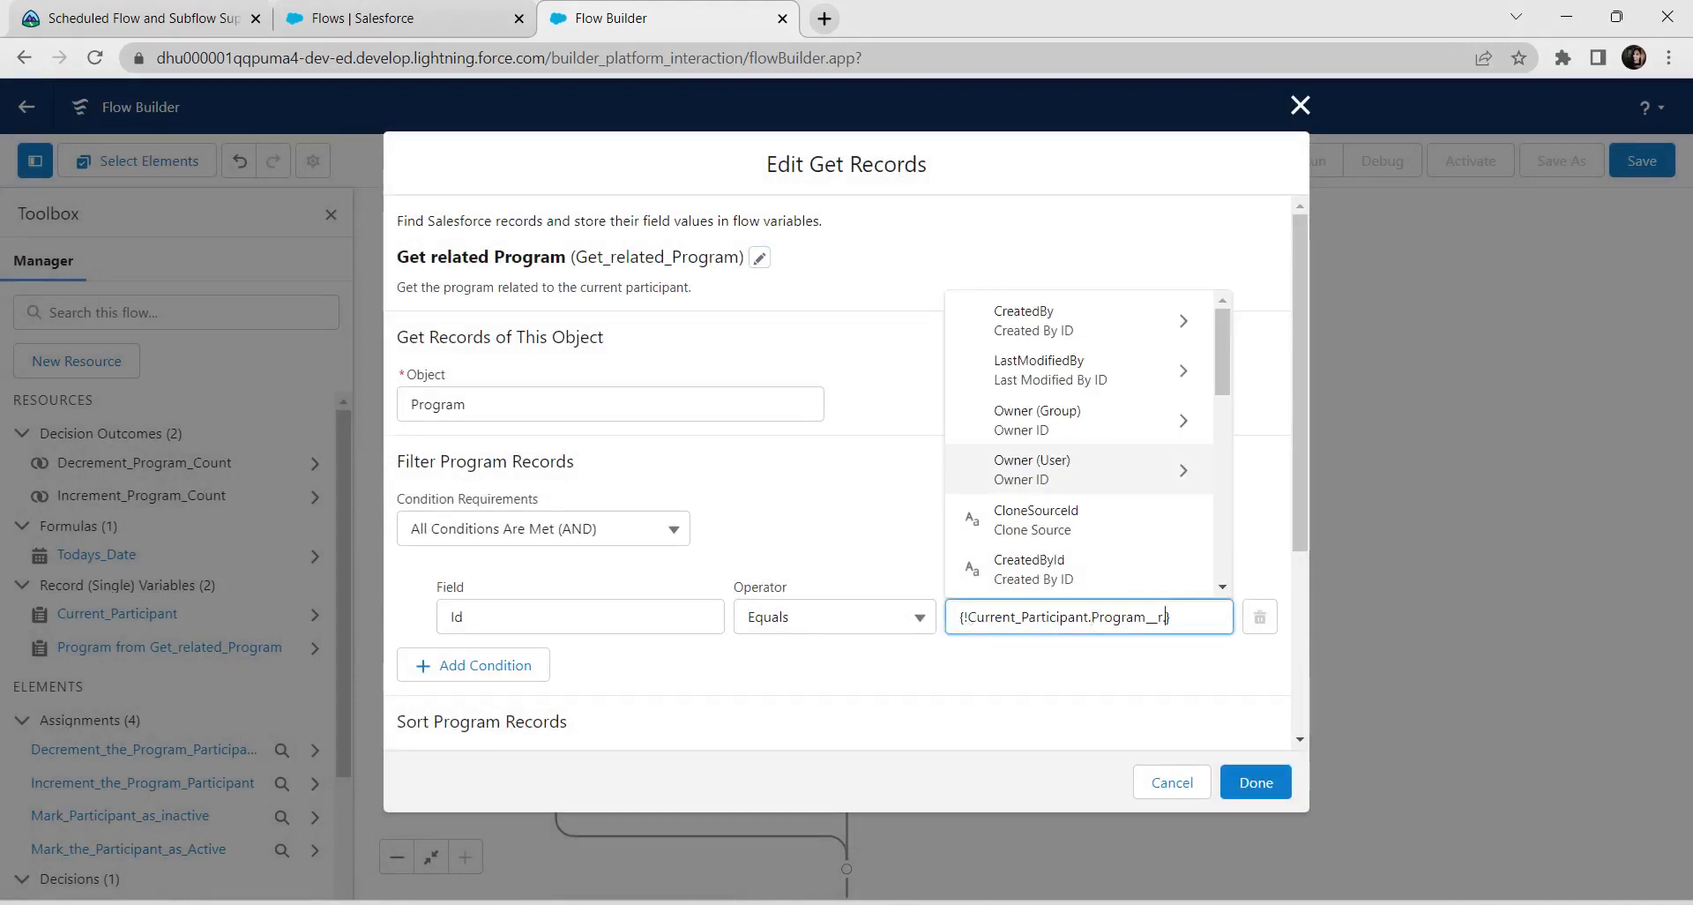
scroll(1068, 474, "down", 1)
scroll(1085, 406, "down", 4)
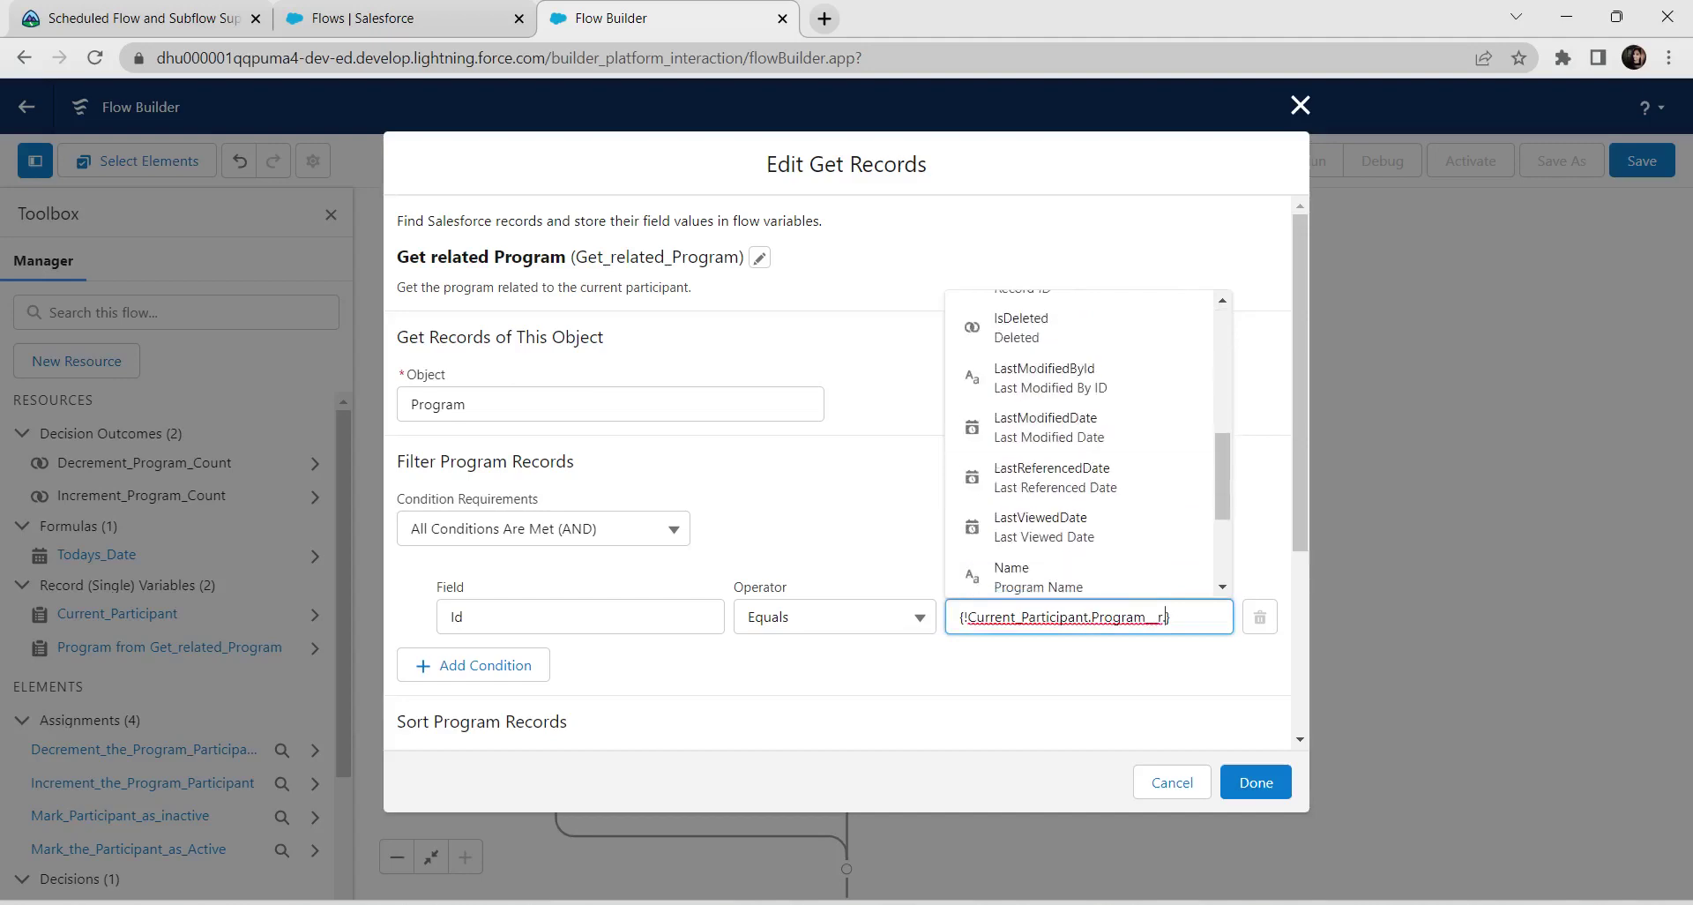
scroll(1085, 441, "down", 1)
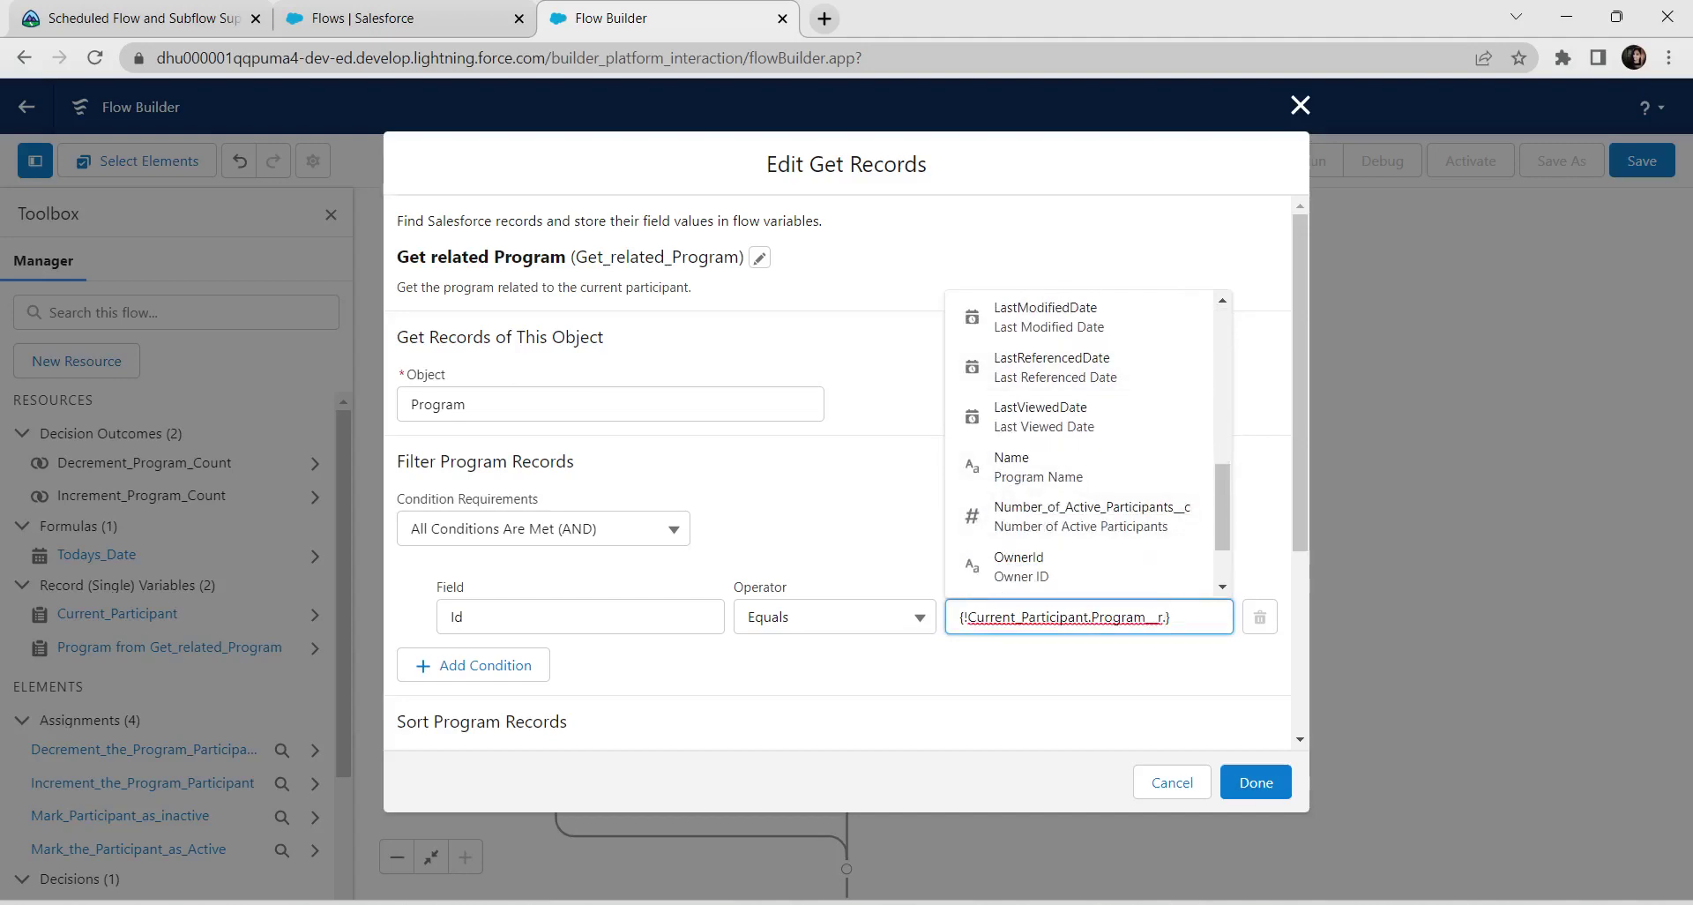
left_click(1041, 674)
Extend the Id filter value to the related program's Record ID and save the flow as Program Count and Participant Status - Subflow.
left_click(1055, 617)
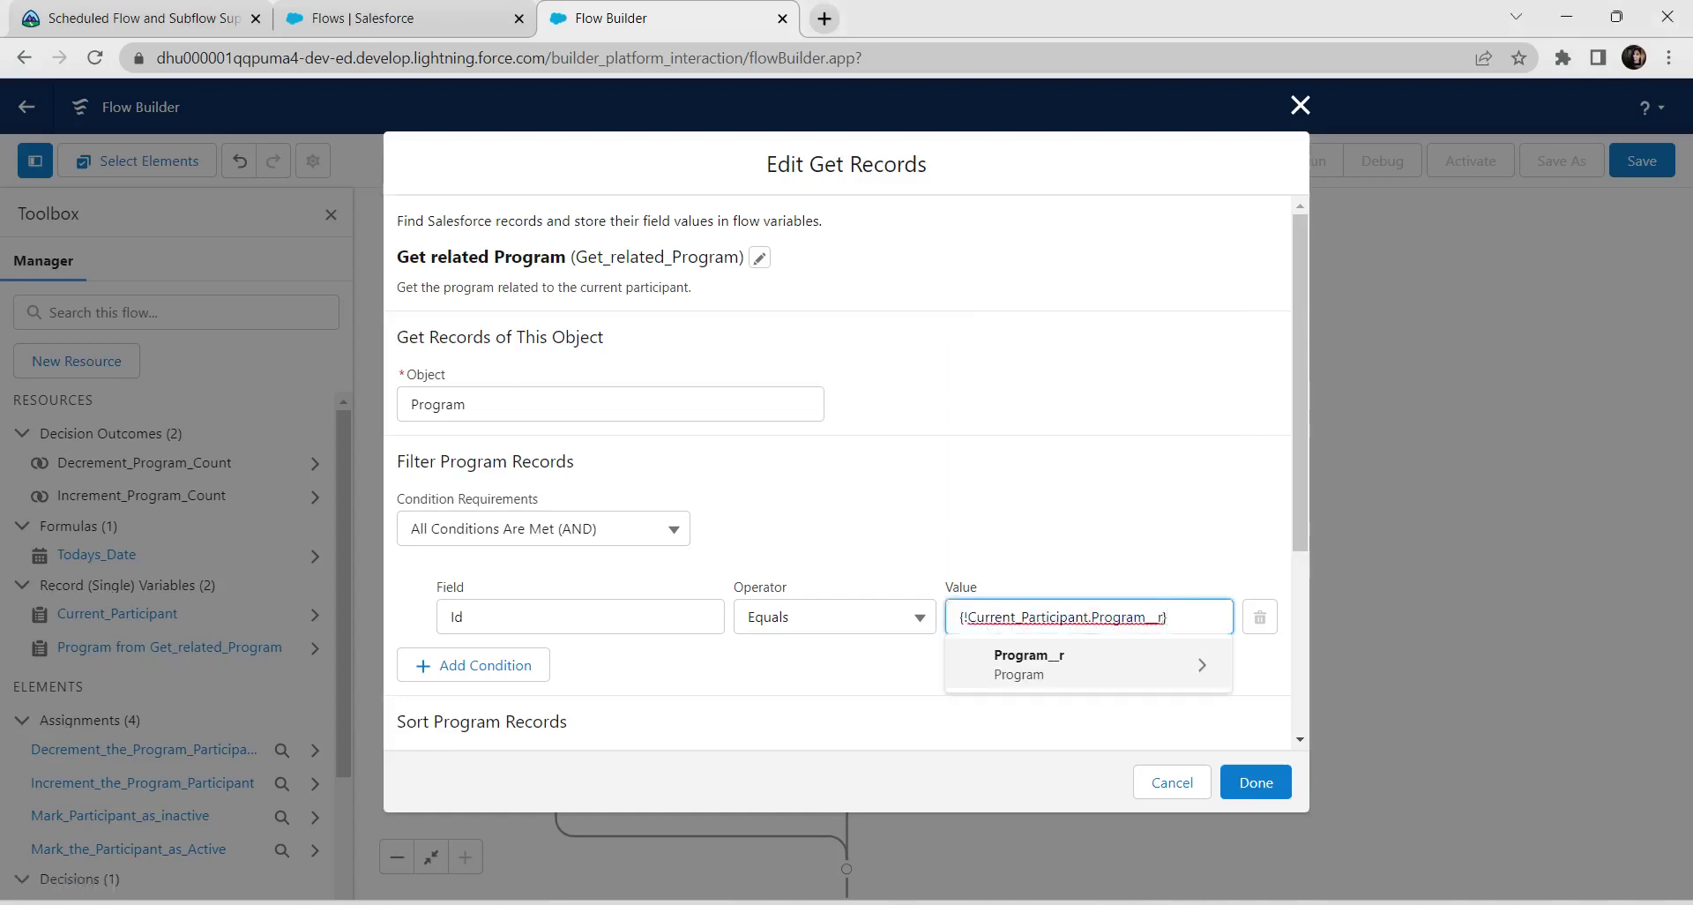
type(".")
scroll(1085, 441, "down", 2)
scroll(1006, 411, "down", 2)
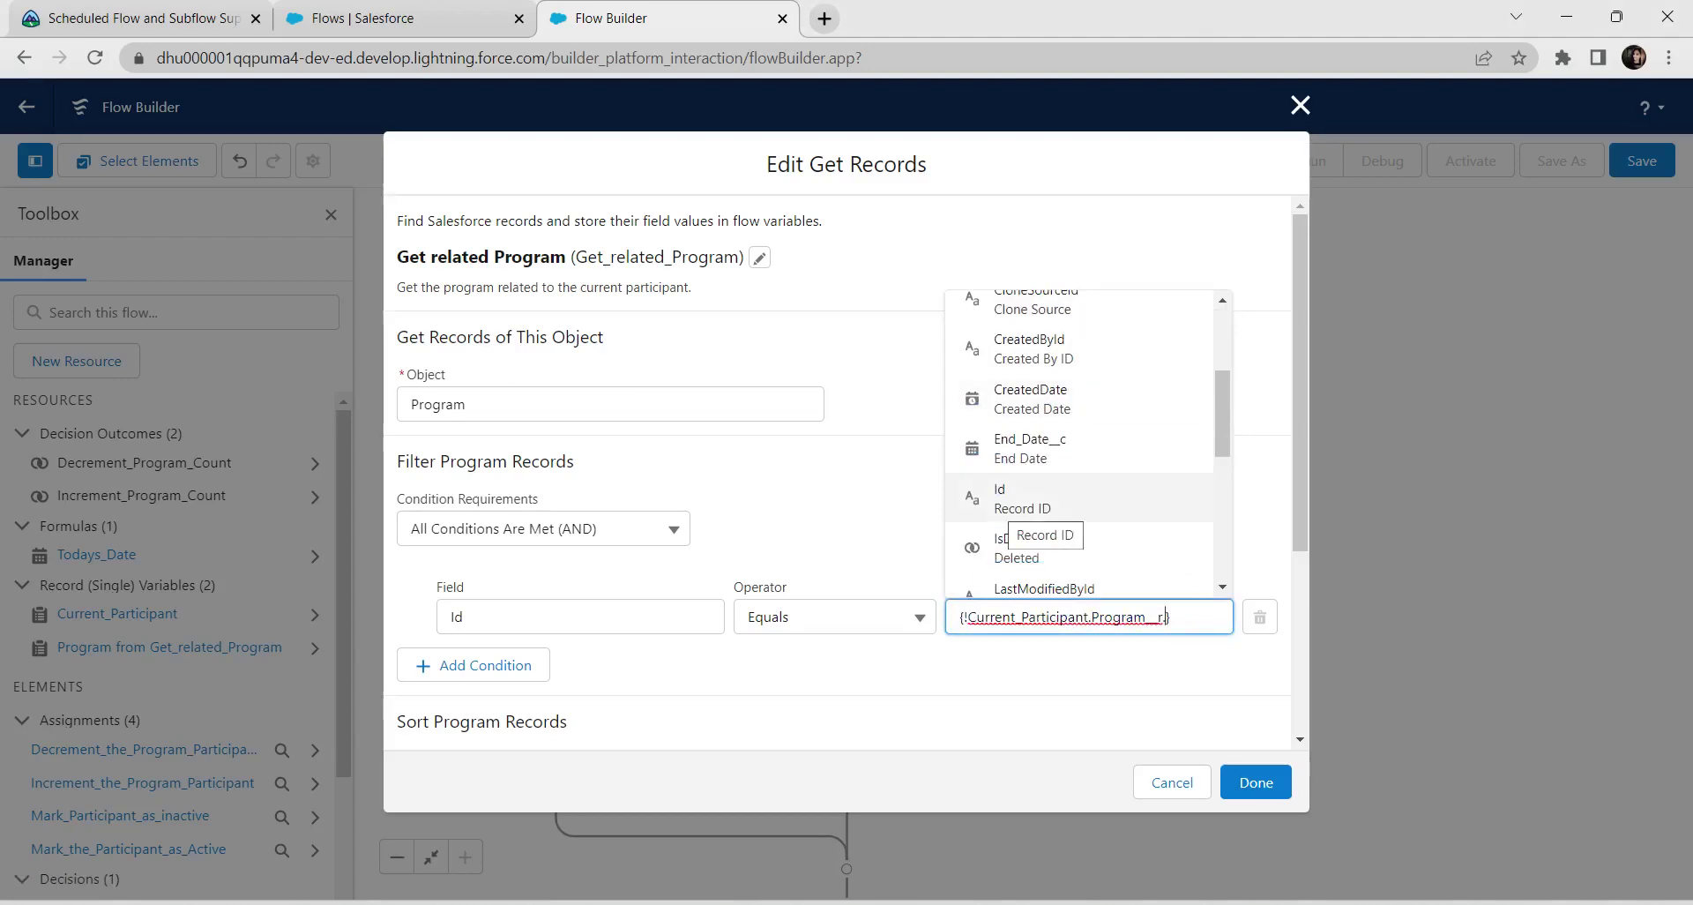
left_click(1014, 501)
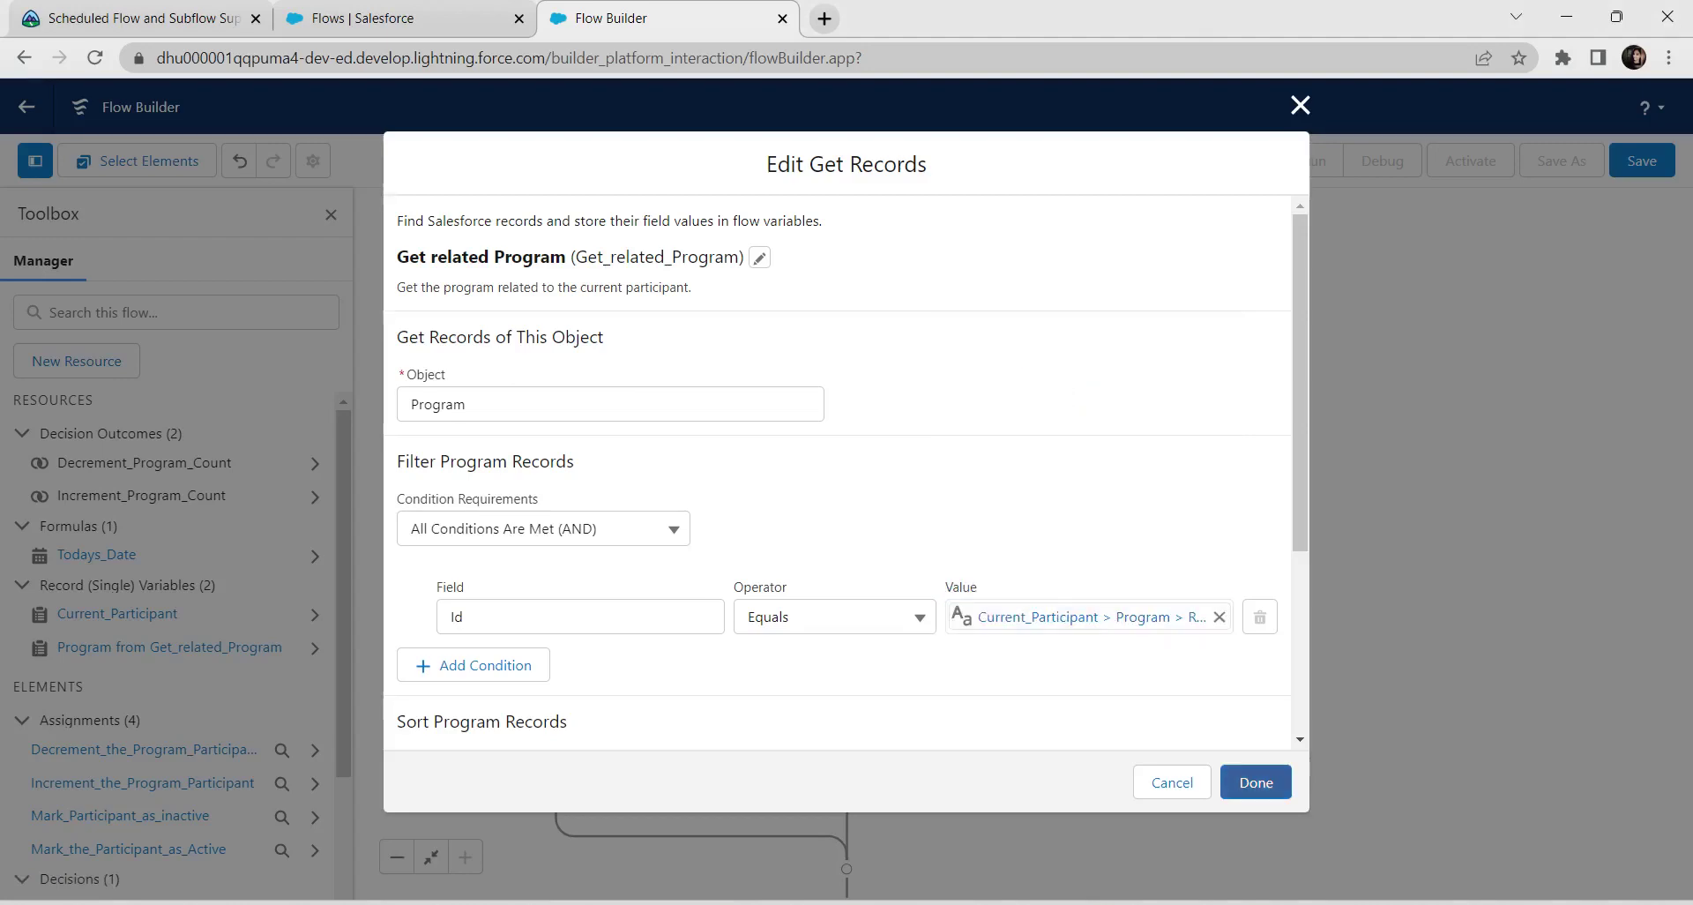
left_click(1256, 782)
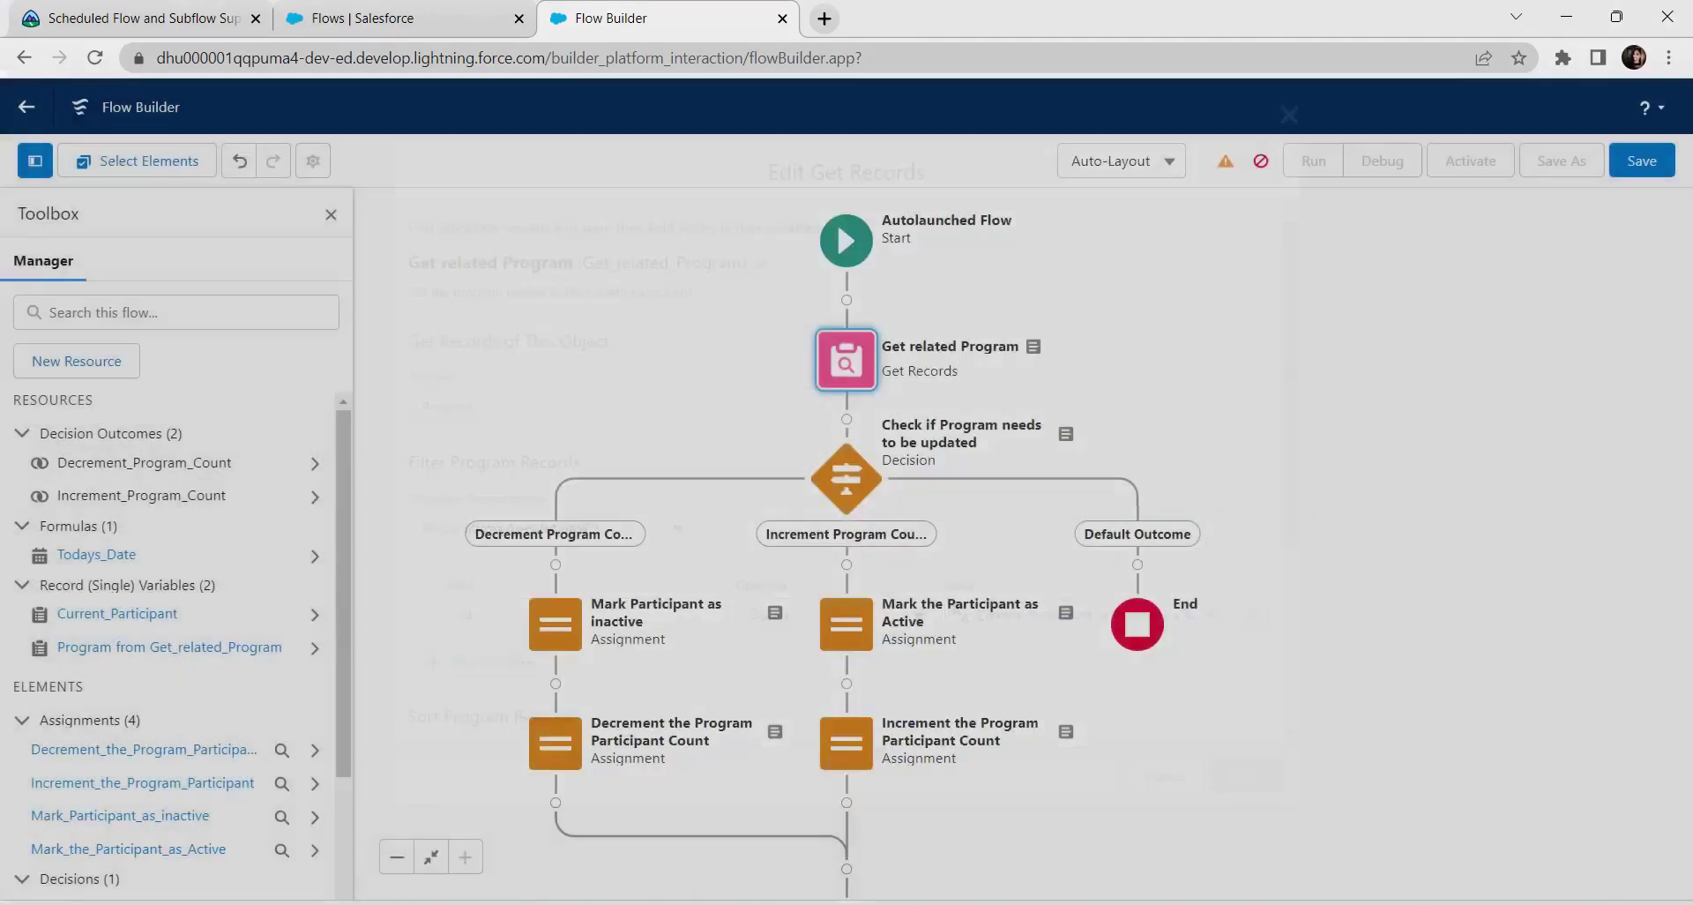
left_click(1643, 160)
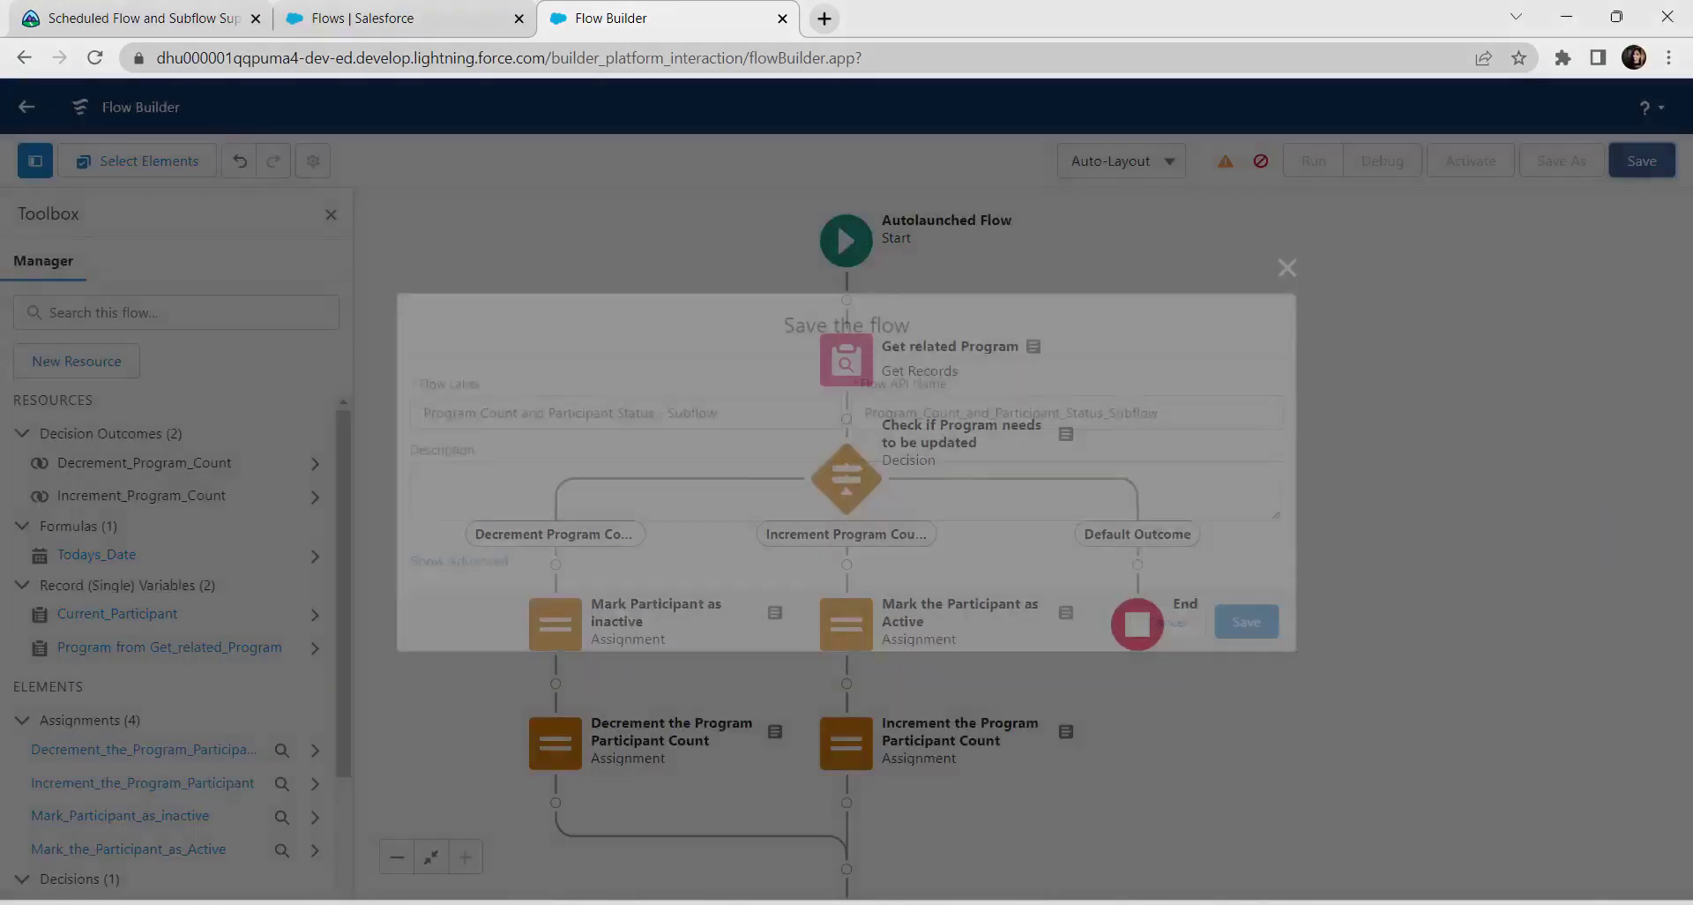
left_click(1259, 625)
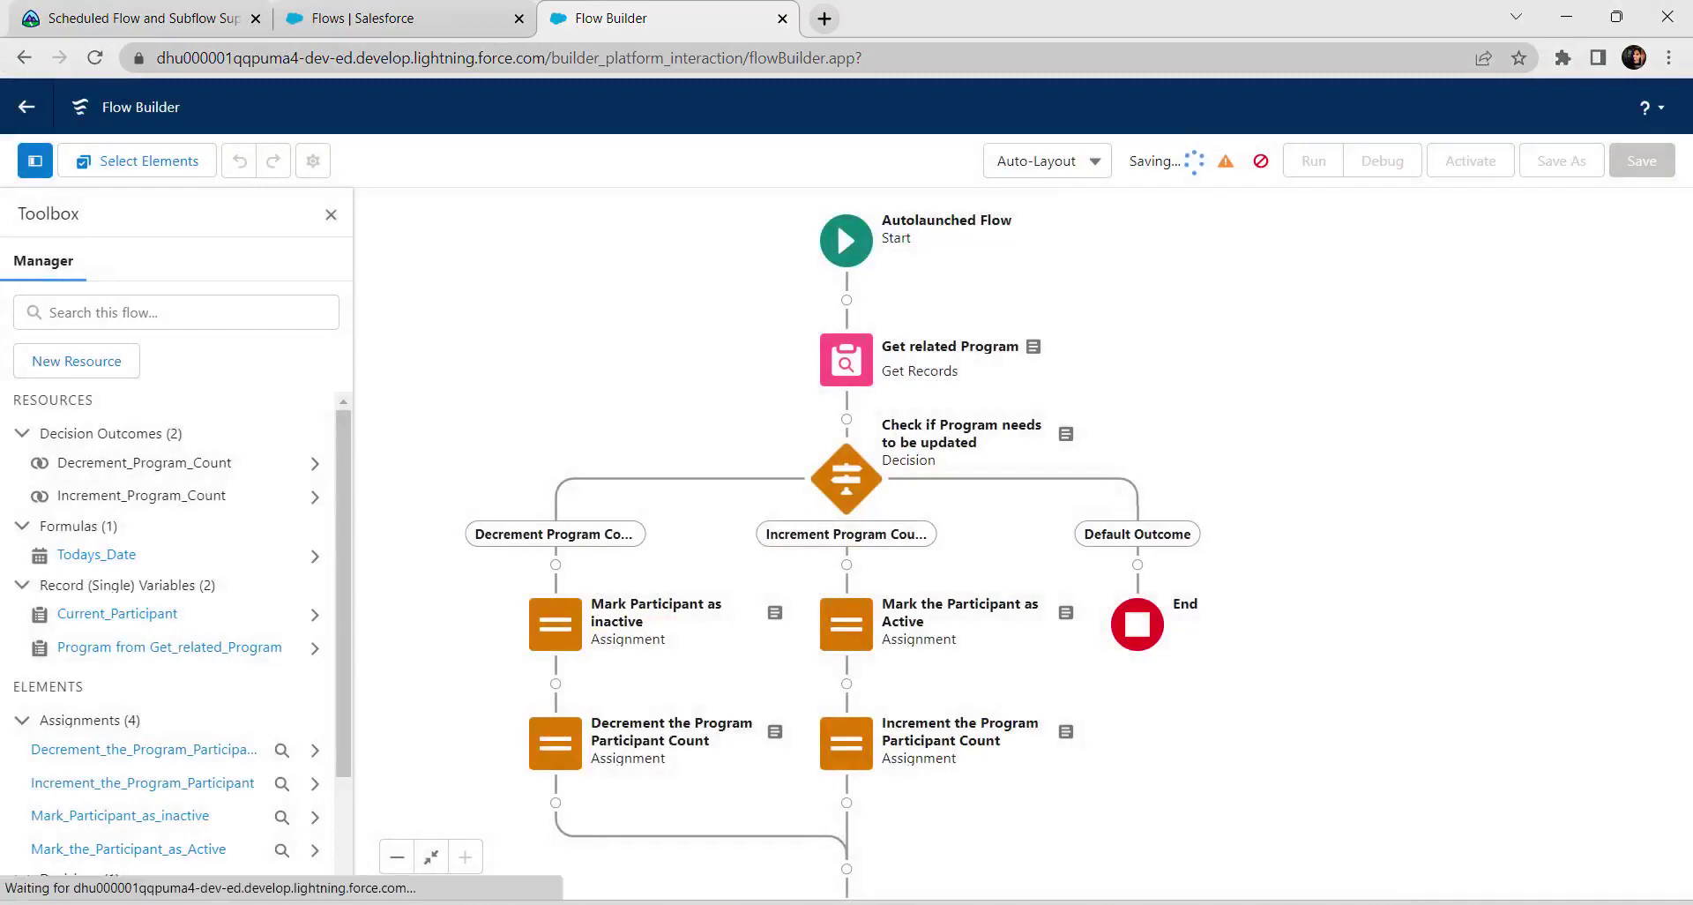
Open Weekly Program Participant Check from the Salesforce flow list and delete its Check if Program needs to be updated decision with all paths.
left_click(379, 17)
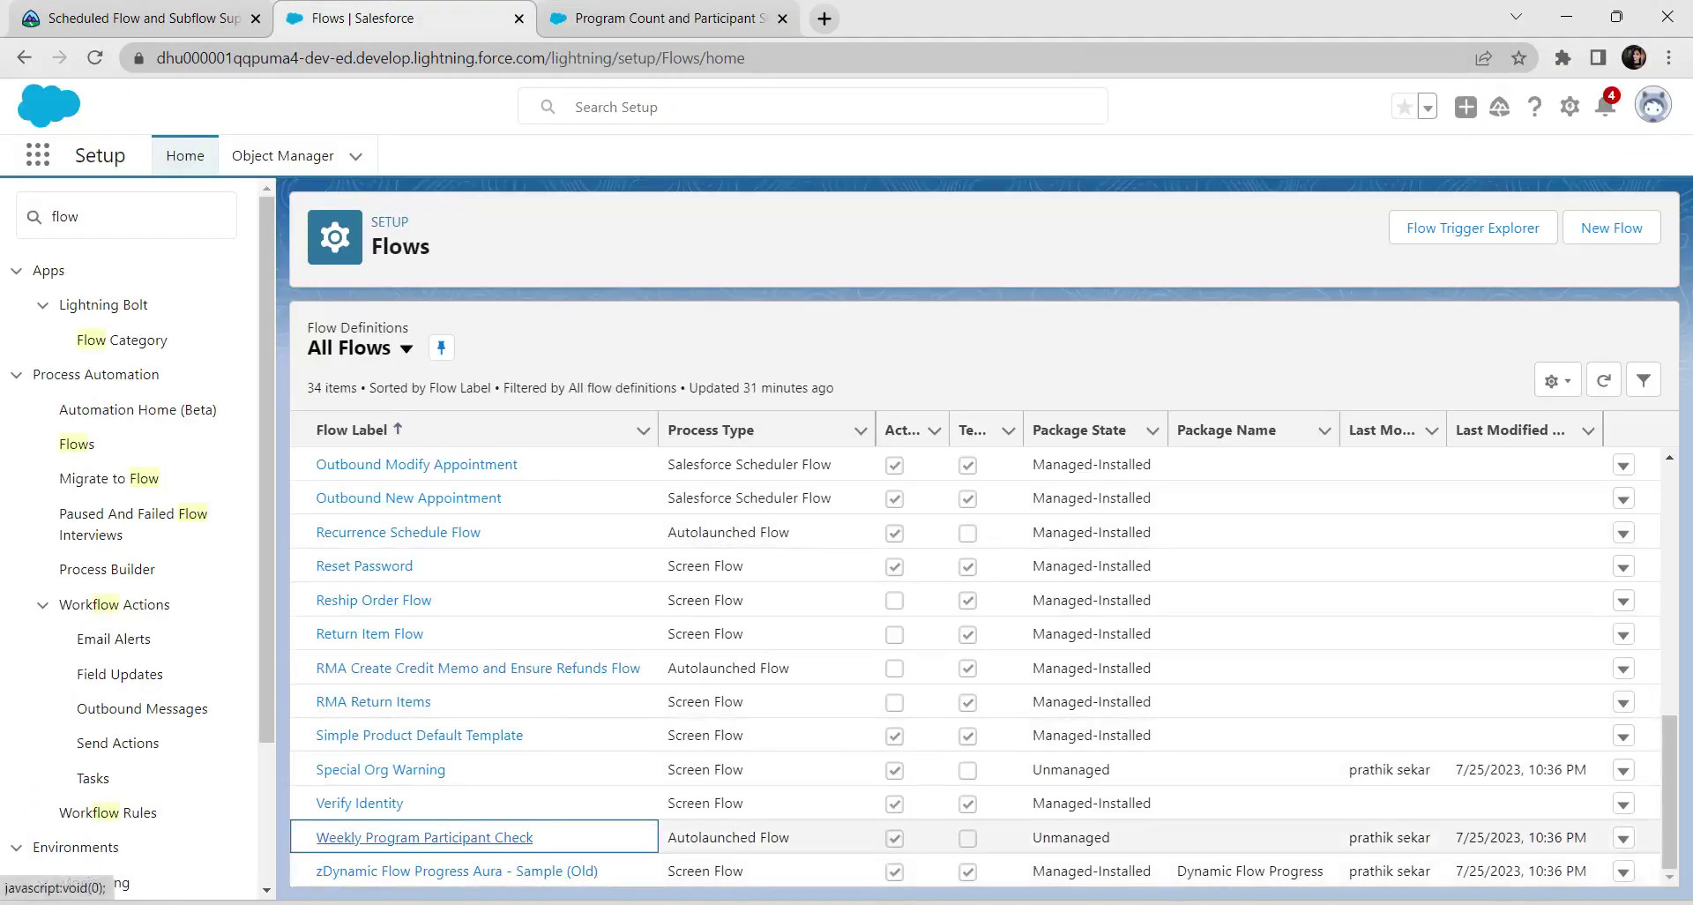
left_click(424, 837)
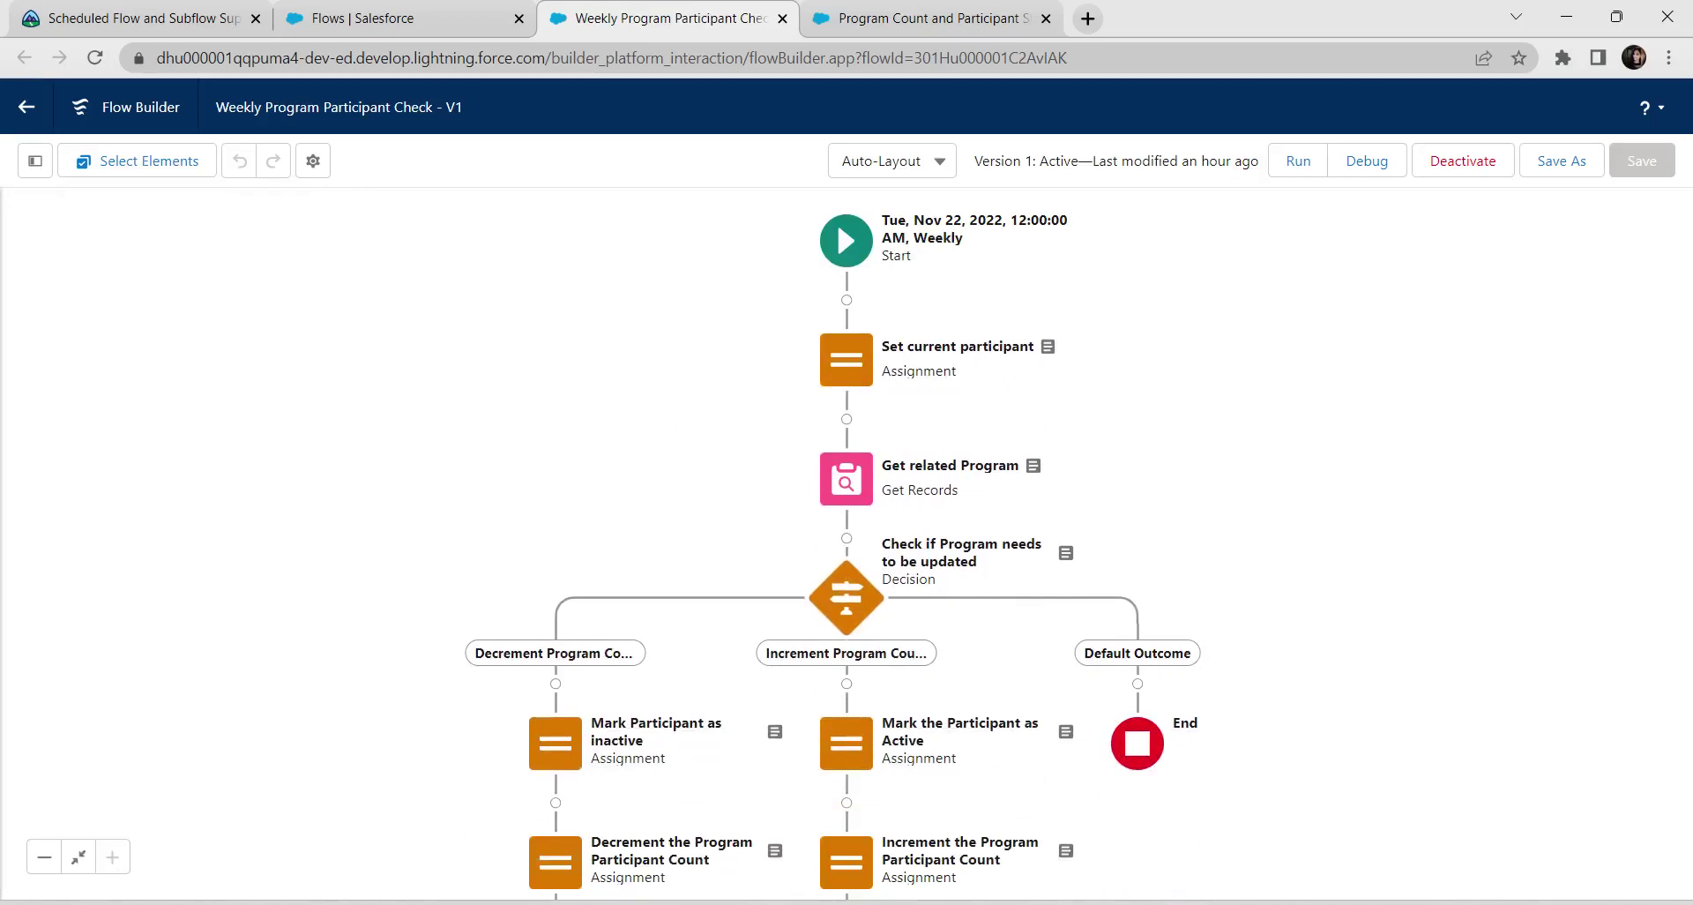
left_click(847, 598)
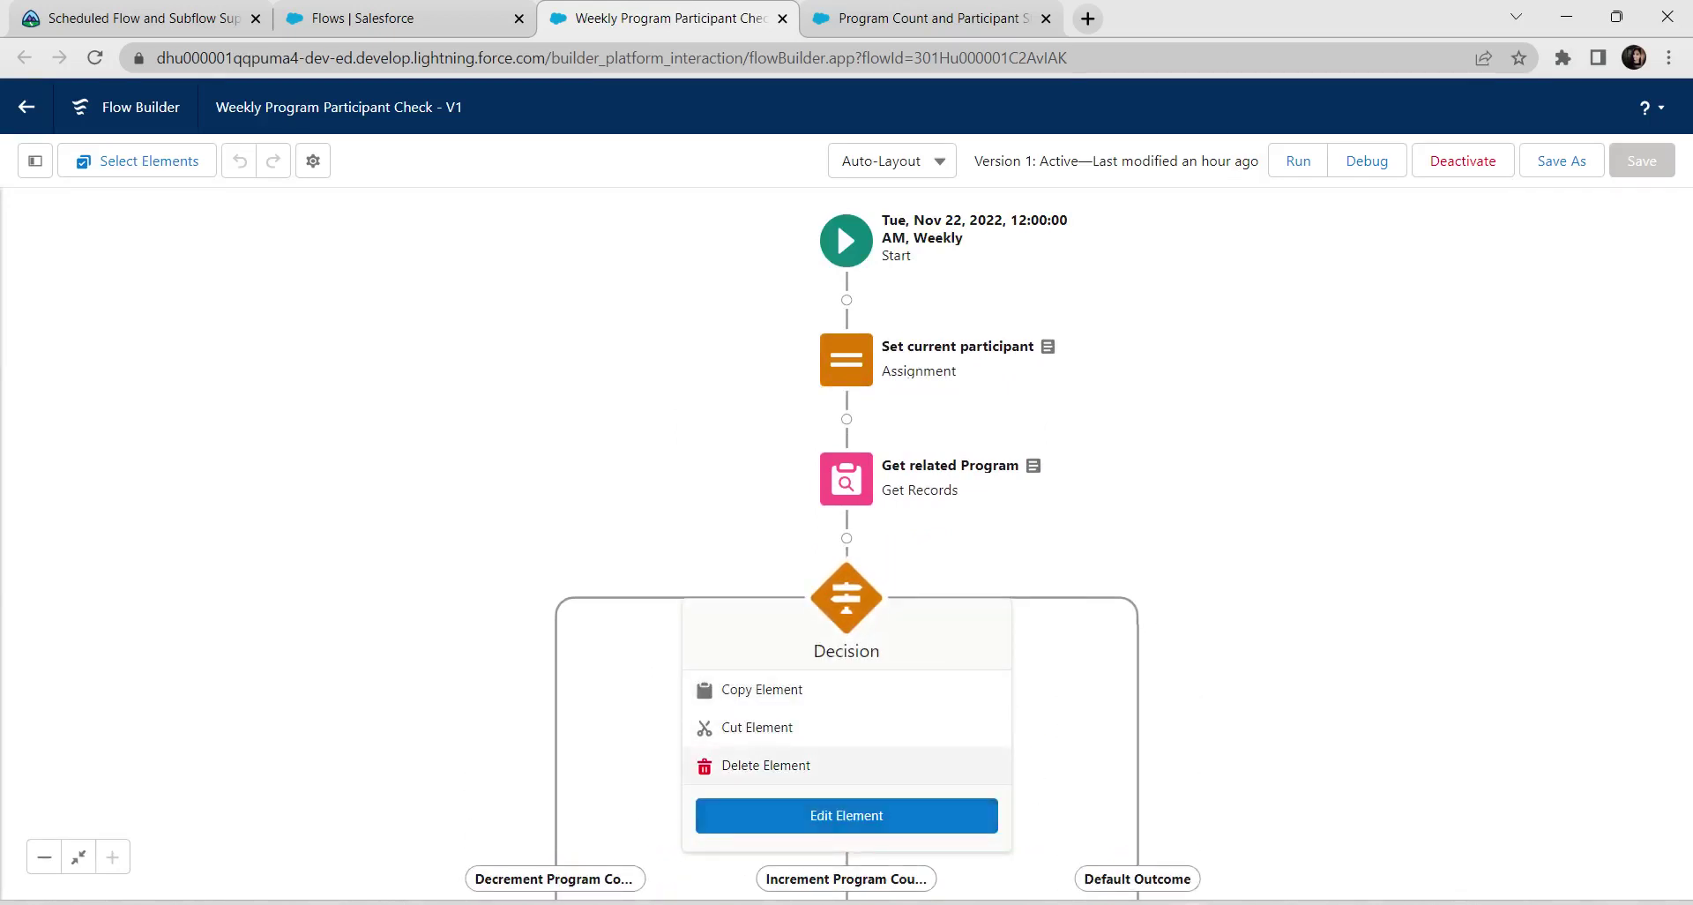
left_click(764, 765)
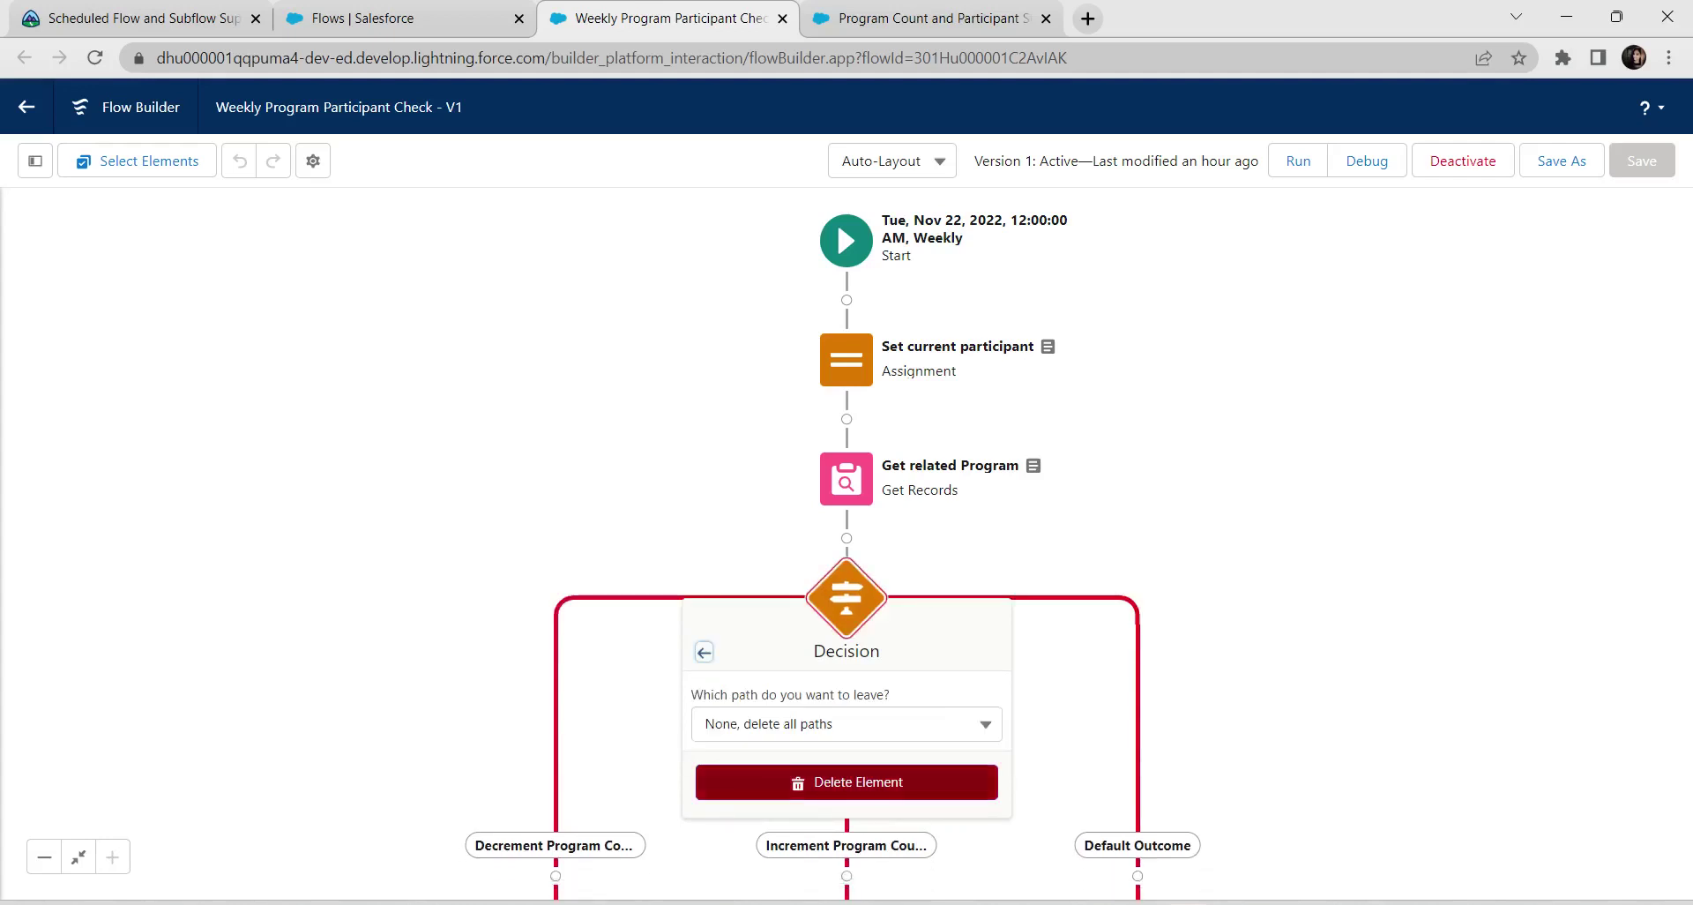
left_click(764, 781)
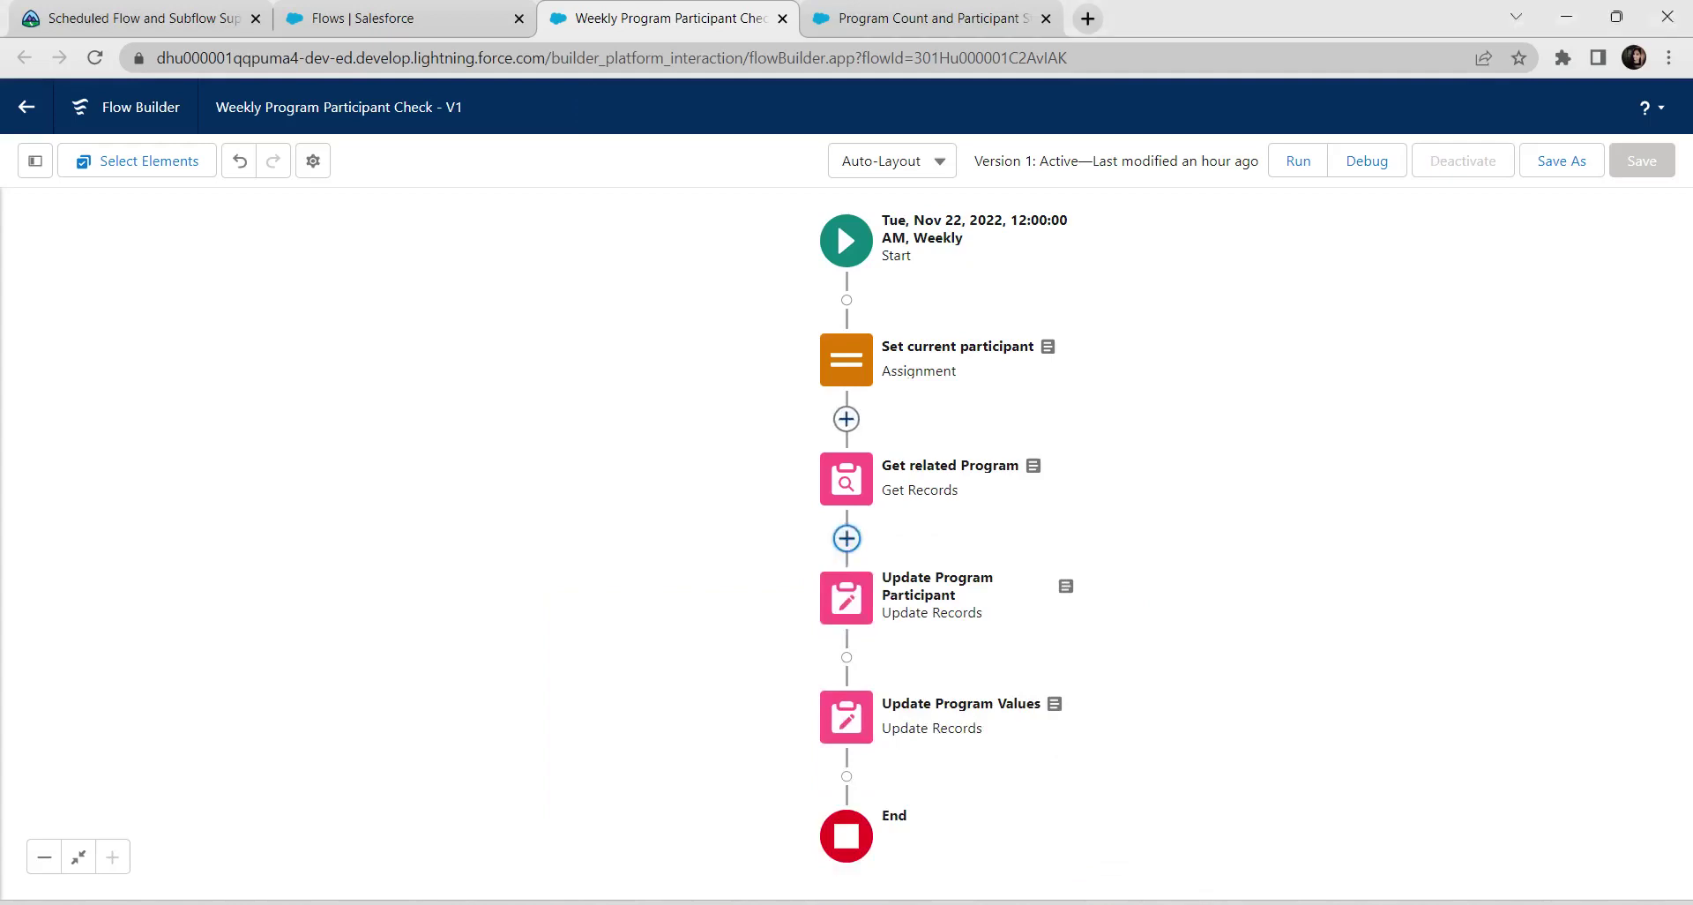
Add a subflow after Set current participant that references Program Count and Participant Status - Subflow, using the same name as its label.
left_click(847, 419)
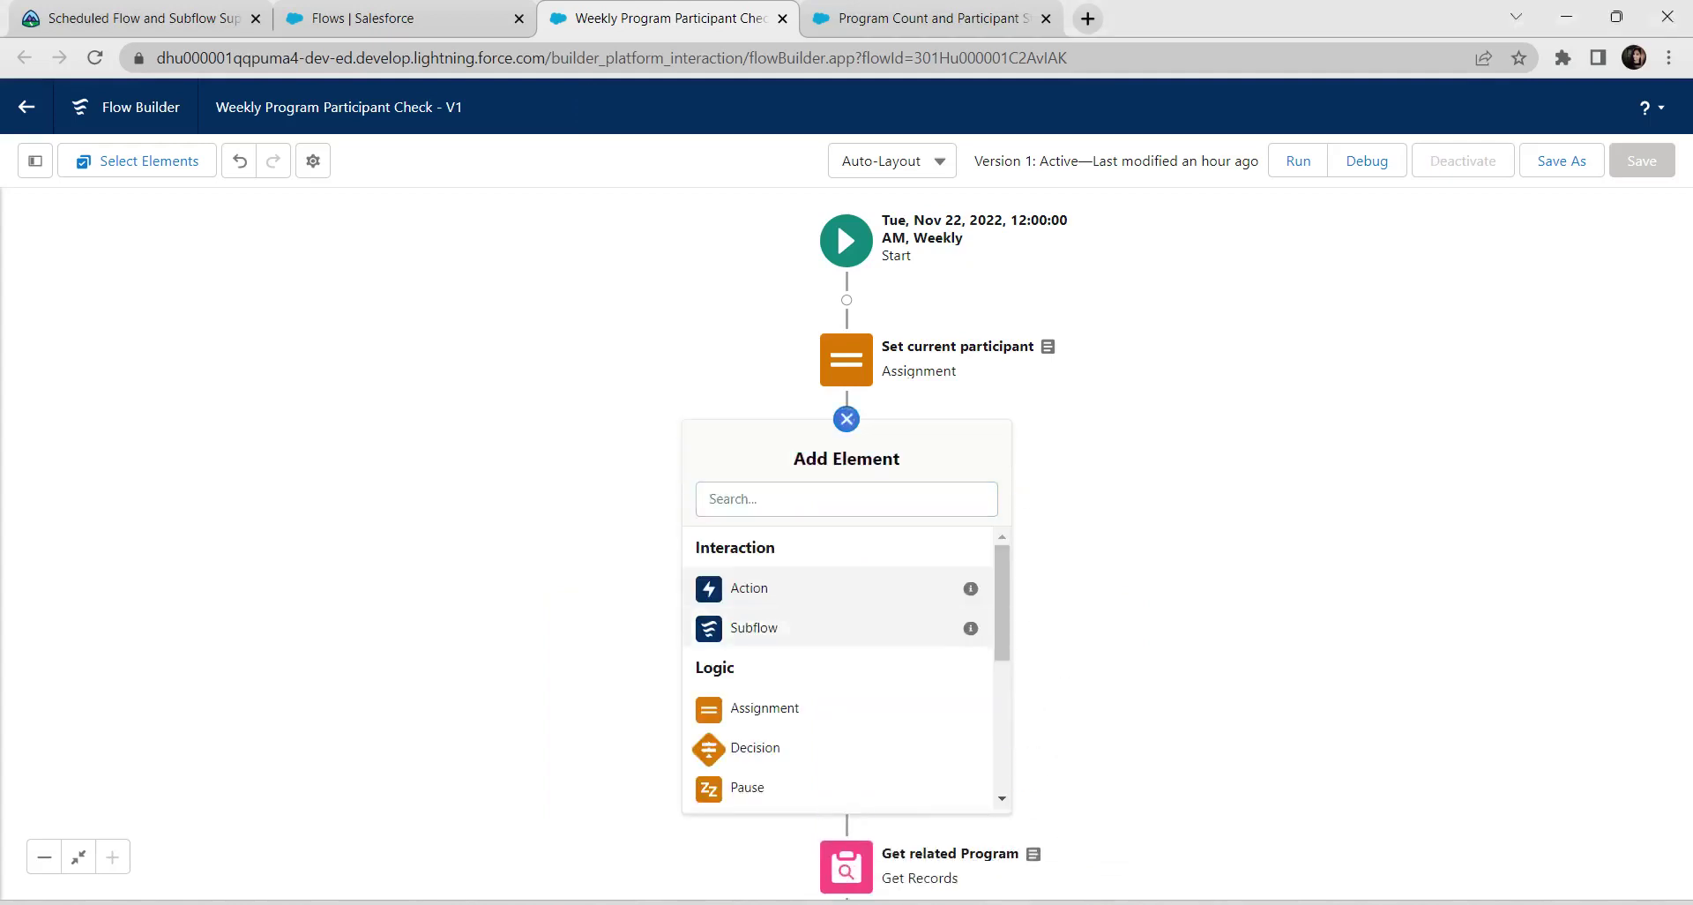
left_click(754, 627)
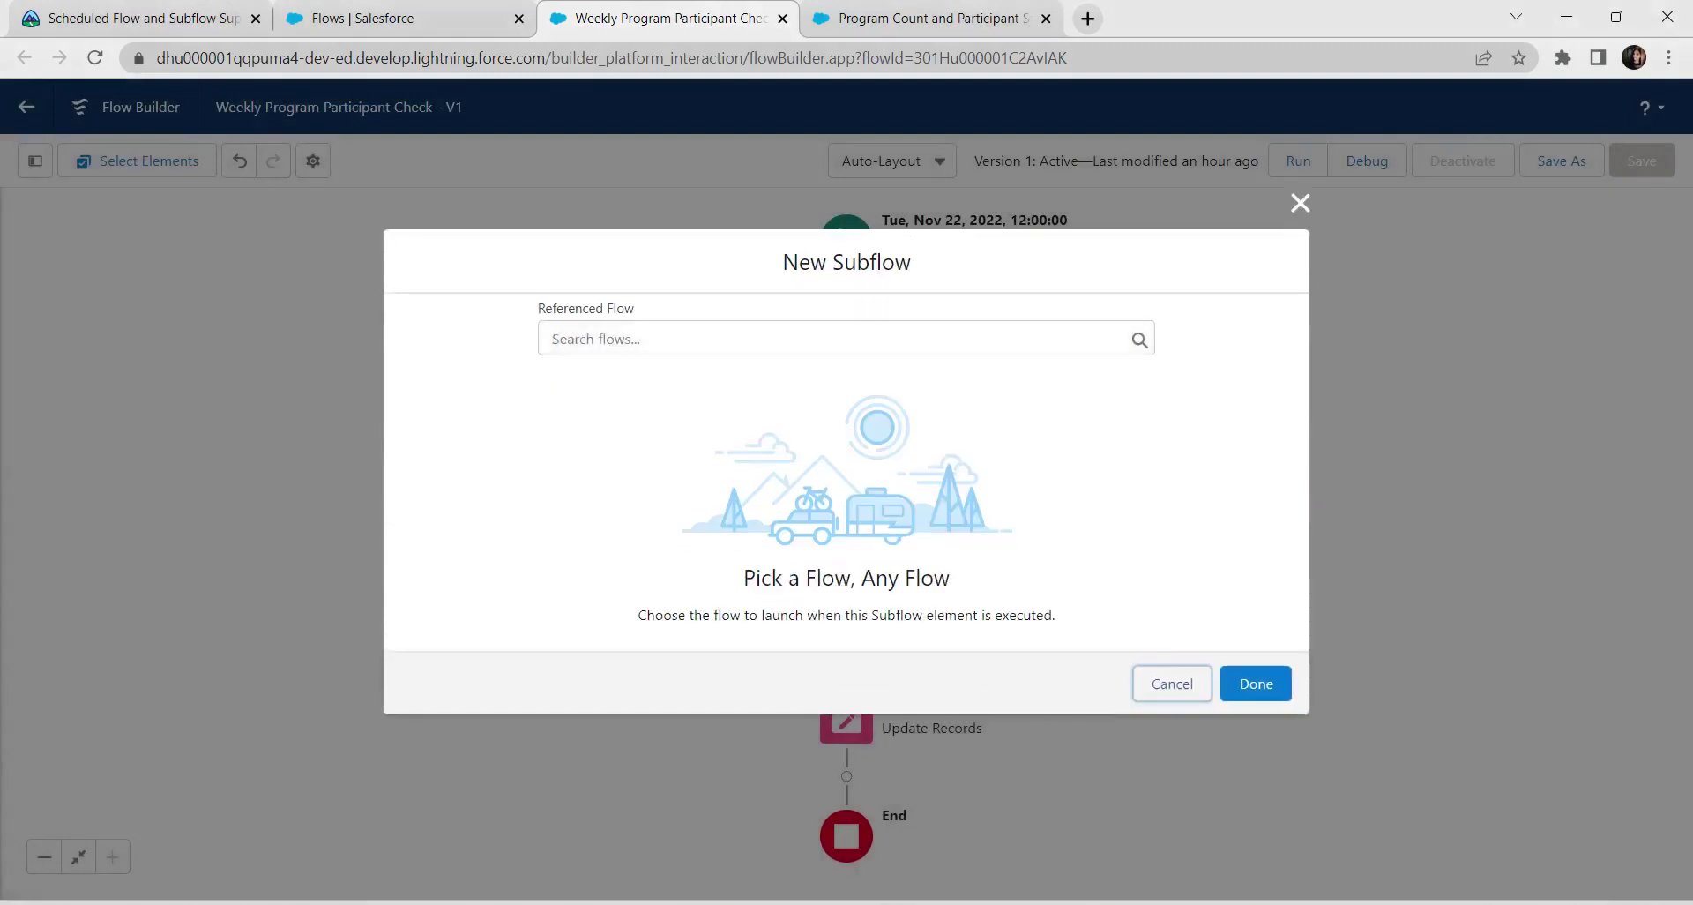
left_click(847, 338)
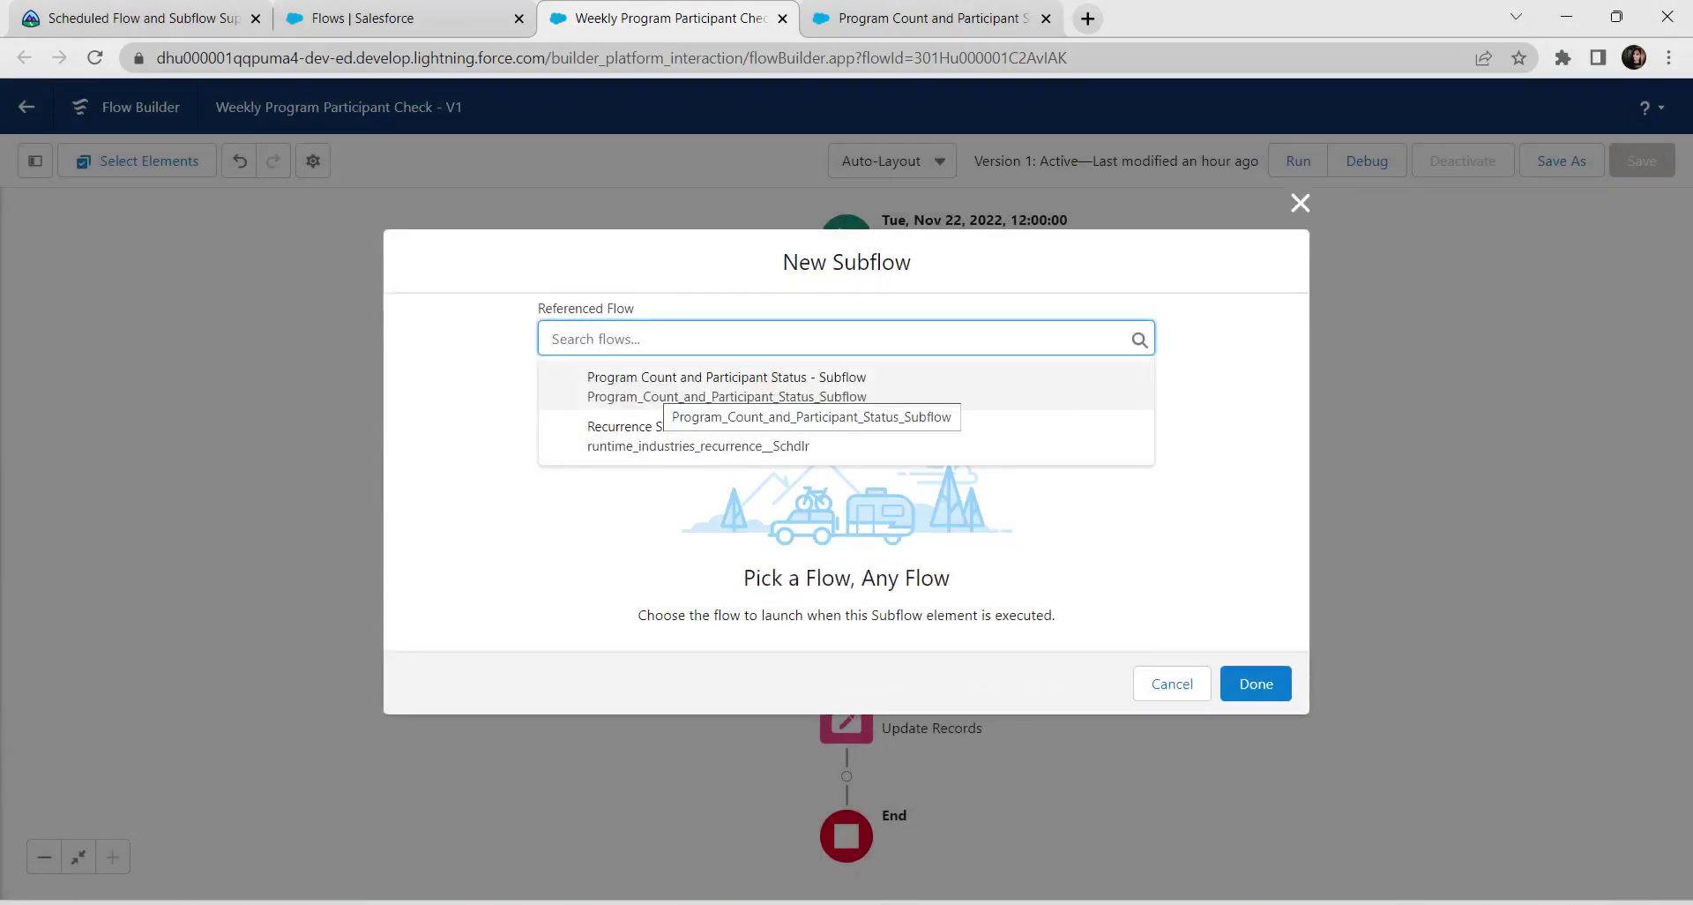
left_click(661, 388)
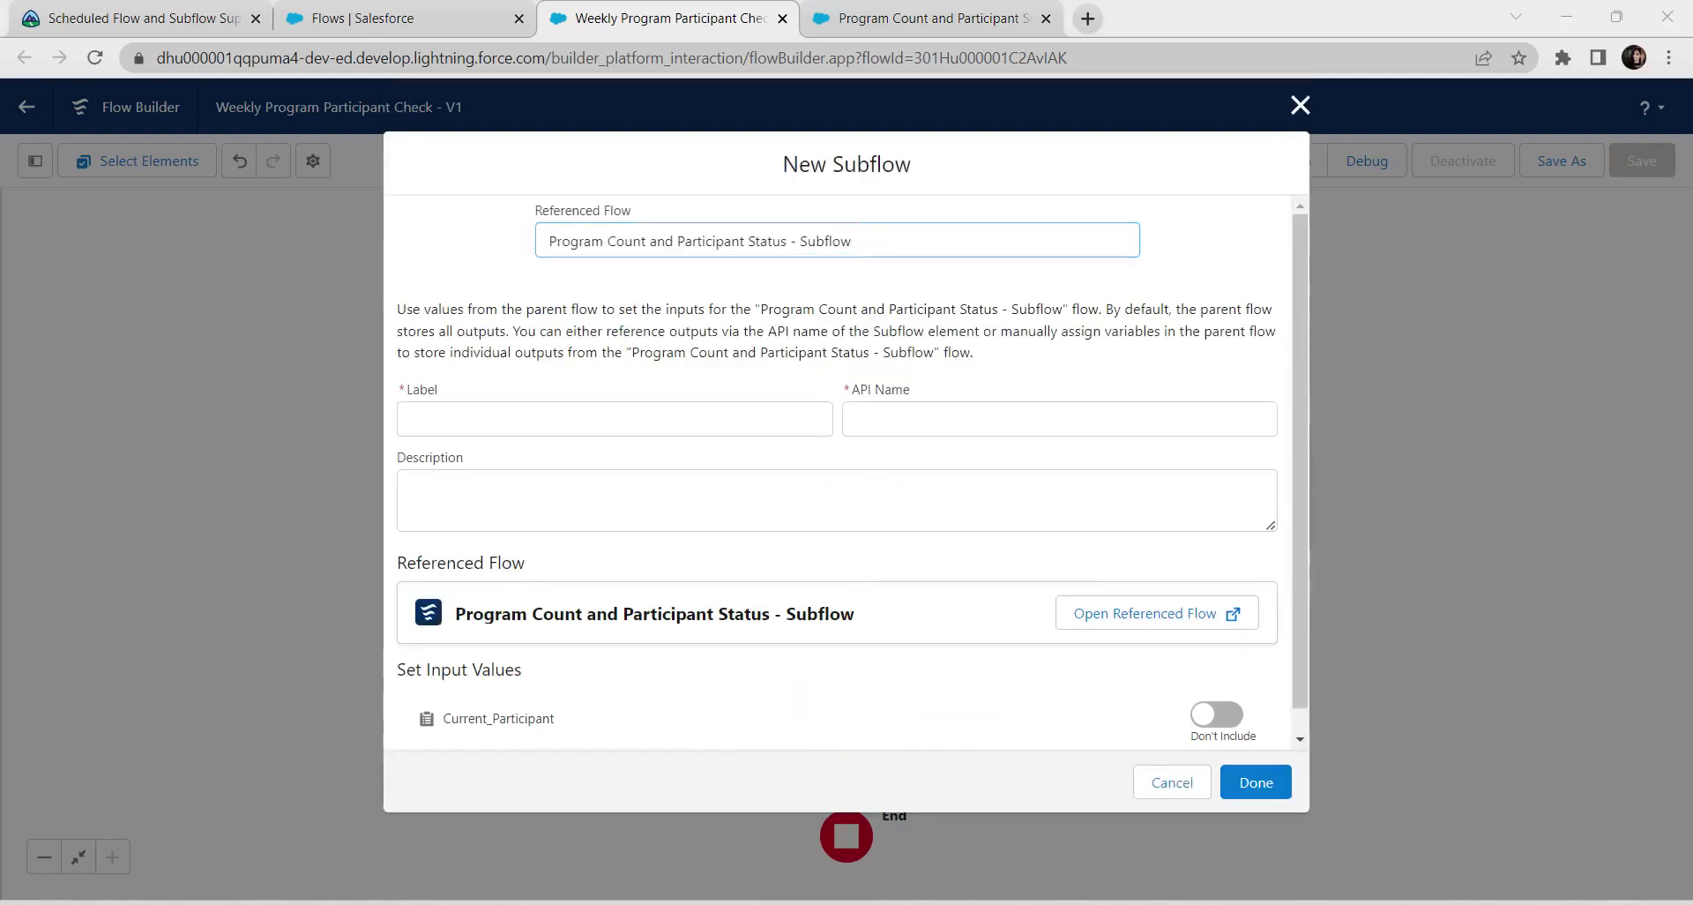
left_click(615, 420)
type("Program Count and Participant Status - Subflow")
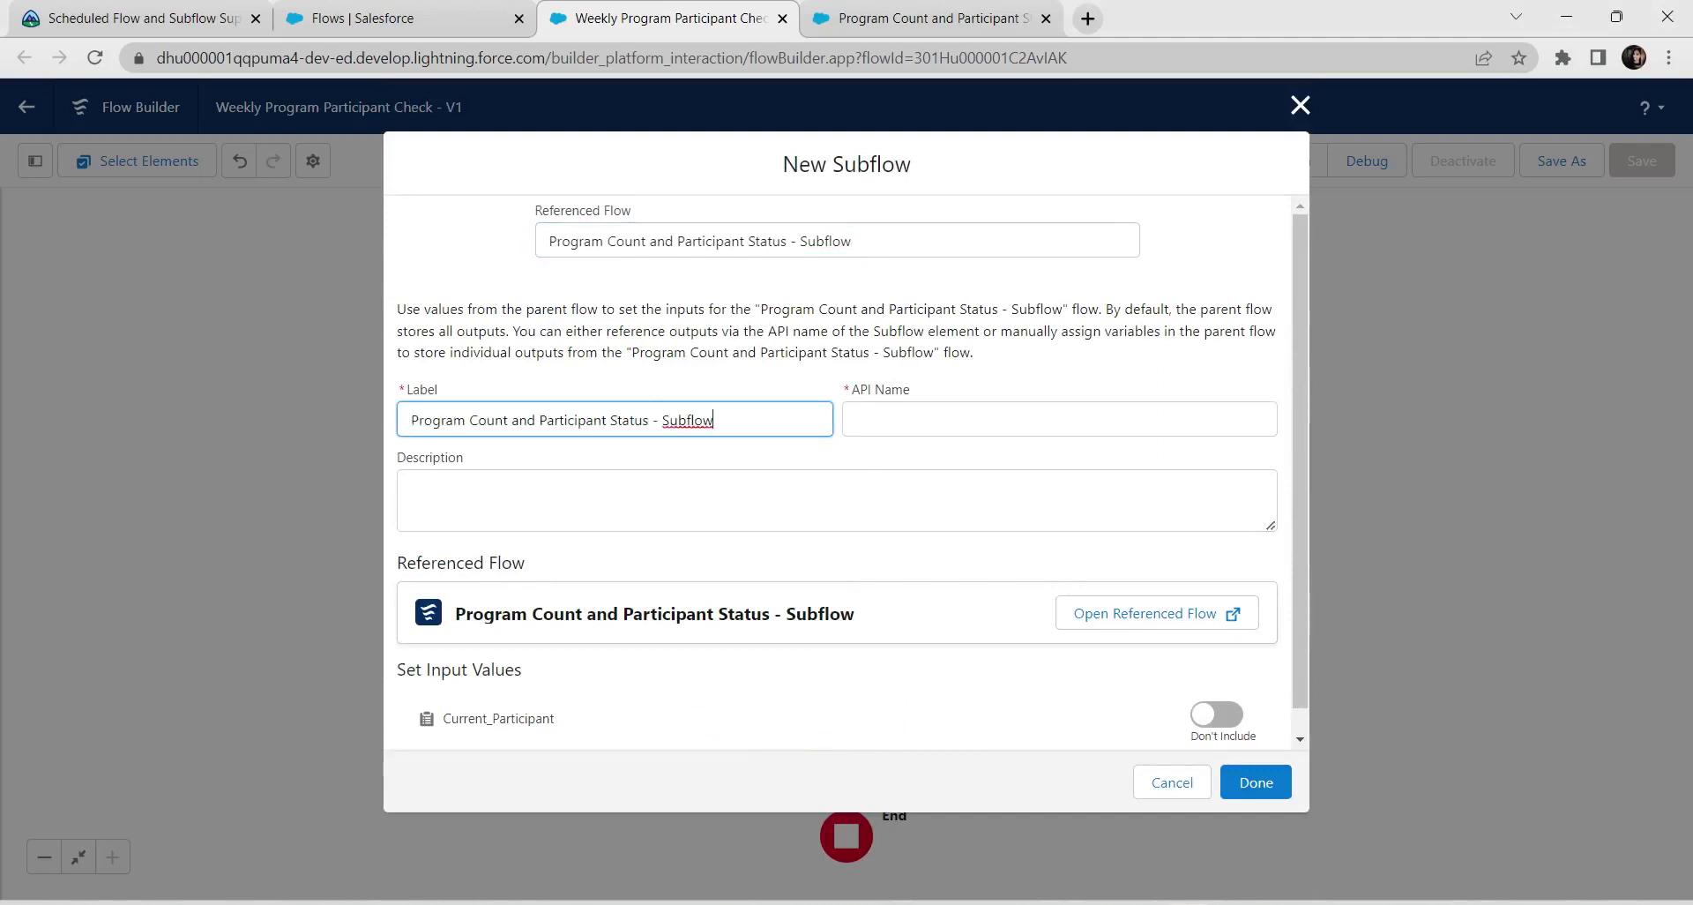
left_click(837, 500)
scroll(837, 500, "down", 1)
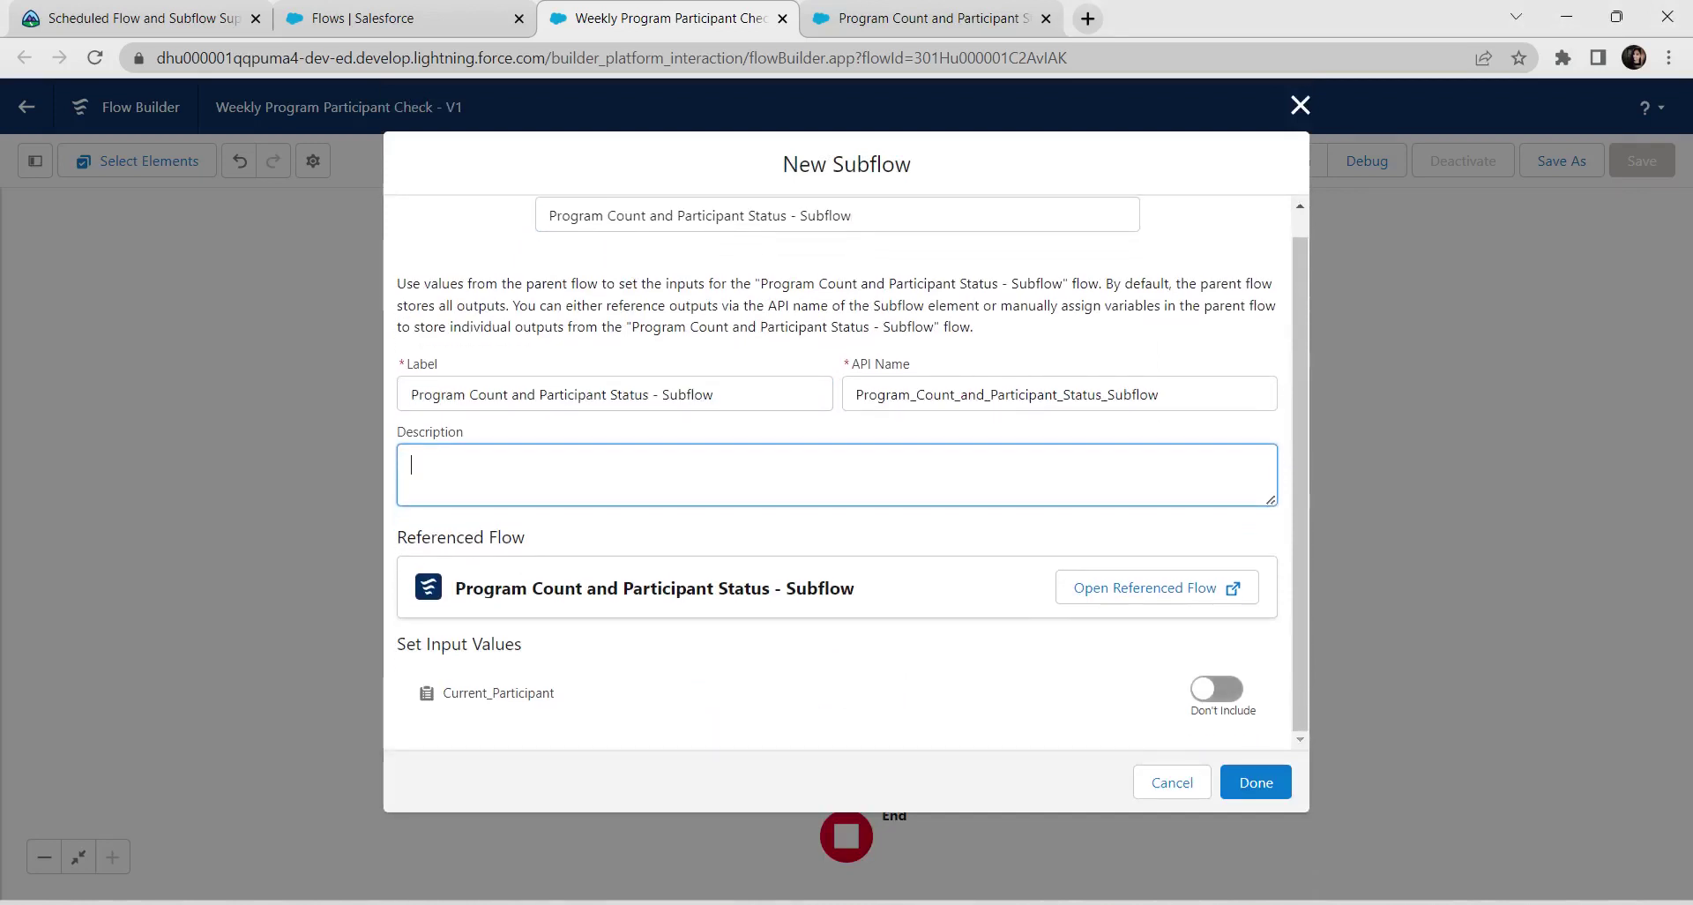
Include the subflow's Current_Participant input, set it to the parent flow's Current_Participant variable, and finish the subflow element.
left_click(1217, 689)
scroll(1217, 689, "down", 1)
left_click(564, 701)
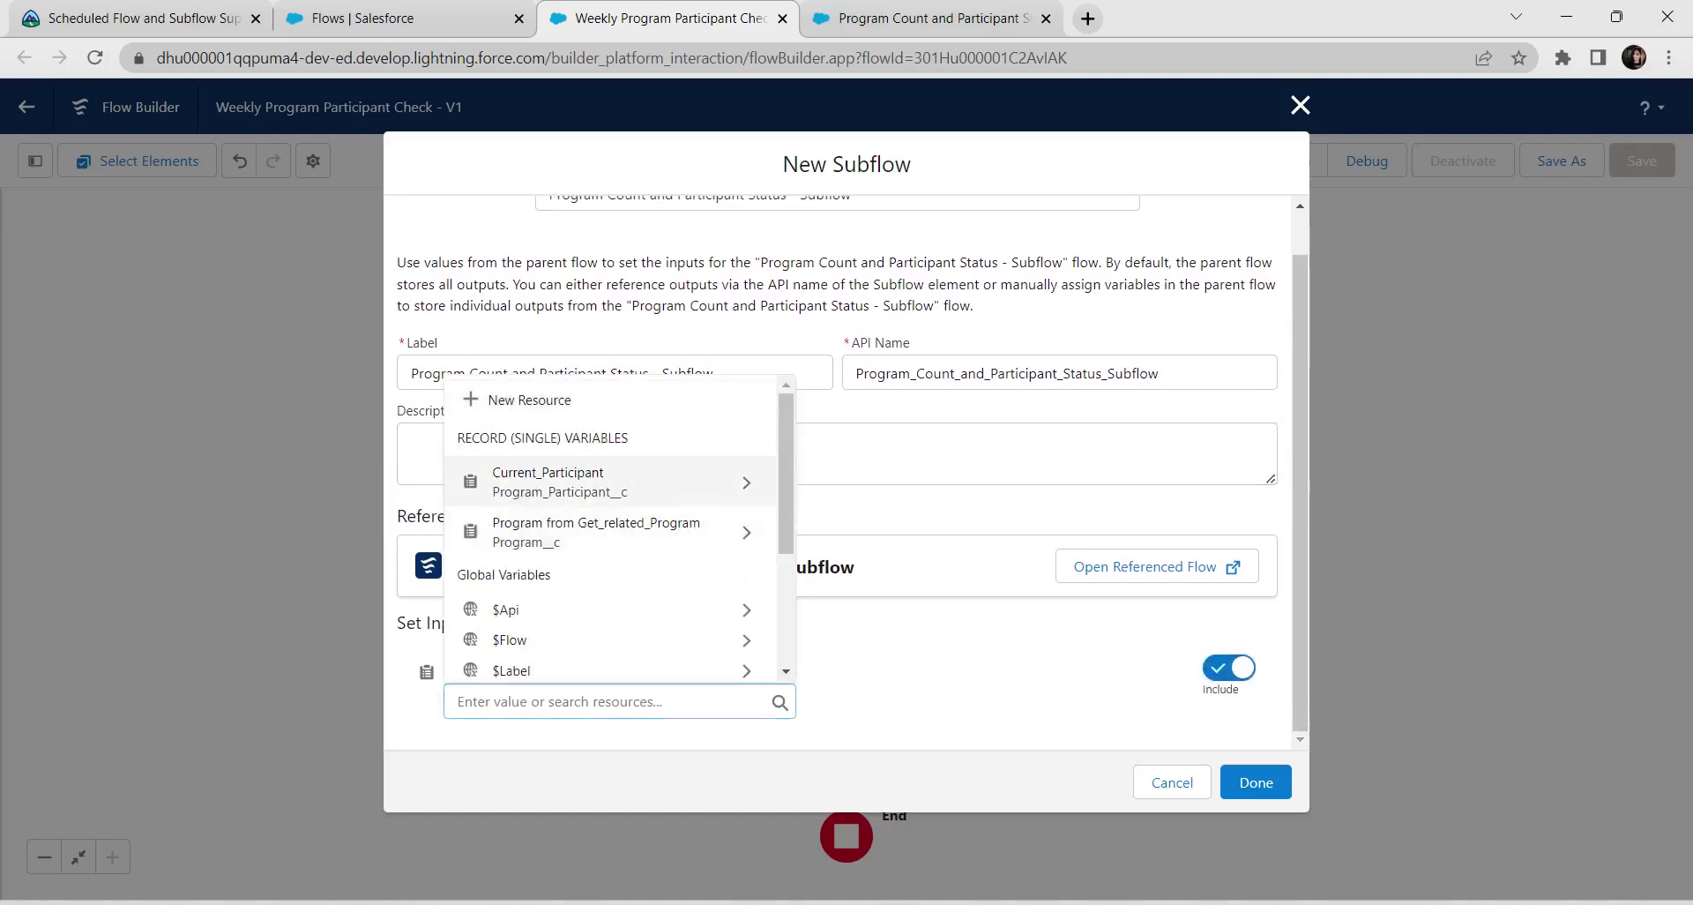
left_click(548, 482)
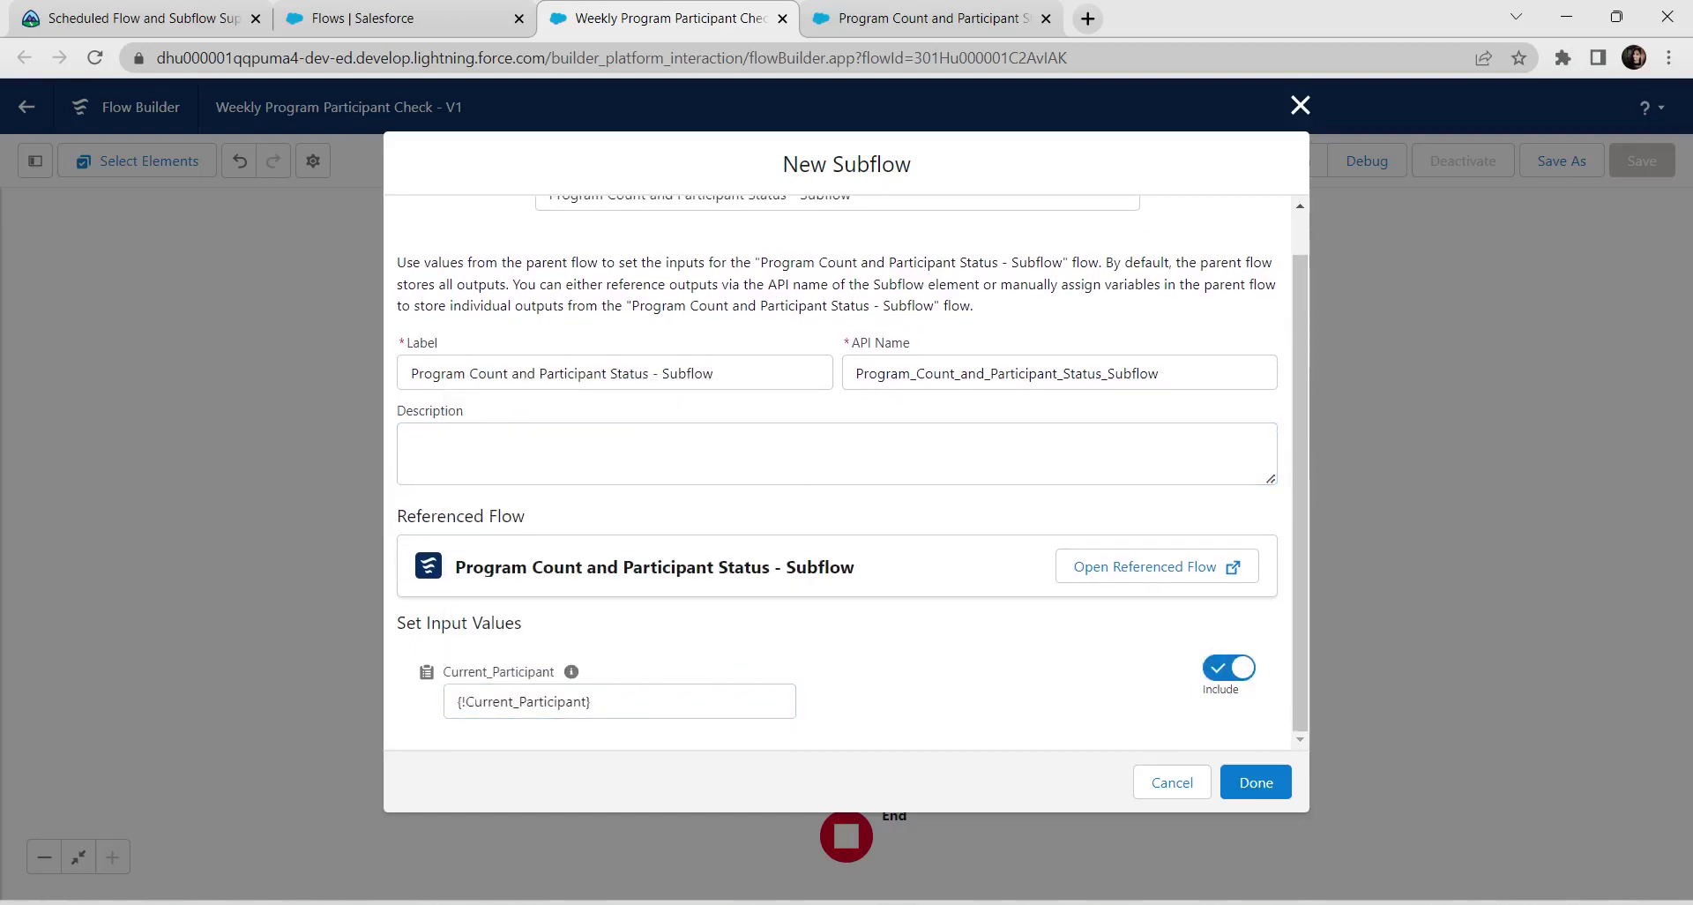
left_click(1256, 782)
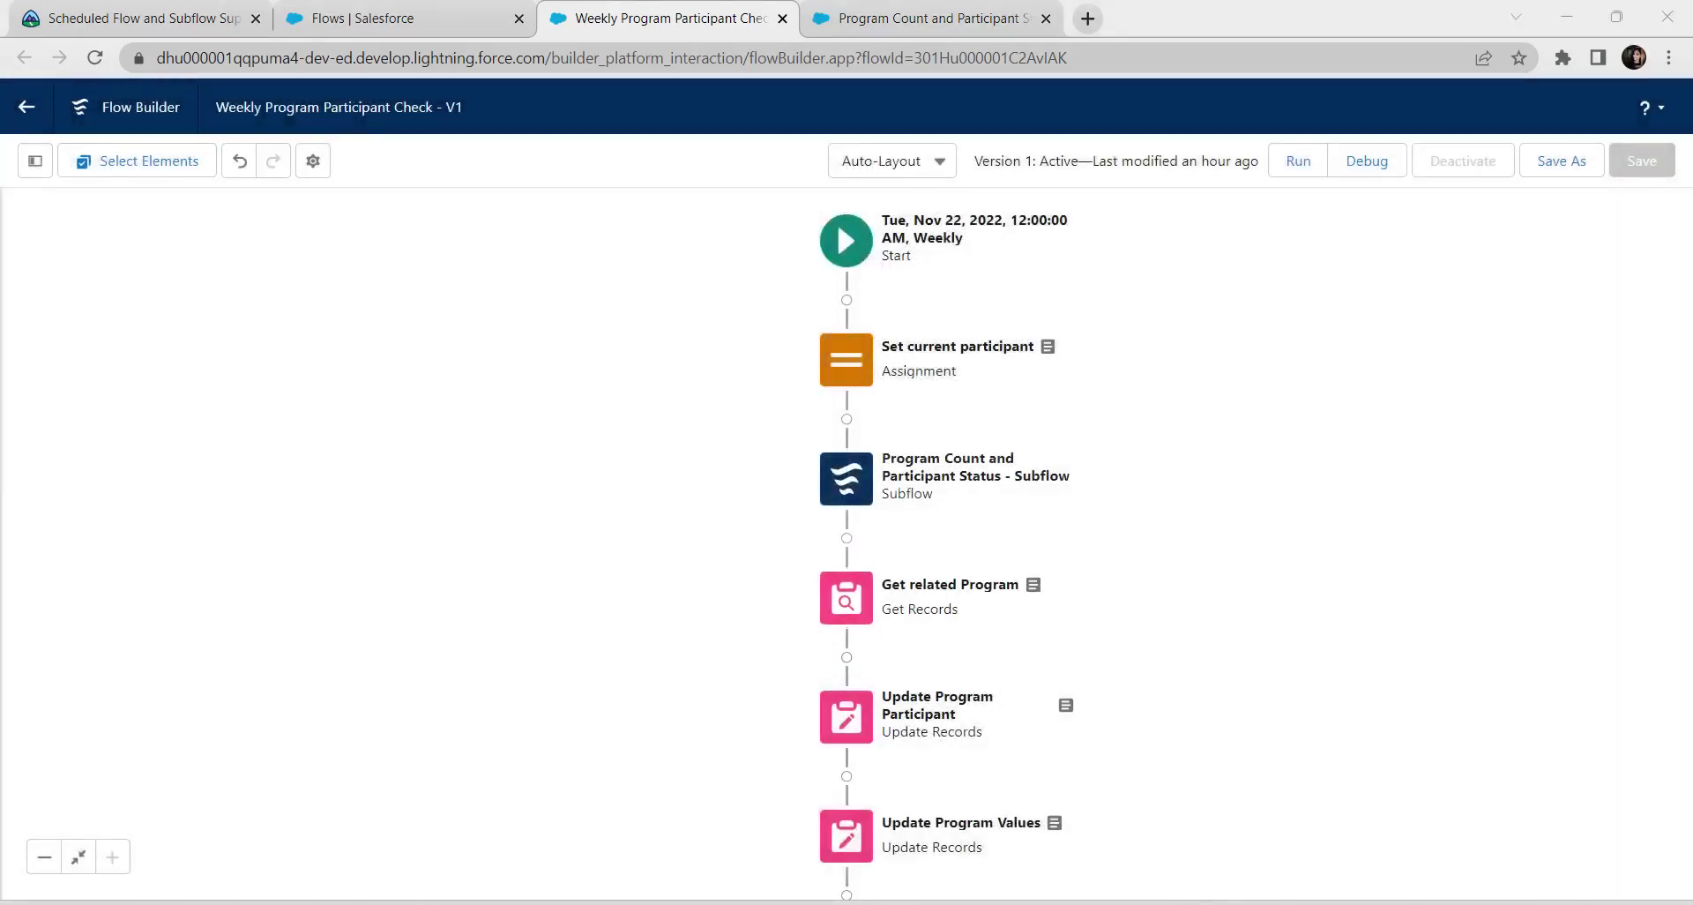
Try to delete the Get related Program element from the parent flow.
left_click_drag(971, 664, 963, 529)
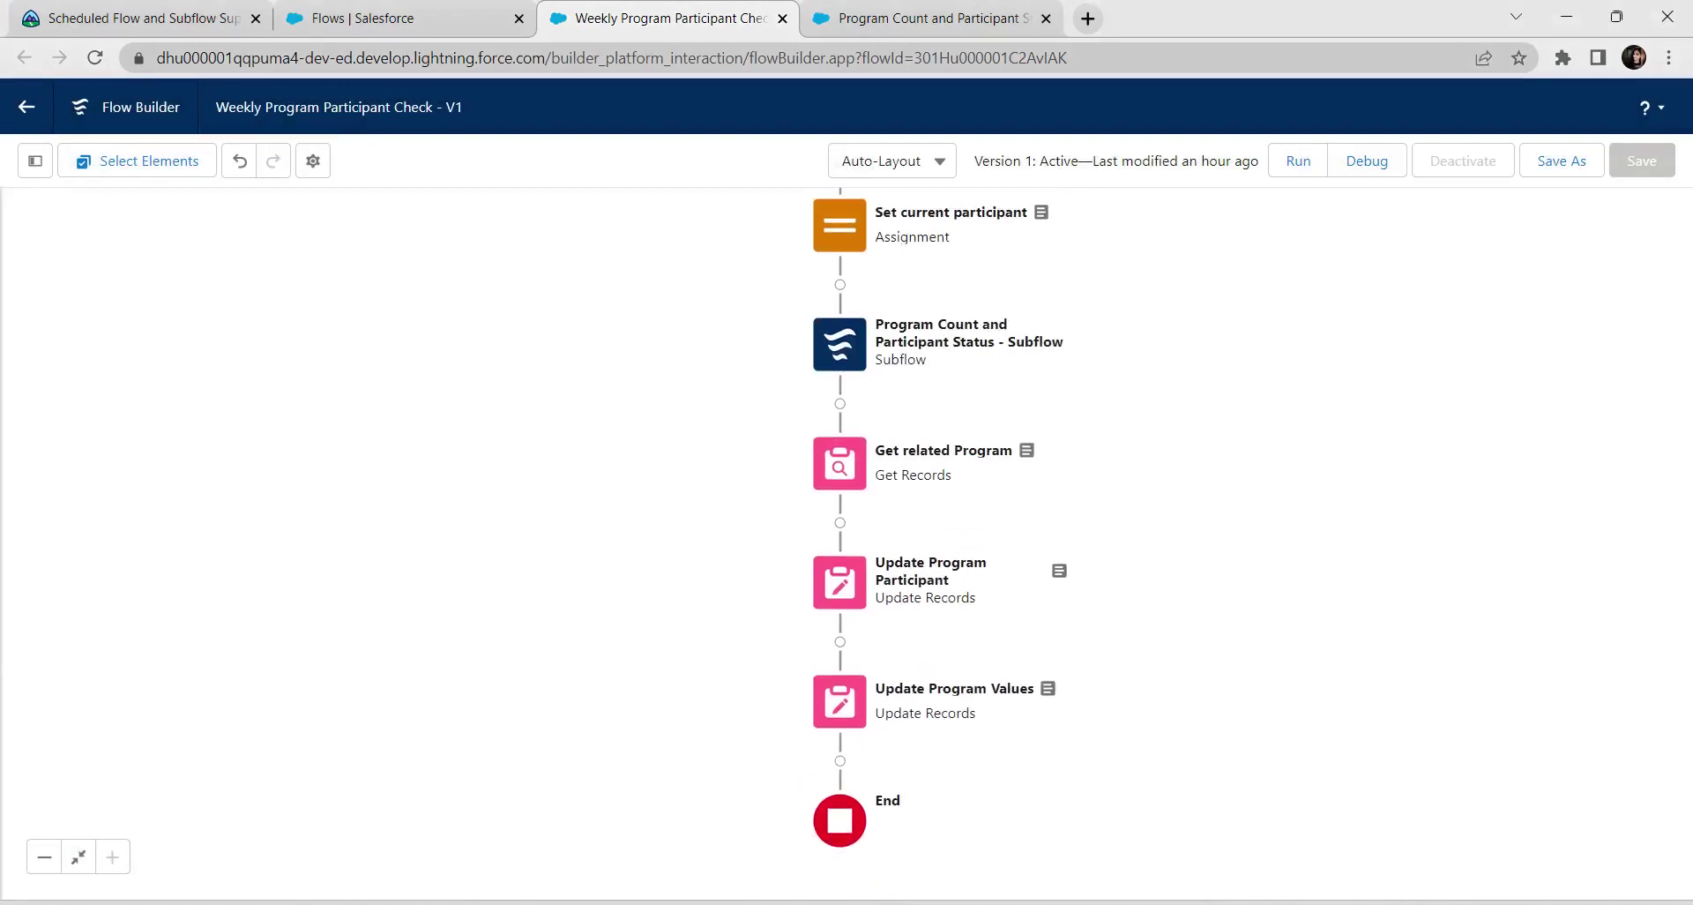
left_click(840, 463)
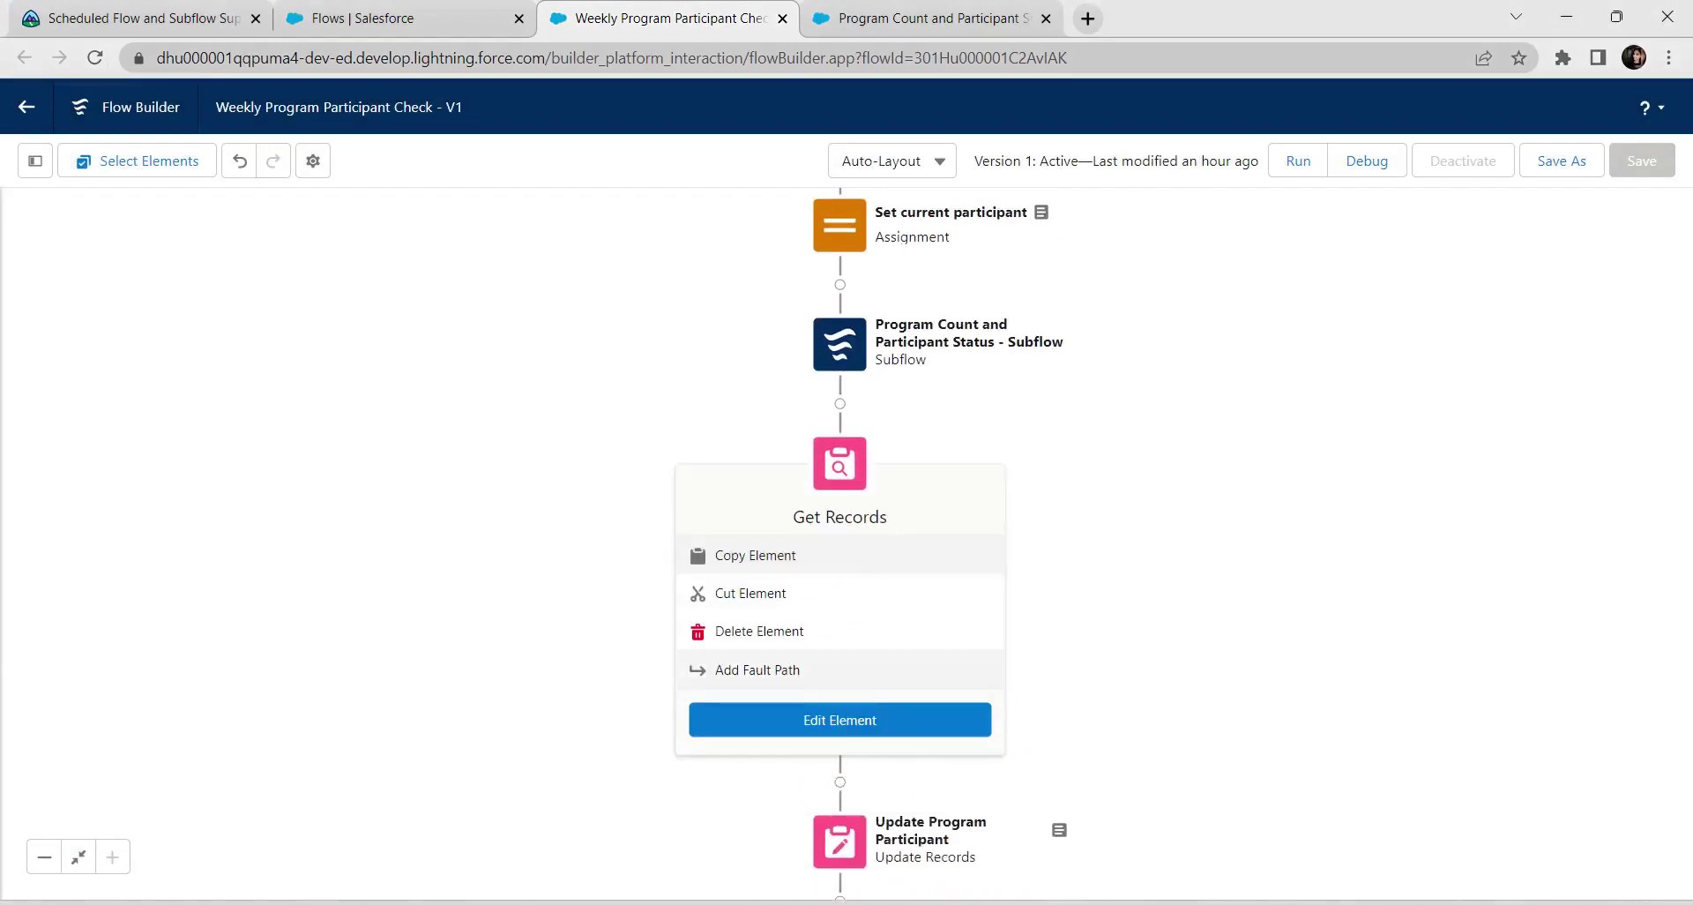
left_click(759, 630)
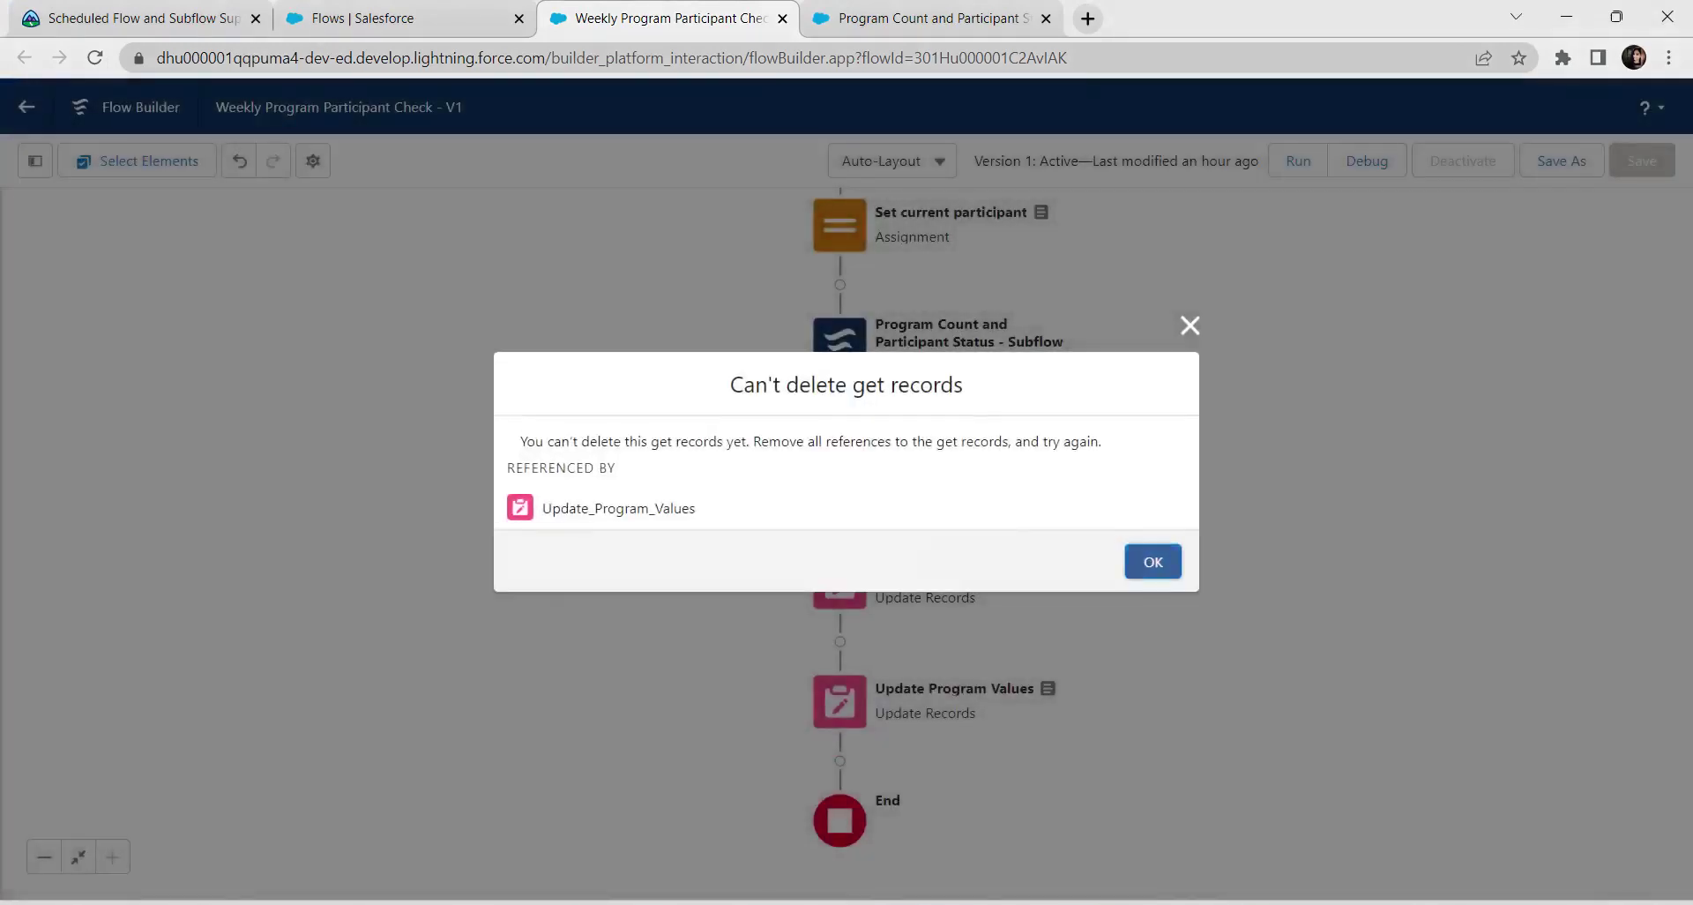
left_click(1152, 561)
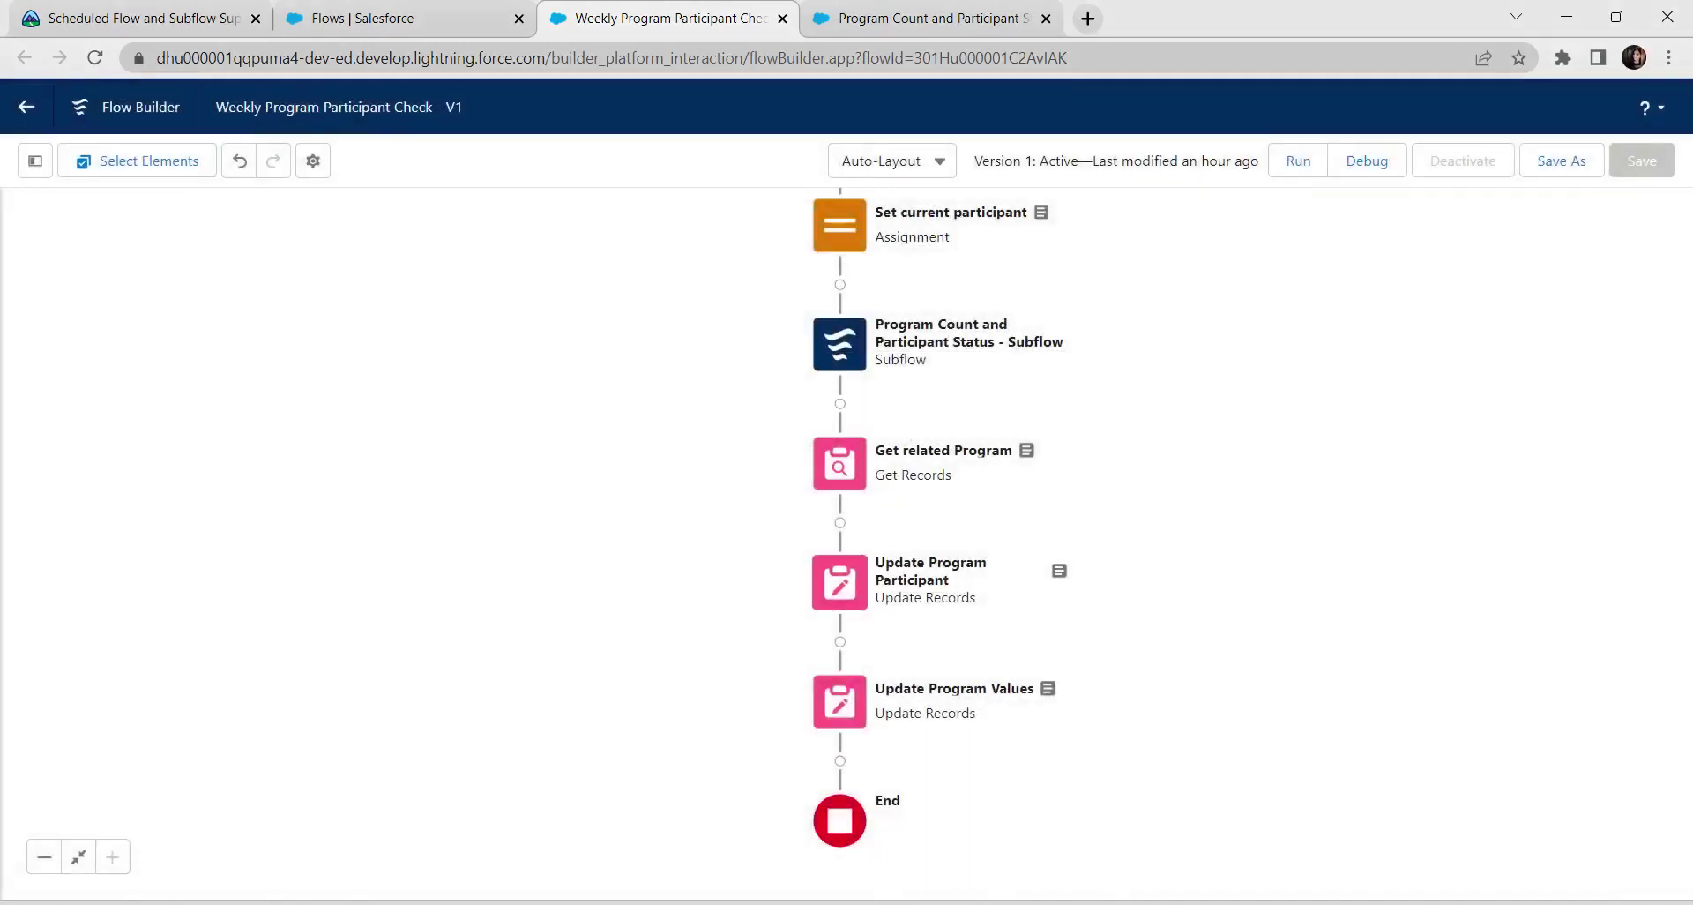
Delete the Update Program Participant, Update Program Values and Get related Program elements that follow the subflow.
left_click(839, 582)
left_click(760, 750)
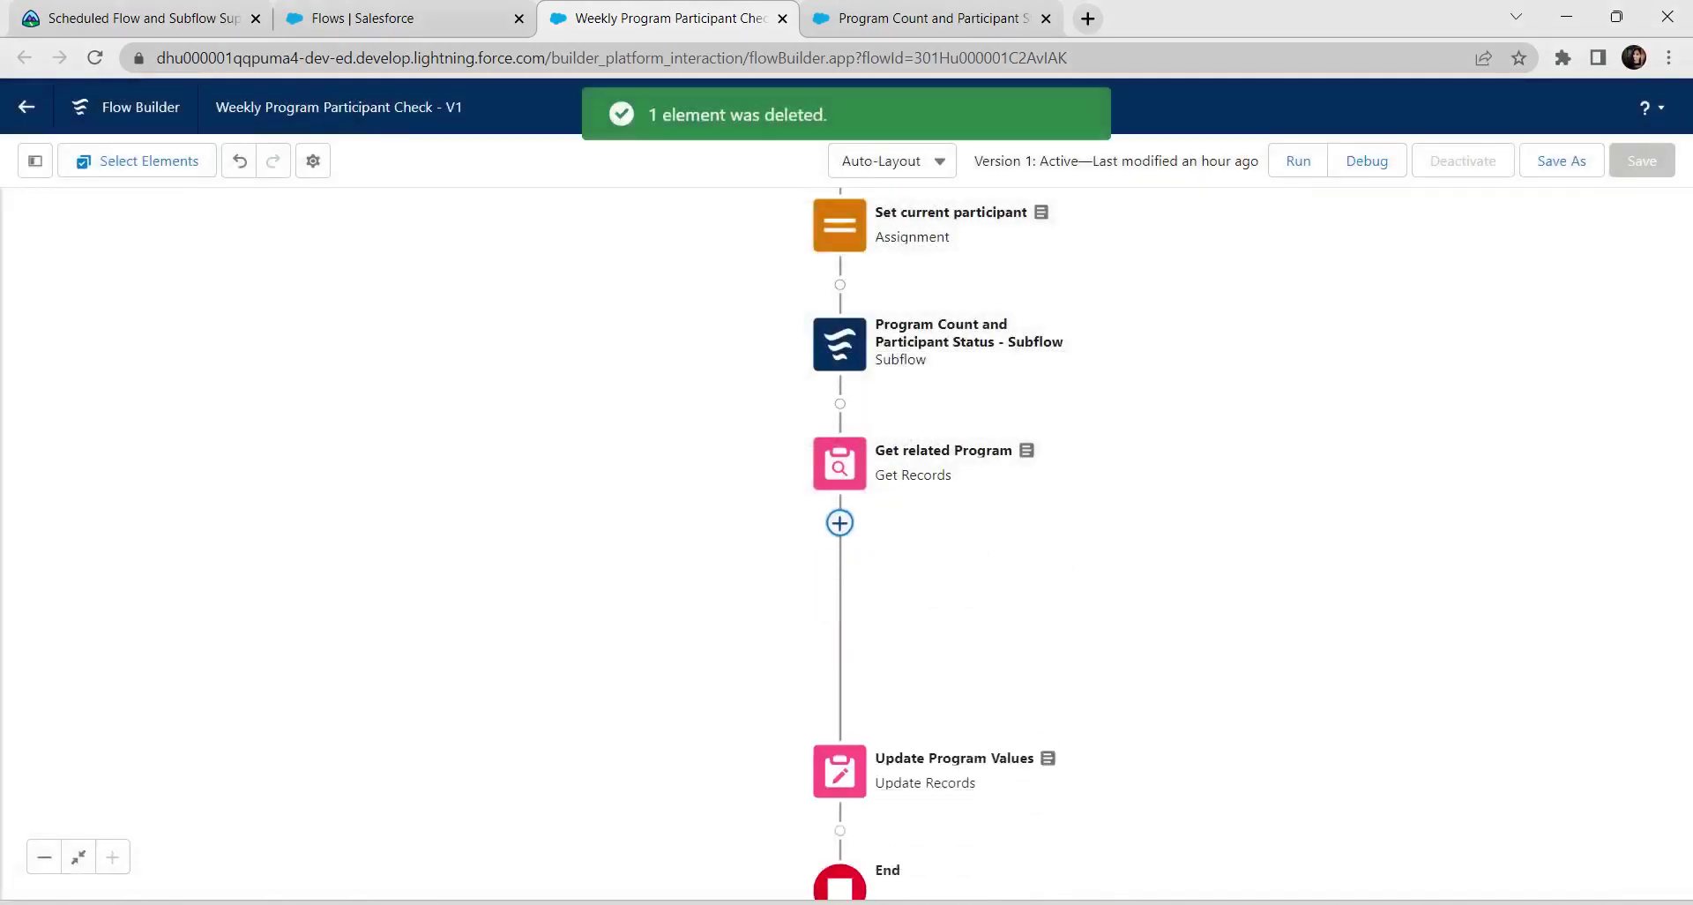
left_click(840, 582)
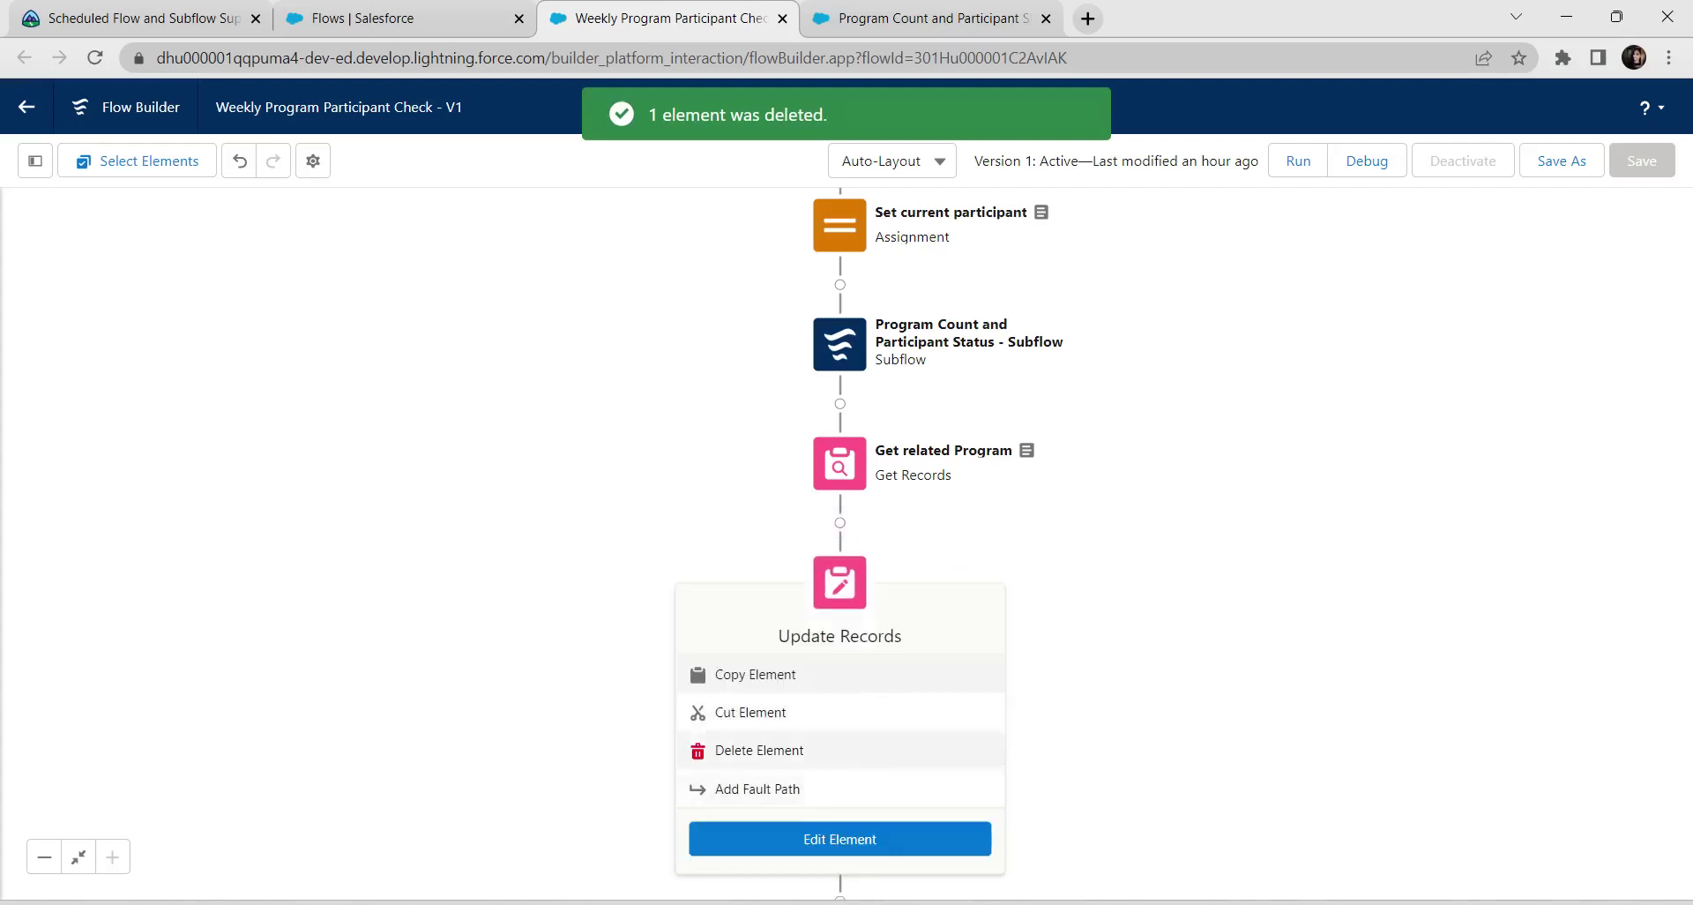
left_click(758, 749)
left_click(839, 463)
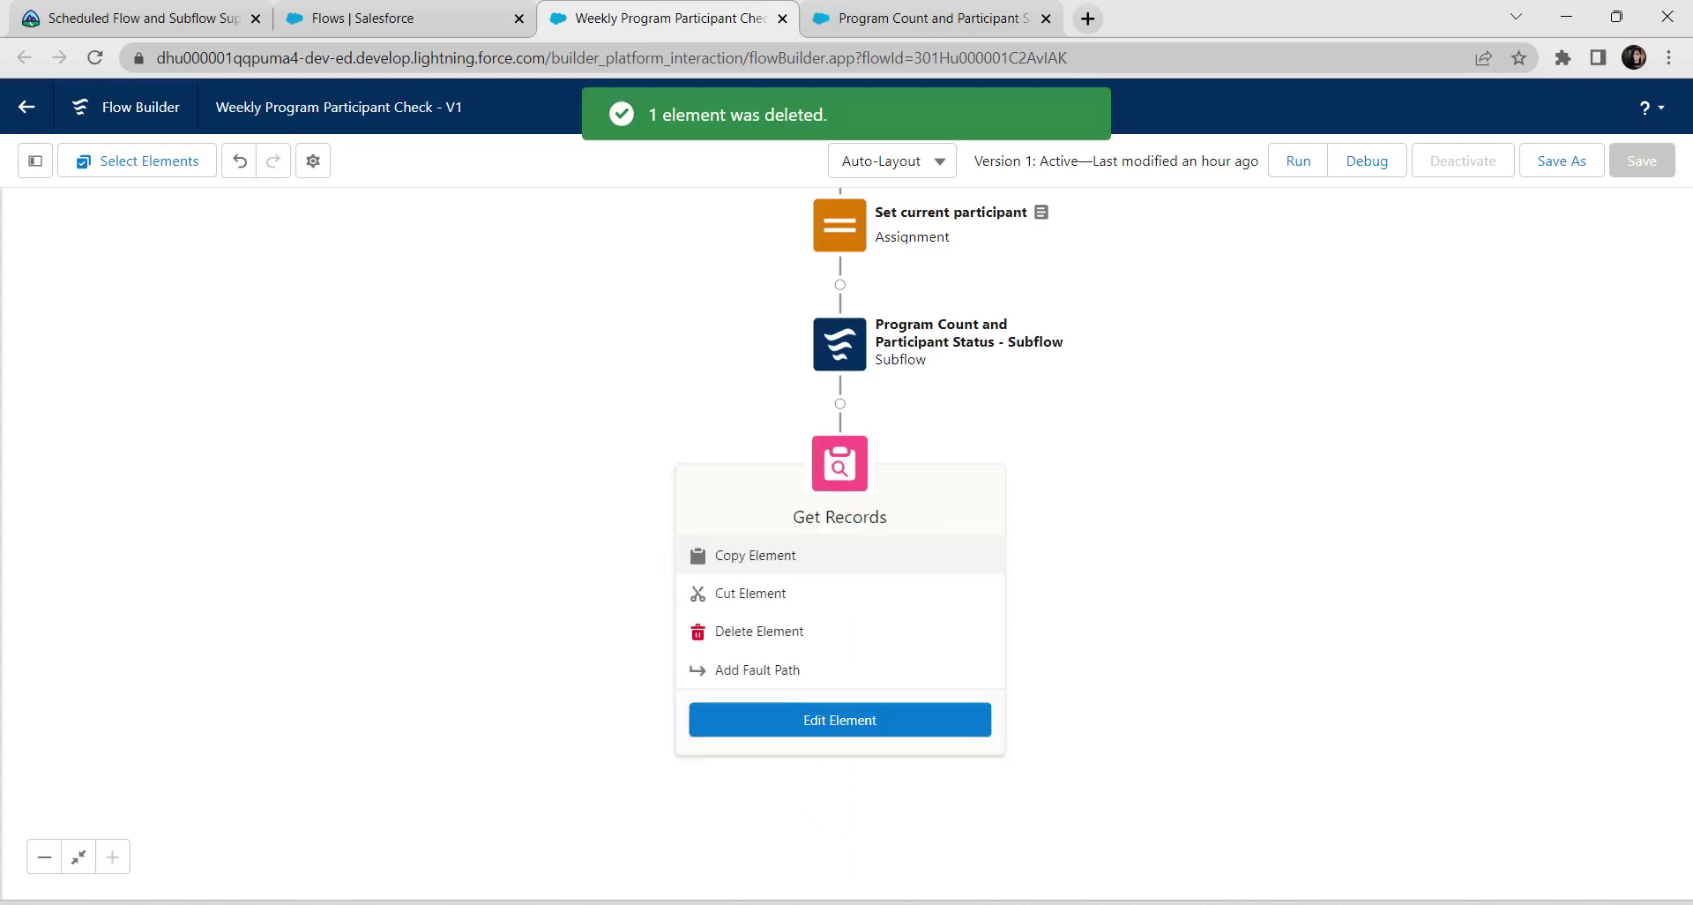
left_click(760, 630)
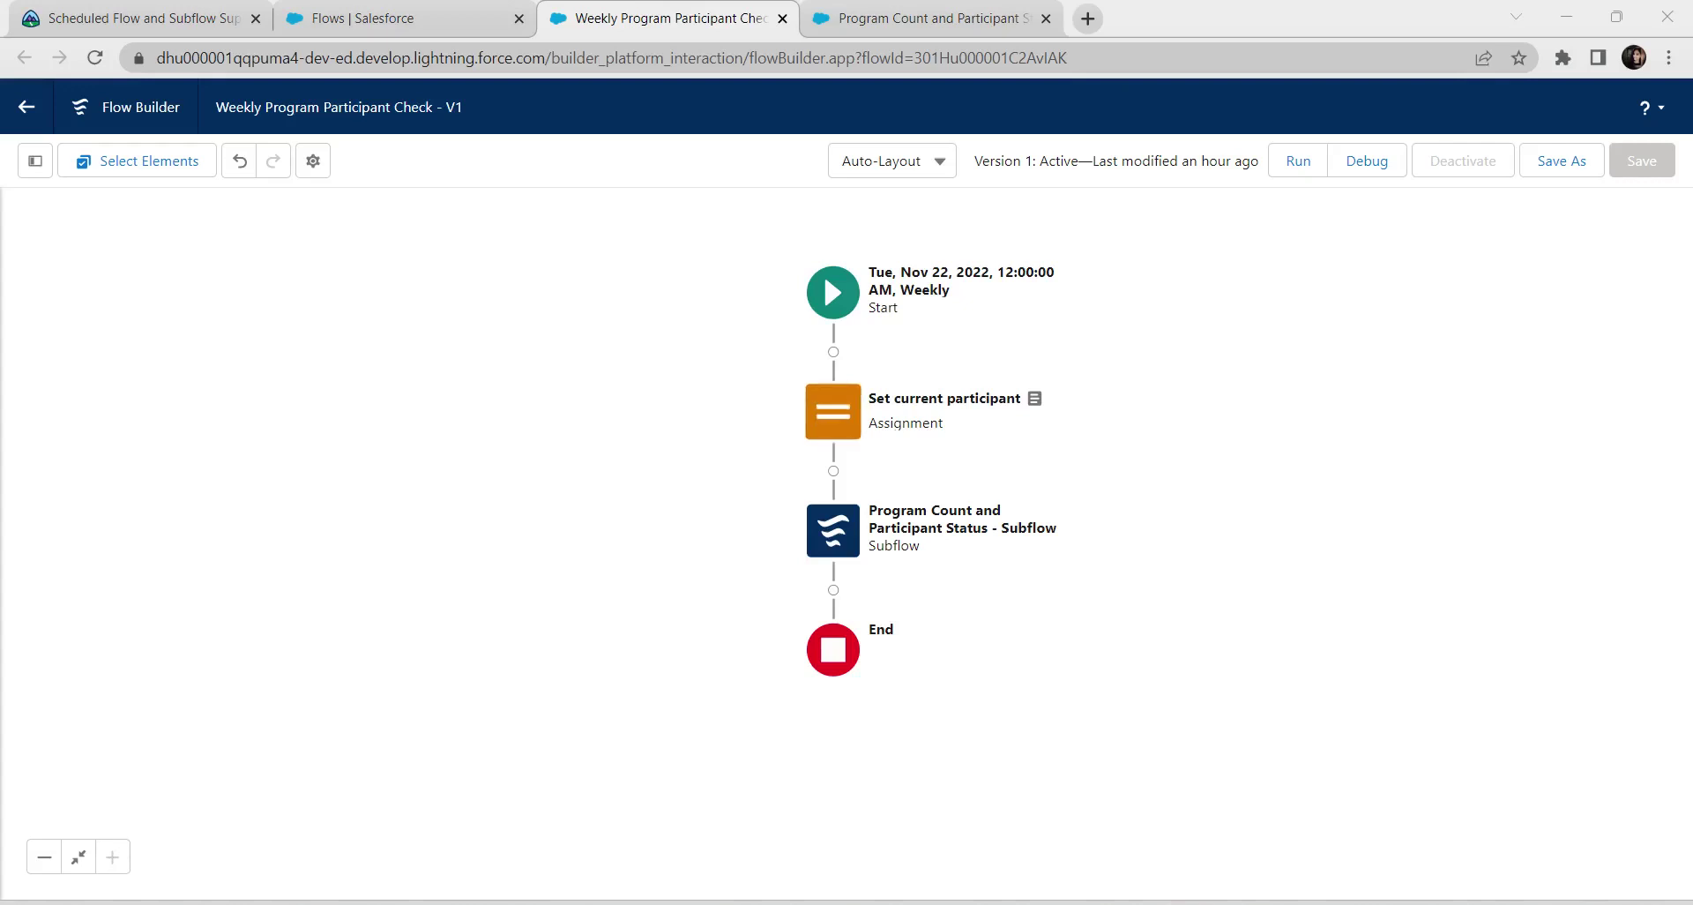
Delete the Set current participant assignment and set the subflow's Current_Participant input to {!$Record}.
left_click(832, 411)
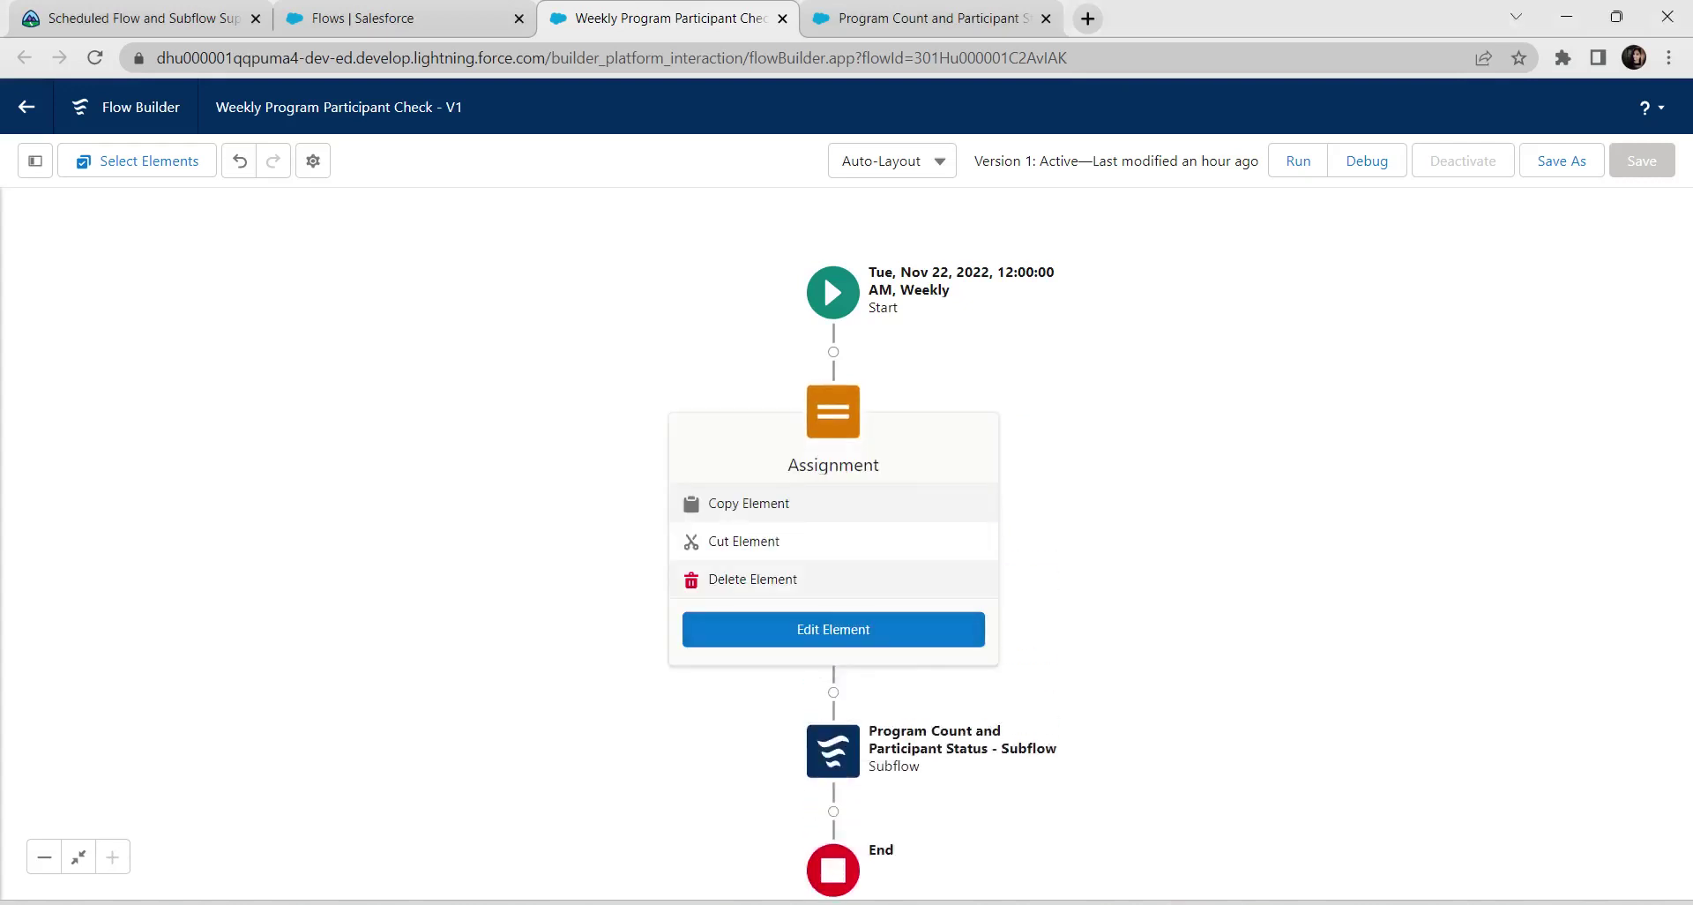
left_click(752, 579)
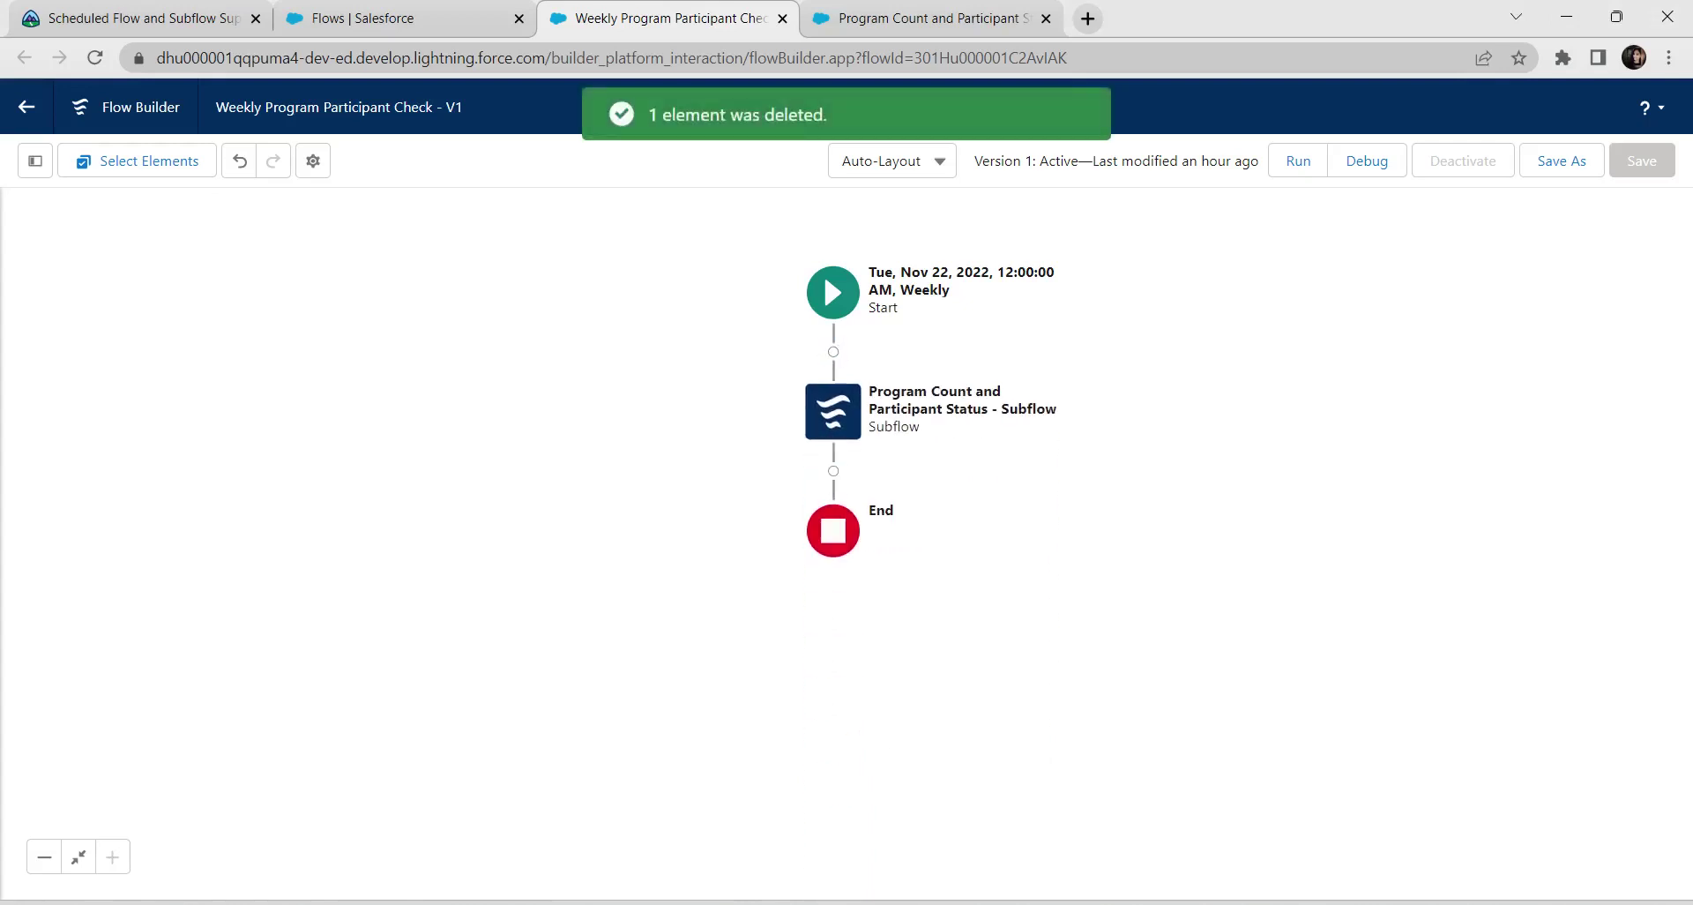
left_click(833, 411)
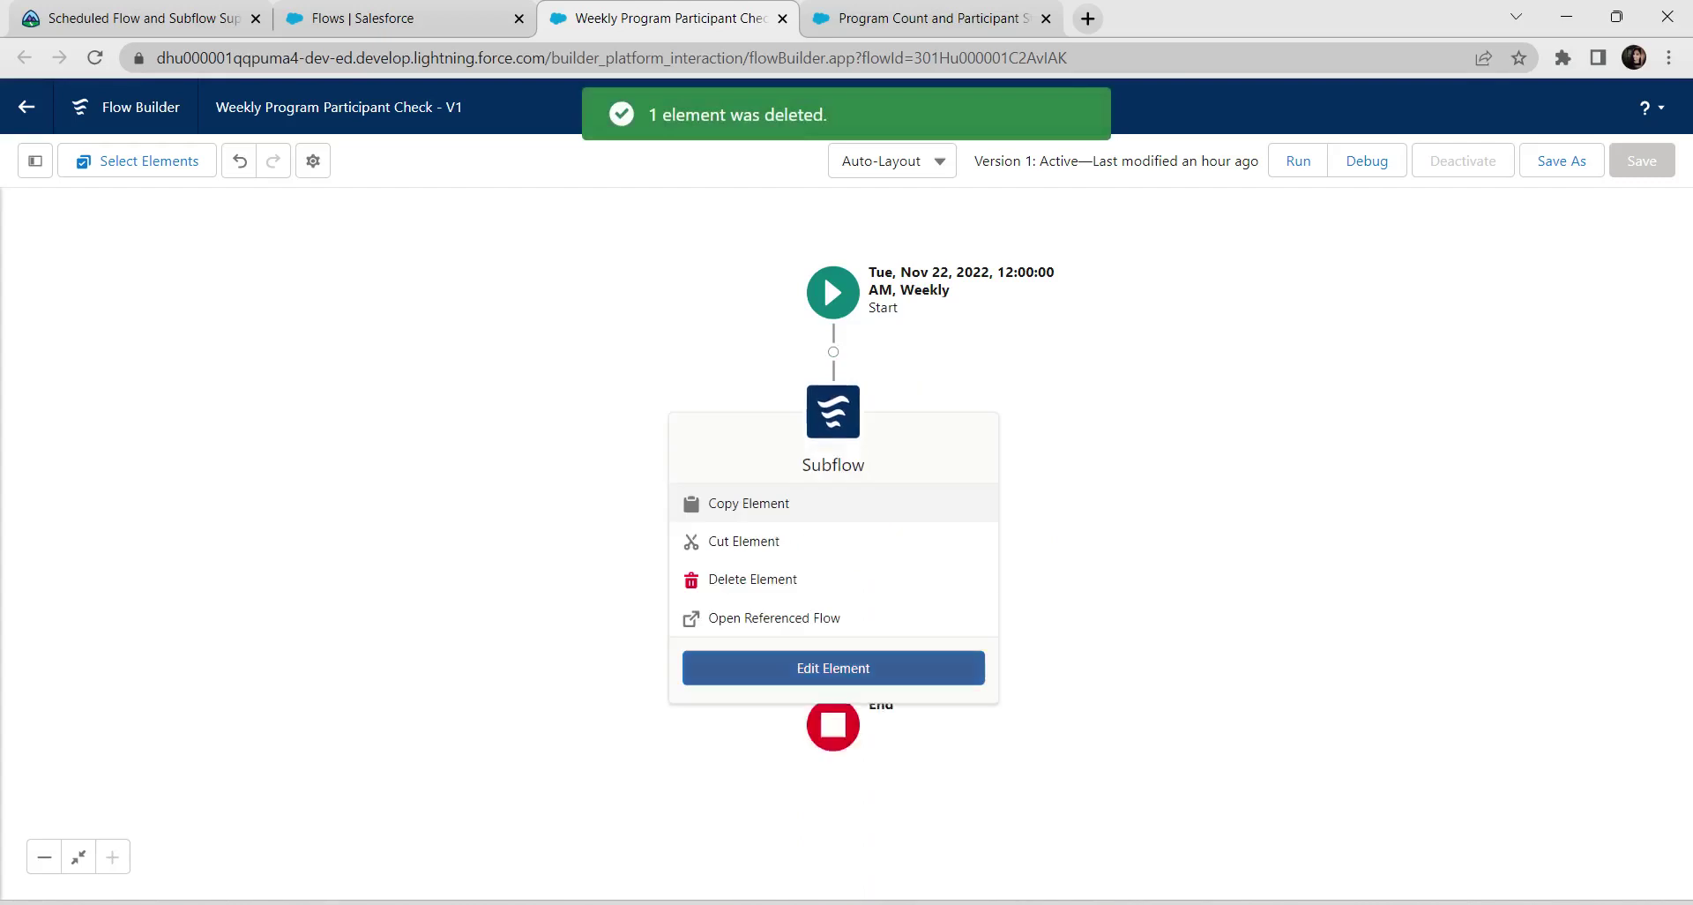
left_click(833, 668)
left_click_drag(609, 624, 455, 623)
key("BackSpace")
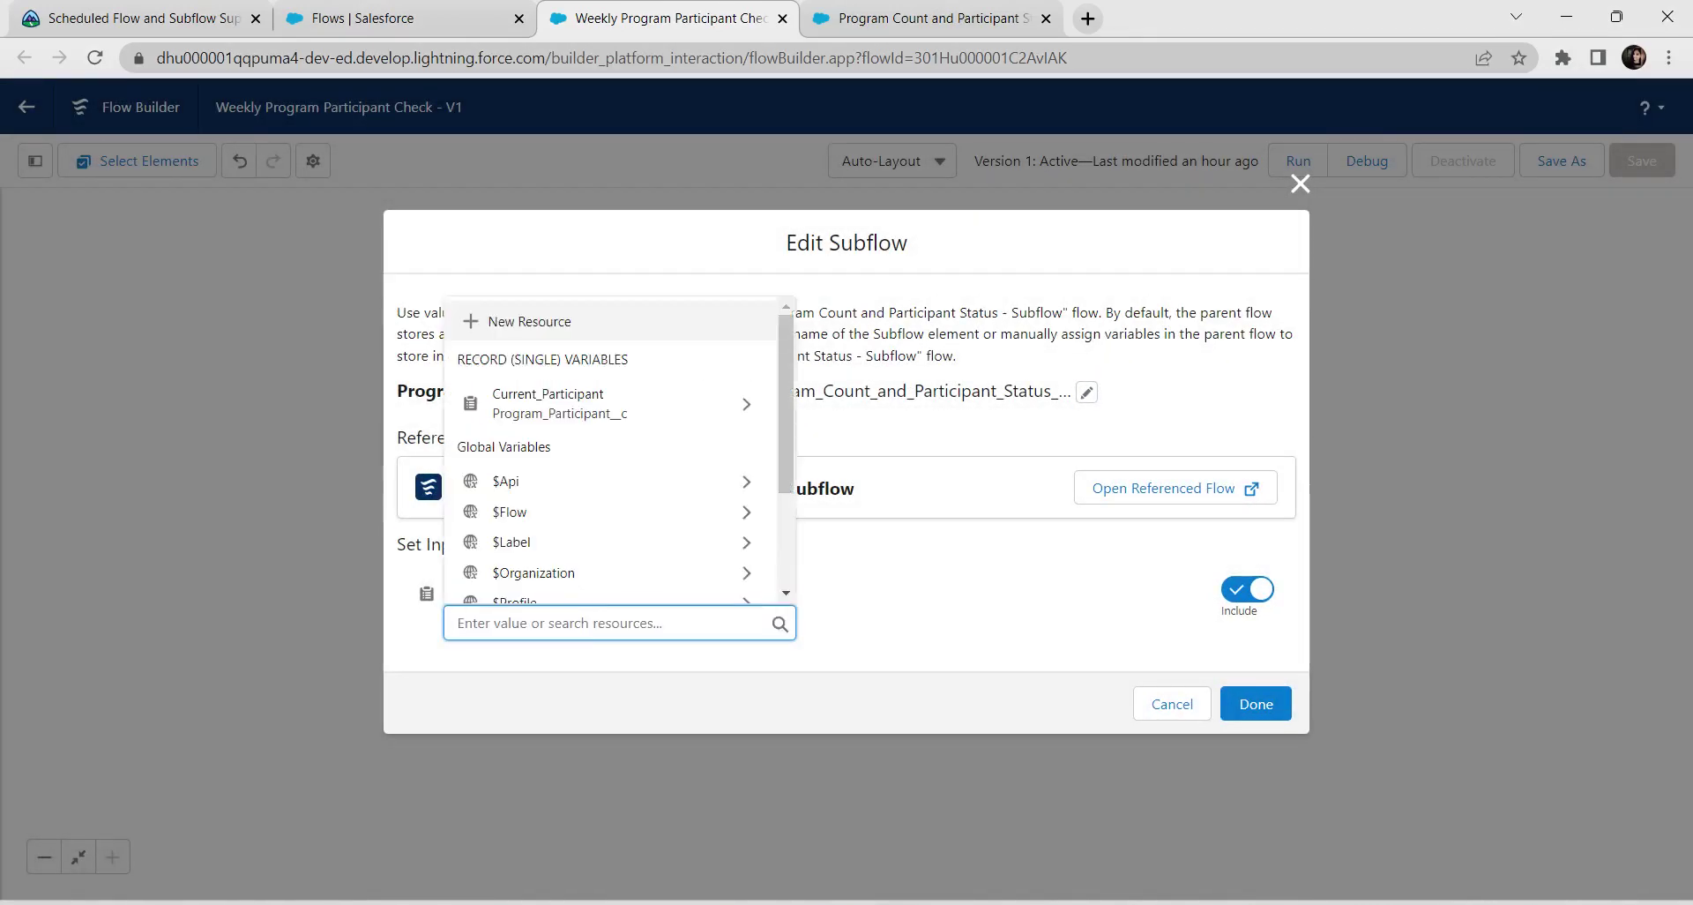
scroll(609, 520, "down", 3)
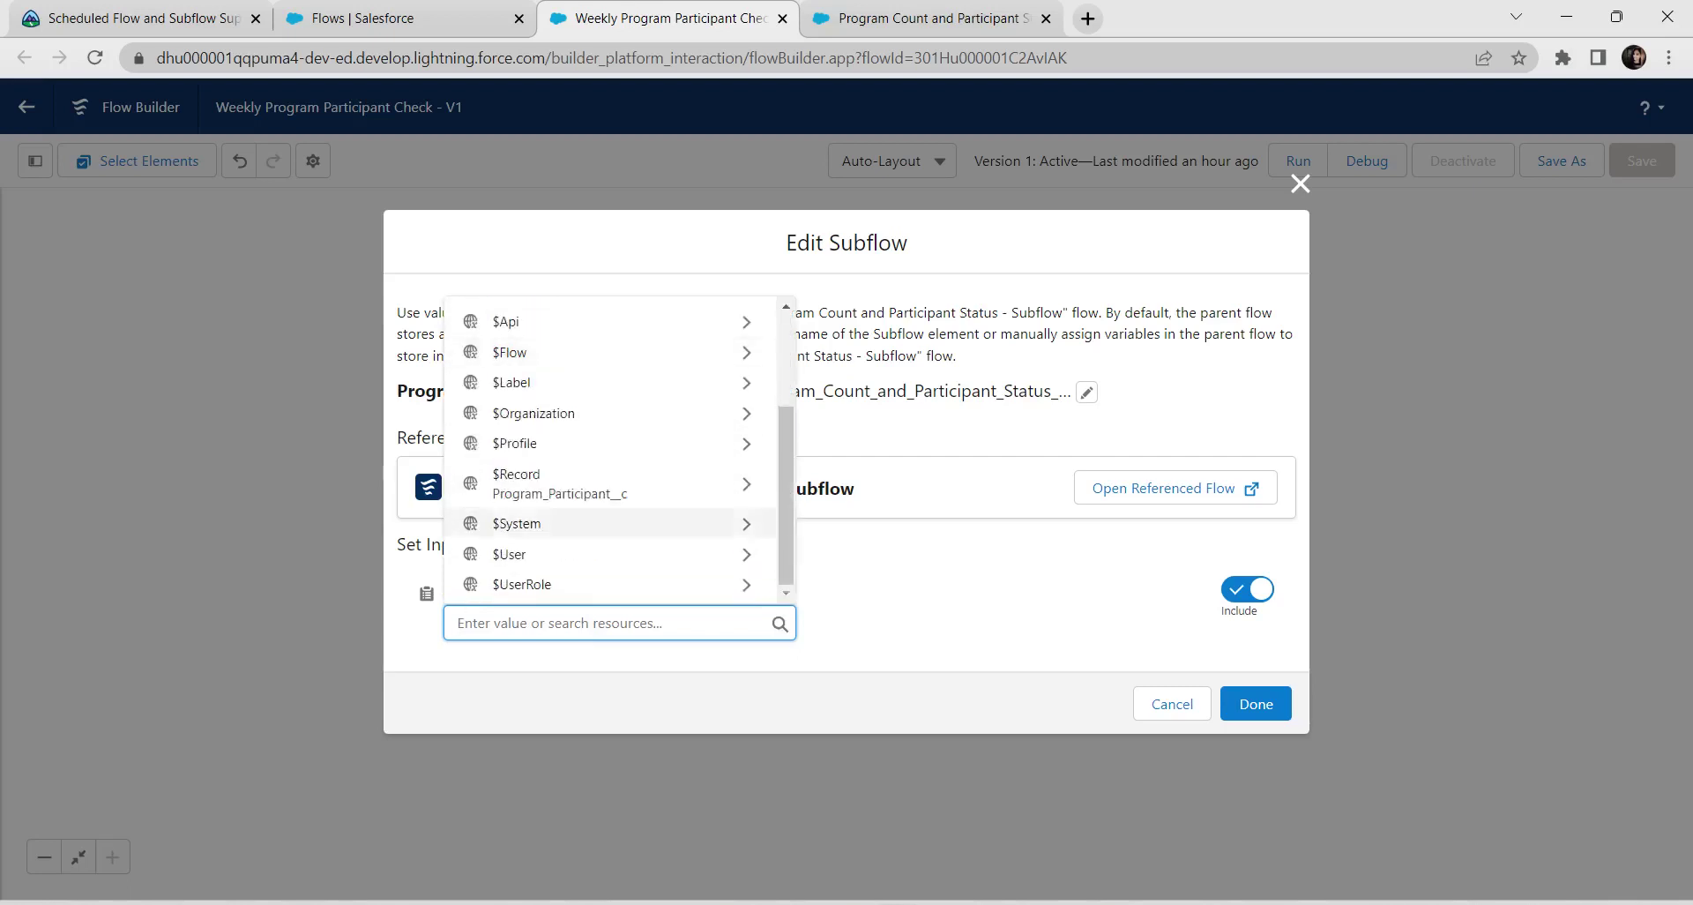
type("rec")
left_click(621, 577)
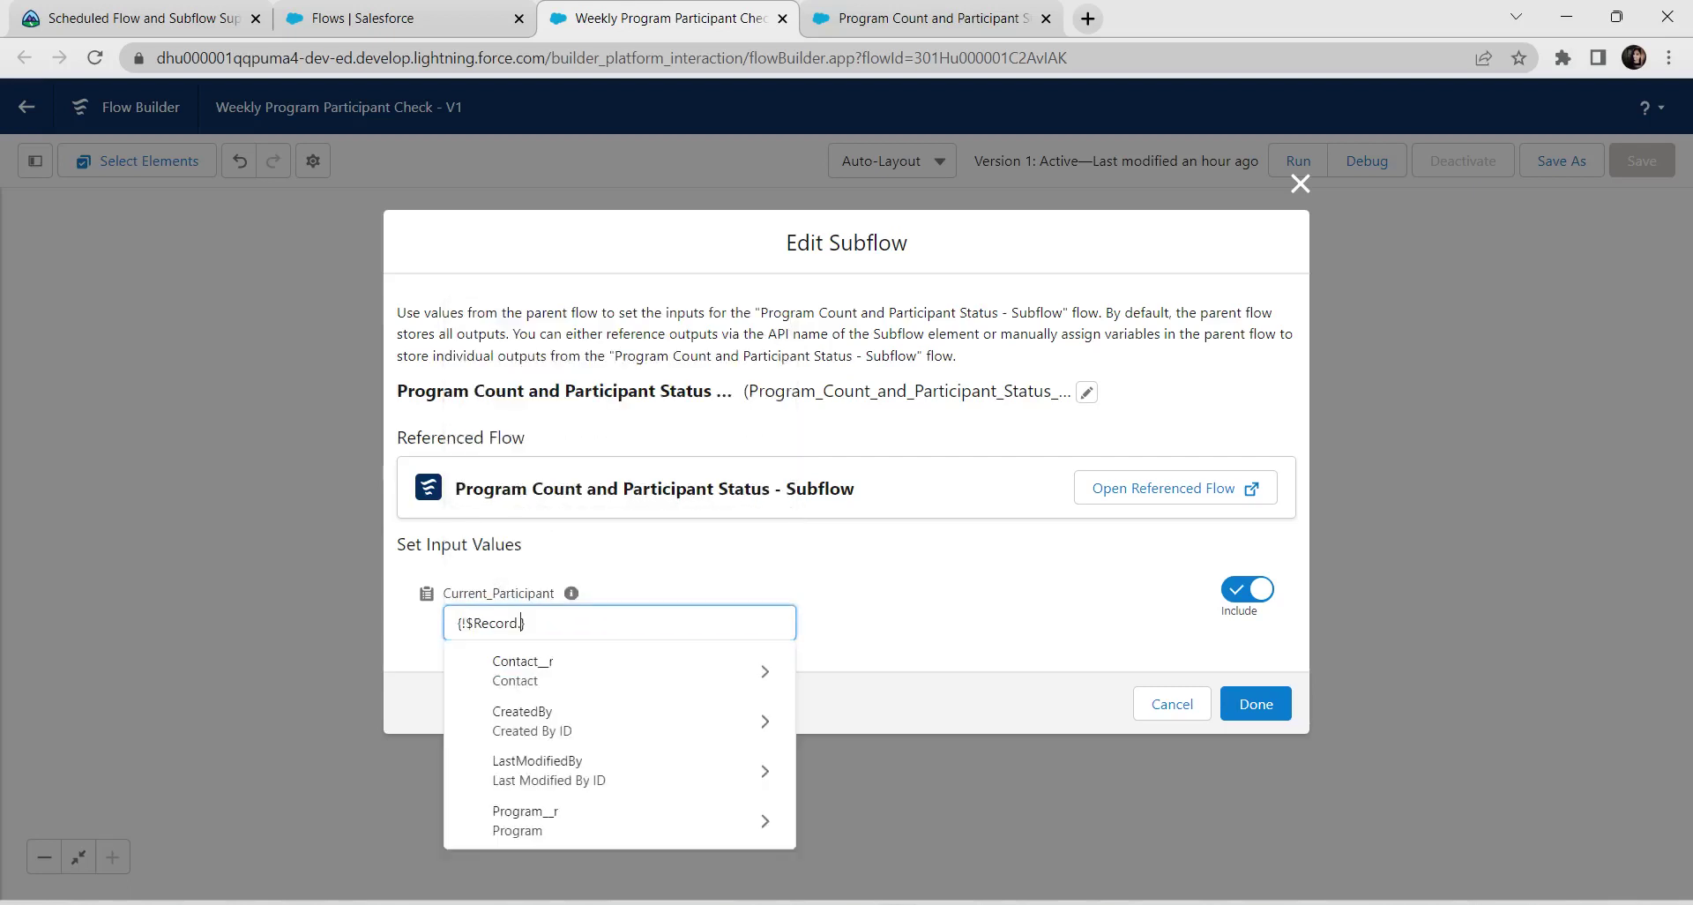
left_click(948, 622)
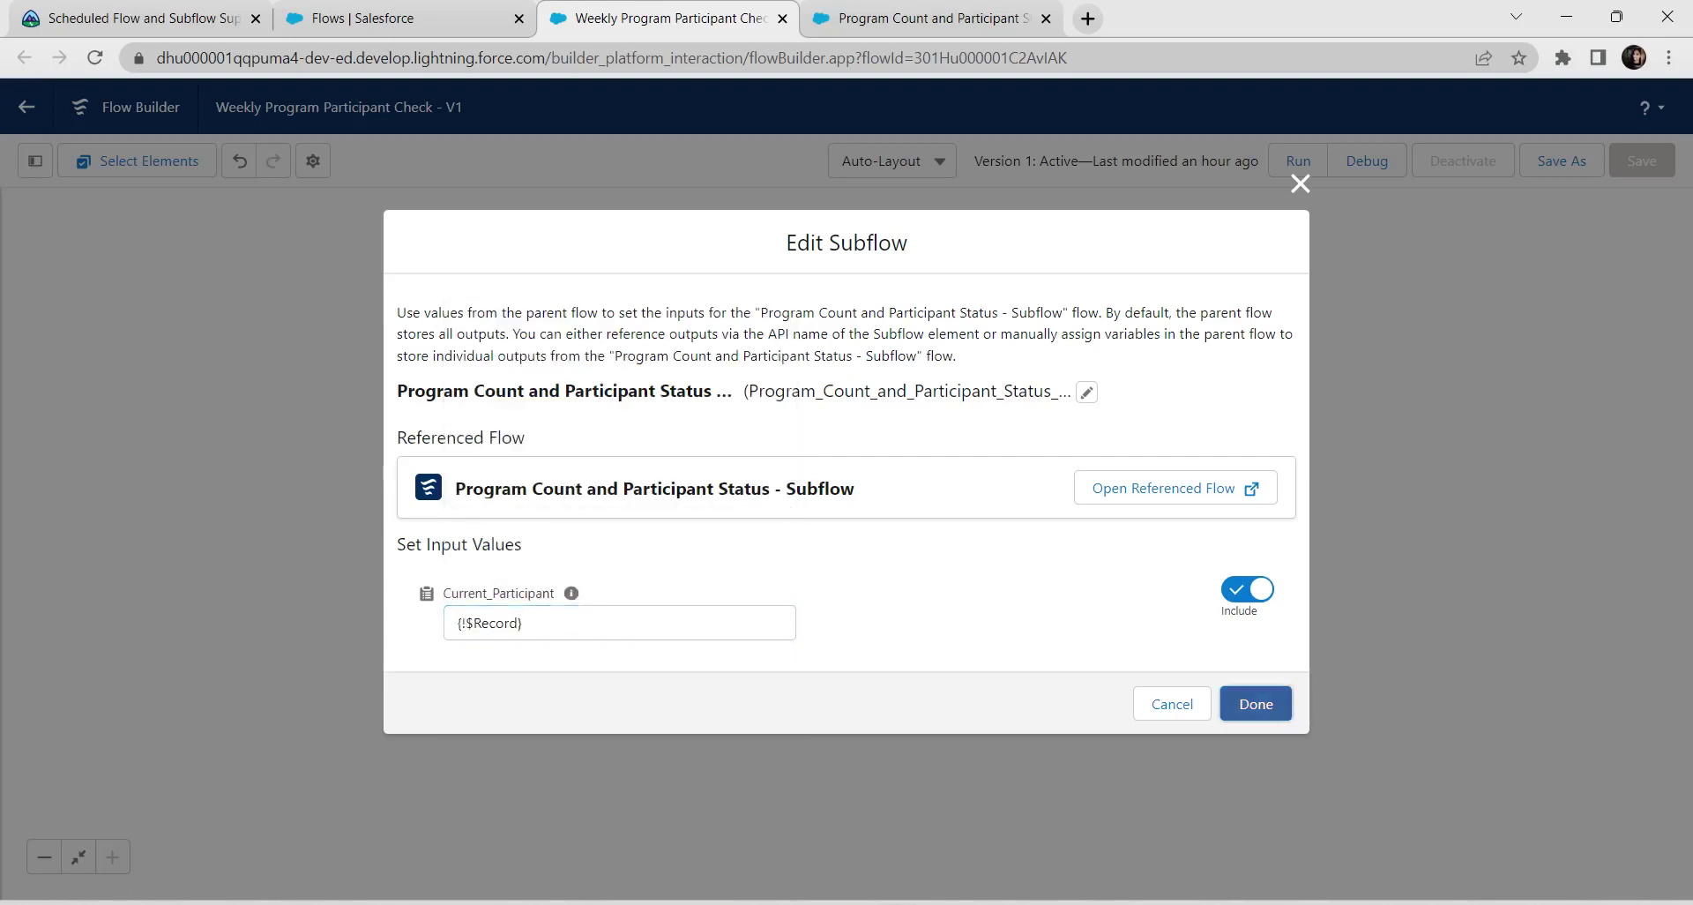
left_click(1227, 698)
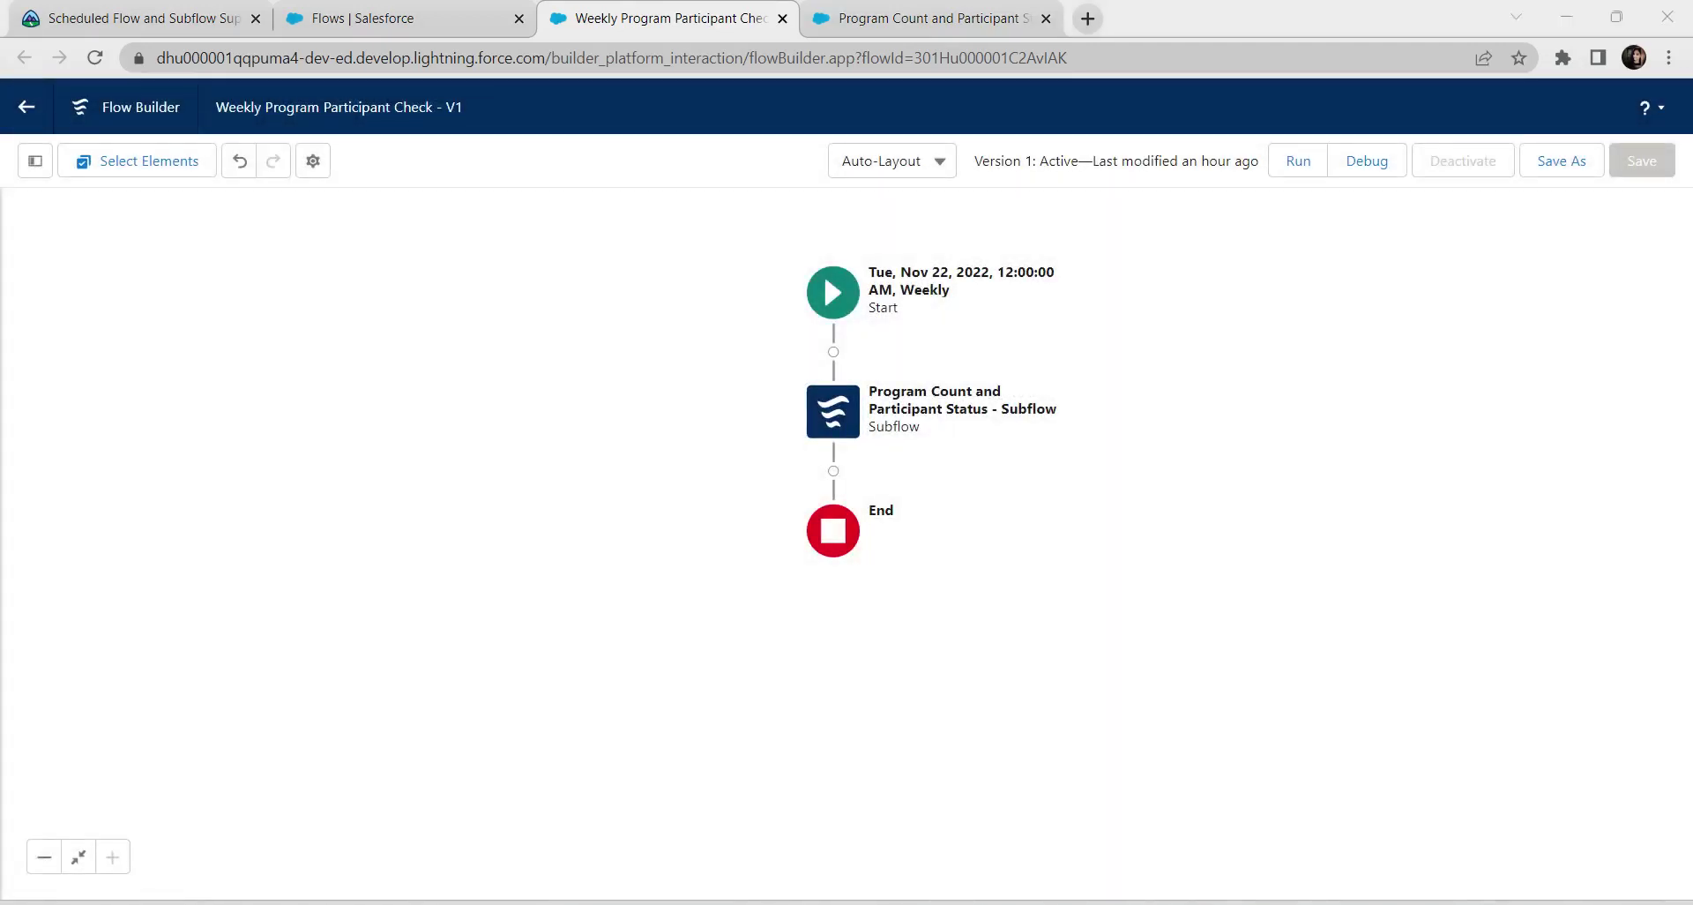
Save Weekly Program Participant Check as a new version and activate that version.
left_click(1562, 160)
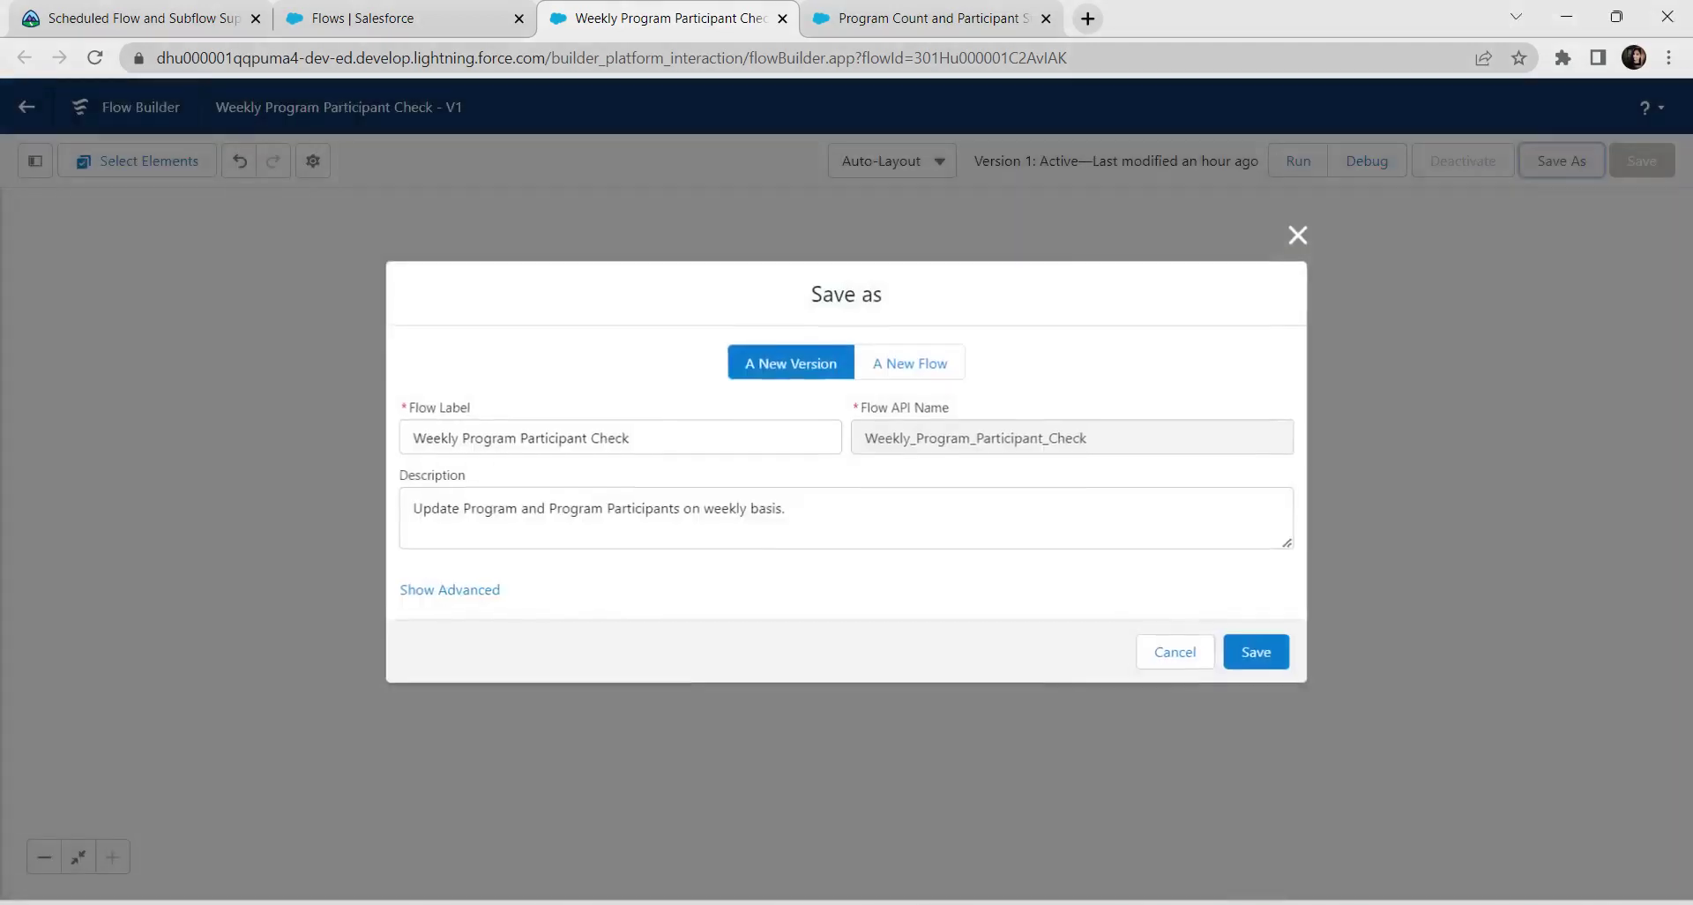
left_click(1259, 653)
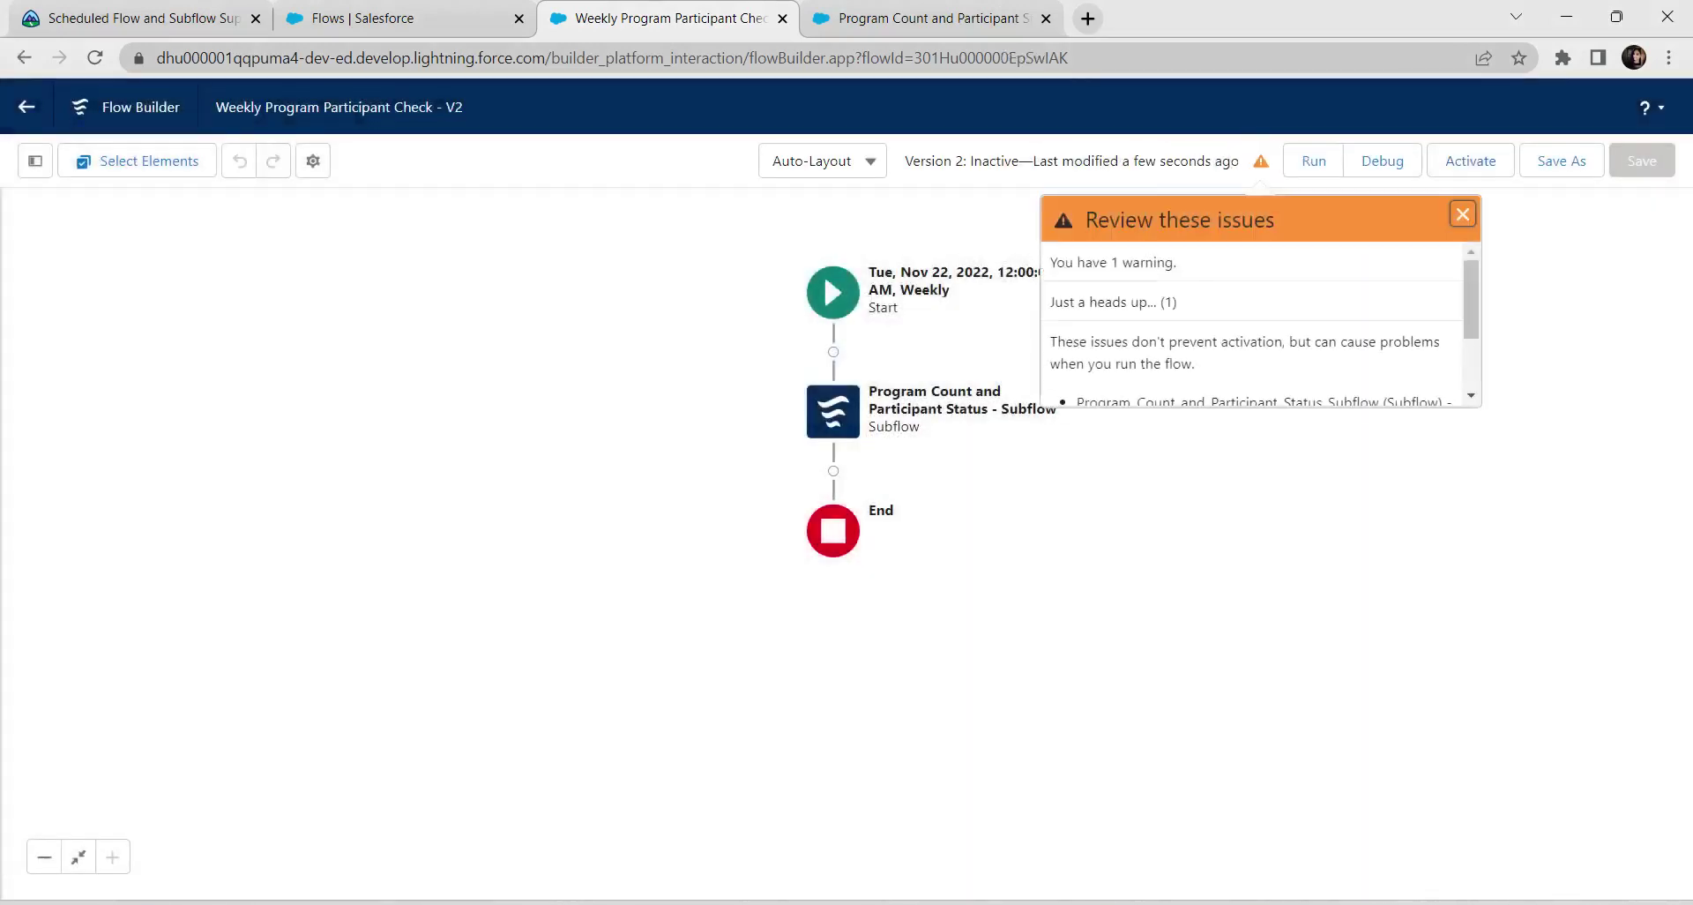
scroll(1253, 326, "down", 1)
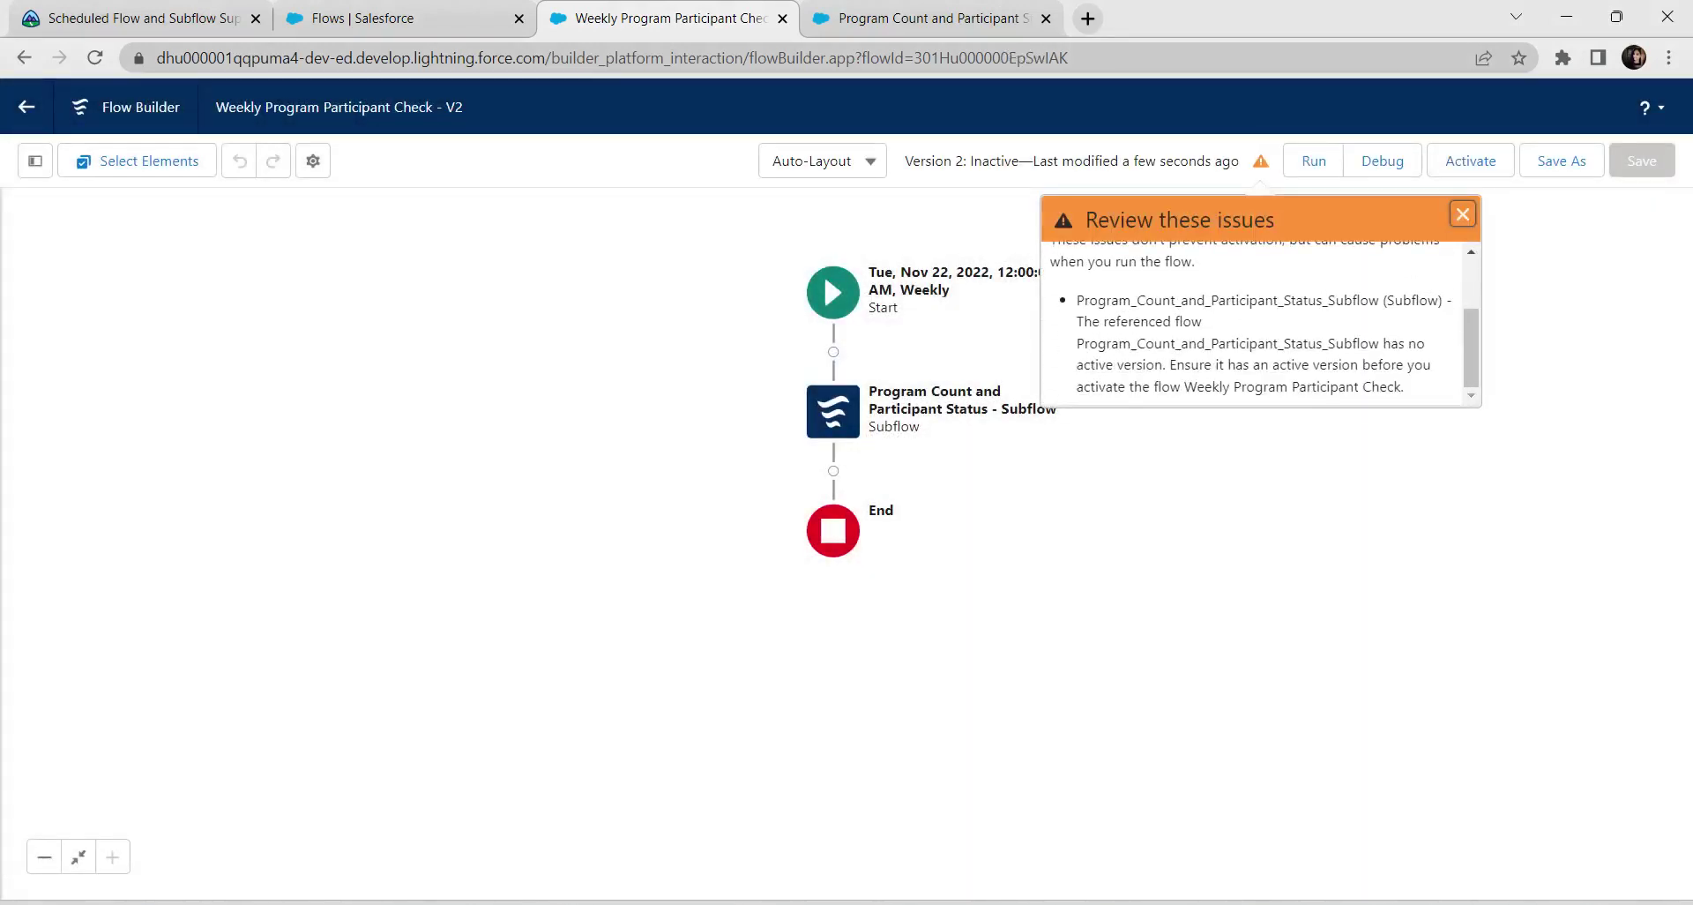
left_click(1463, 214)
left_click(1471, 162)
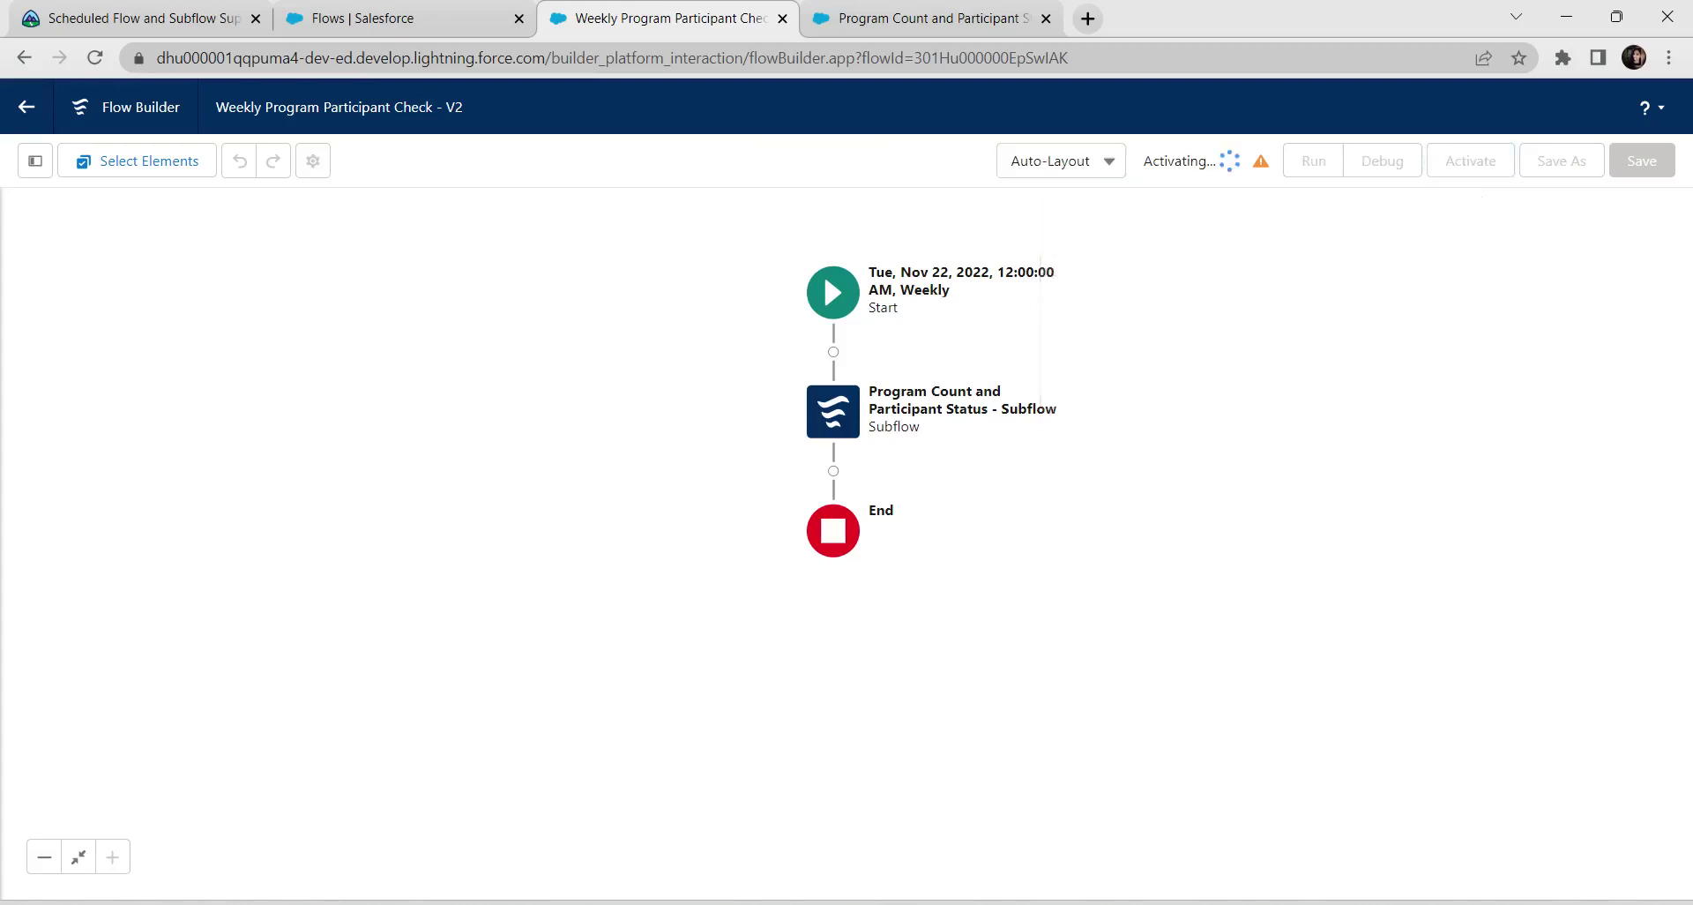
Save Program Count and Participant Status - Subflow as a new version and activate it.
left_click(933, 18)
left_click(1561, 161)
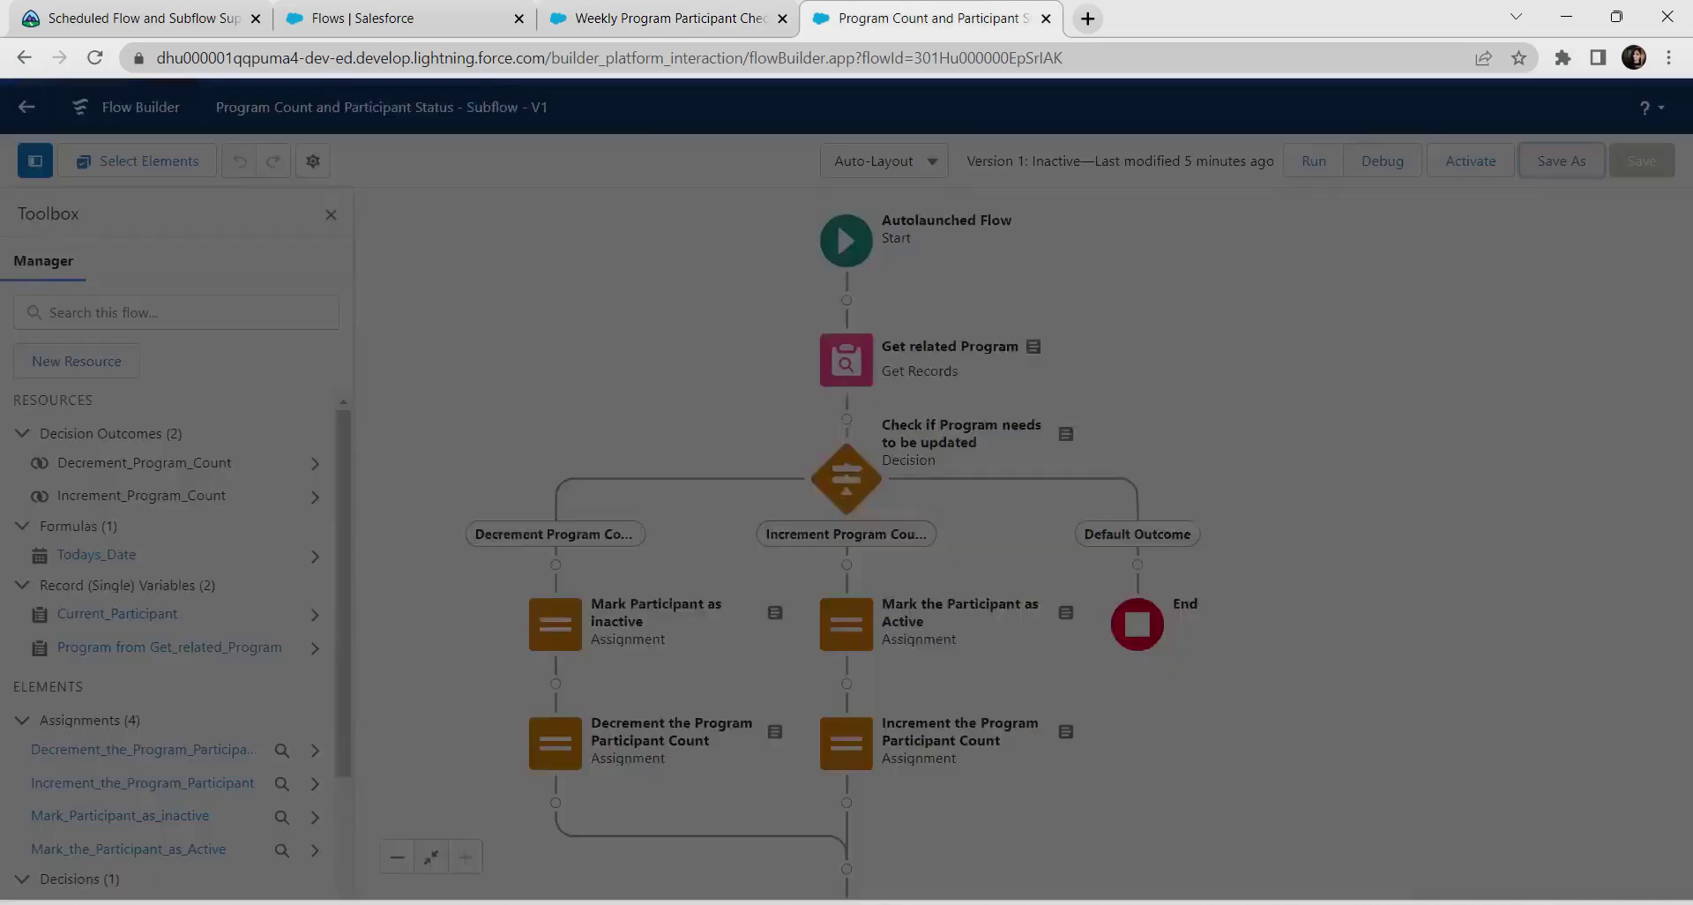
left_click(1258, 653)
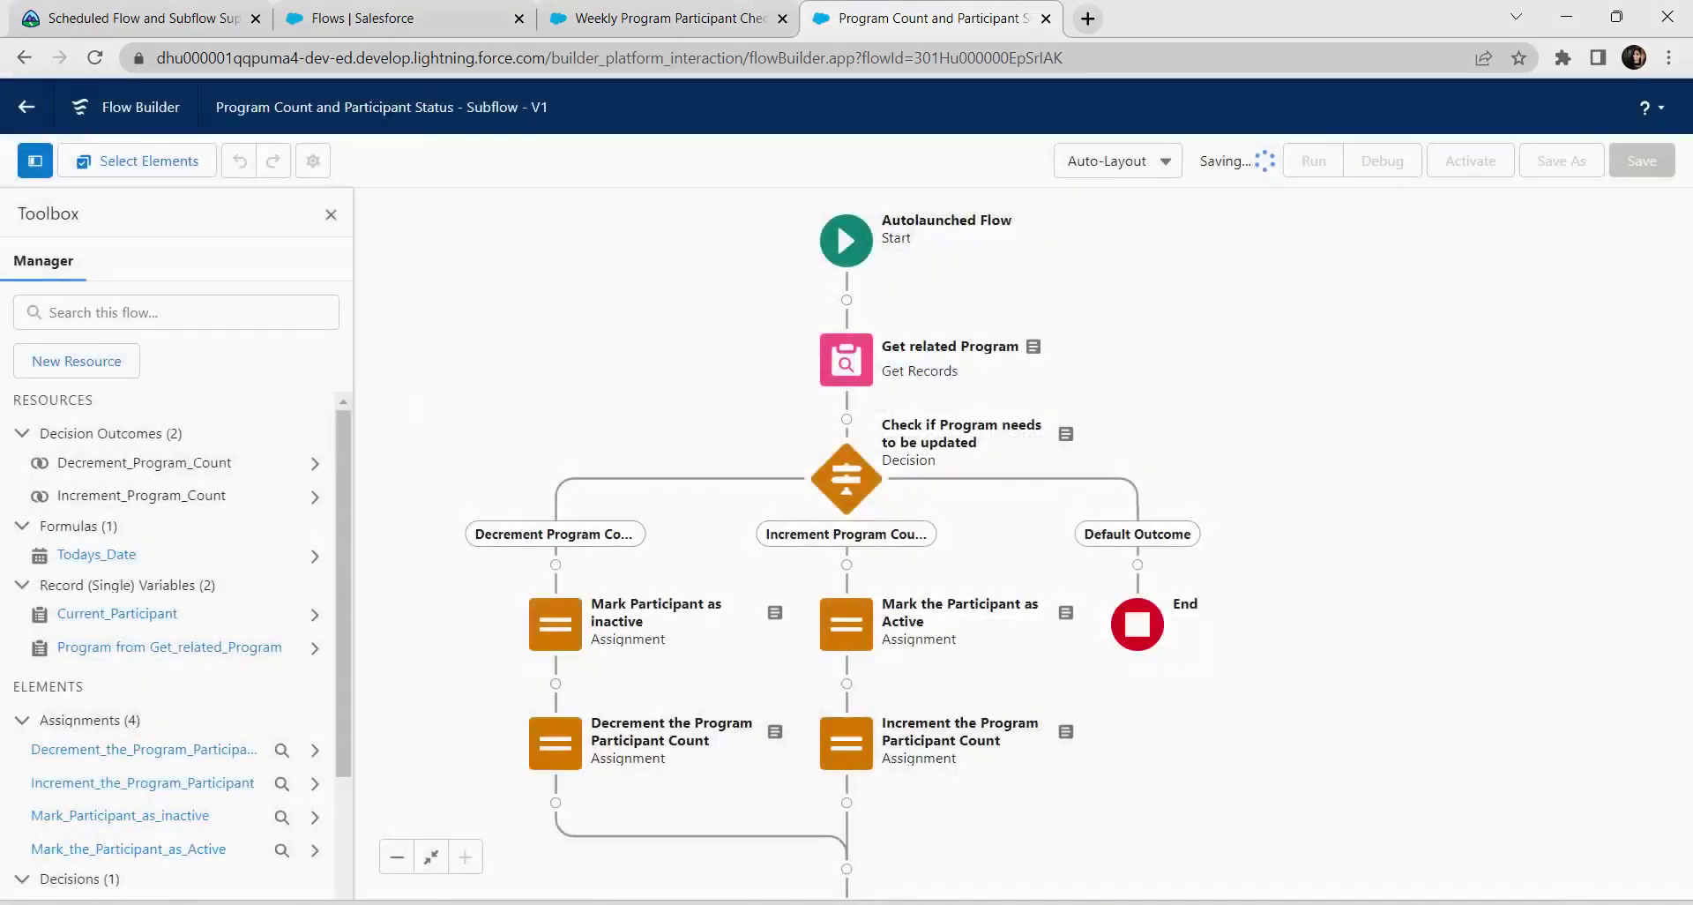
left_click(1471, 161)
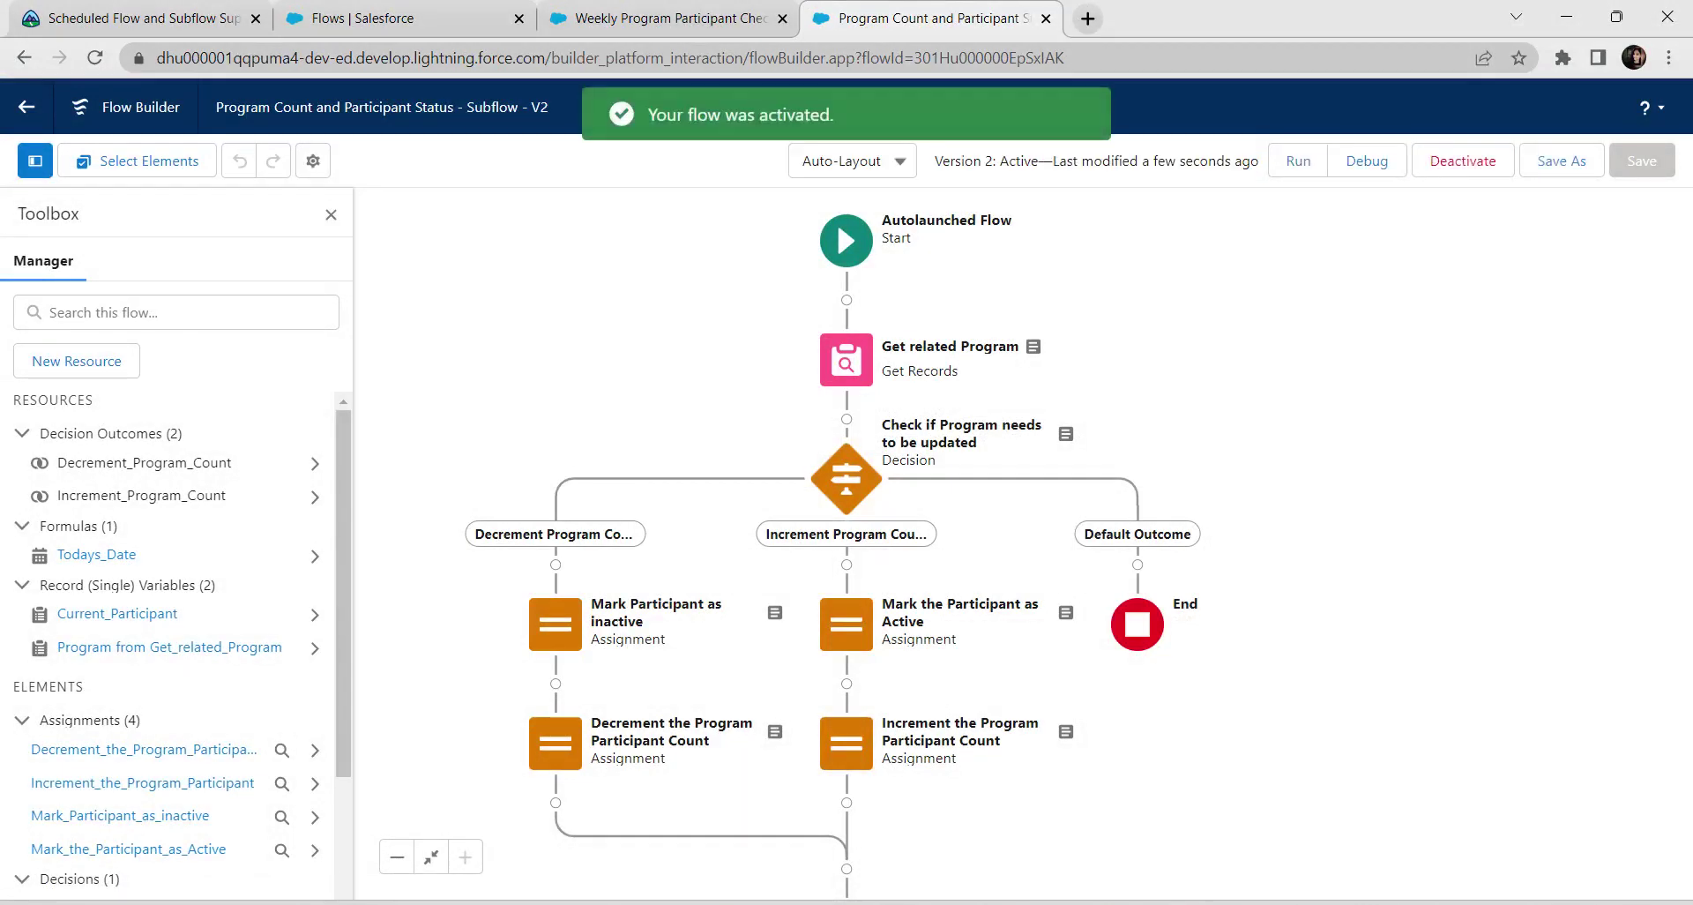
Return to the Trailhead superbadge page and check challenge 2, Create the subflow Program Count and Participant Status - Subflow.
left_click(684, 18)
left_click(900, 19)
left_click(684, 19)
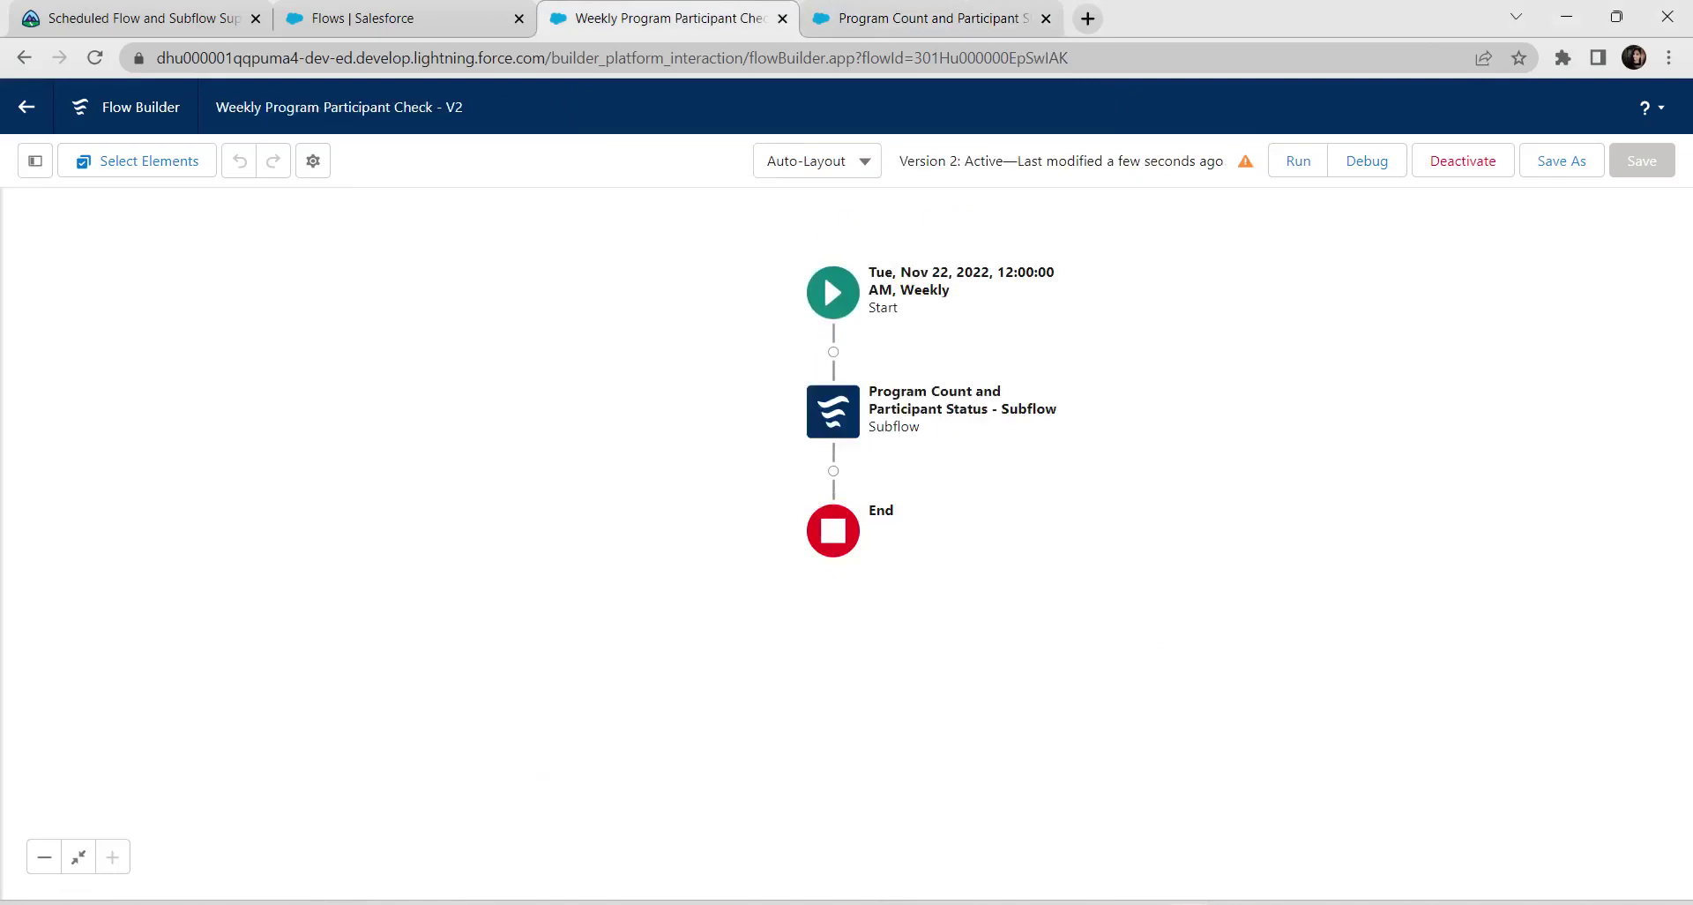
key("ctrl+shift+Tab")
key("ctrl+shift+Tab")
scroll(838, 485, "down", 15)
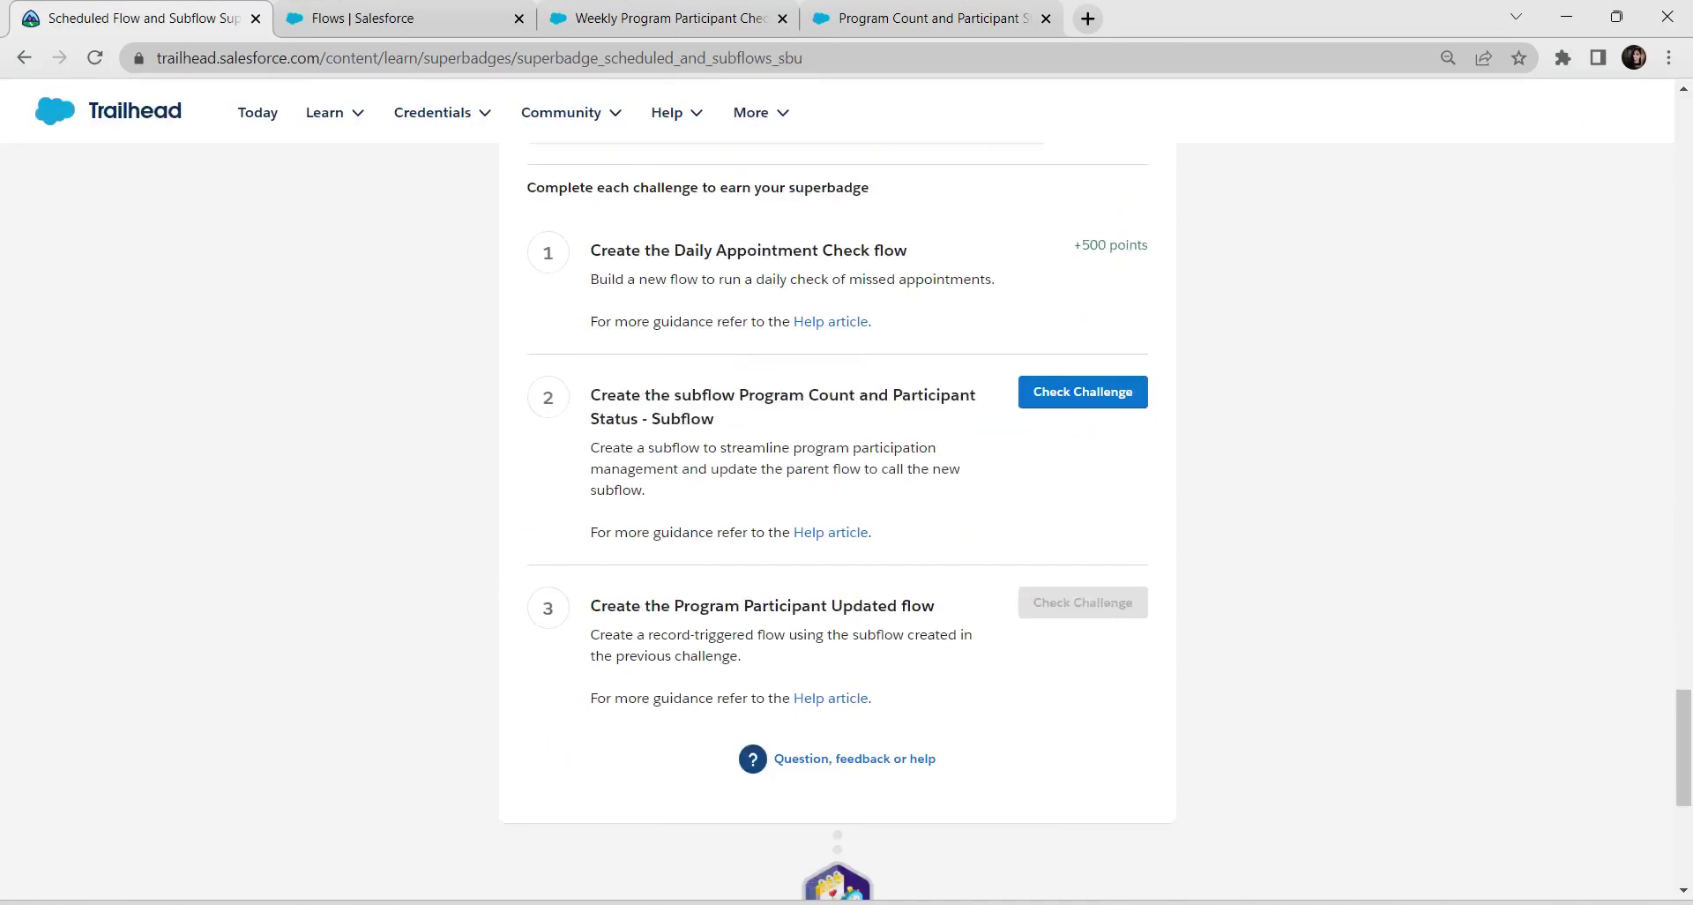
left_click(1083, 393)
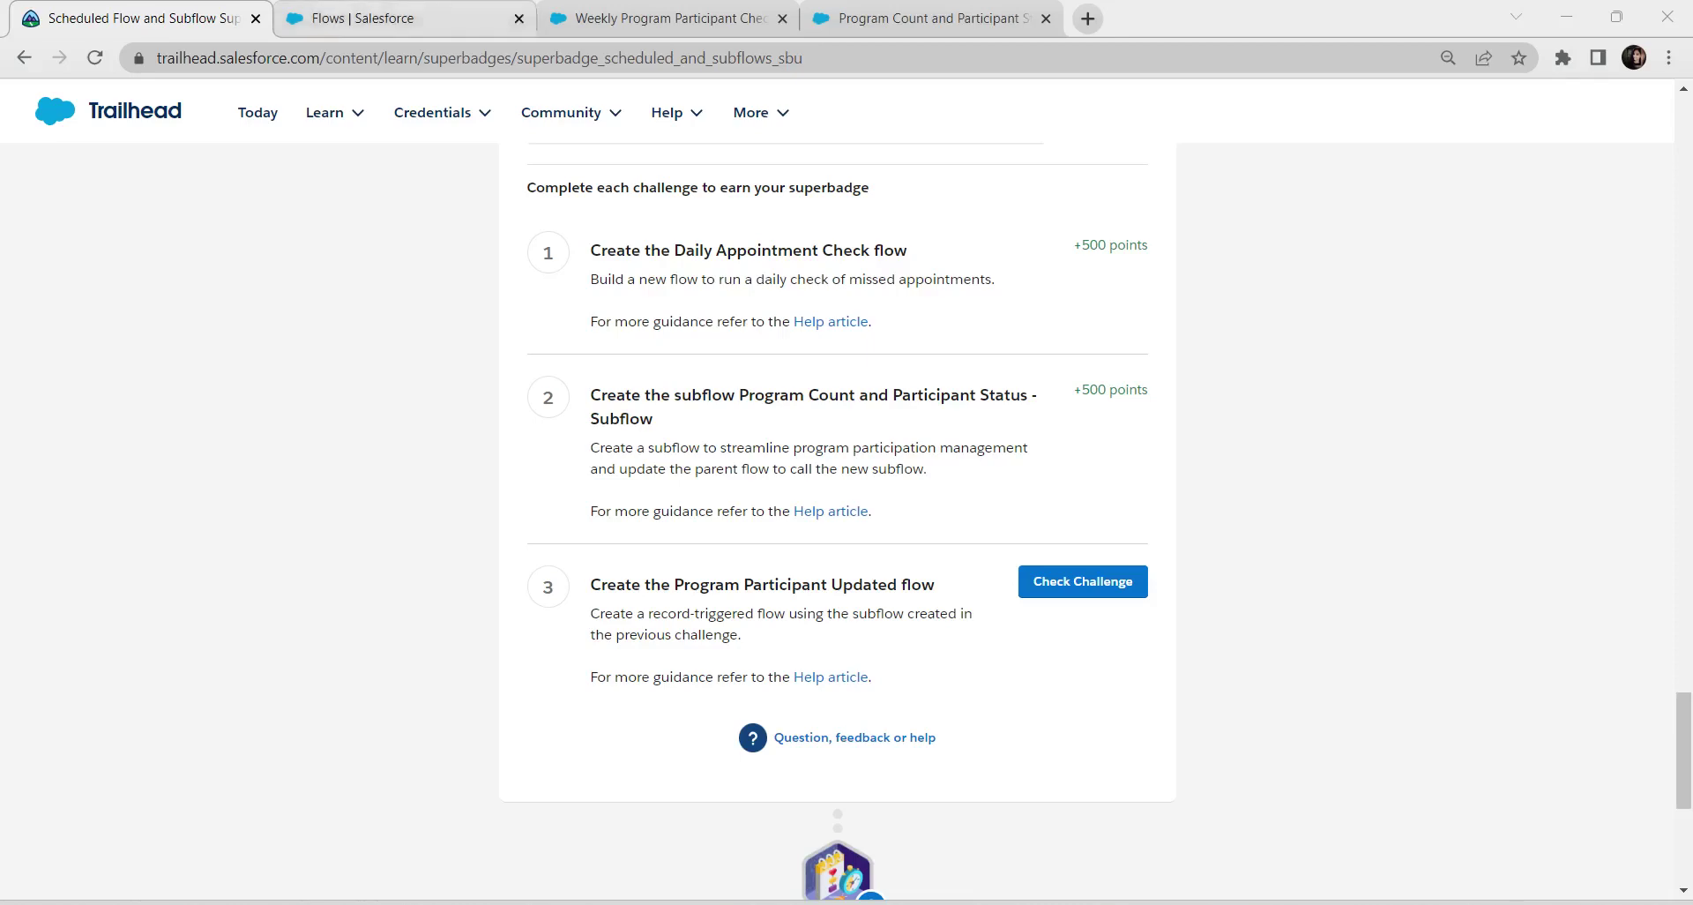
Create a new Record-Triggered Flow from the Salesforce Flows list and close the two finished flows.
left_click(362, 18)
left_click(1612, 228)
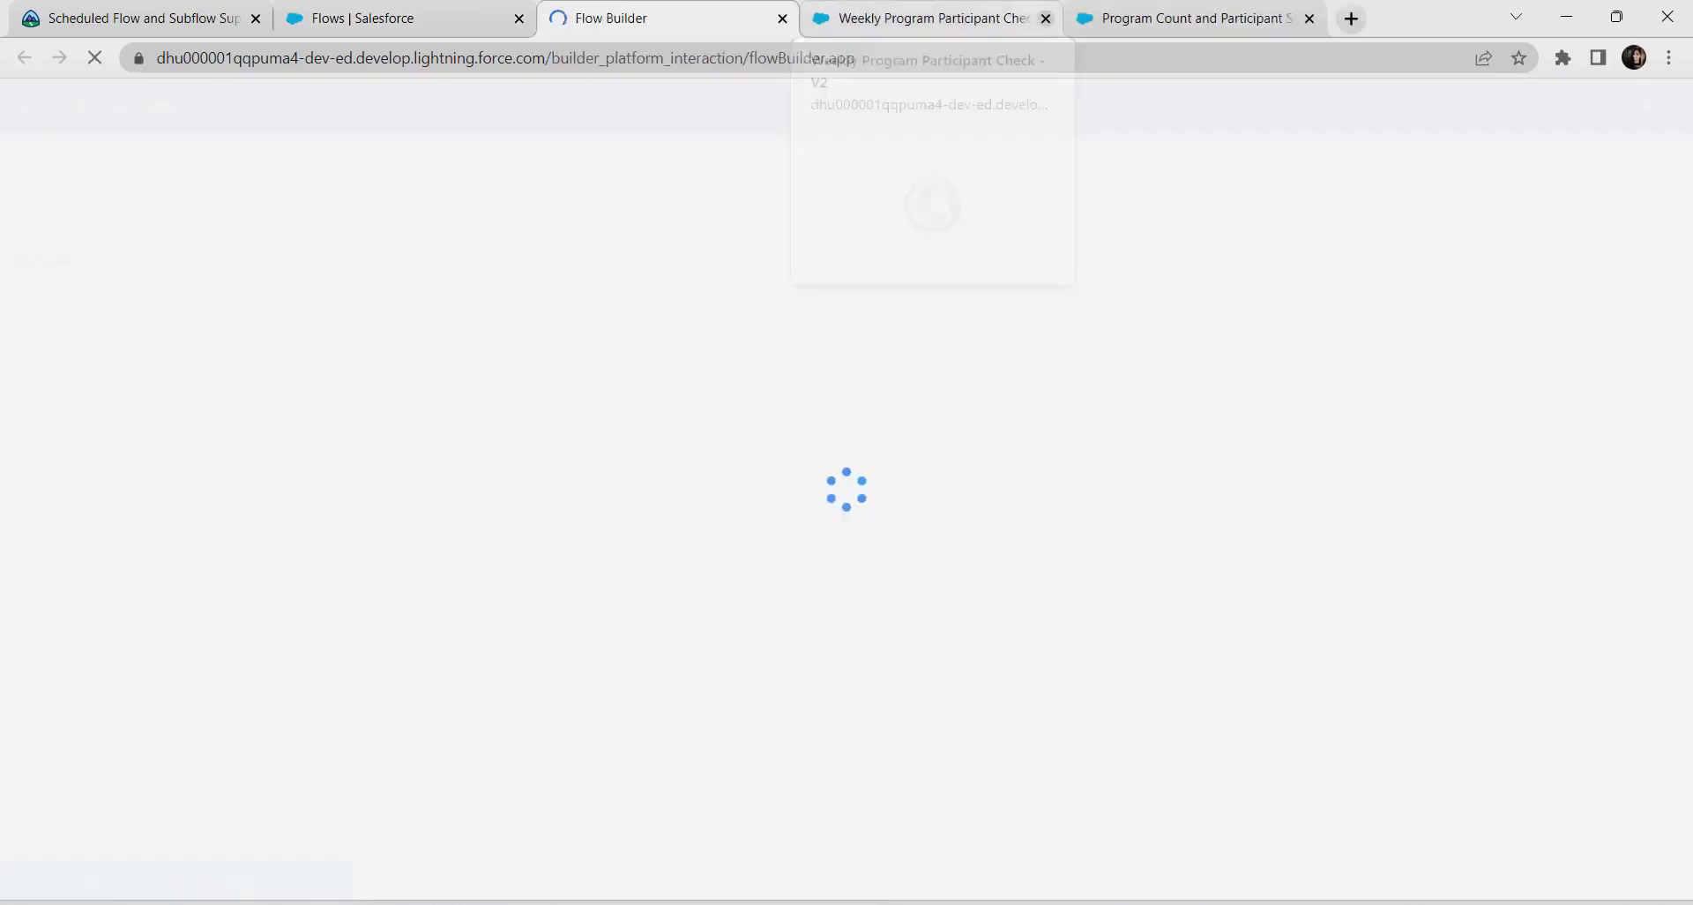
left_click(1045, 18)
left_click(1045, 18)
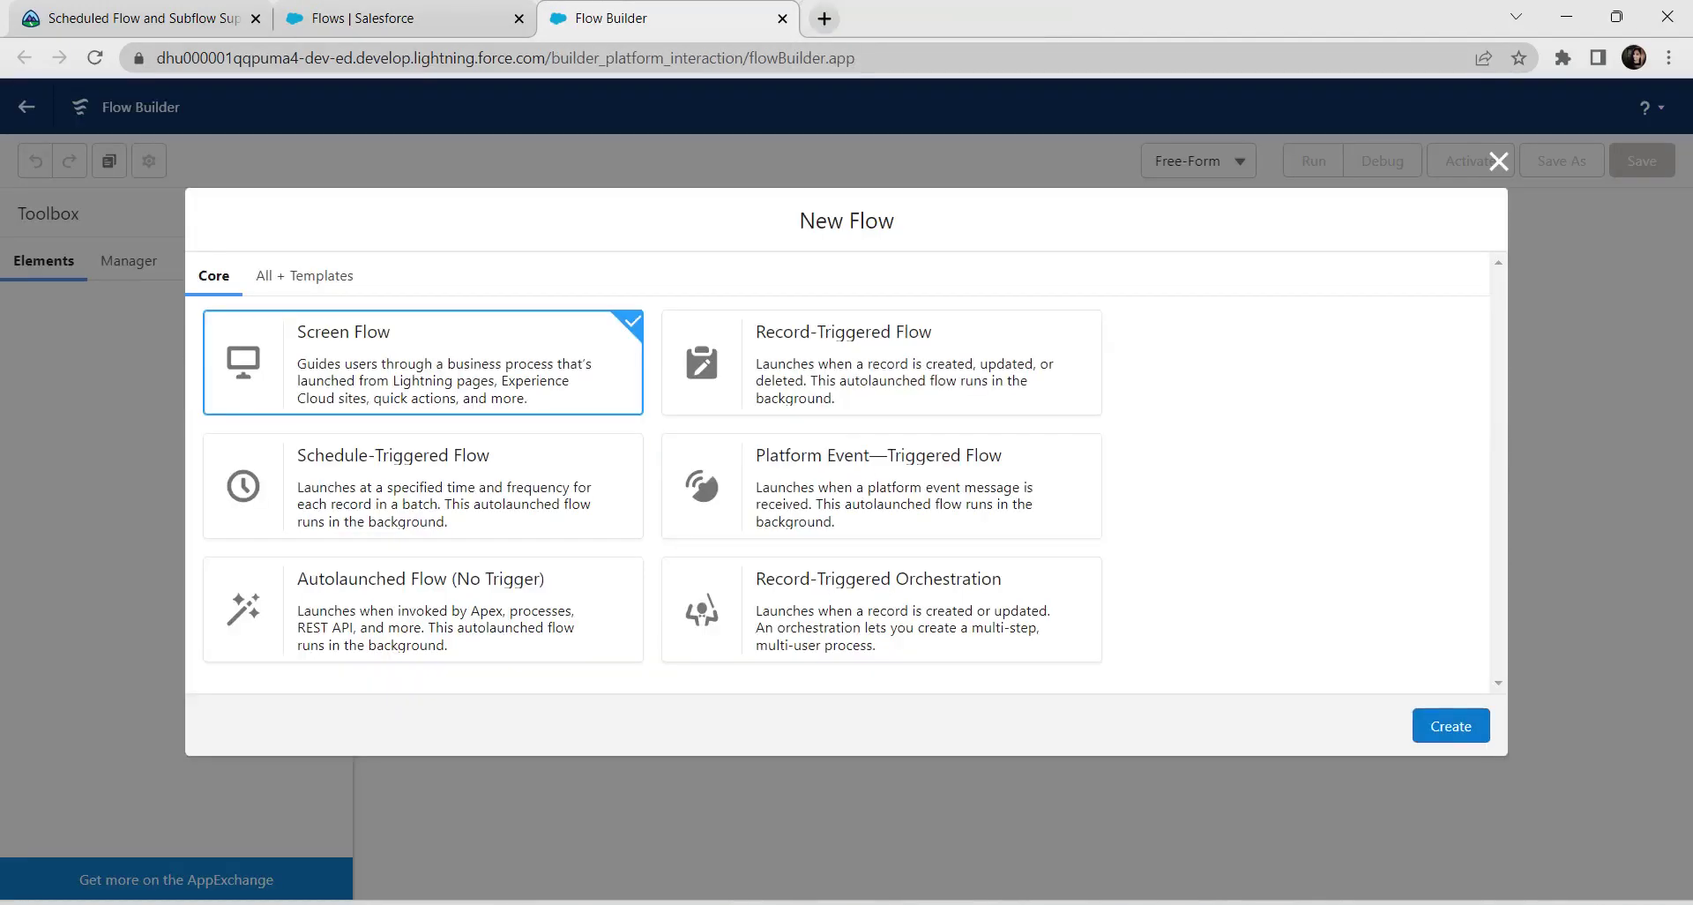
left_click(882, 378)
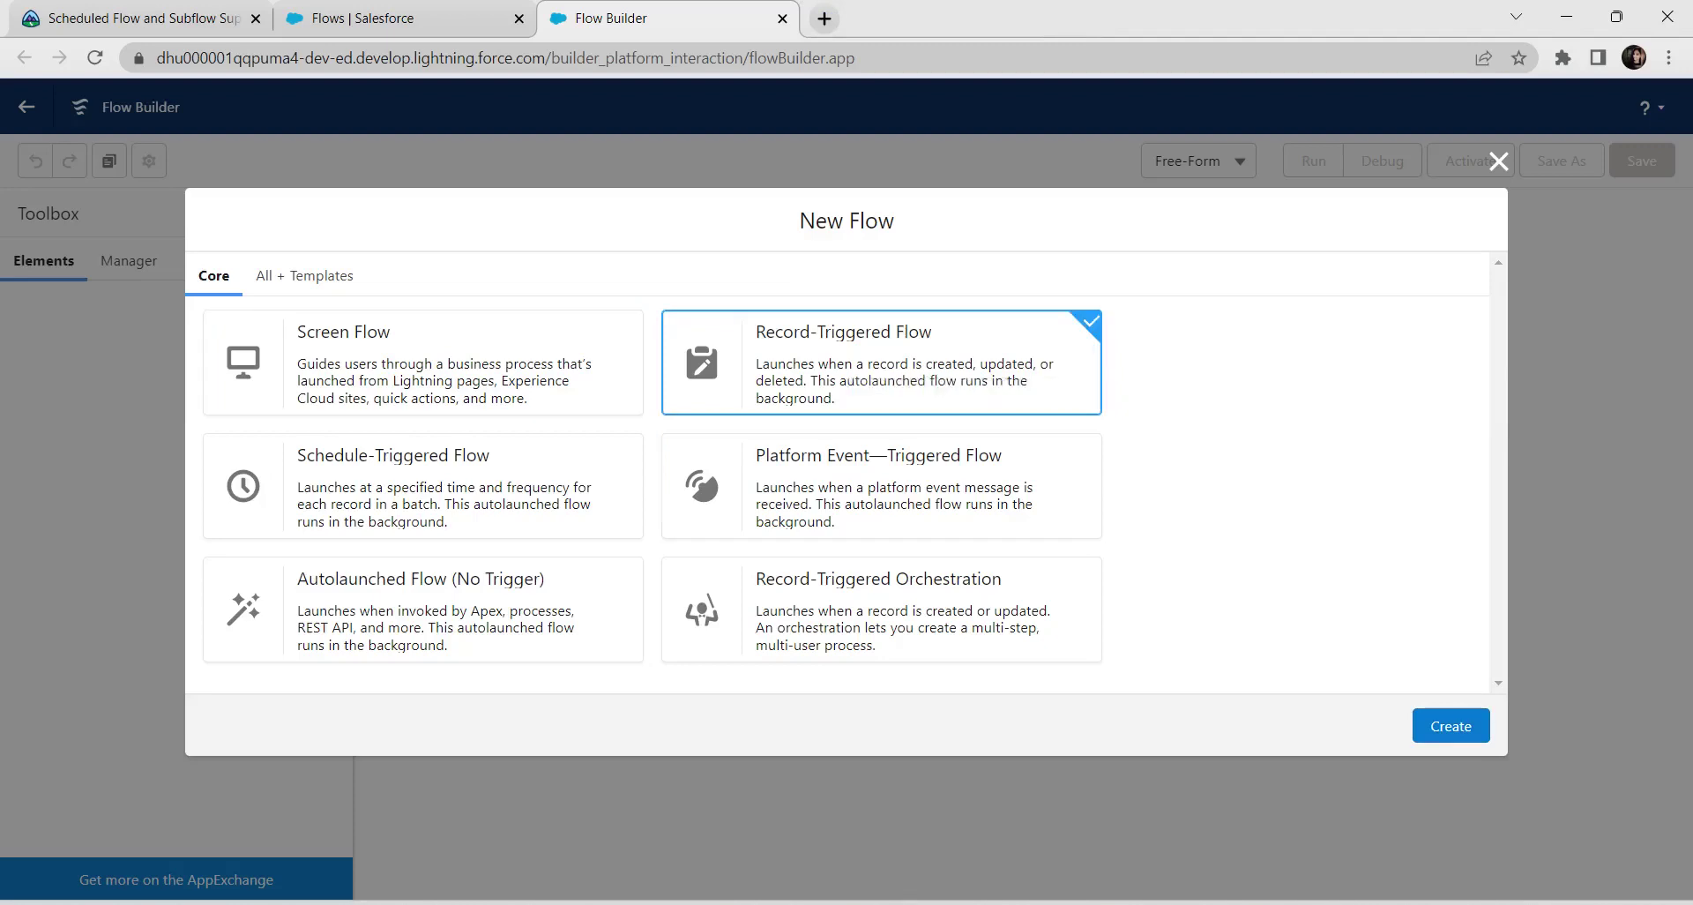
left_click(1451, 725)
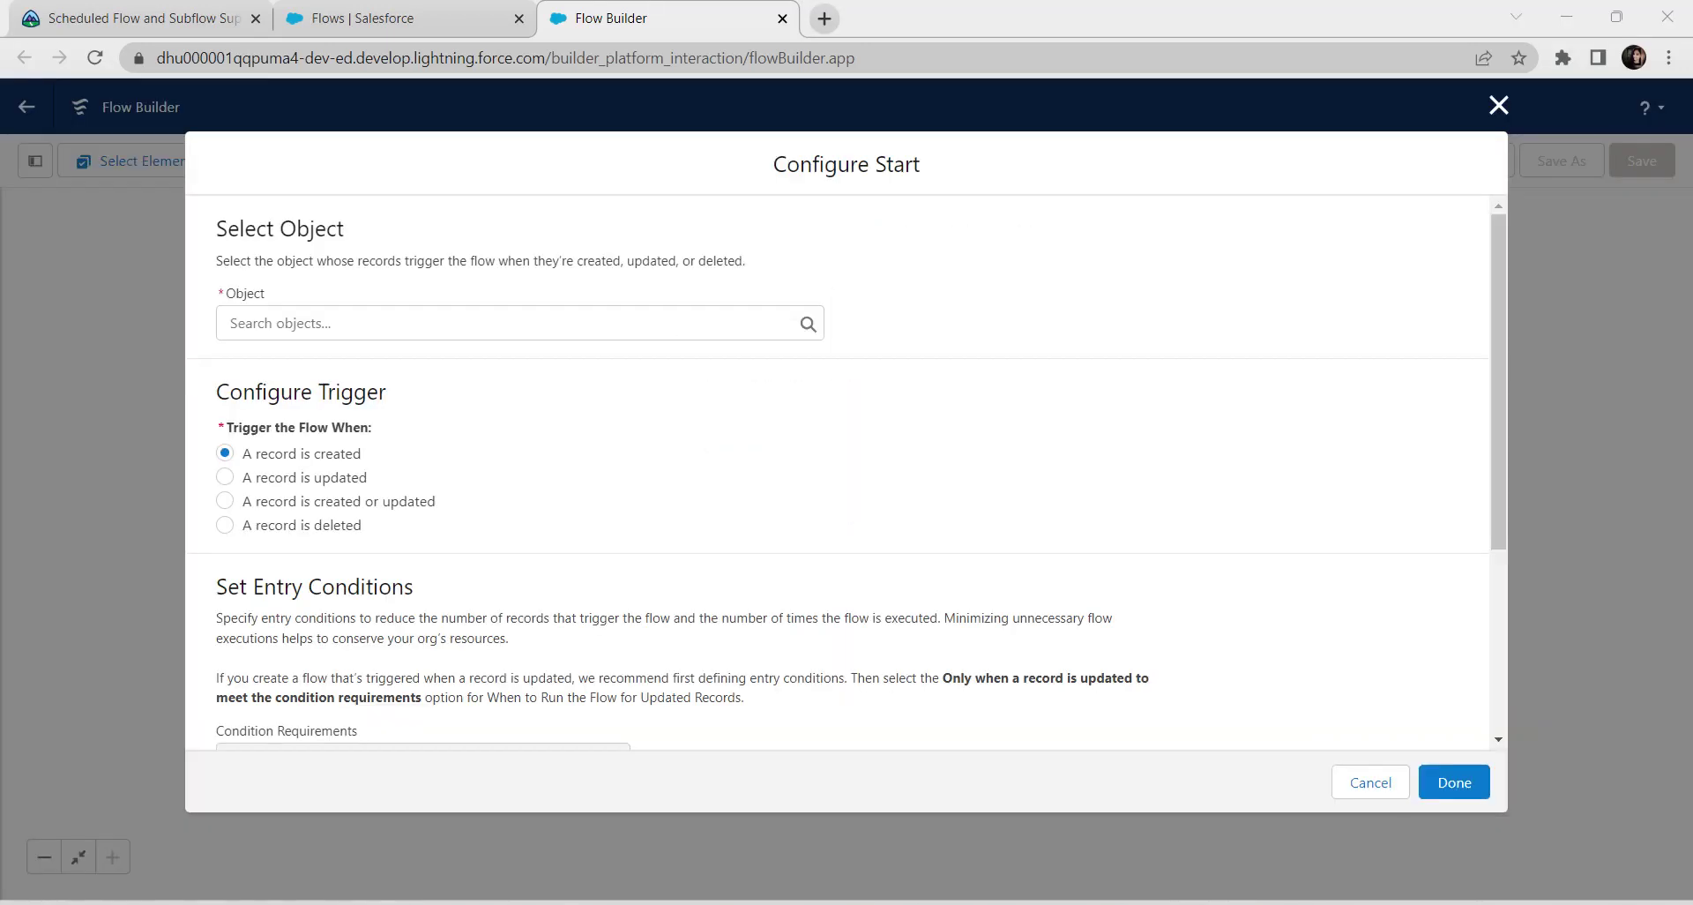
Set the flow's start object to Program Participant and trigger it when a record is updated.
left_click(520, 323)
type("pro")
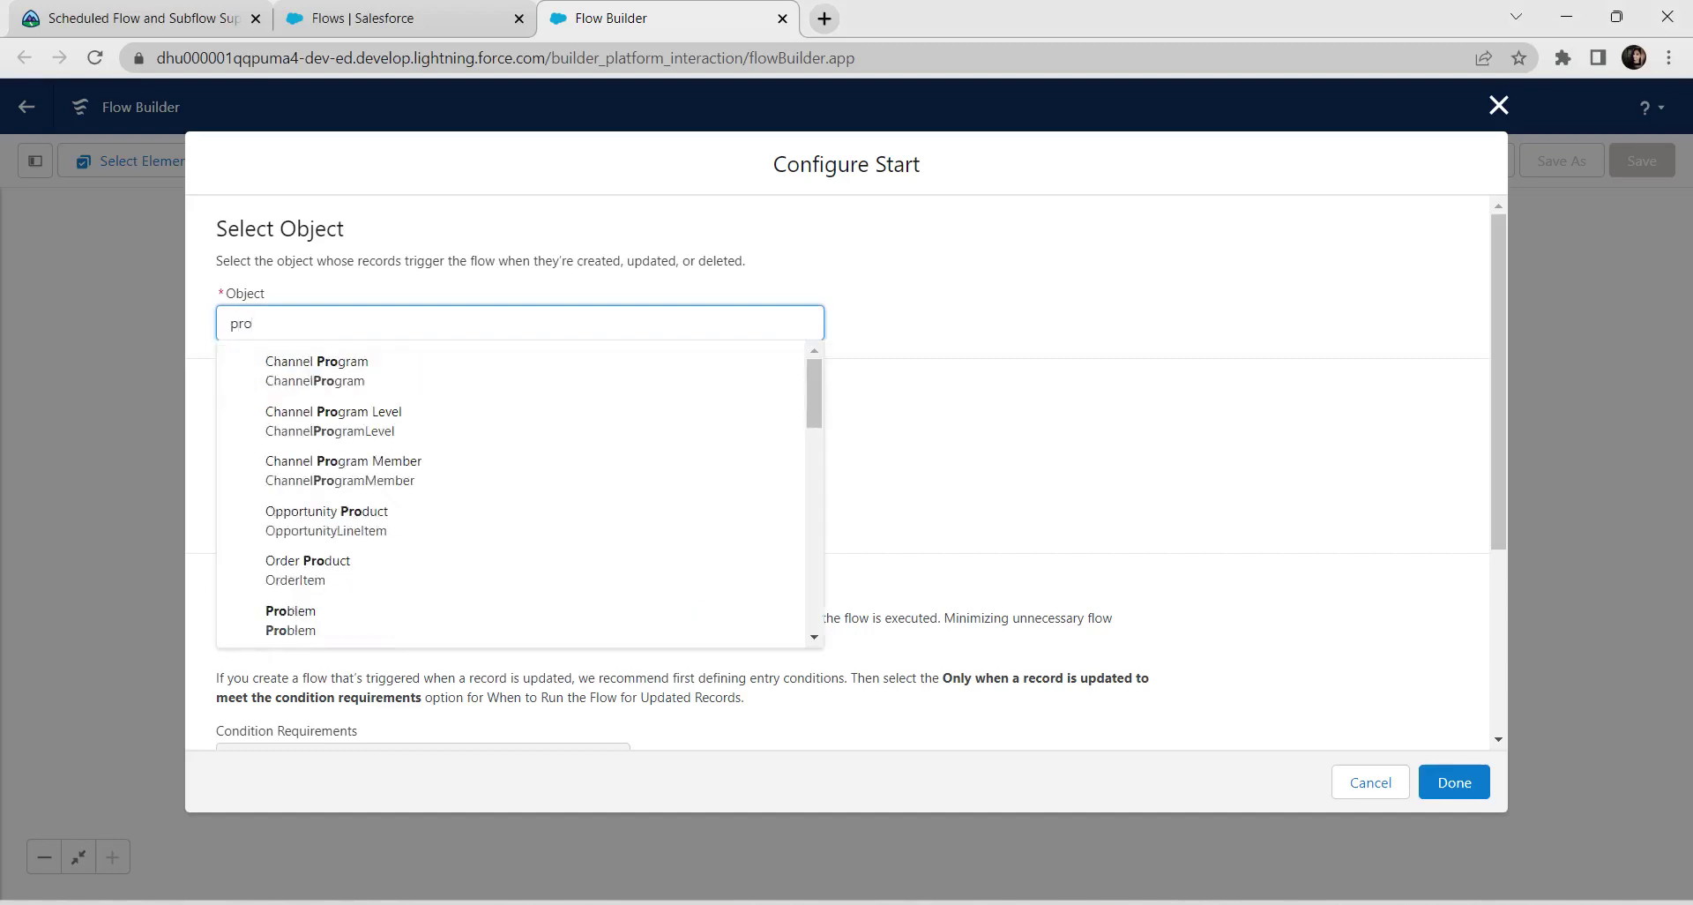
type("gra")
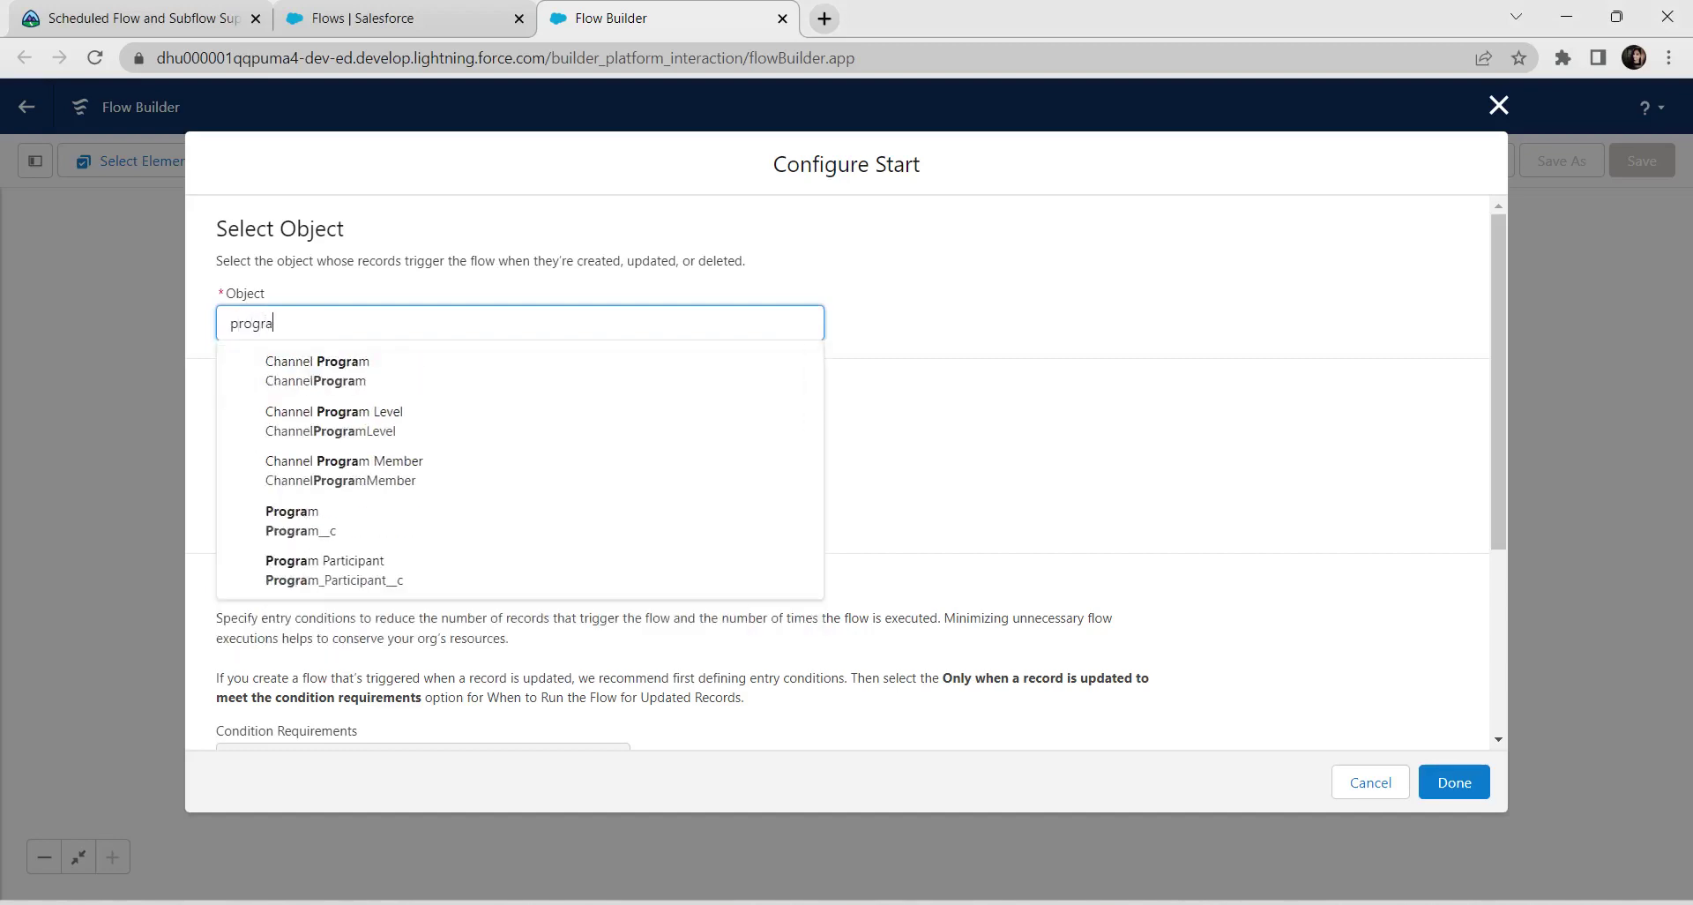
left_click(326, 570)
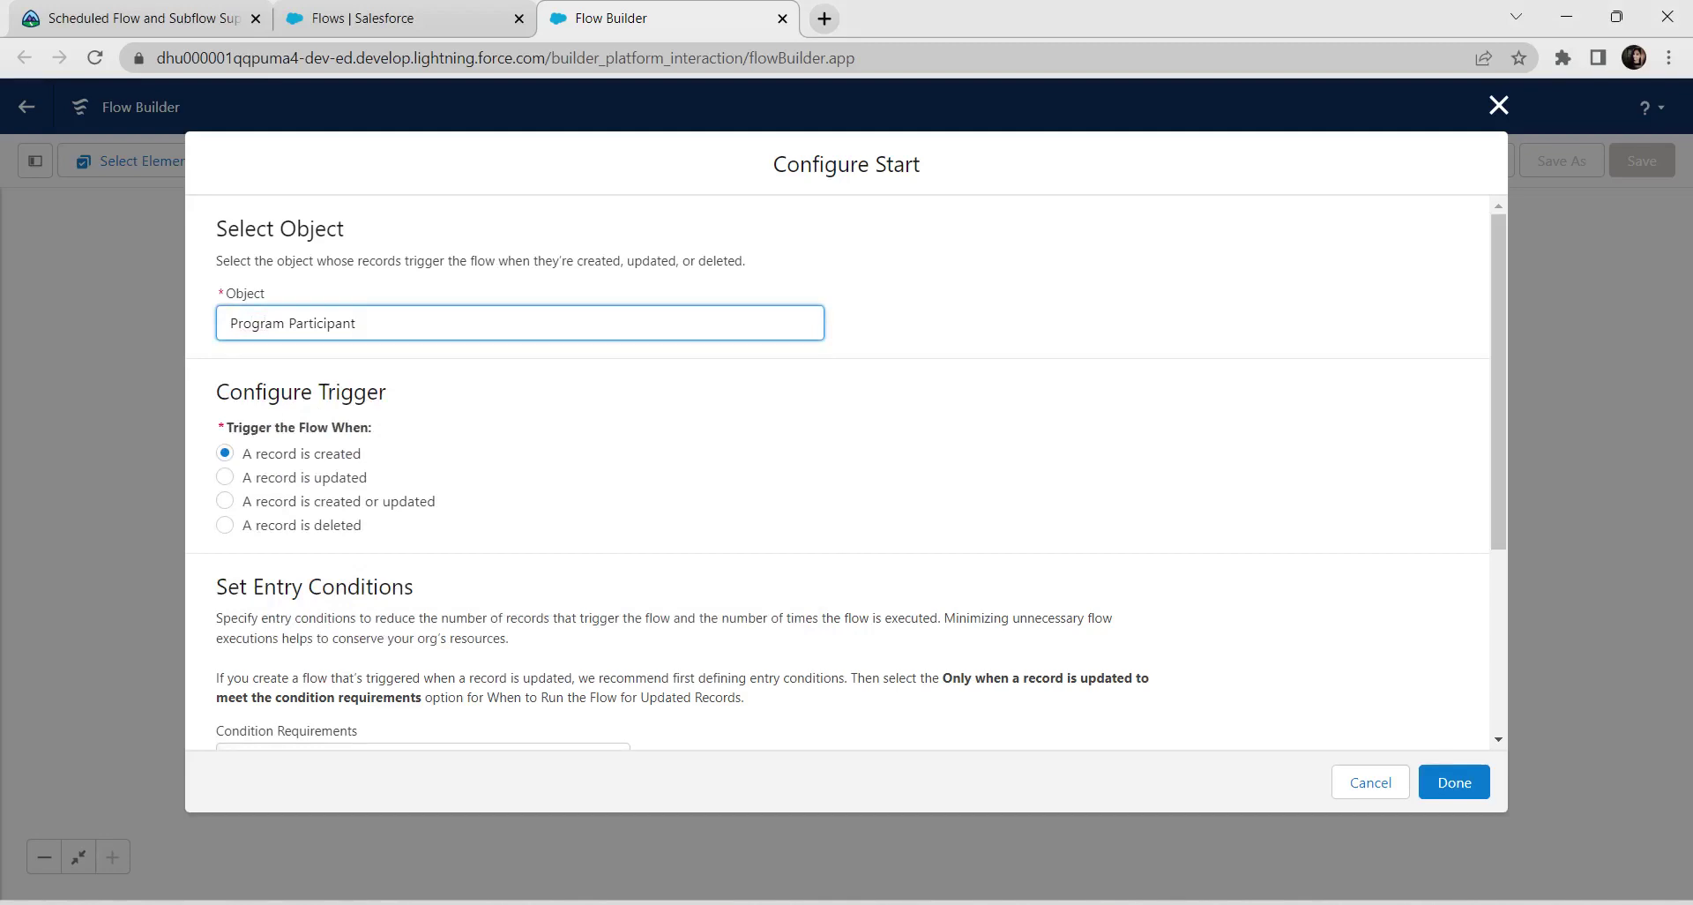
left_click(226, 477)
Require all entry conditions to be met (AND) and add the condition End_Date__c Is Changed equal to True.
scroll(838, 472, "down", 3)
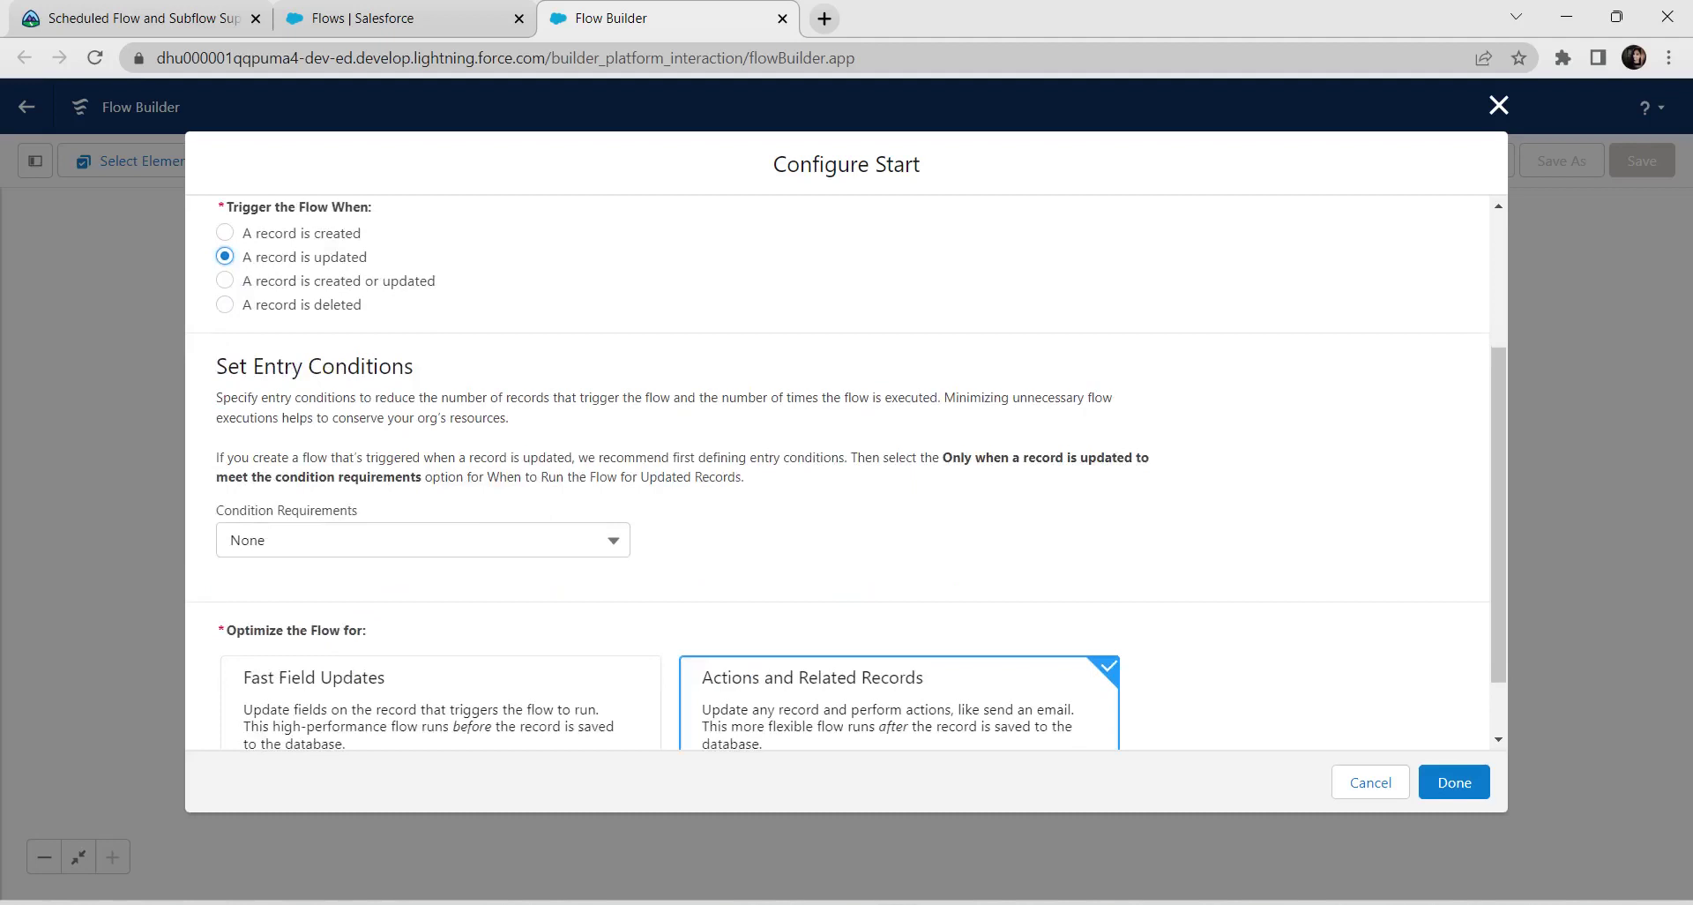
left_click(424, 540)
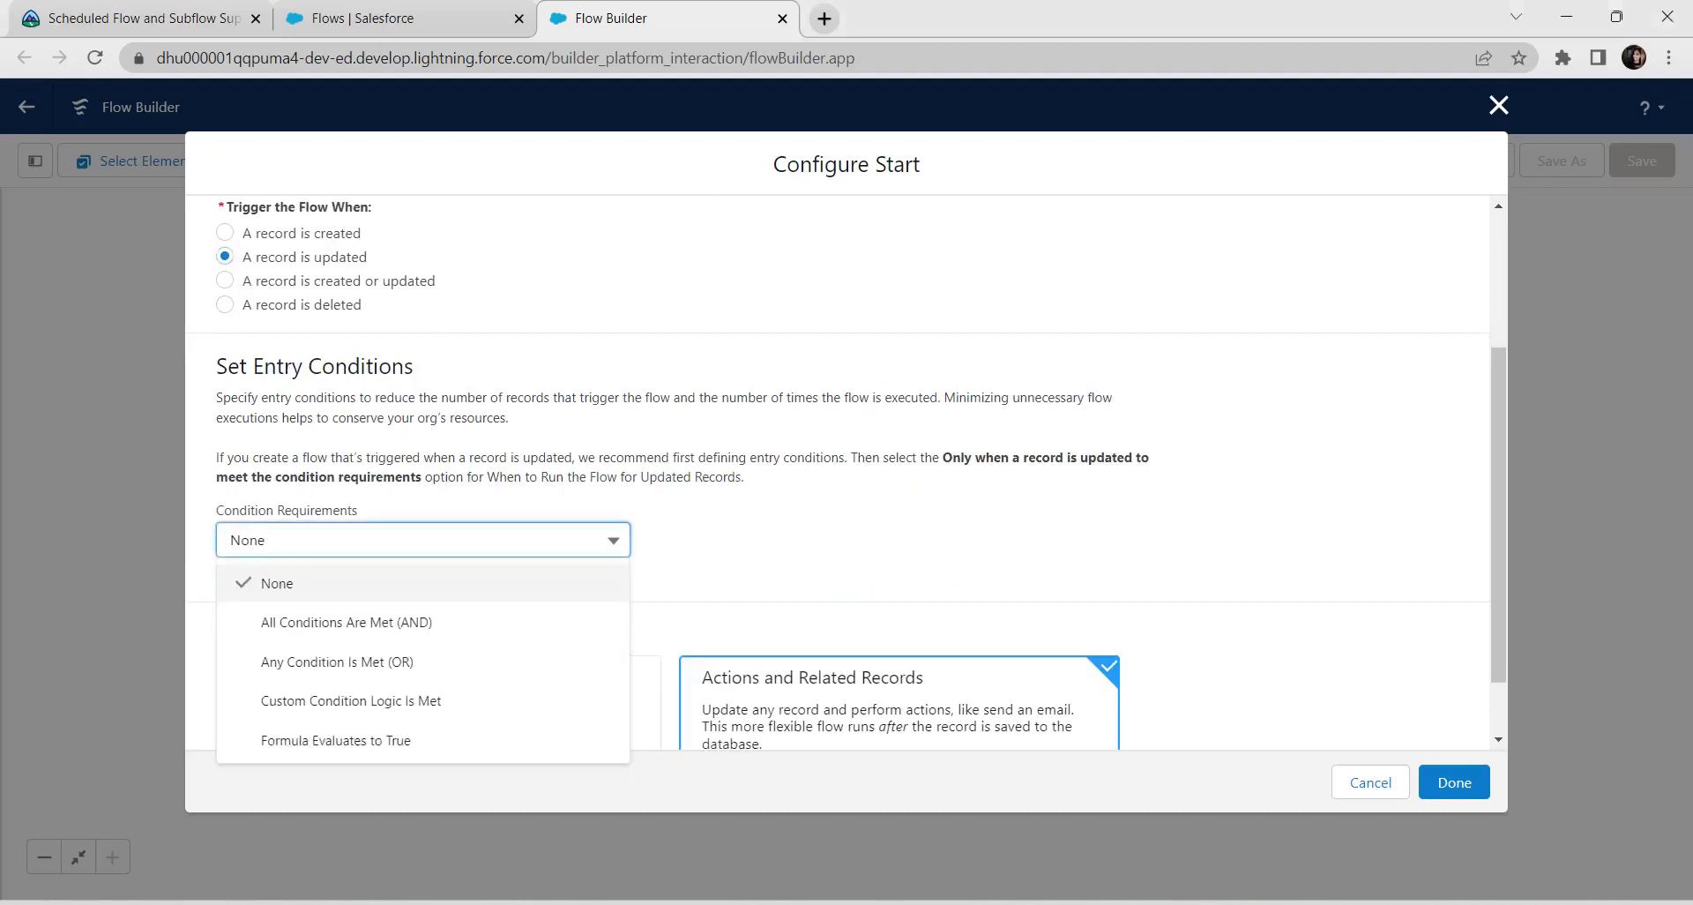
key("Up")
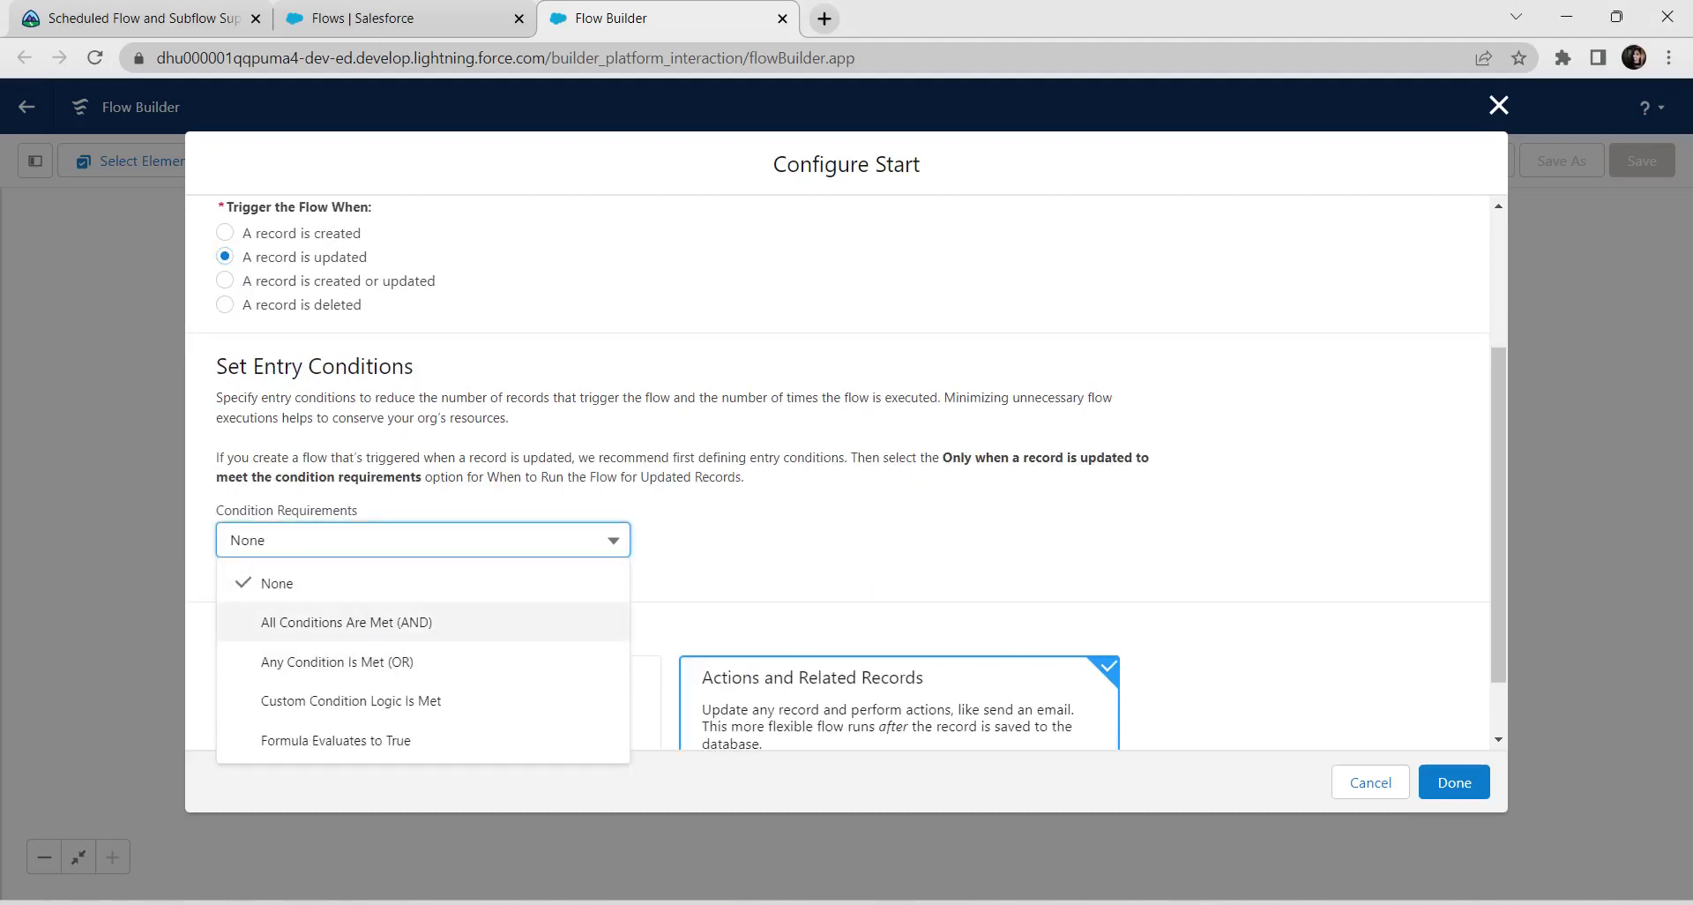
key("Return")
left_click(489, 629)
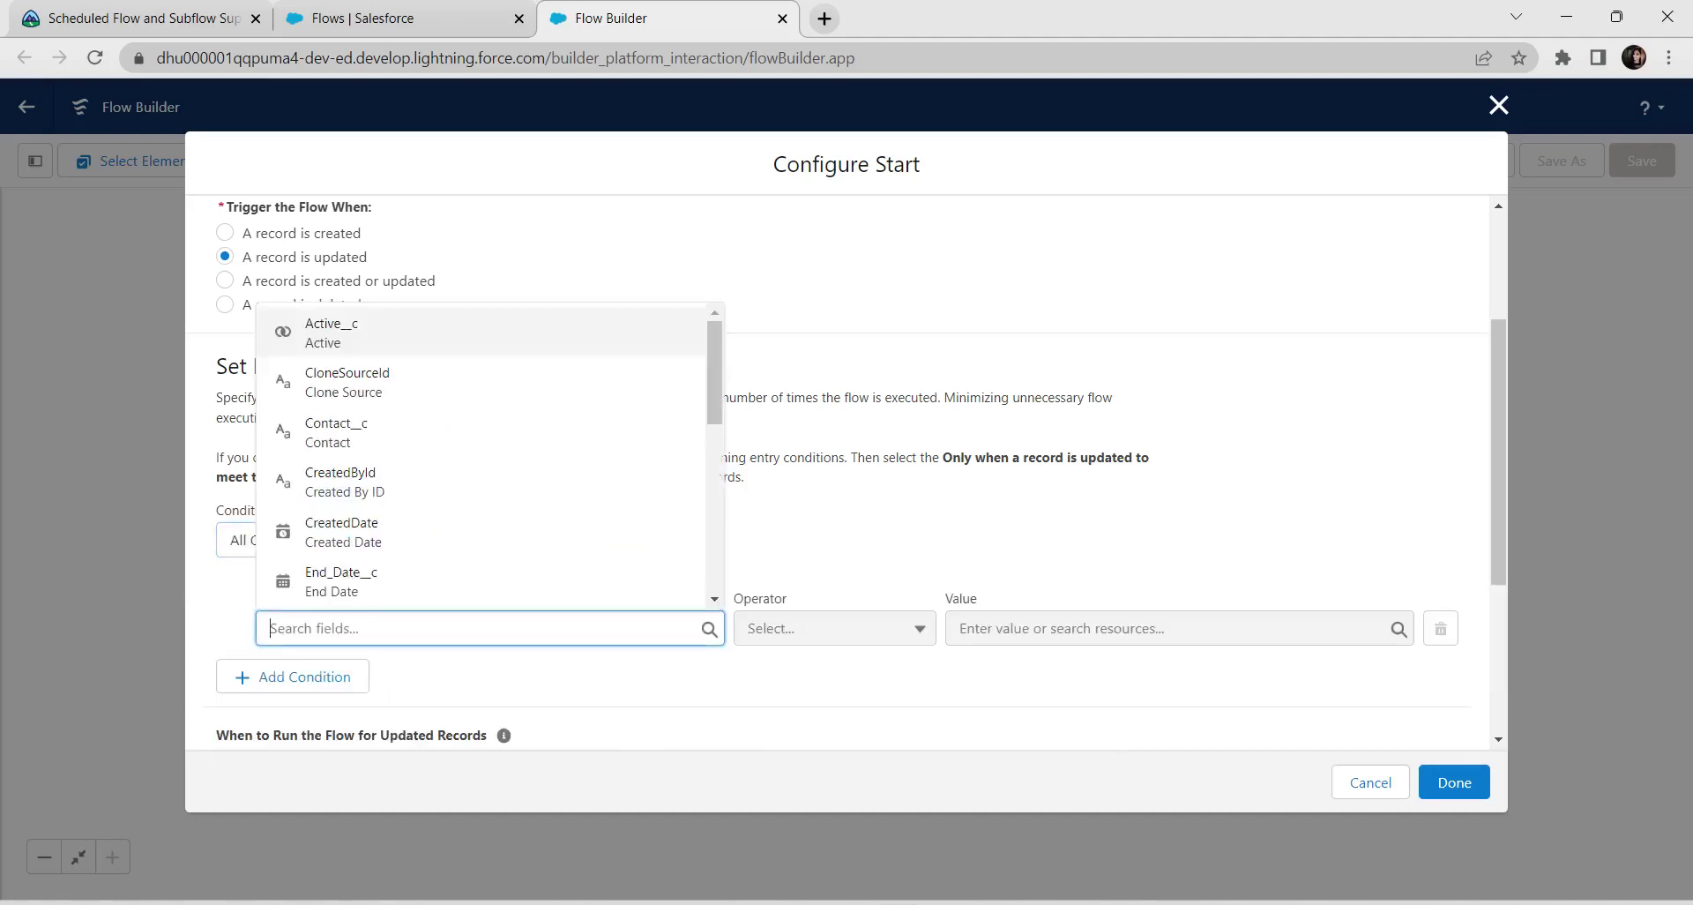
left_click(481, 582)
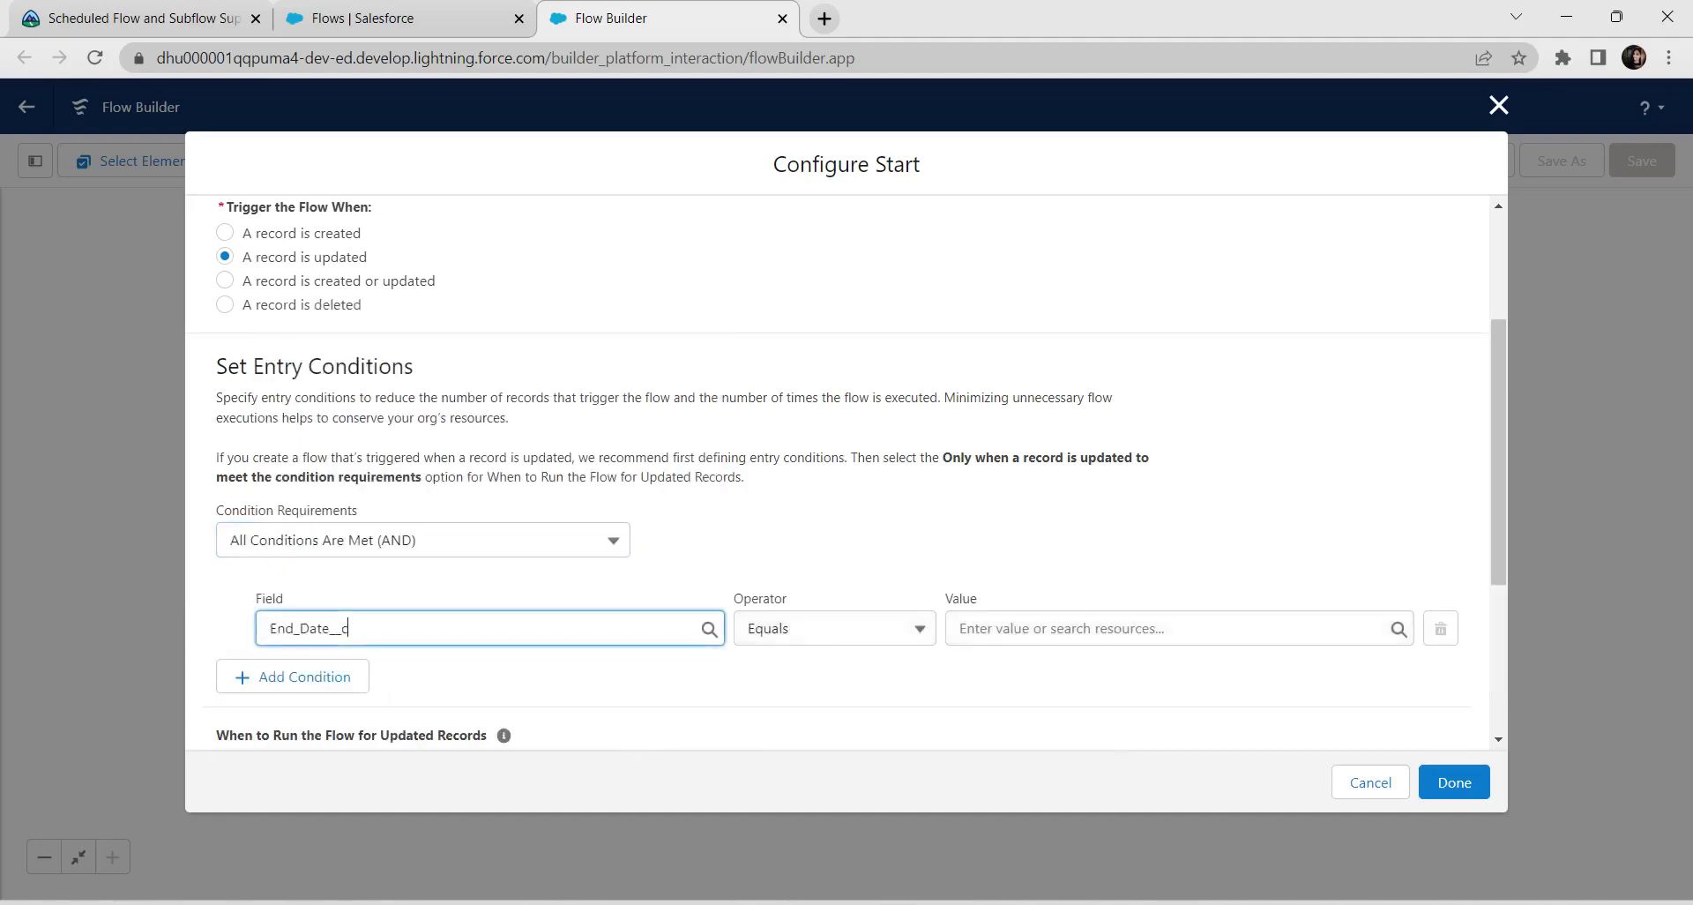
left_click(834, 628)
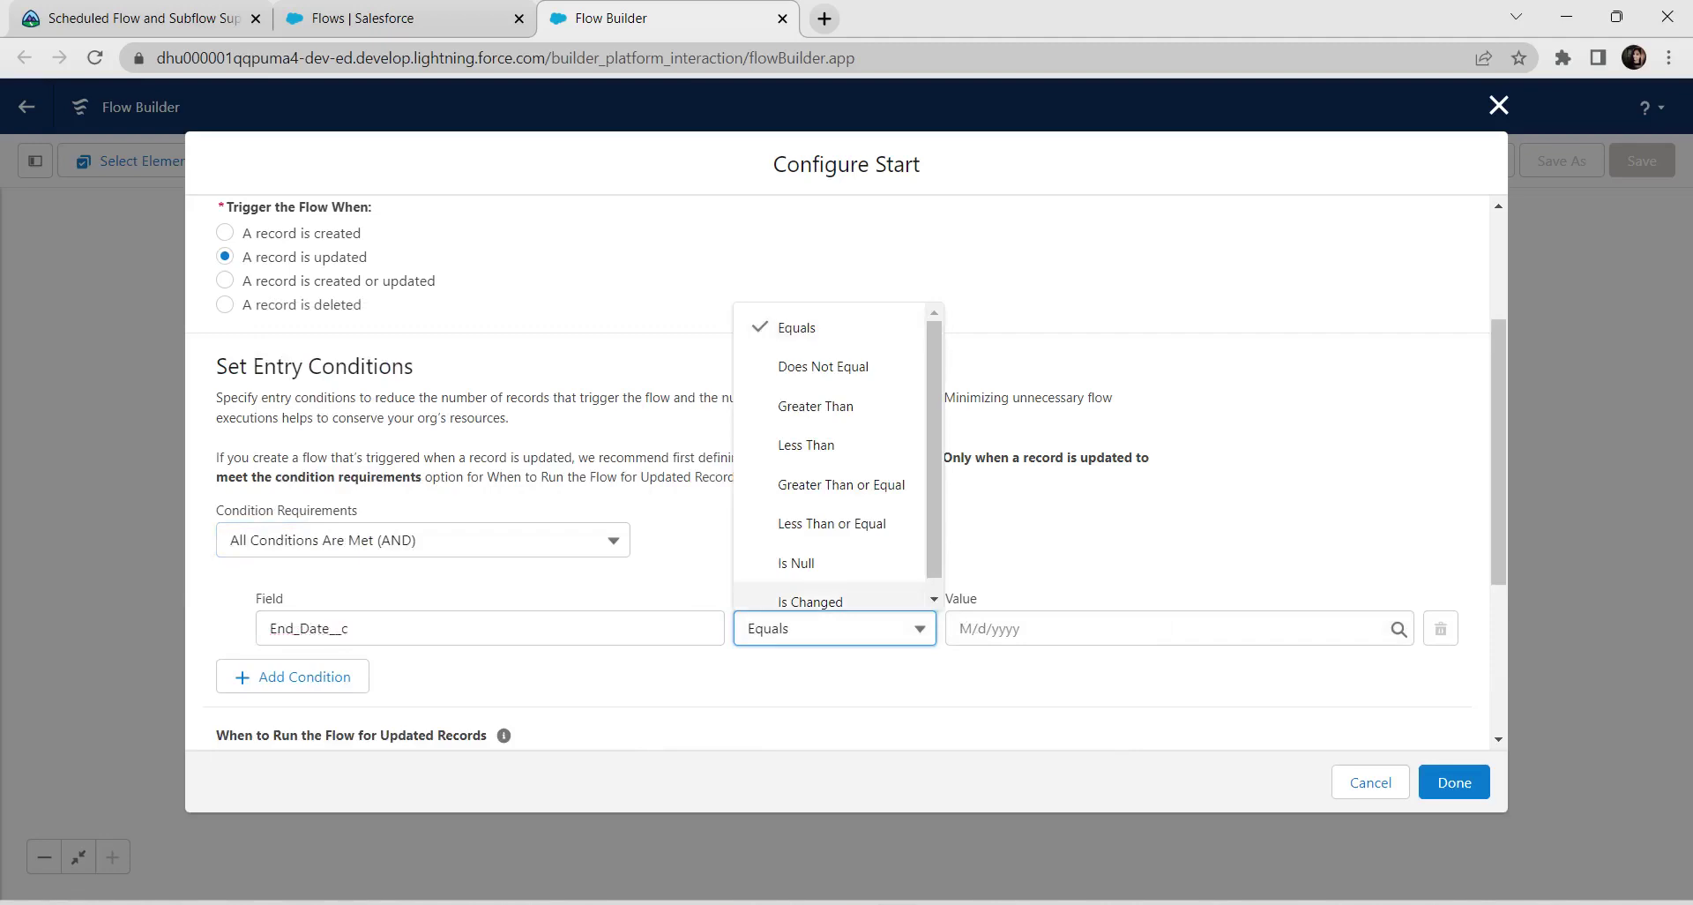
left_click(829, 599)
key("Tab")
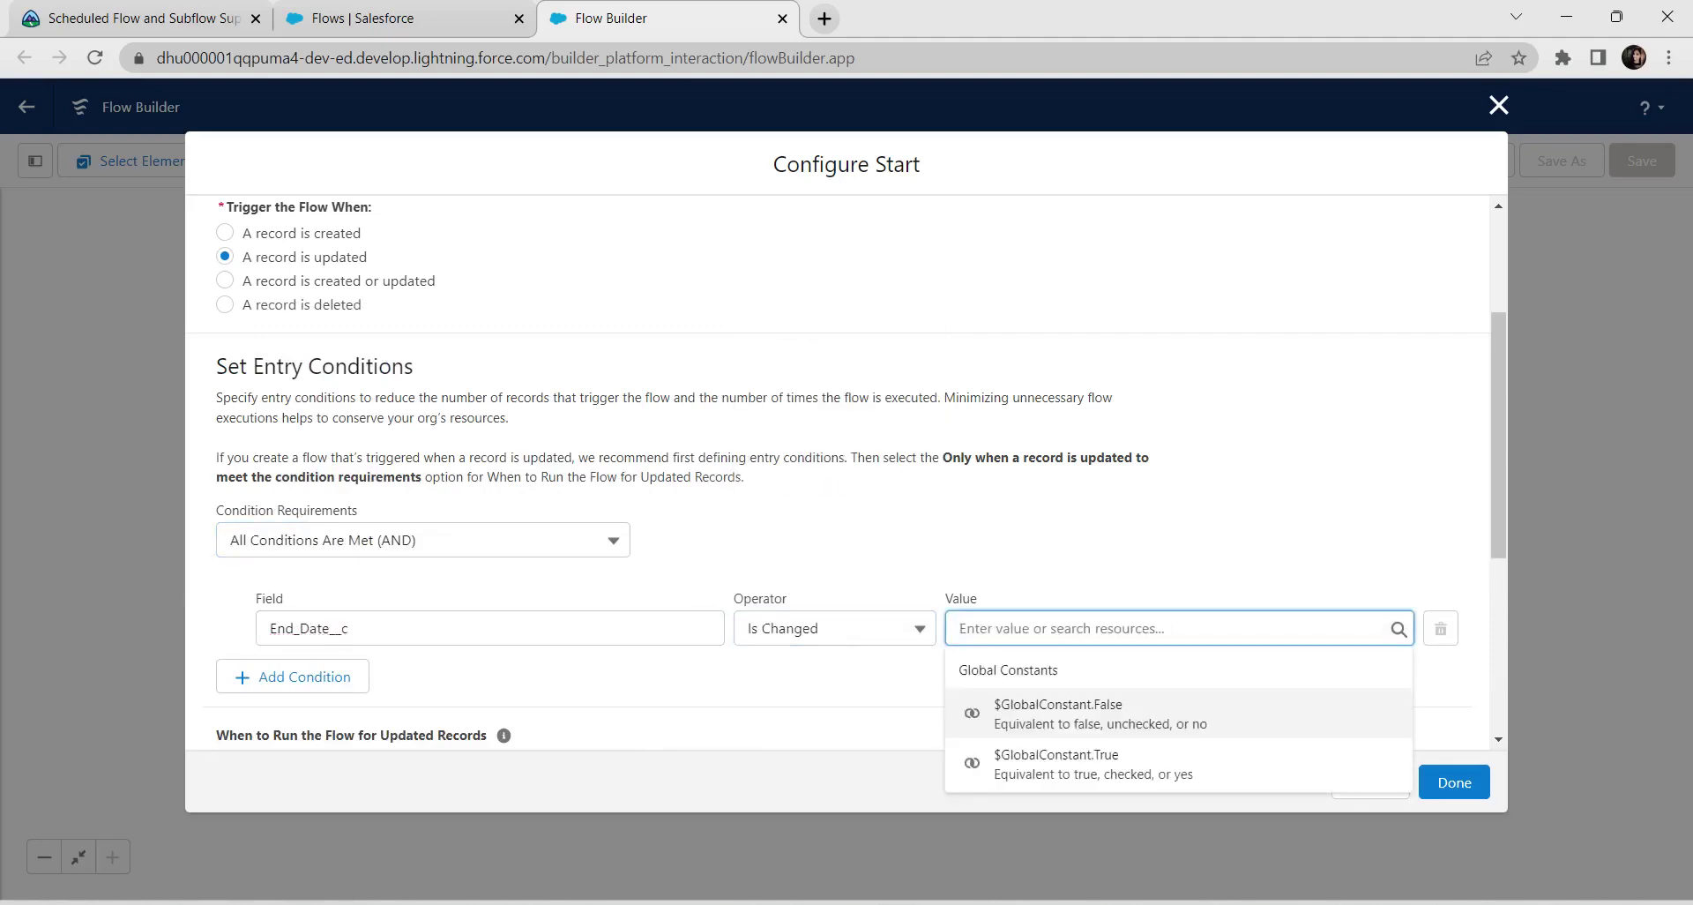
key("Down")
key("Return")
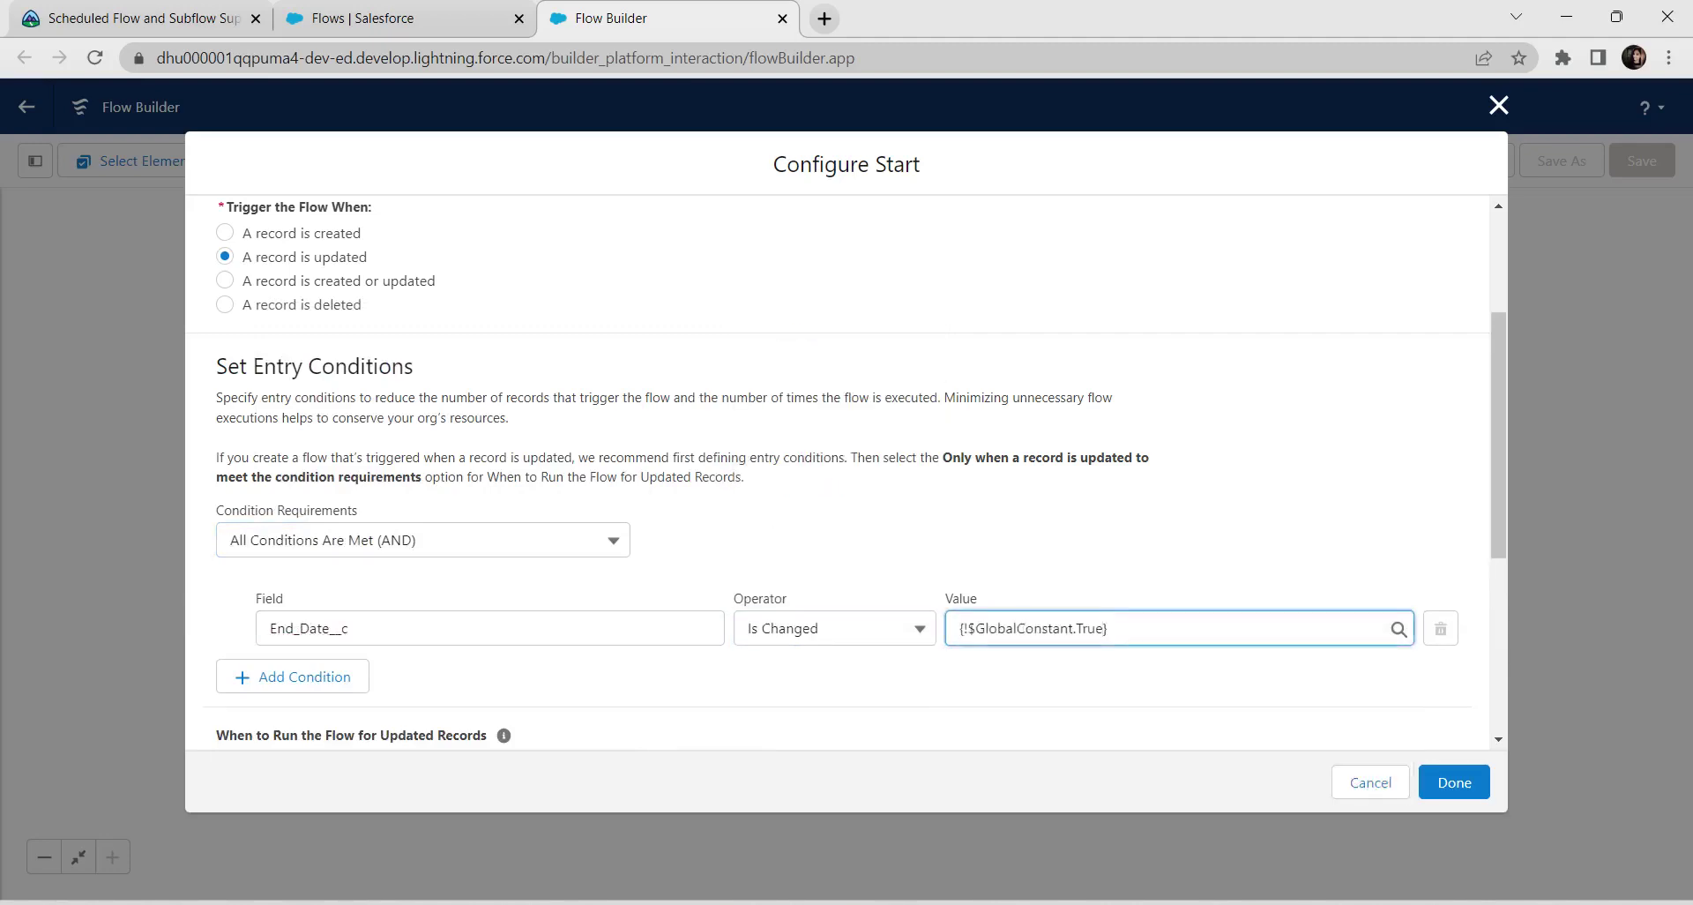
scroll(838, 473, "down", 5)
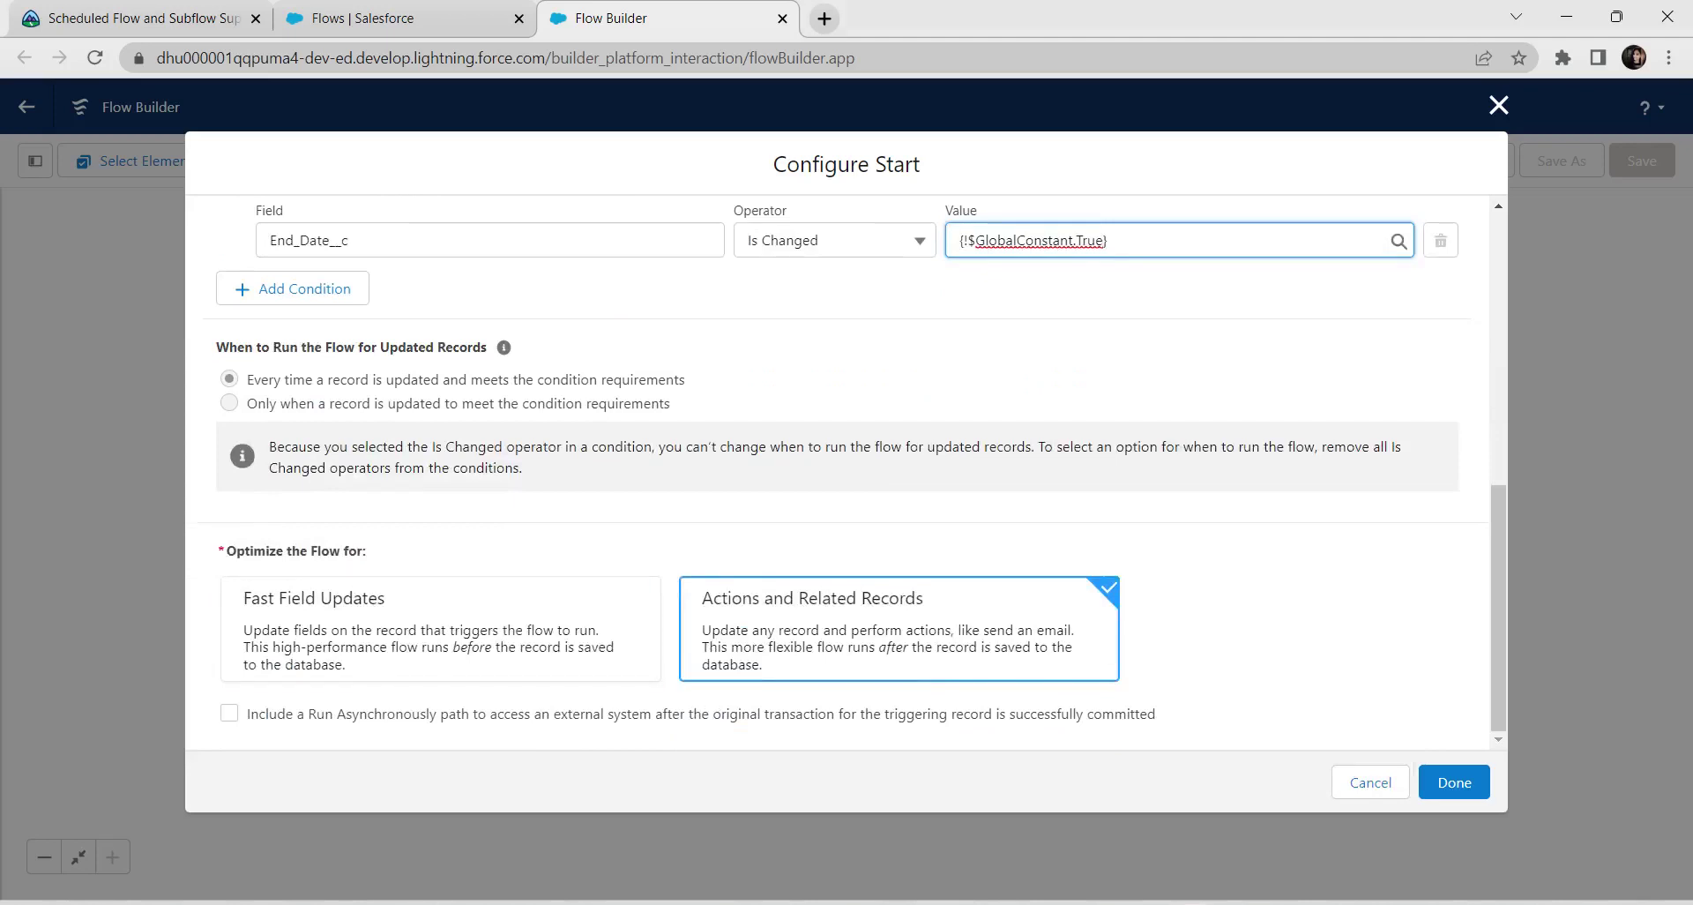
key("alt+Tab")
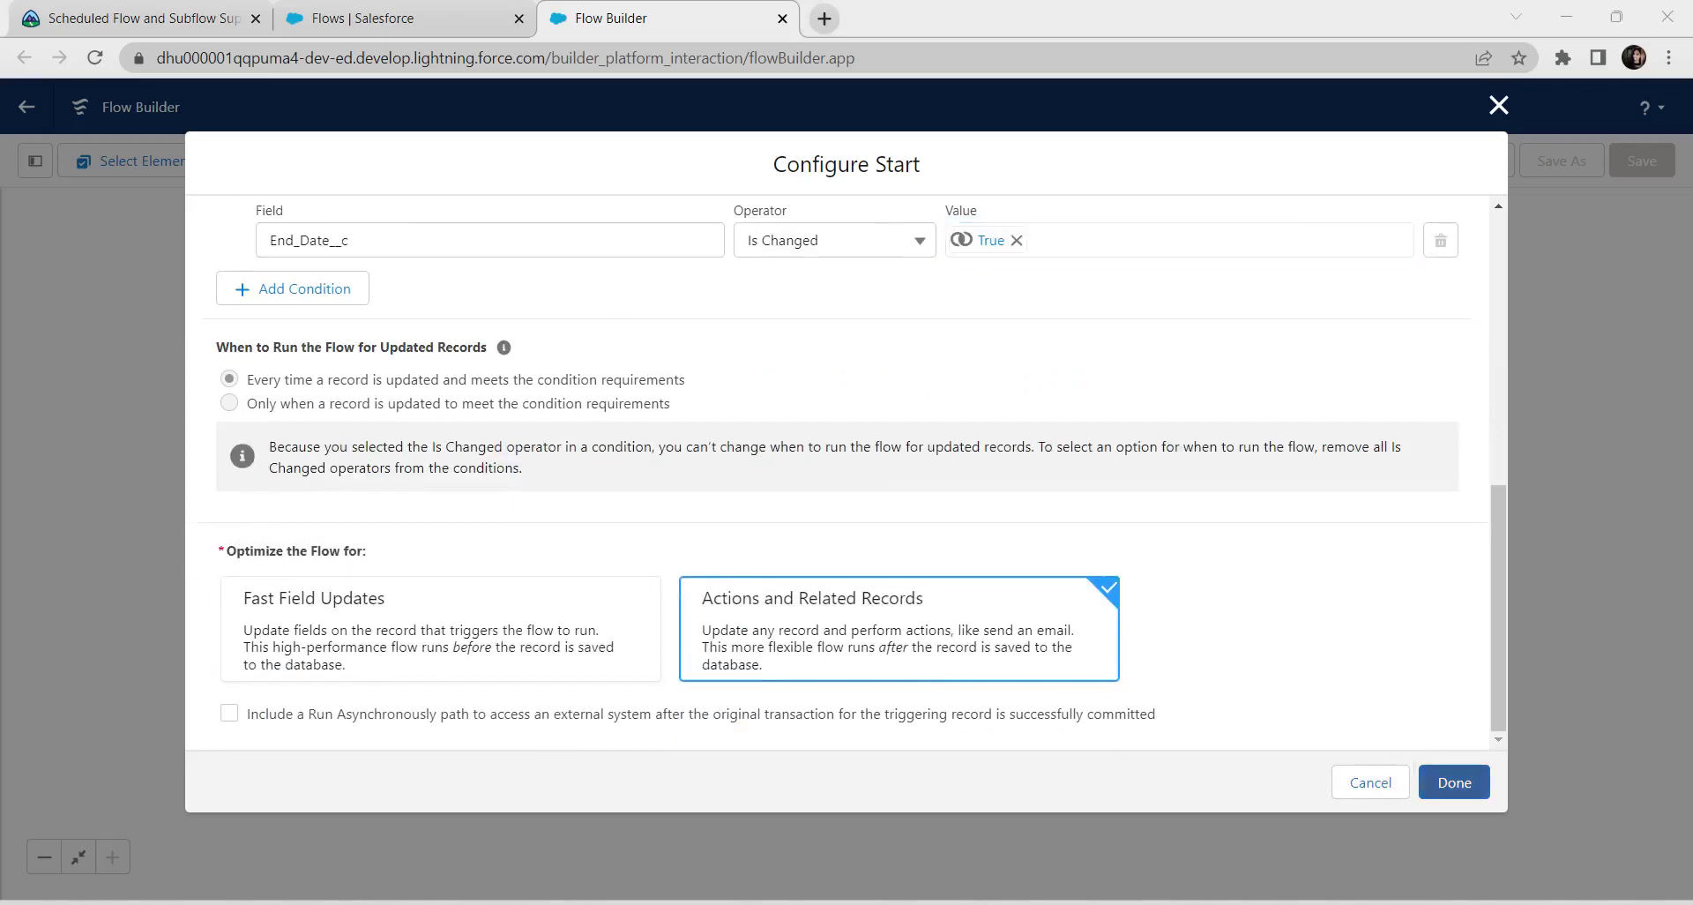
Accept the start configuration and add a Subflow element referencing Program Count and Participant Status - Subflow, labelled with that same name.
left_click(1455, 782)
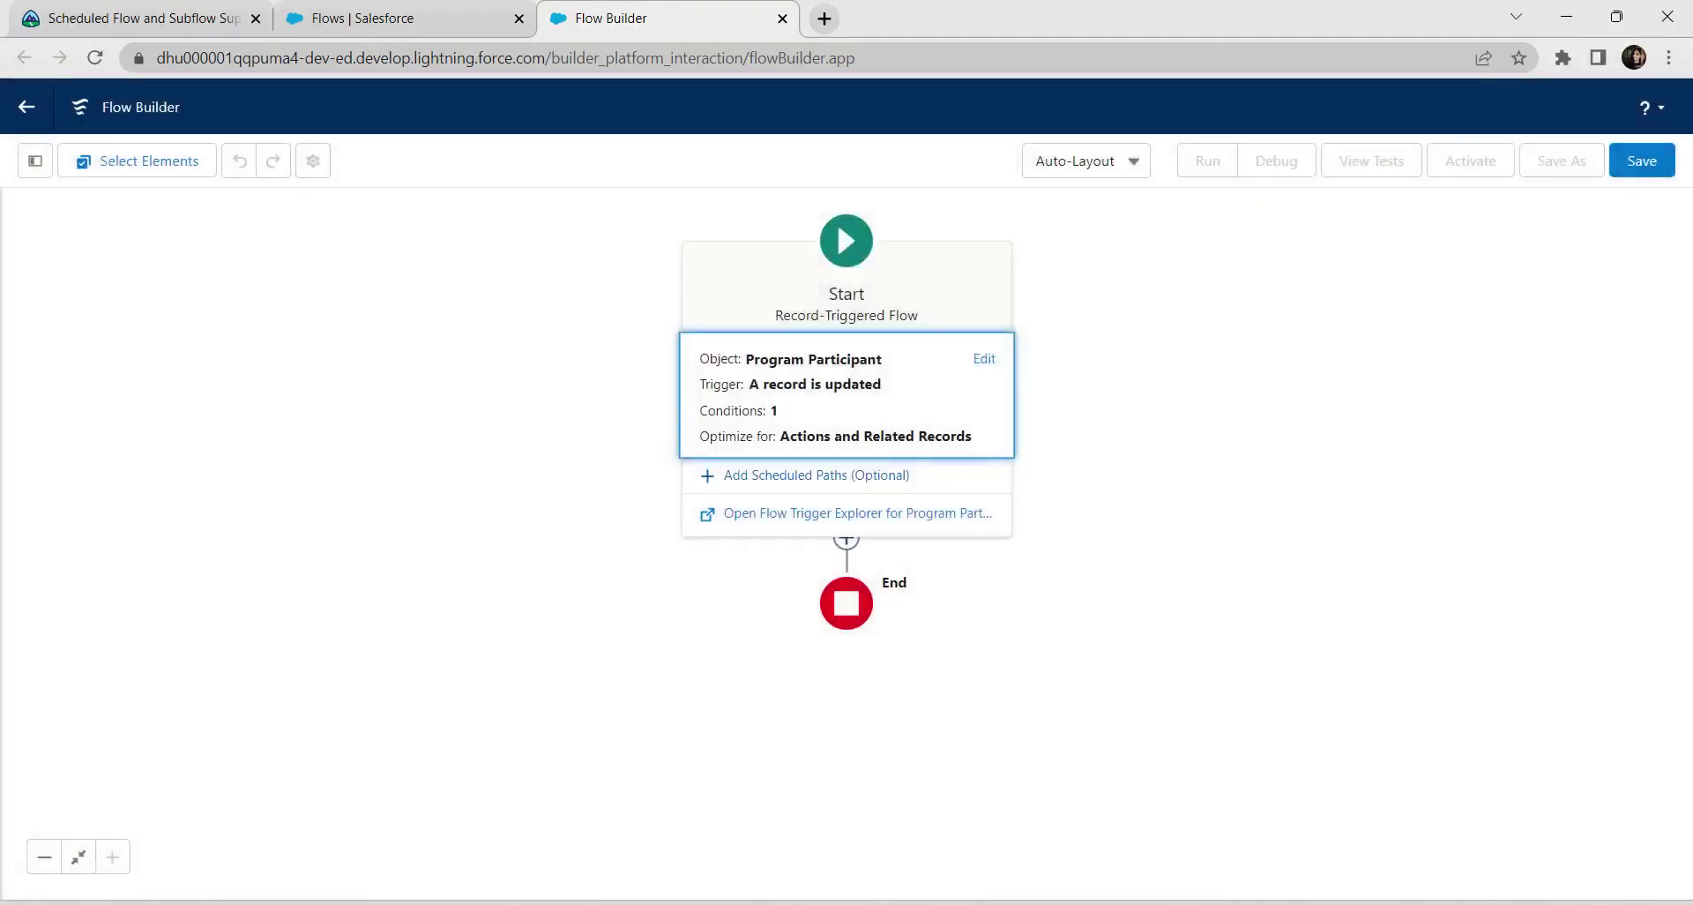
left_click(847, 540)
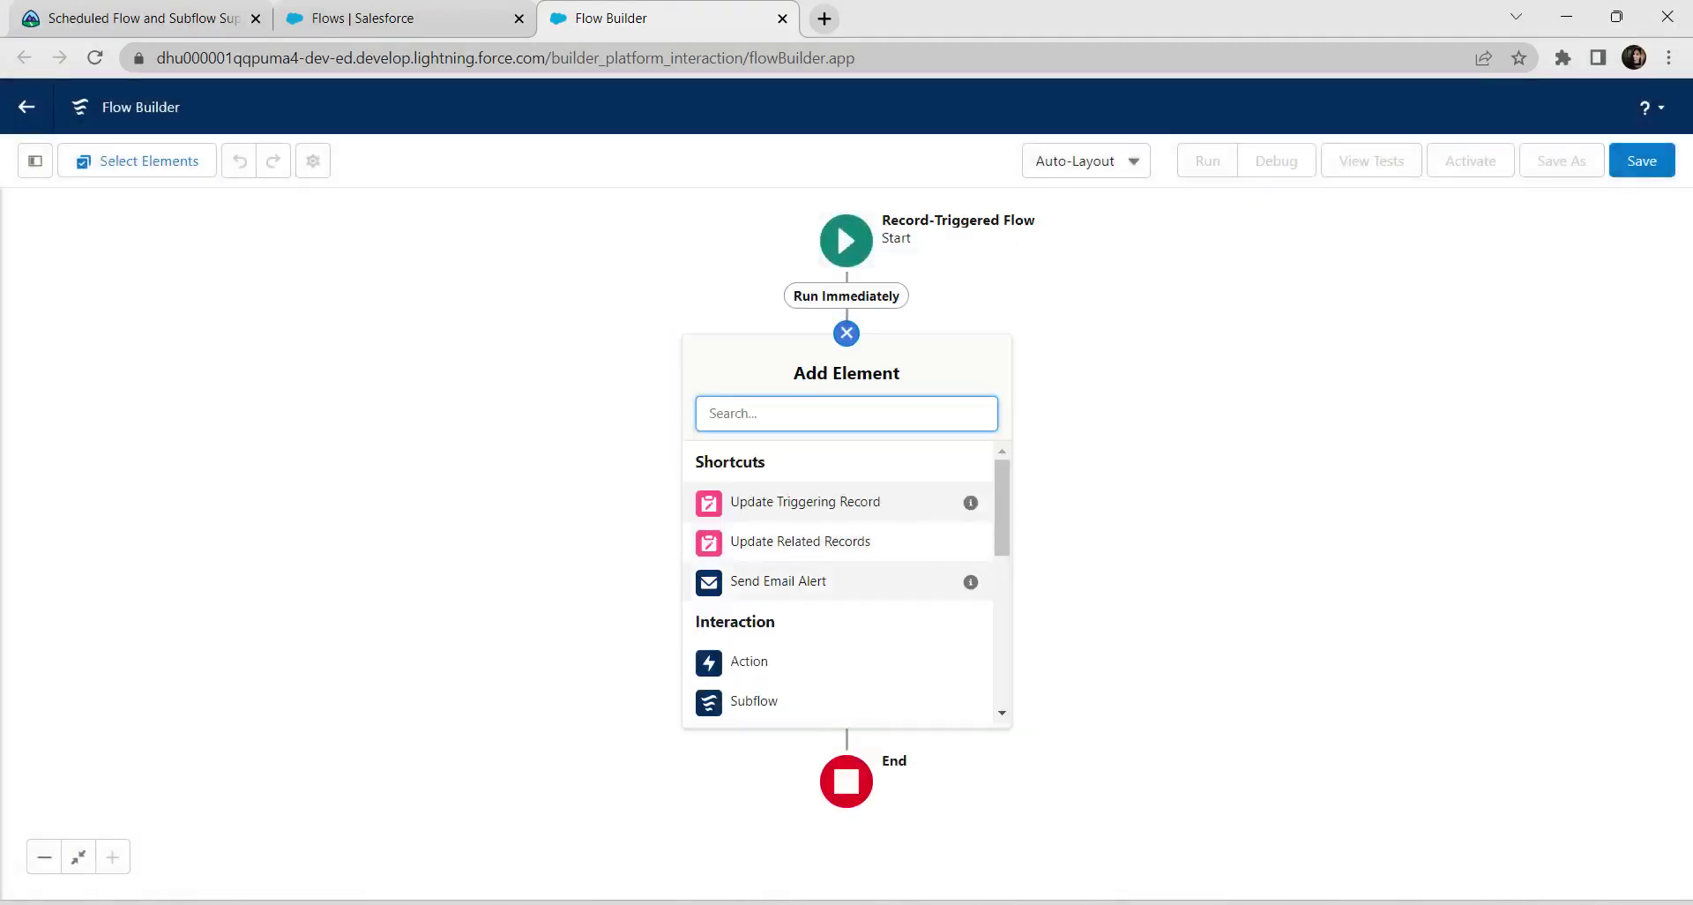
left_click(754, 701)
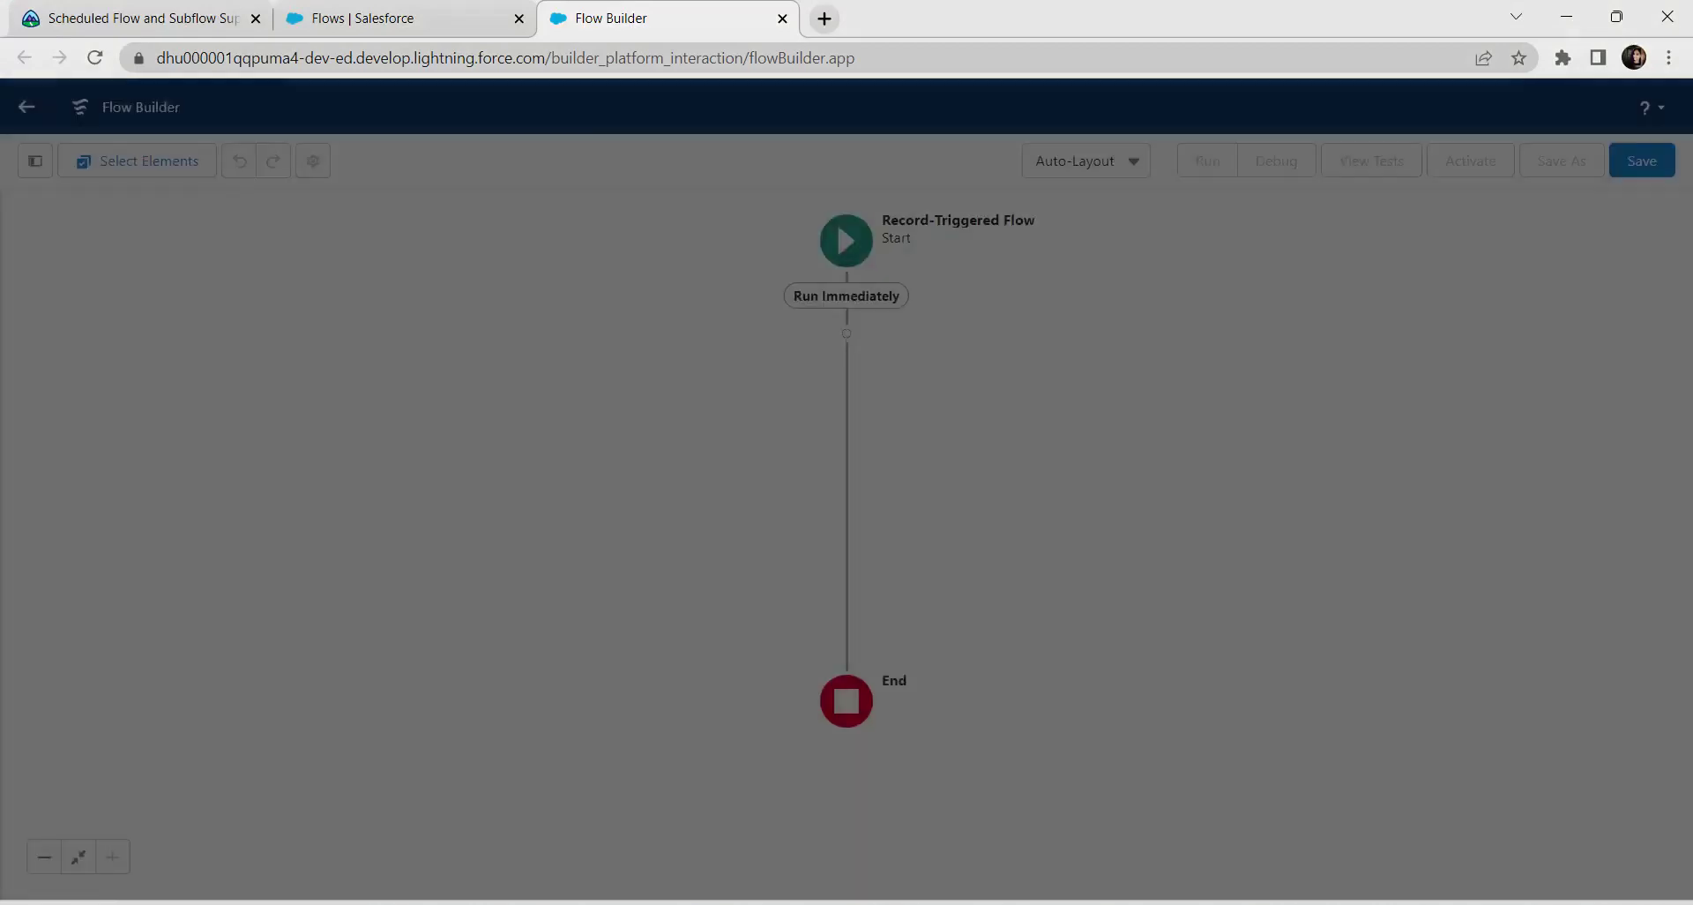
left_click(845, 338)
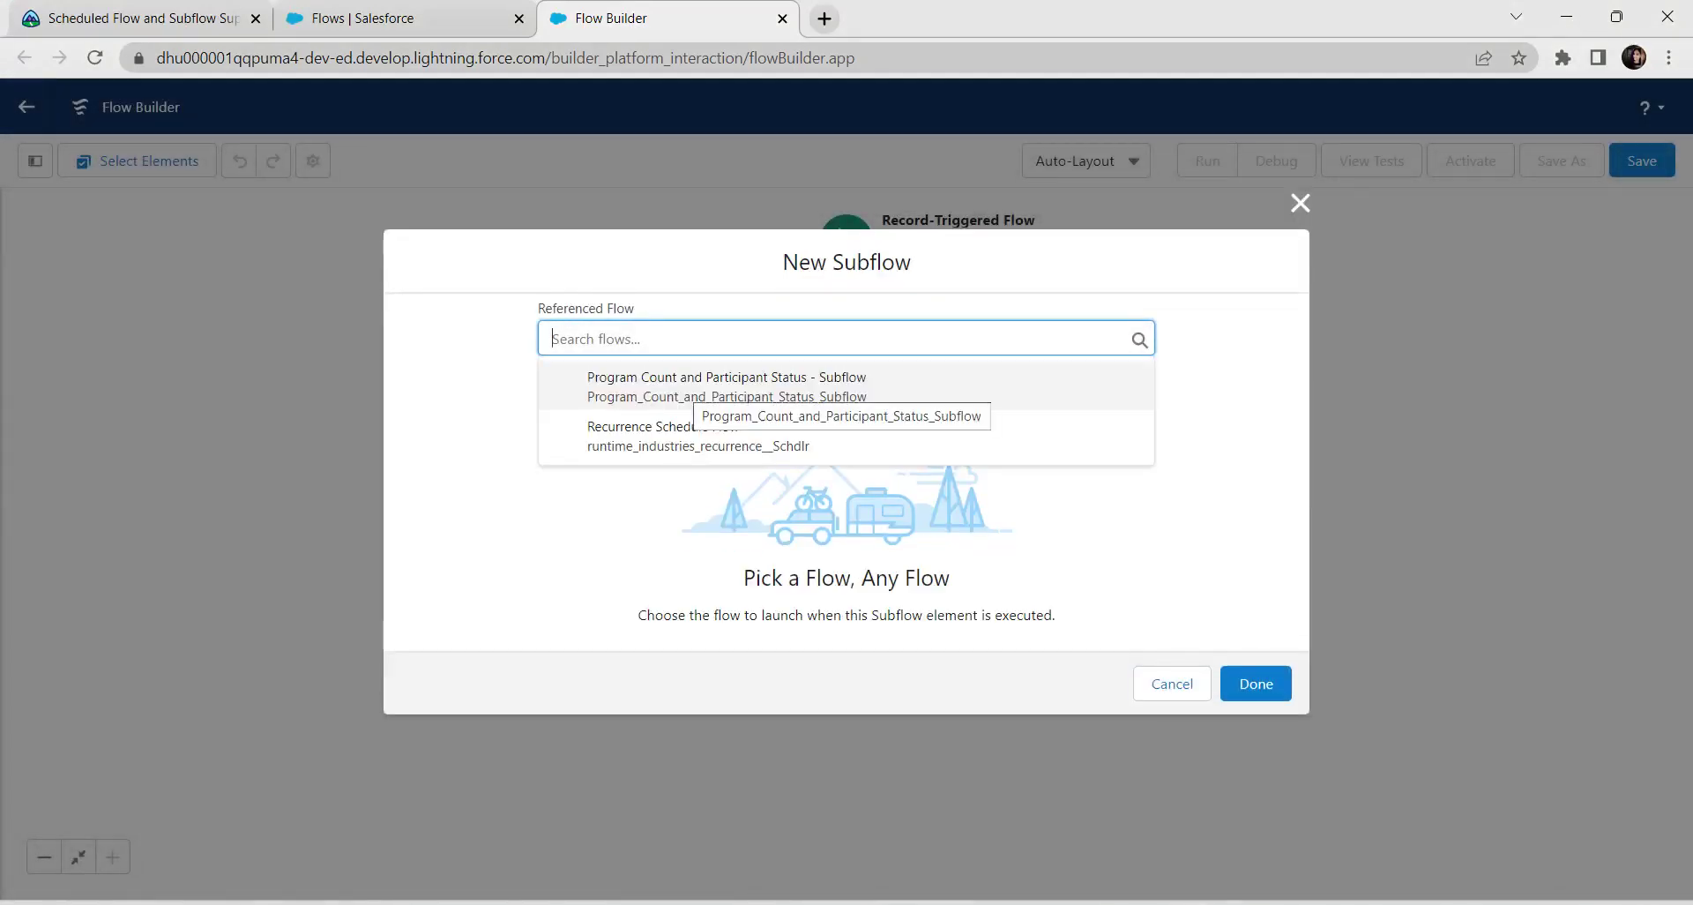
left_click(697, 388)
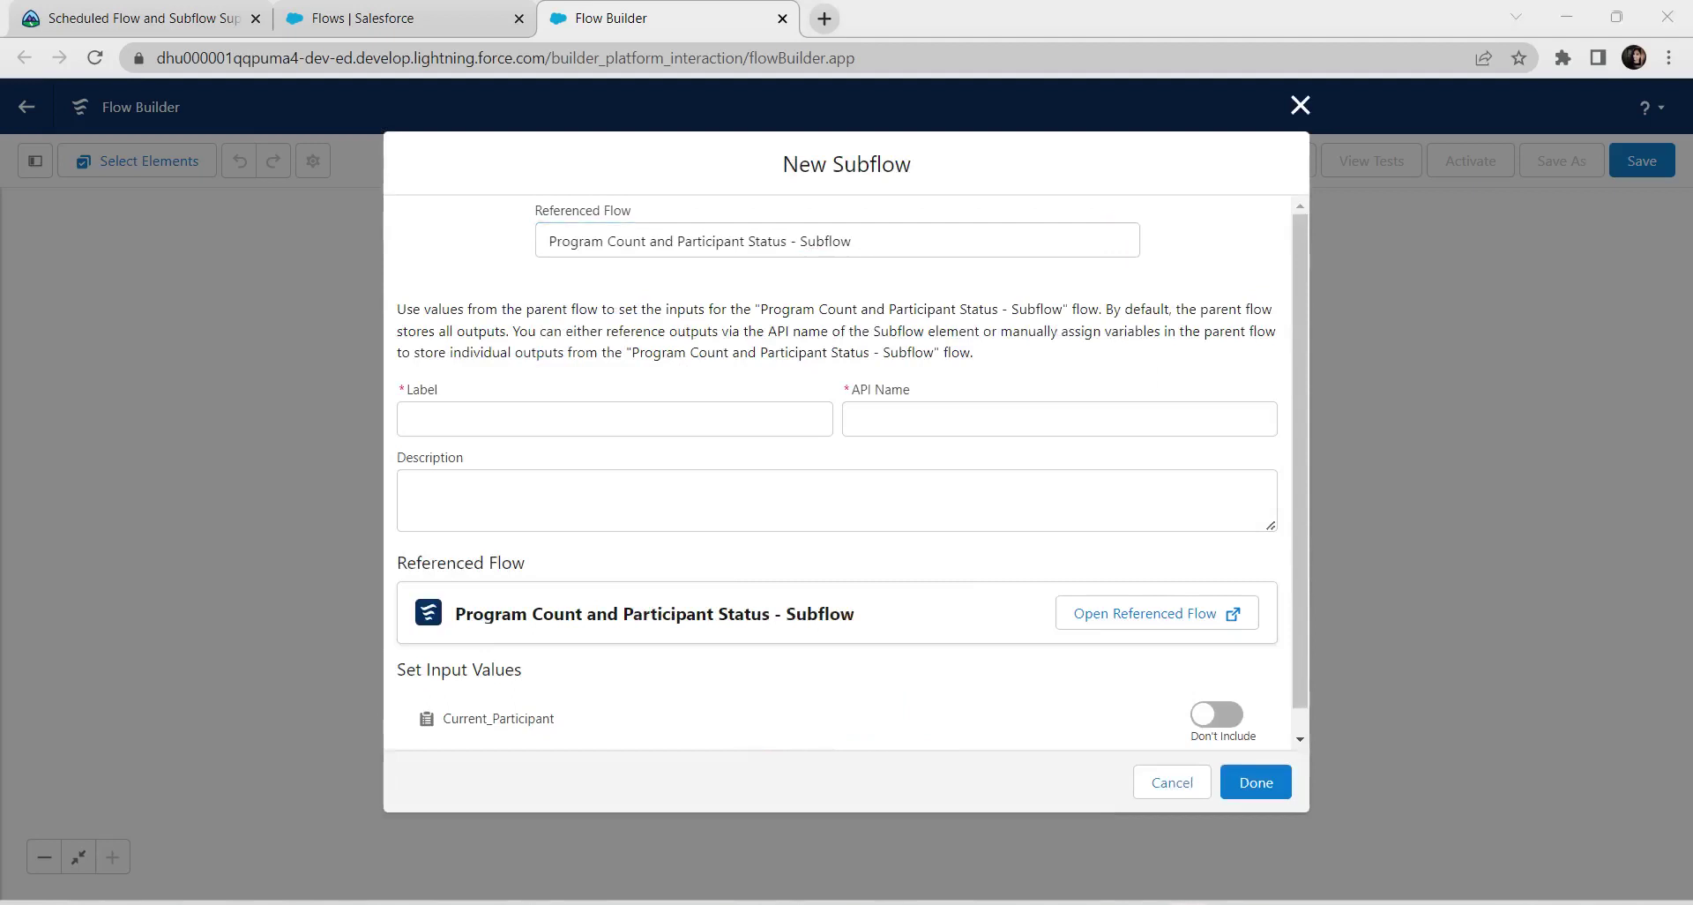
left_click(615, 419)
type("Program Count and Participant Status - Subflow")
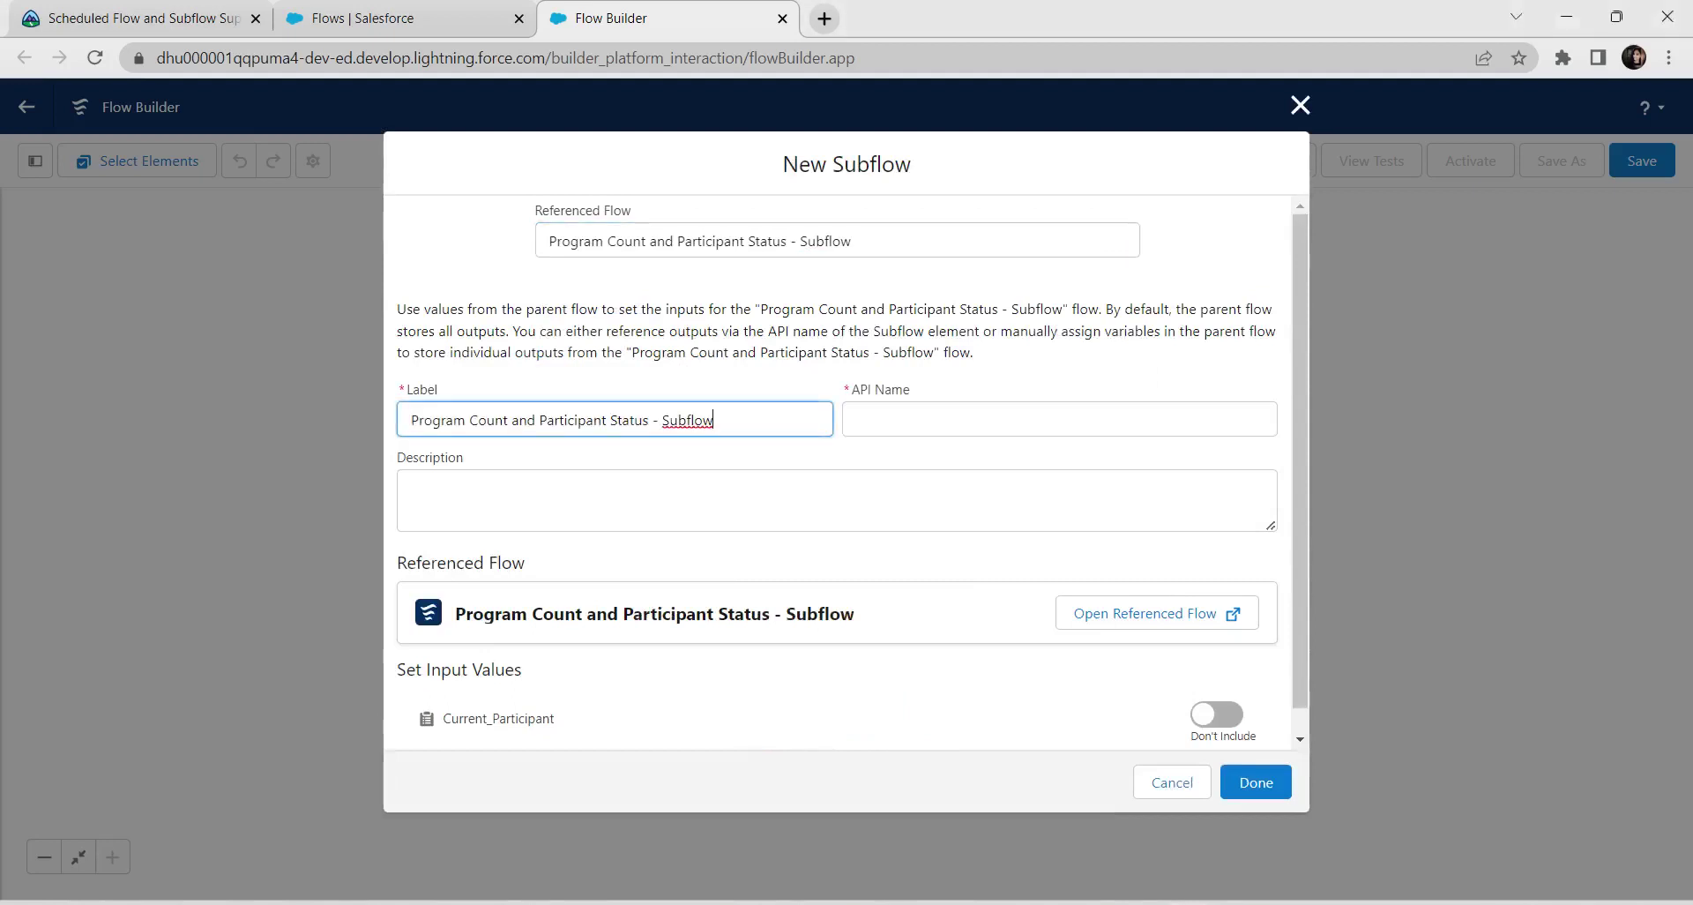
left_click(951, 420)
scroll(854, 468, "down", 1)
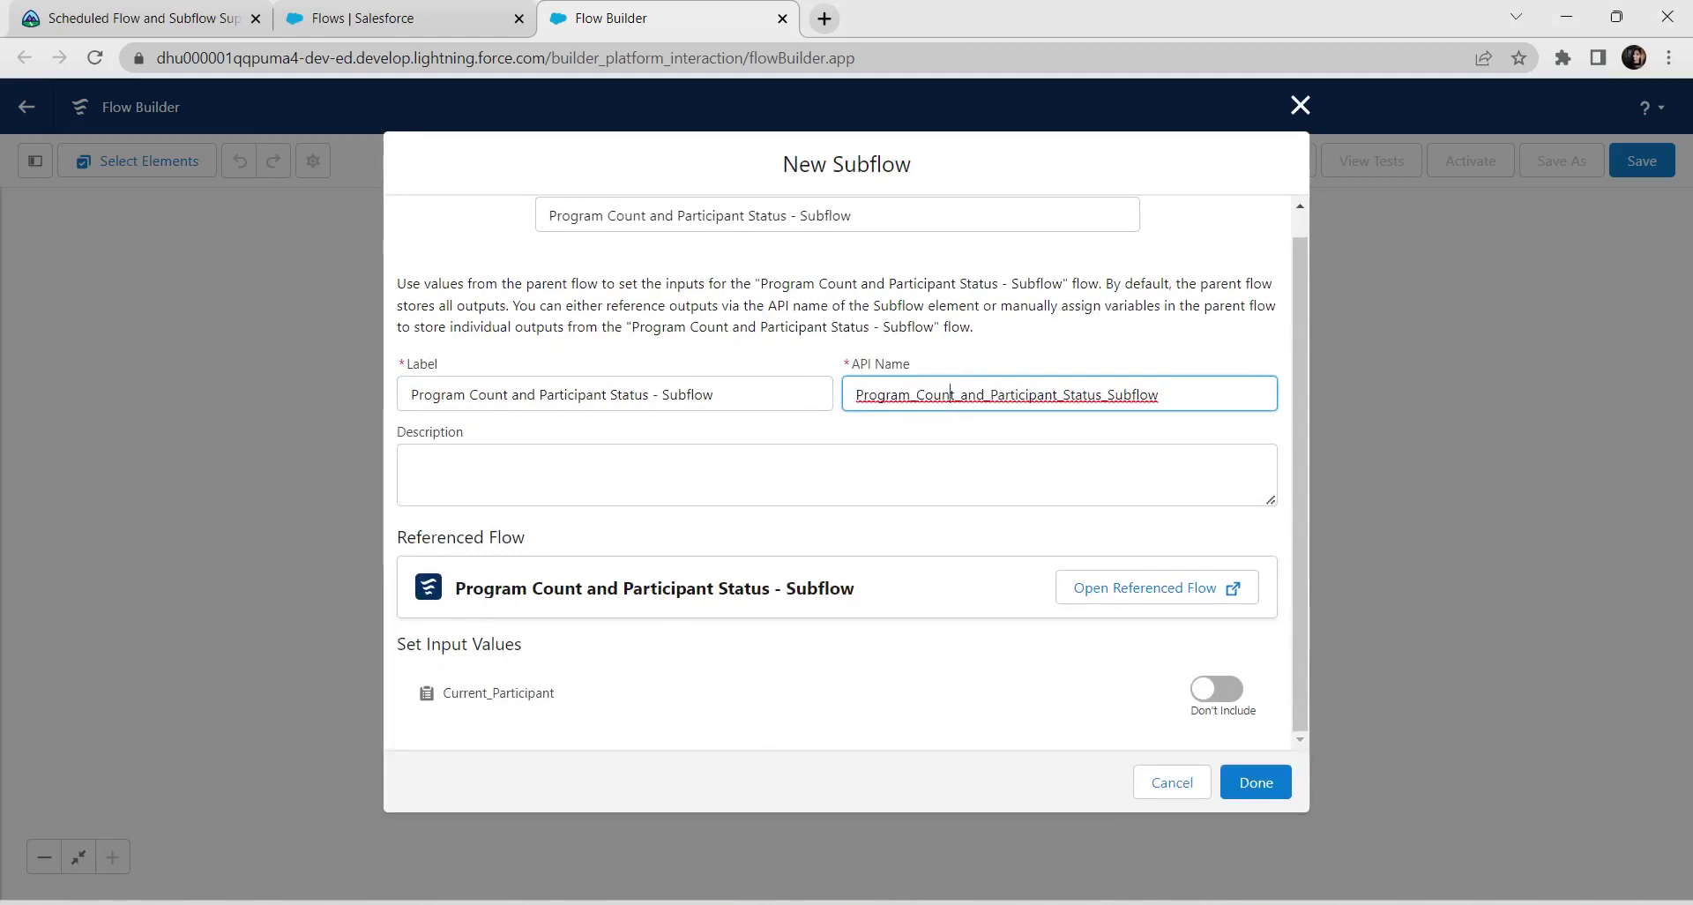
Include the subflow's Current_Participant input, set it to {!$Record}, and finish the Subflow element.
left_click(1217, 690)
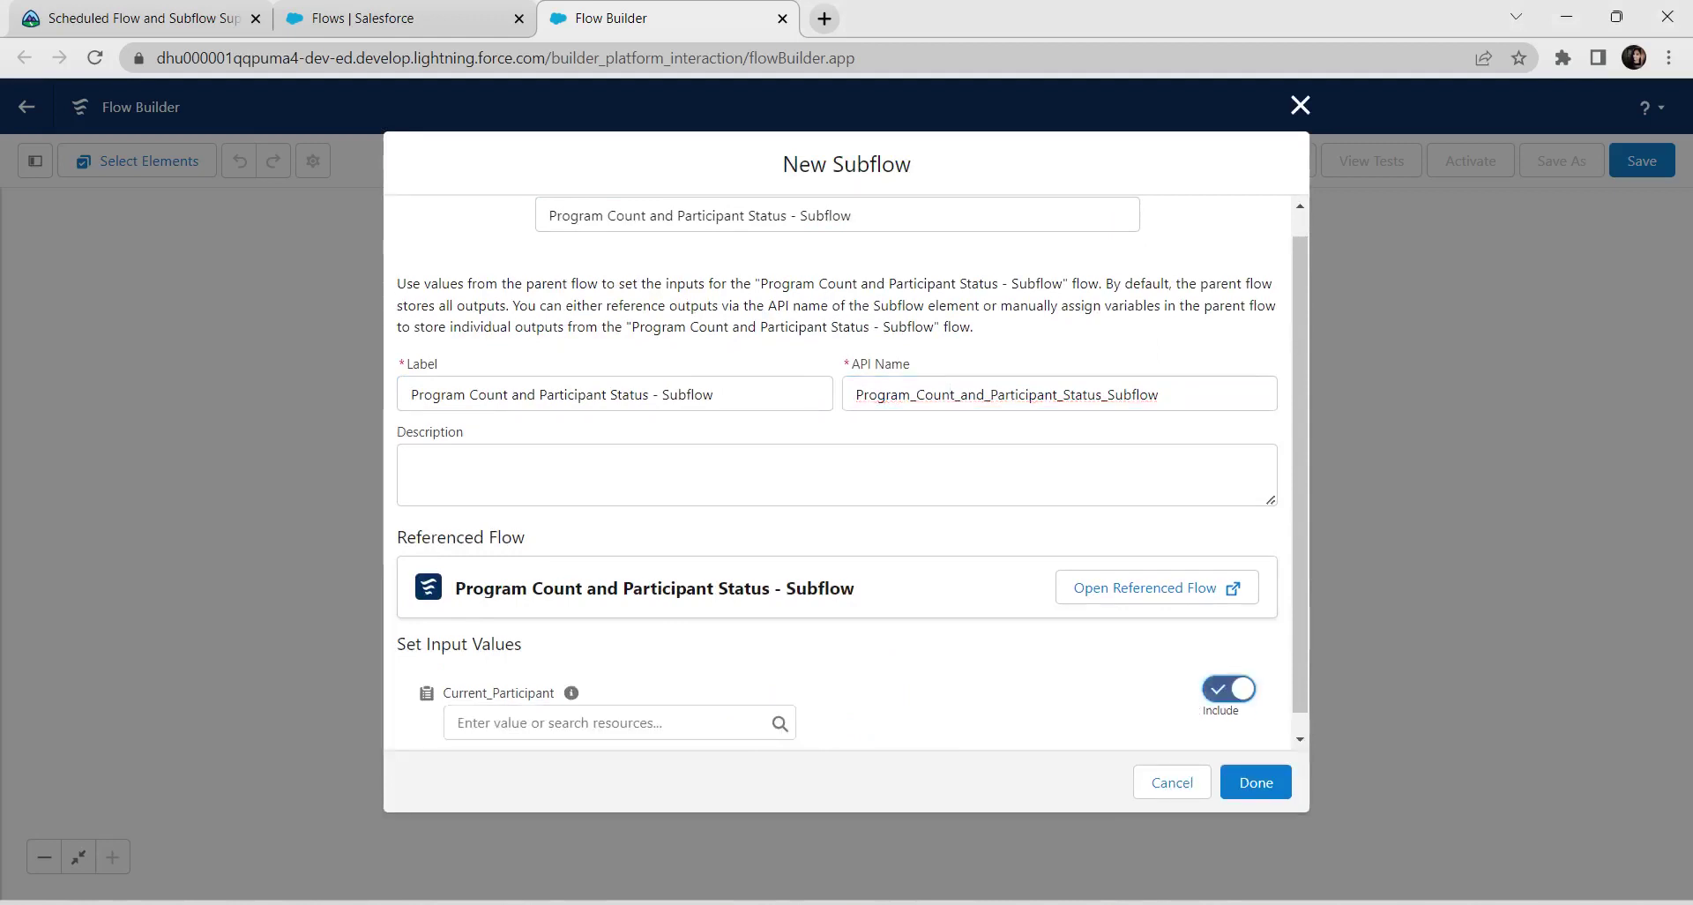
left_click(608, 723)
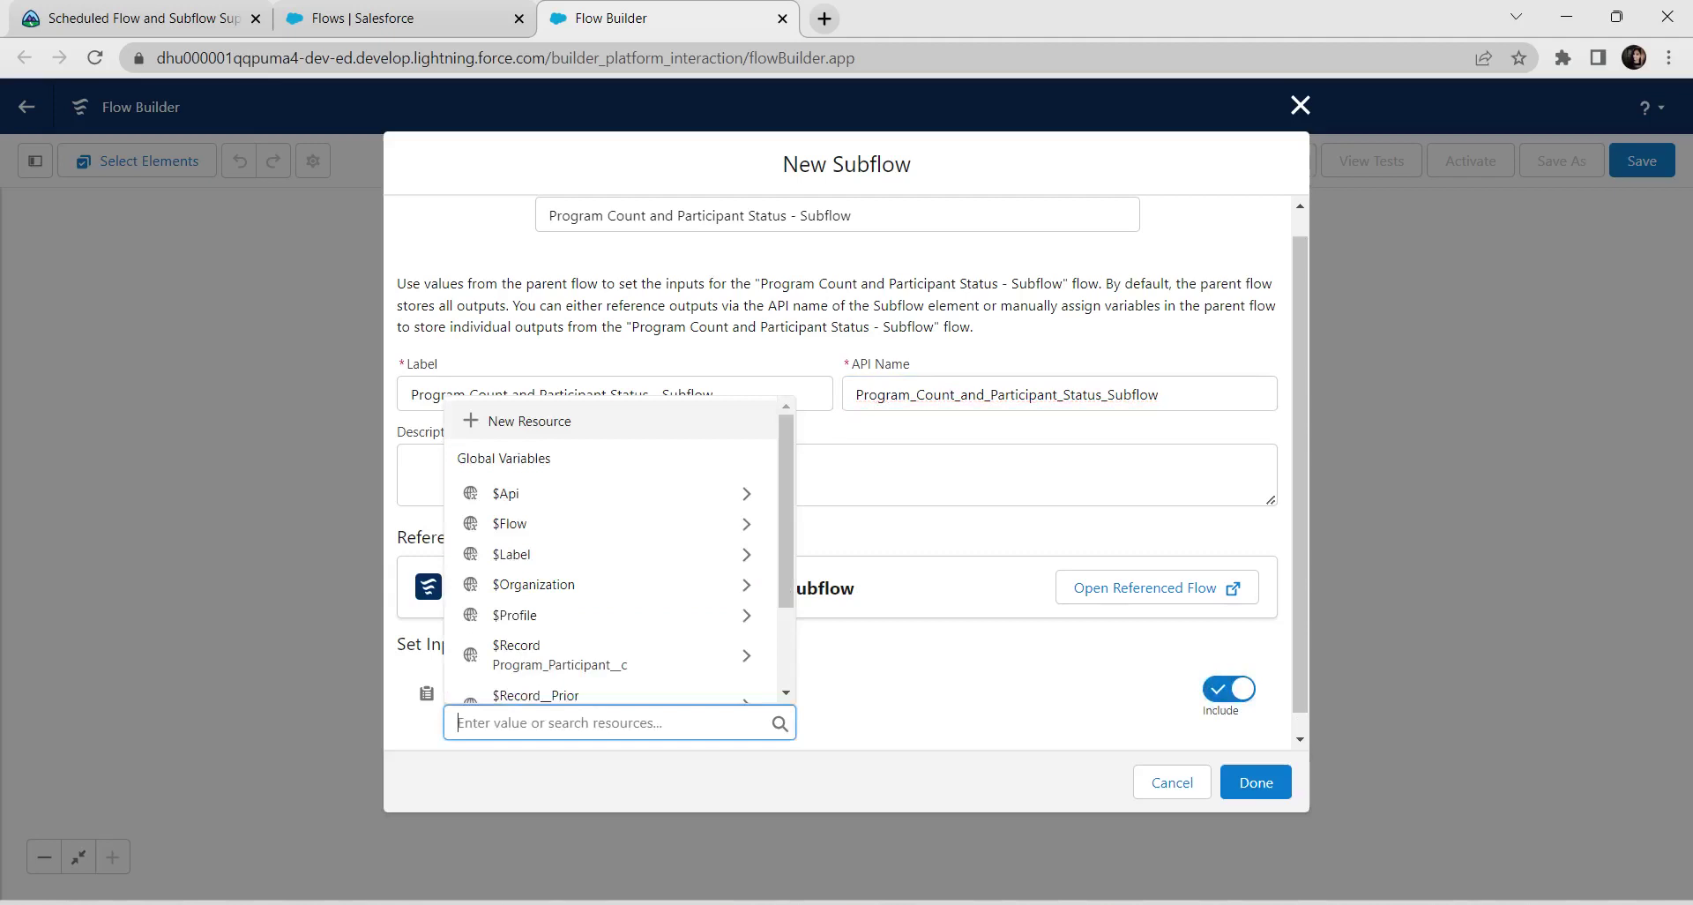
type("rec")
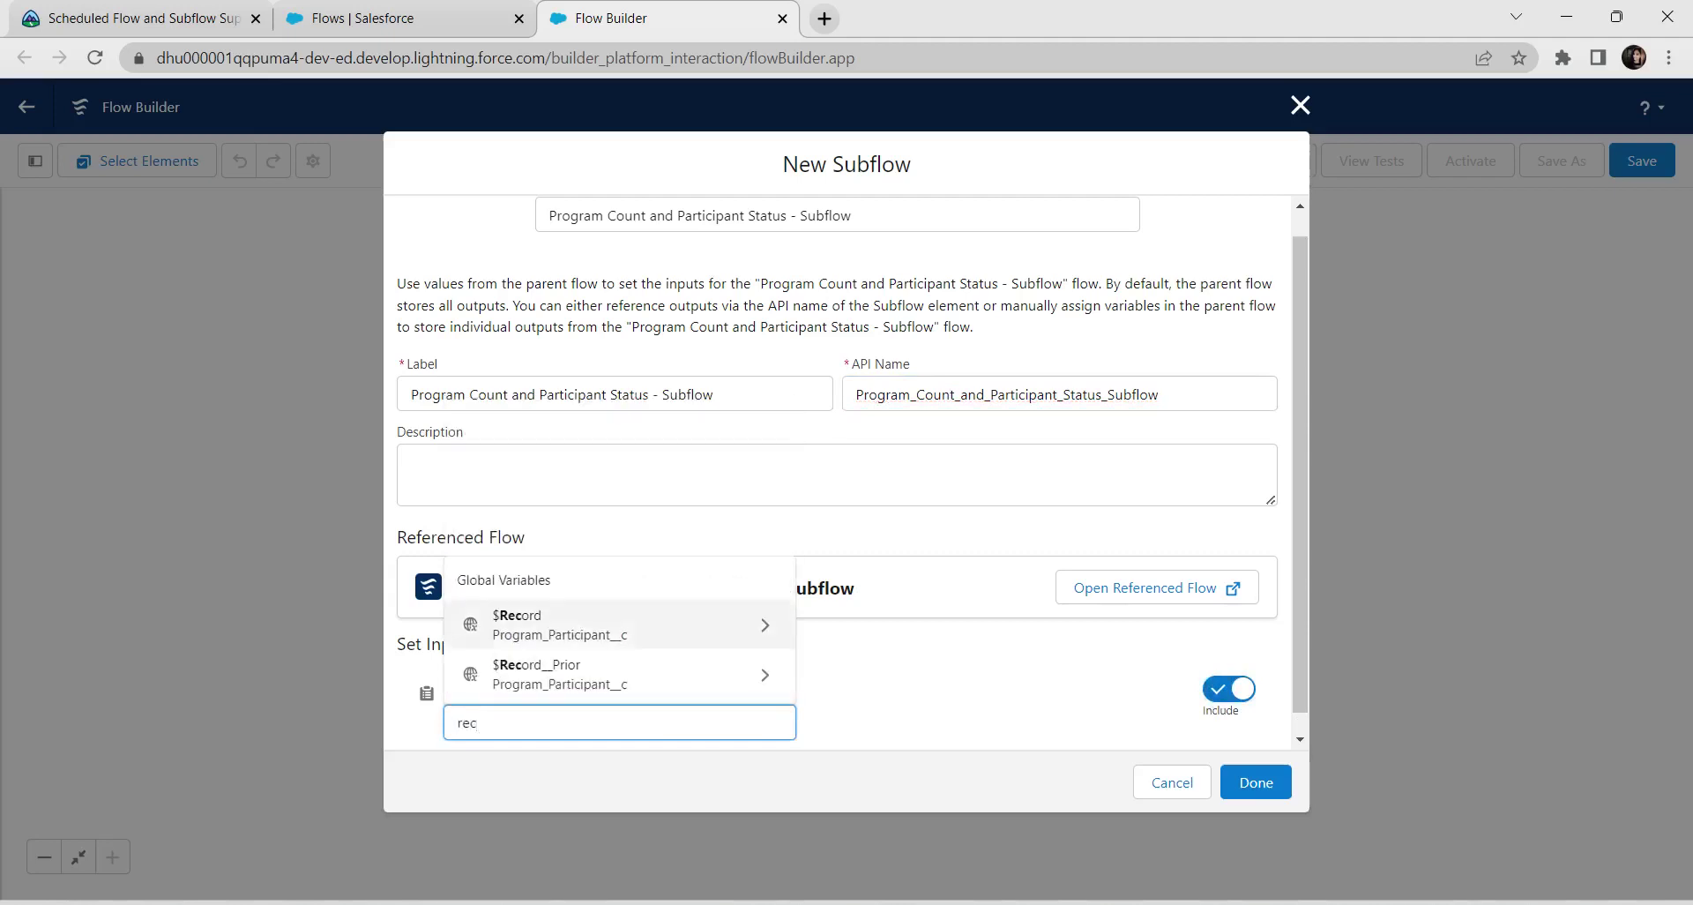
left_click(580, 631)
left_click(917, 682)
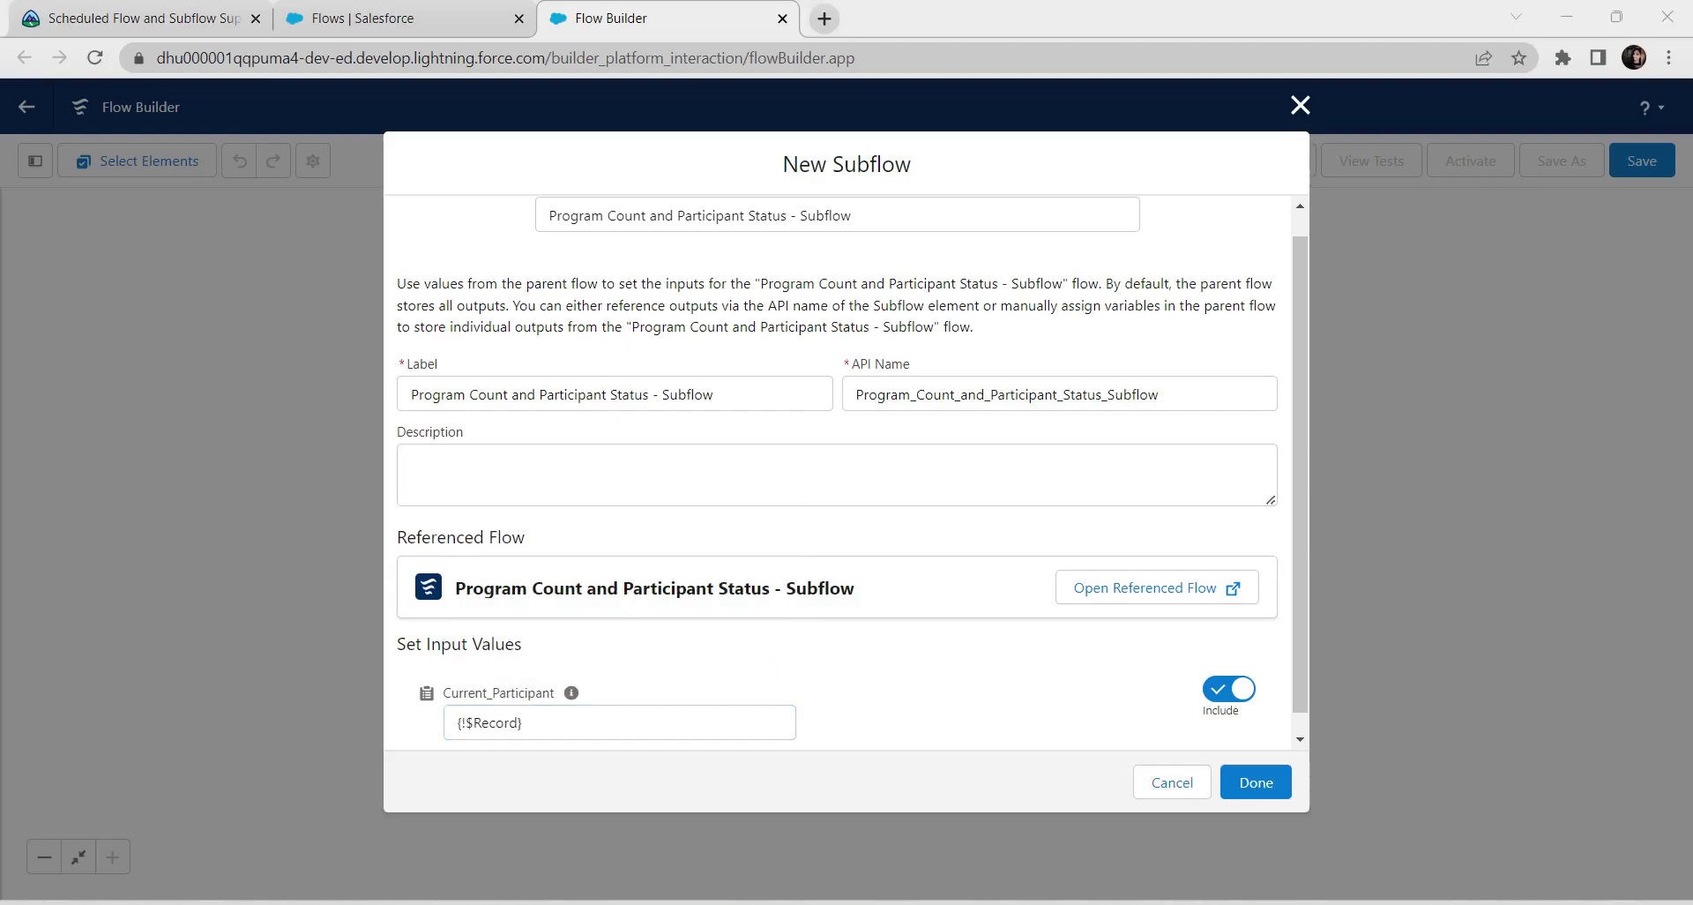
left_click(1256, 782)
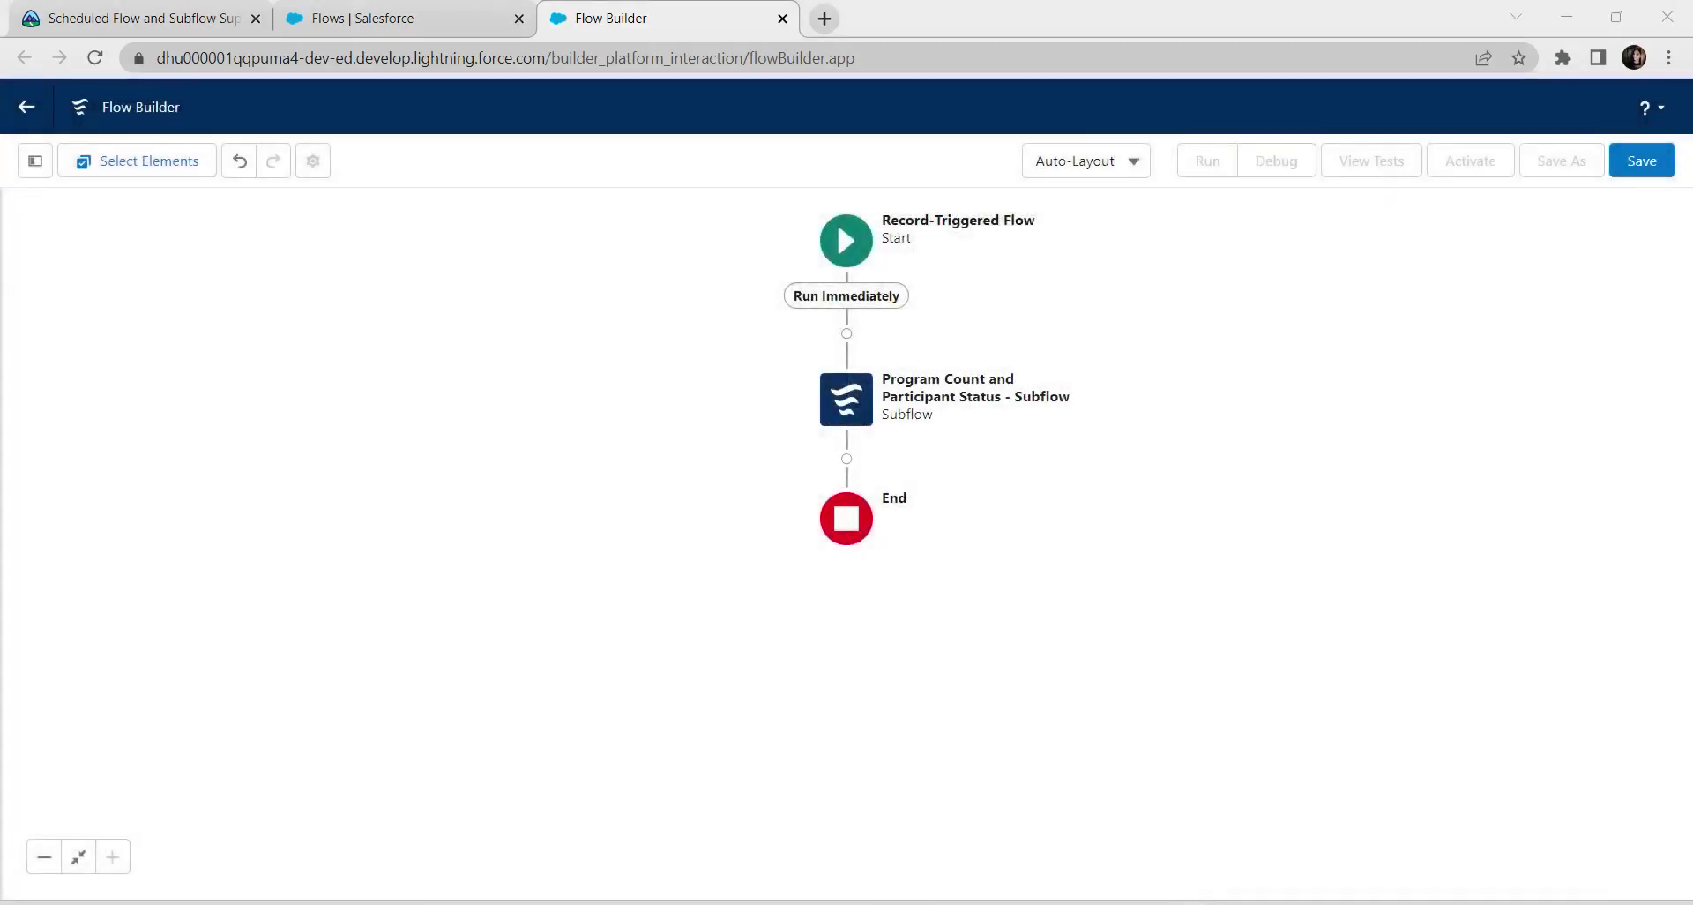
Save the flow as Program Participant Updated with API name Program_Participant_Updated, checking the name against the Trailhead instructions, and activate it.
left_click(1642, 160)
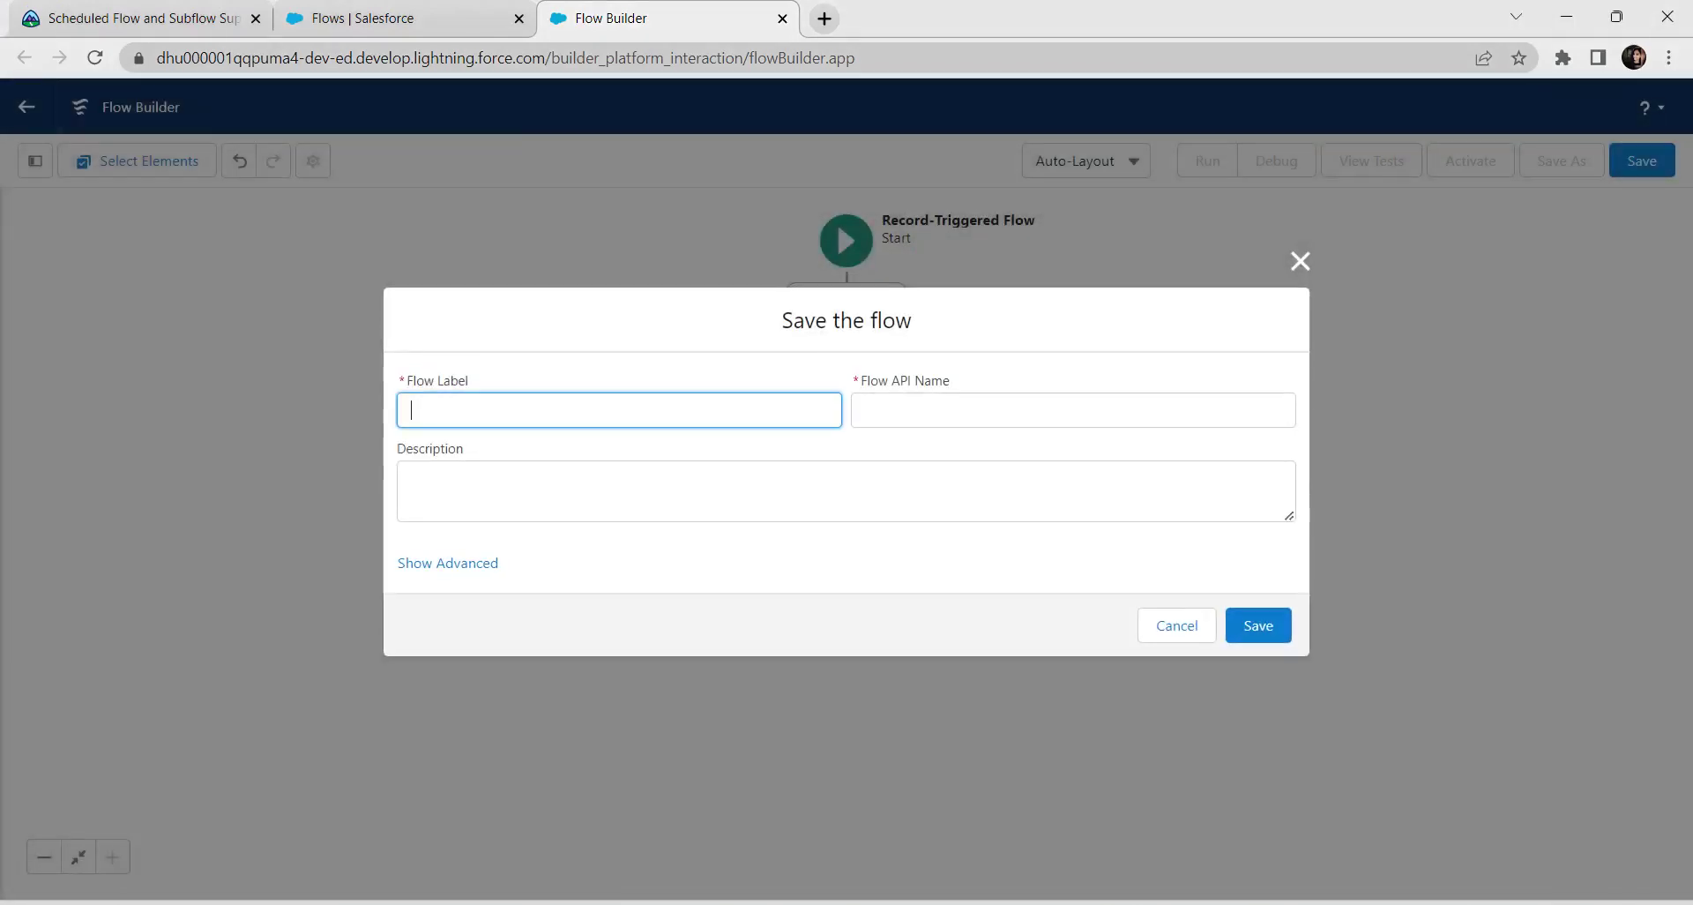
type("Program Participant Updated")
key("Tab")
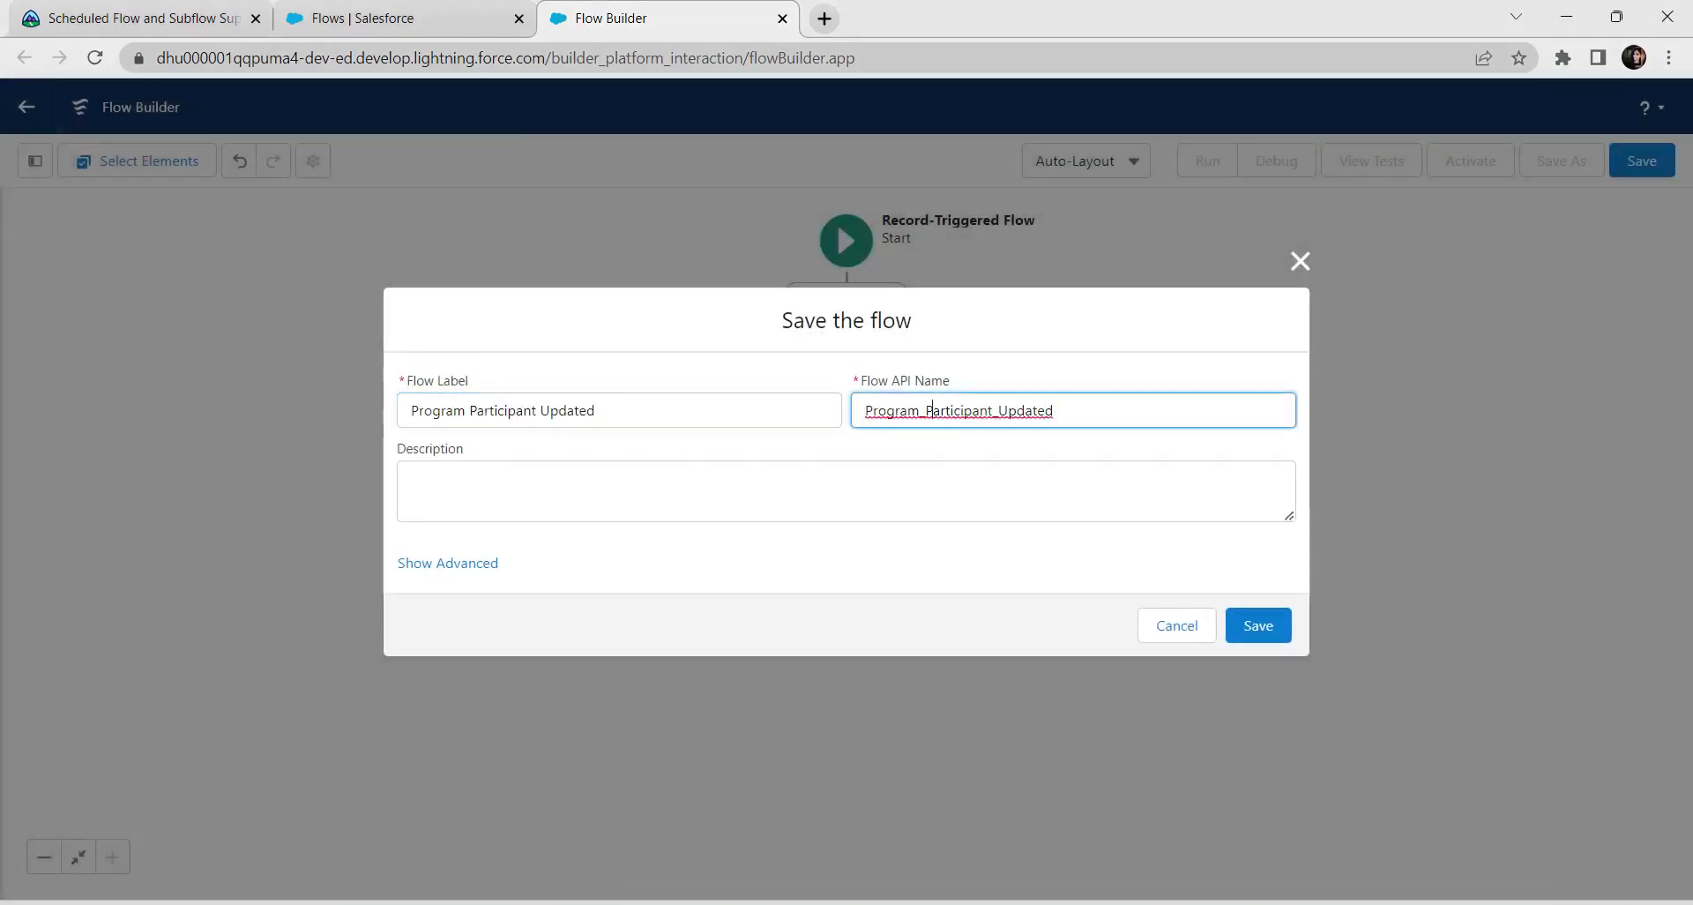
left_click(141, 18)
mouse_move(281, 177)
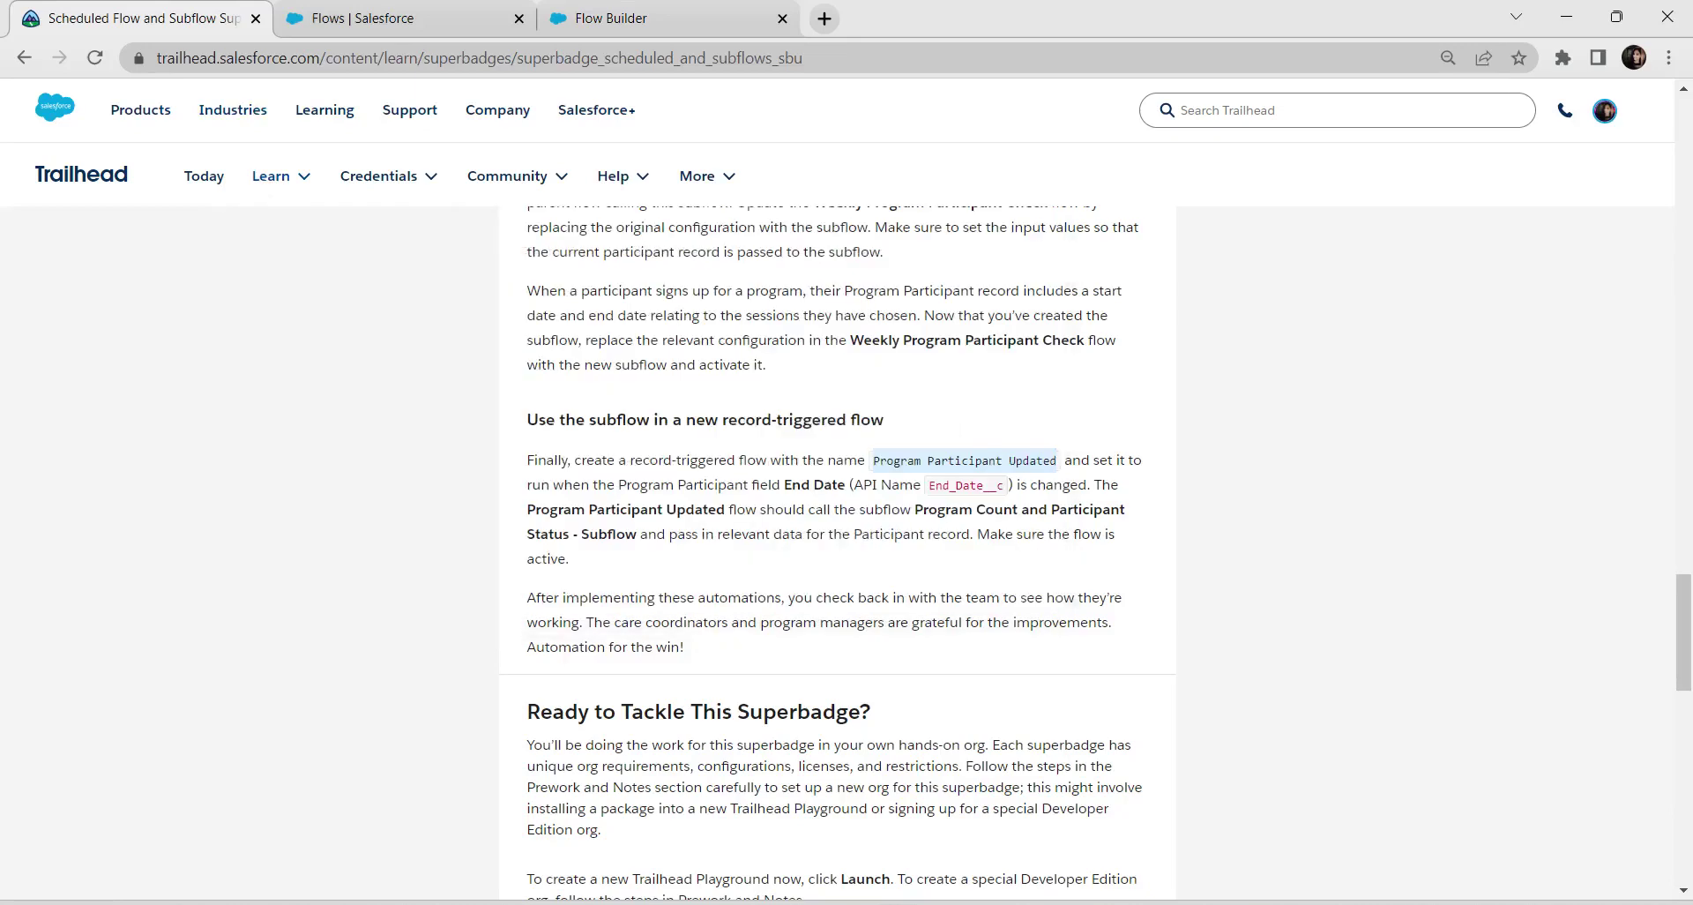
left_click(666, 18)
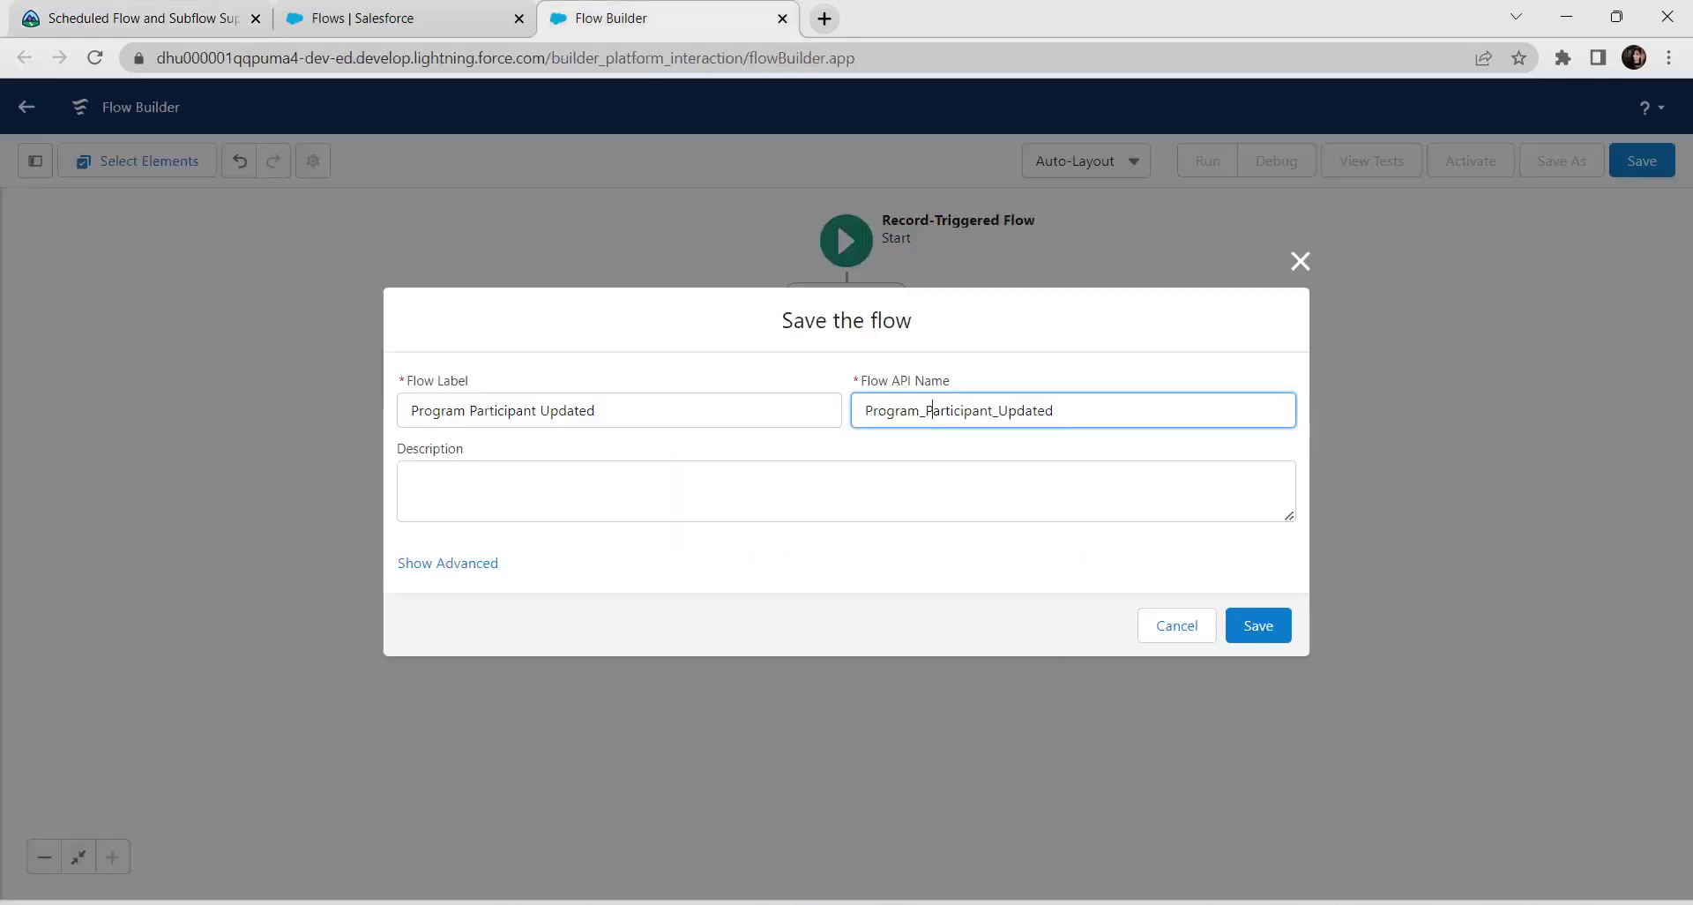
left_click(1258, 626)
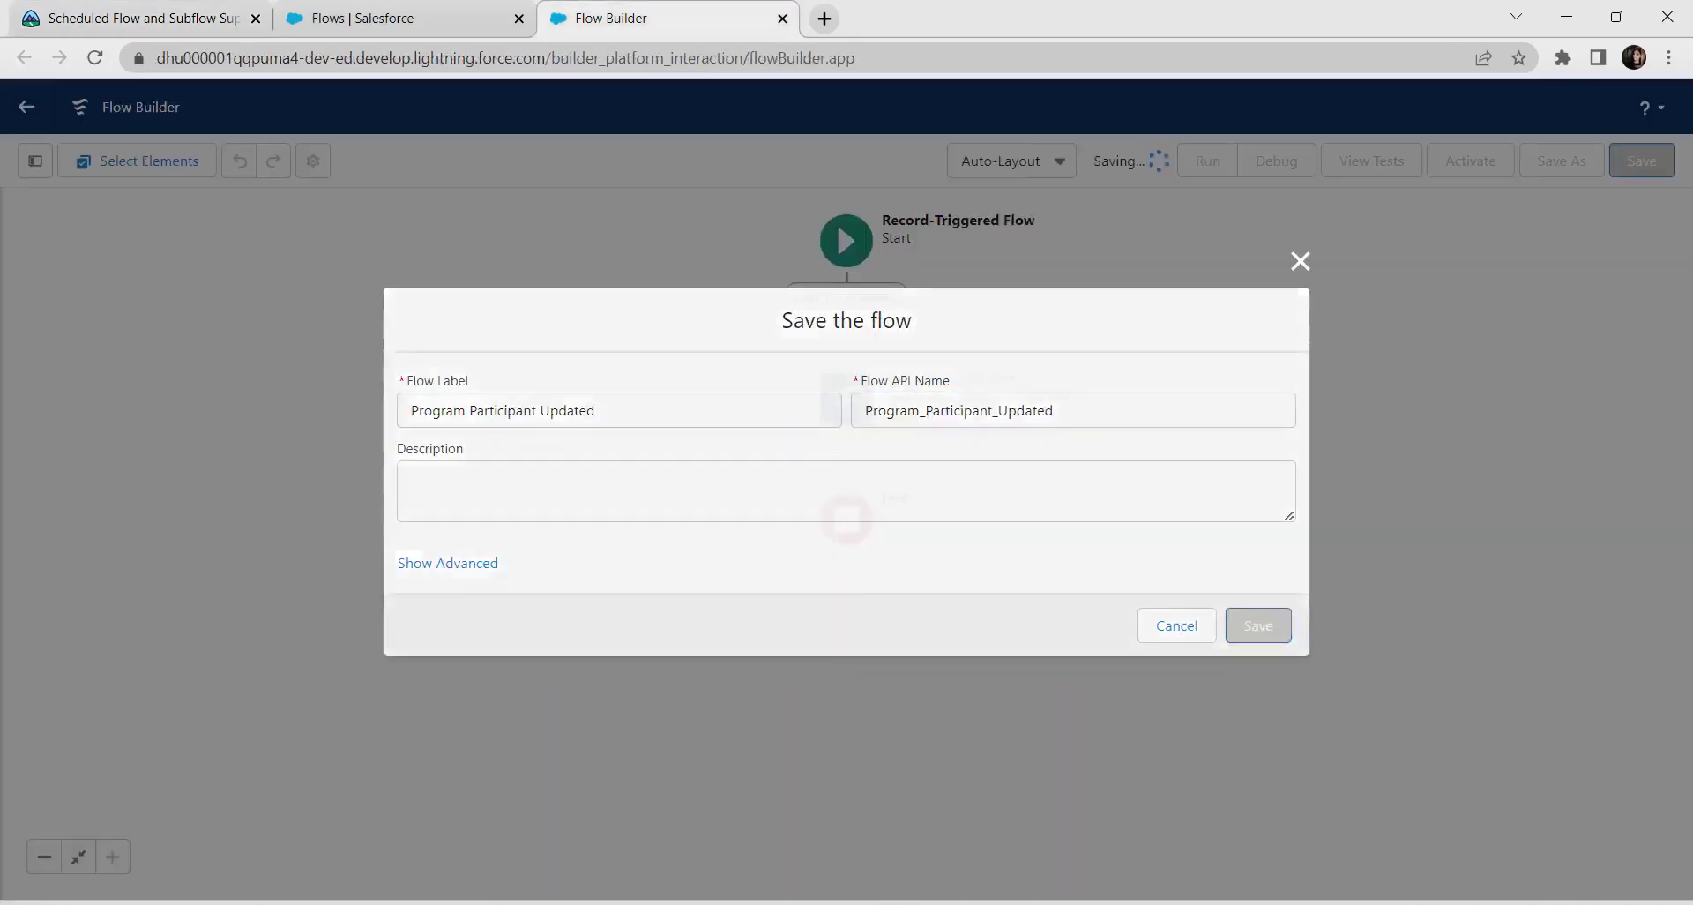
left_click(1470, 160)
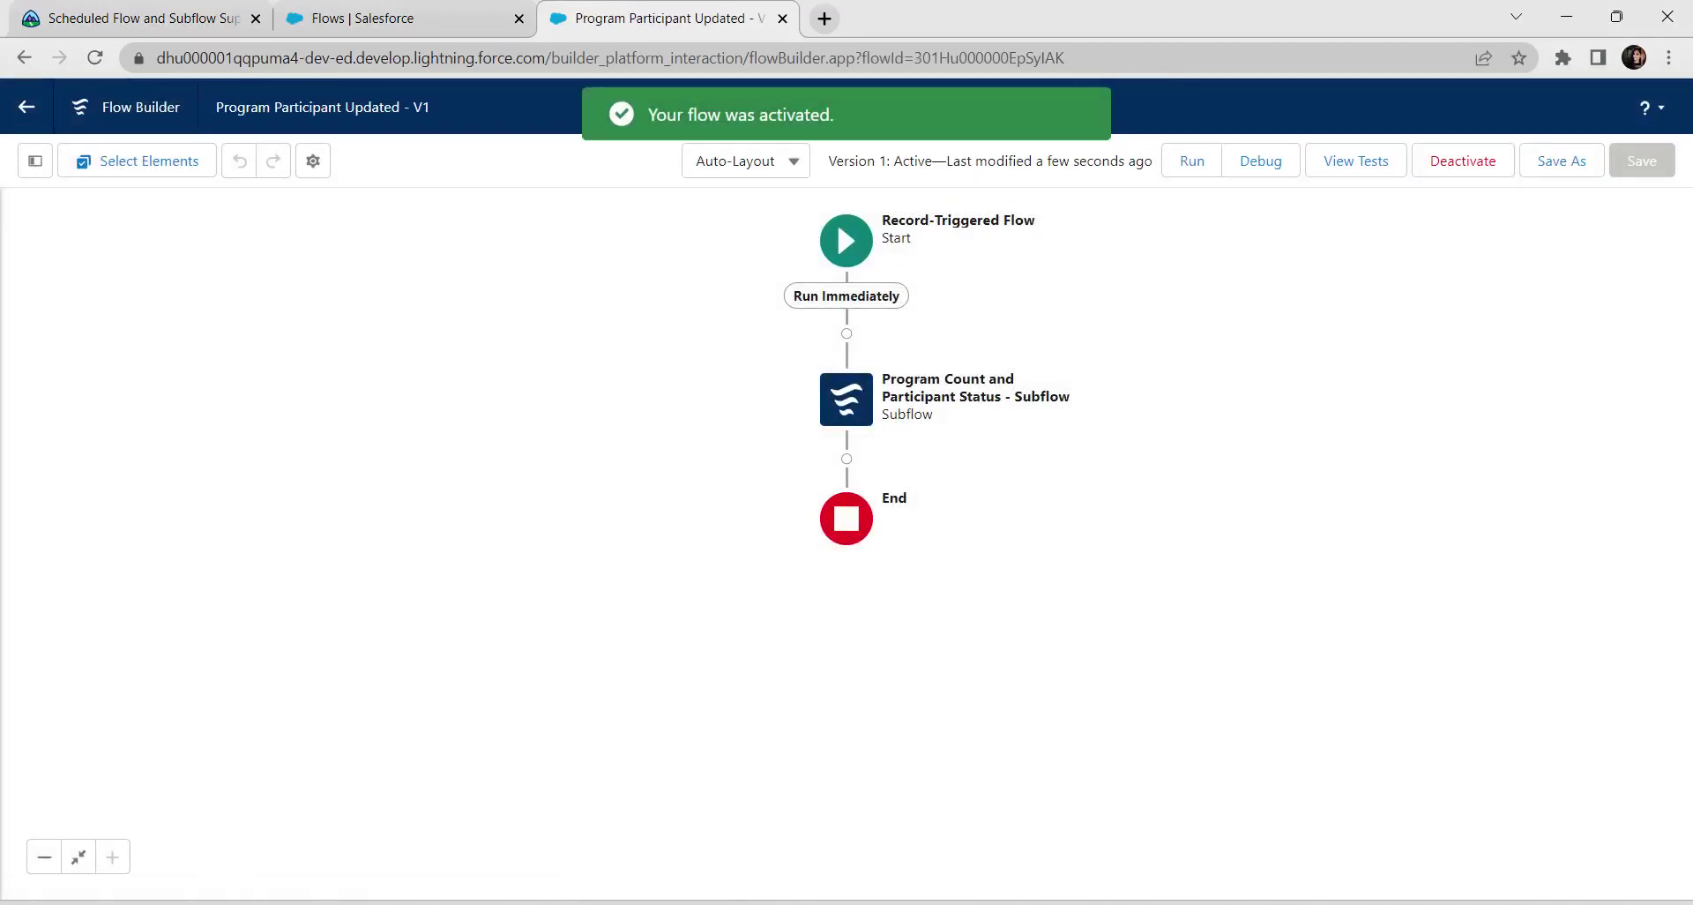
Return to the Trailhead superbadge page and check challenge 3, Create the Program Participant Updated flow.
left_click(141, 18)
scroll(838, 530, "down", 10)
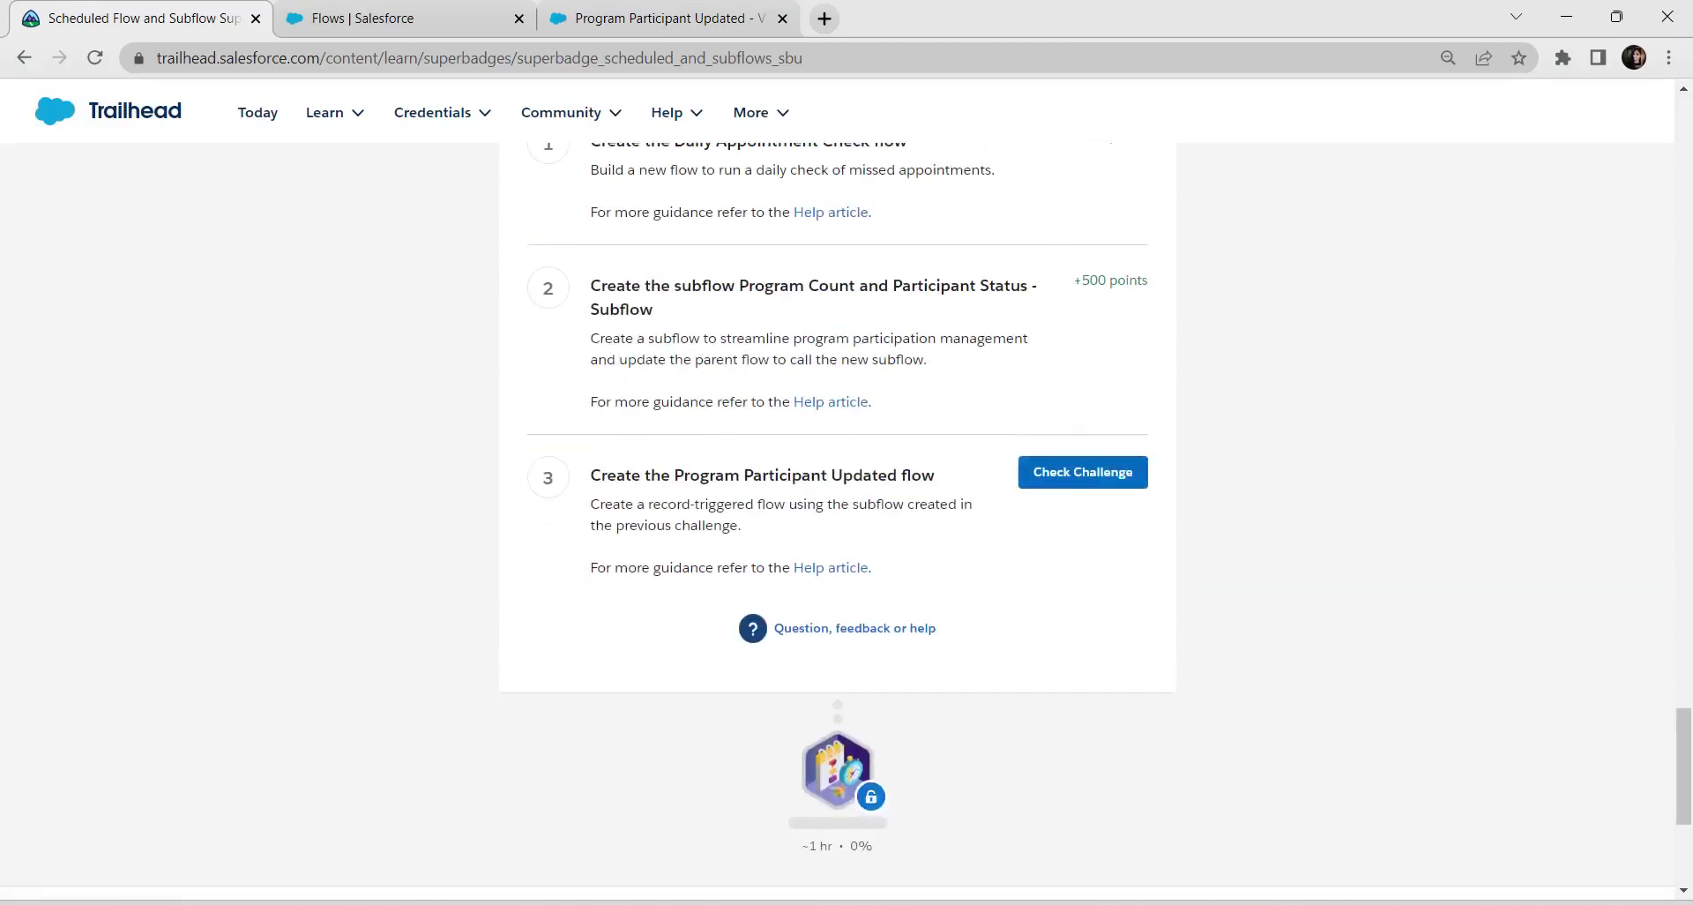
left_click(1083, 471)
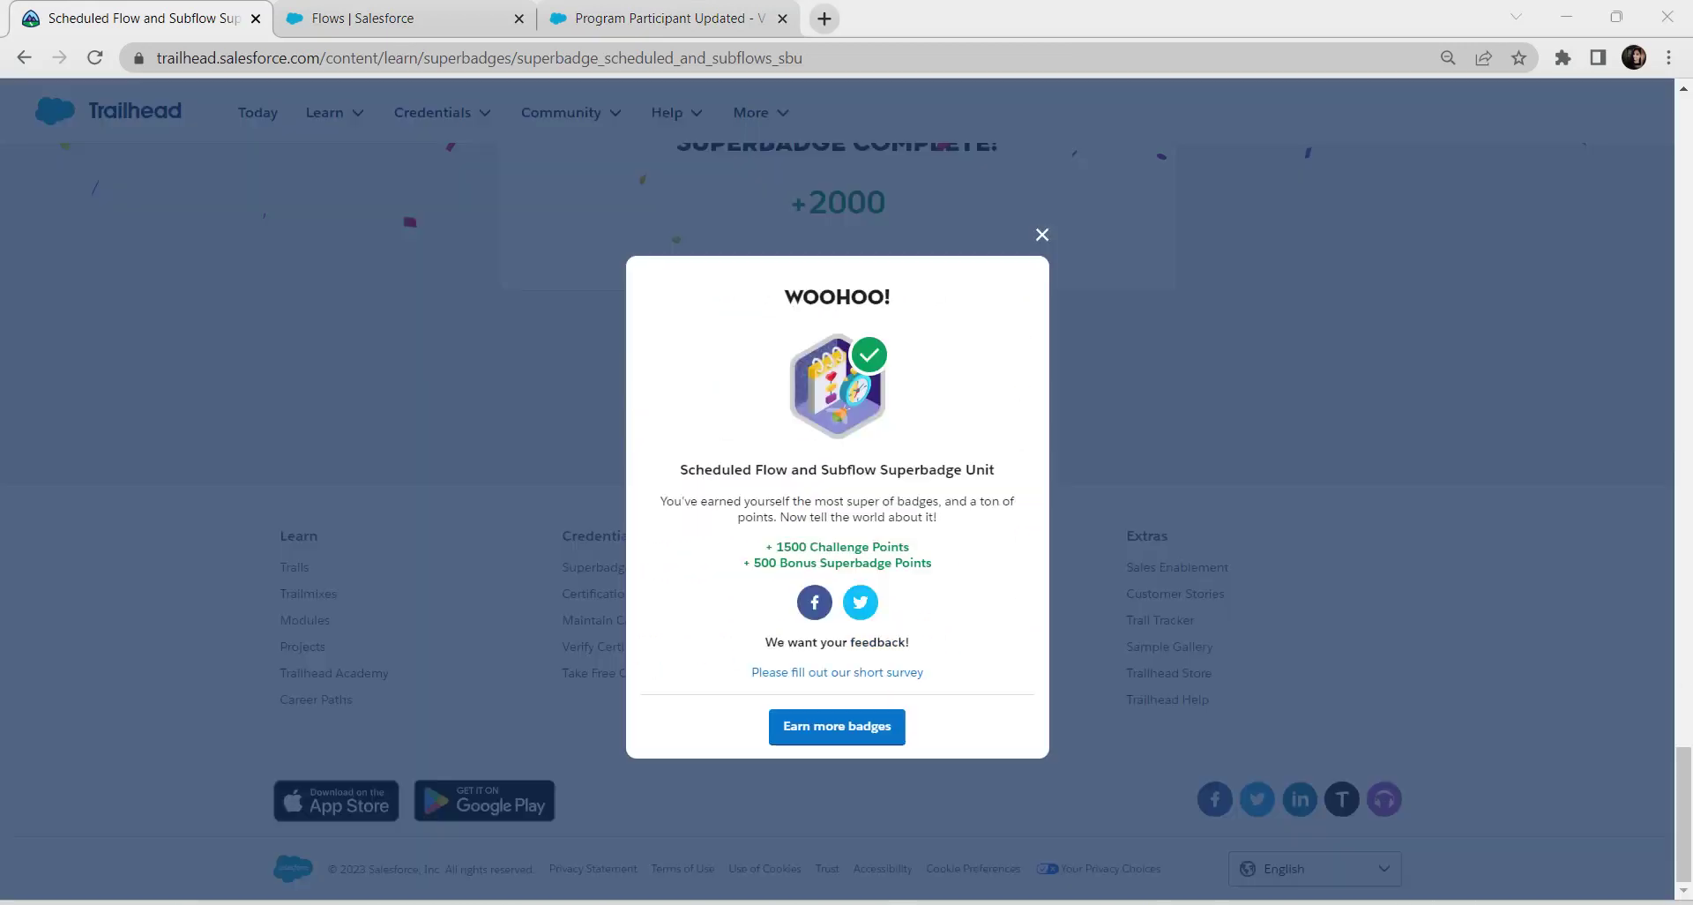